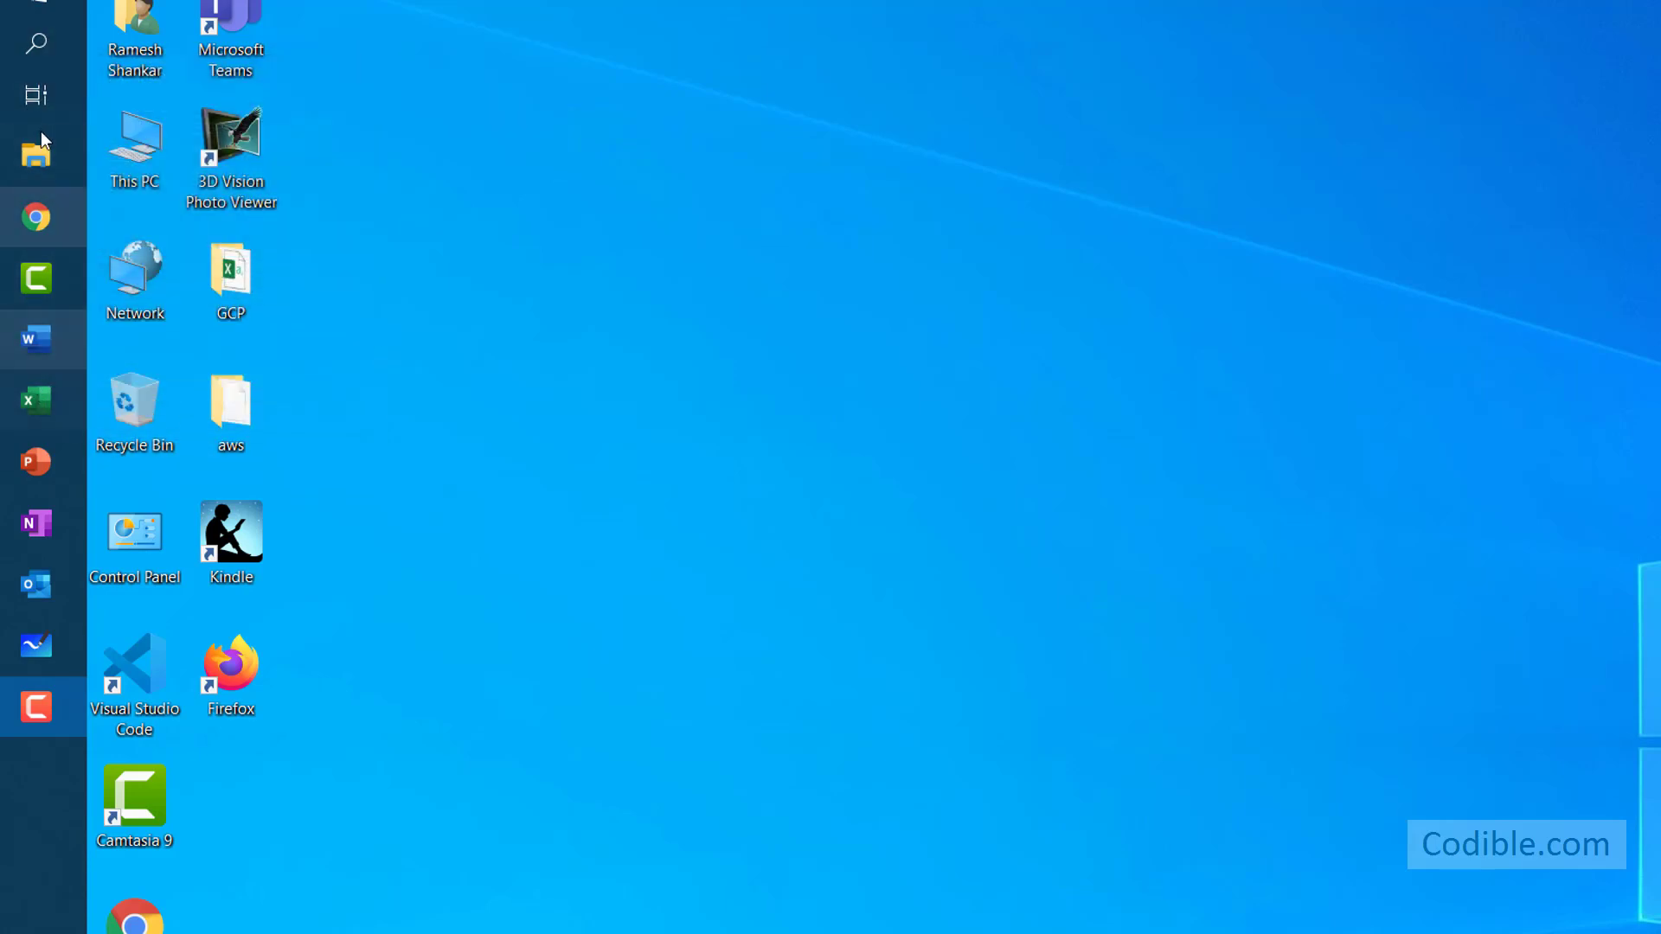
- Search Windows for 'excel' so the Excel app shows as the best match
left_click(48, 45)
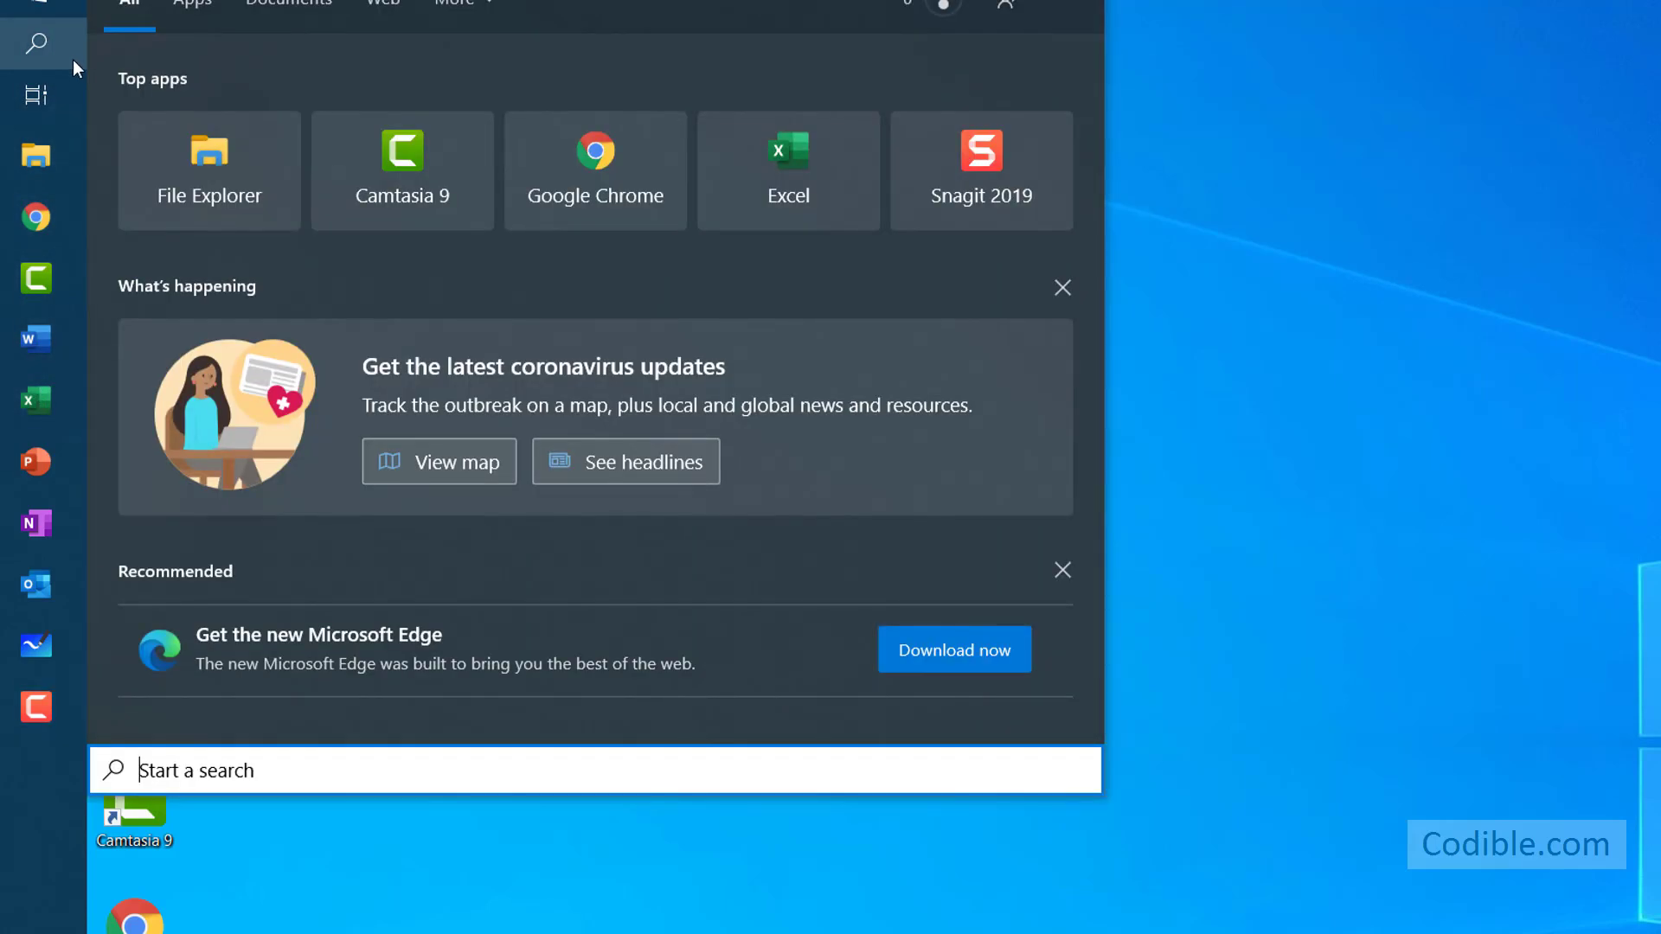
type("exc")
key("BackSpace")
key("BackSpace")
type("xcel")
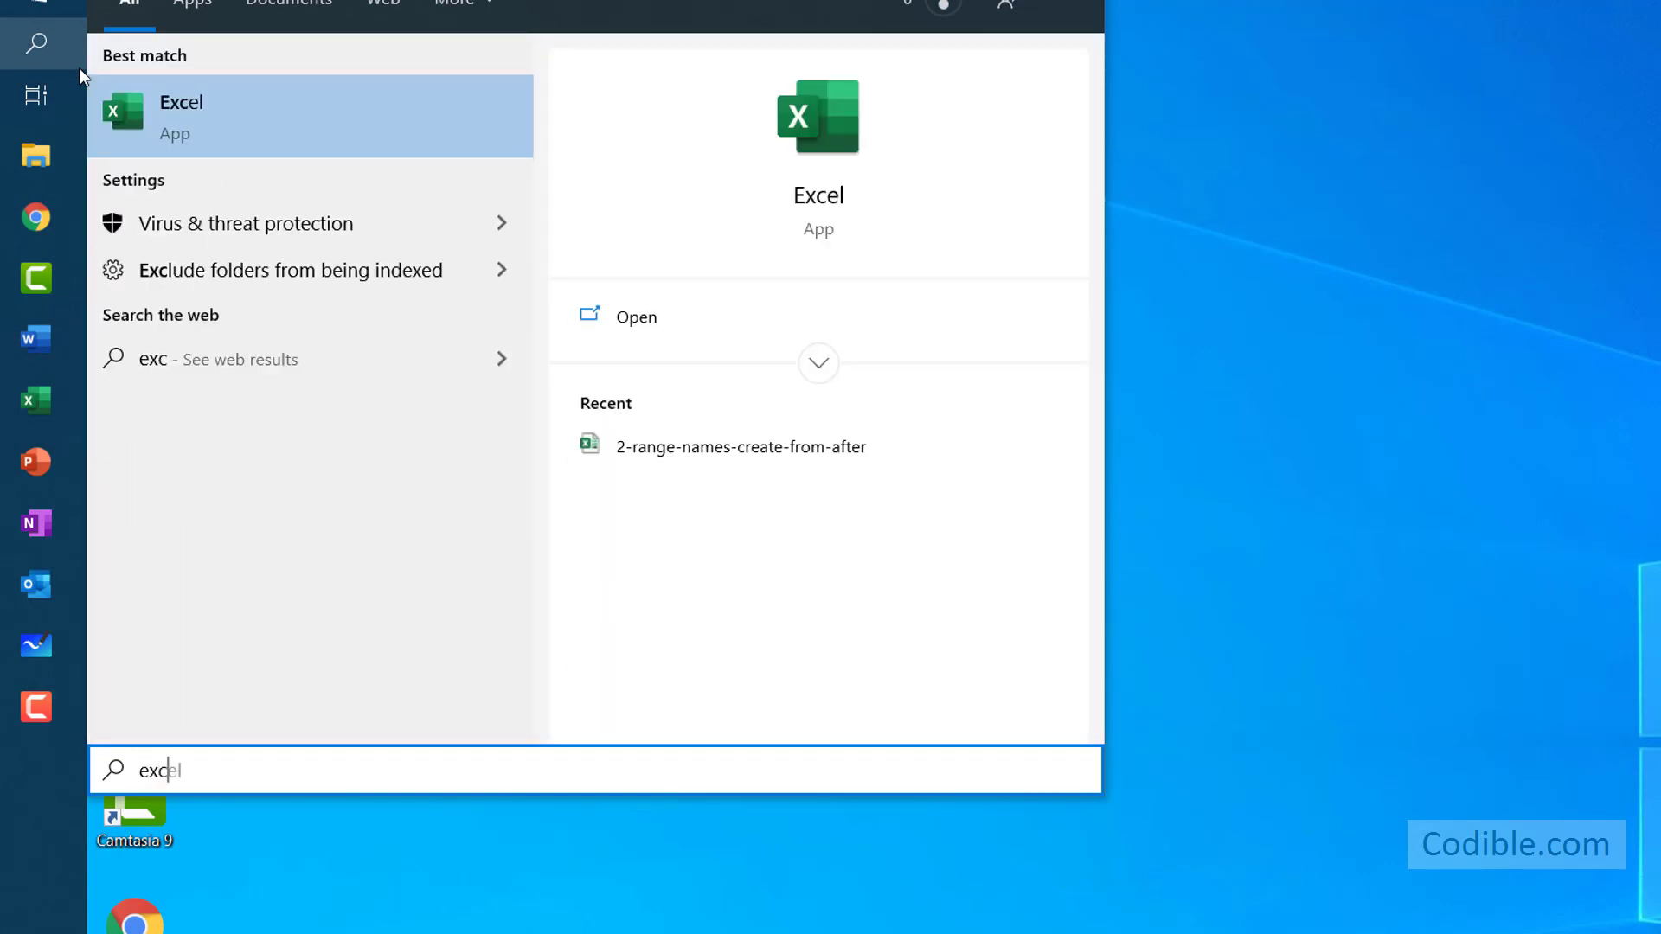
- Launch Excel, browse the Business and Personal template searches, and return to the New page
left_click(221, 132)
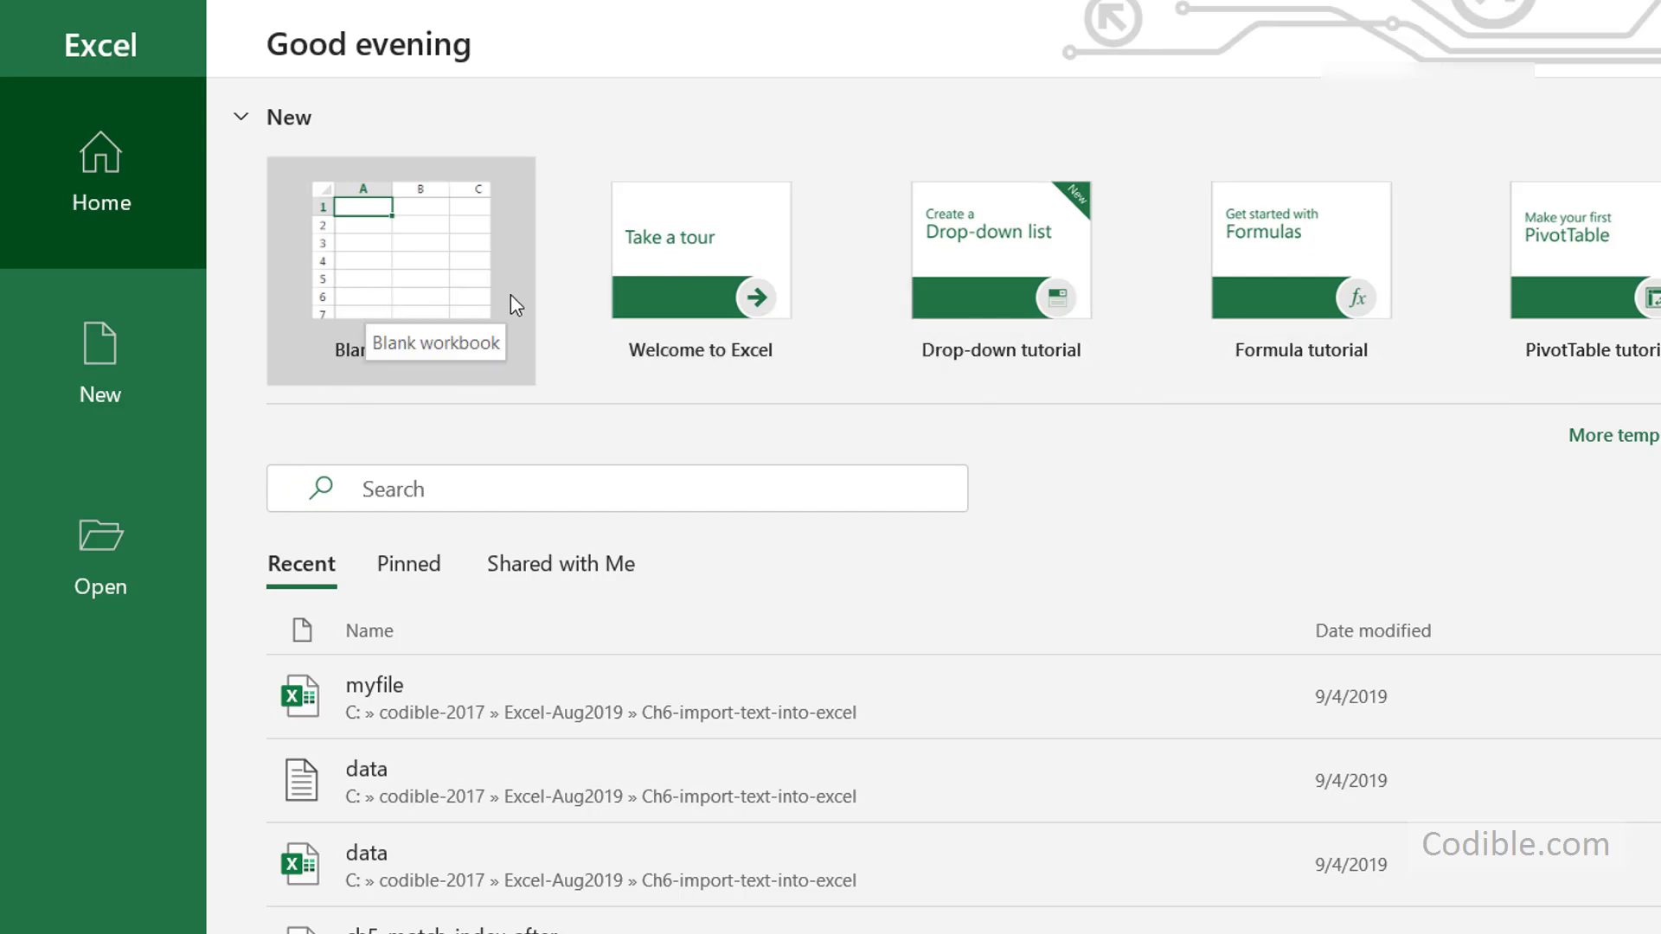
left_click(1643, 439)
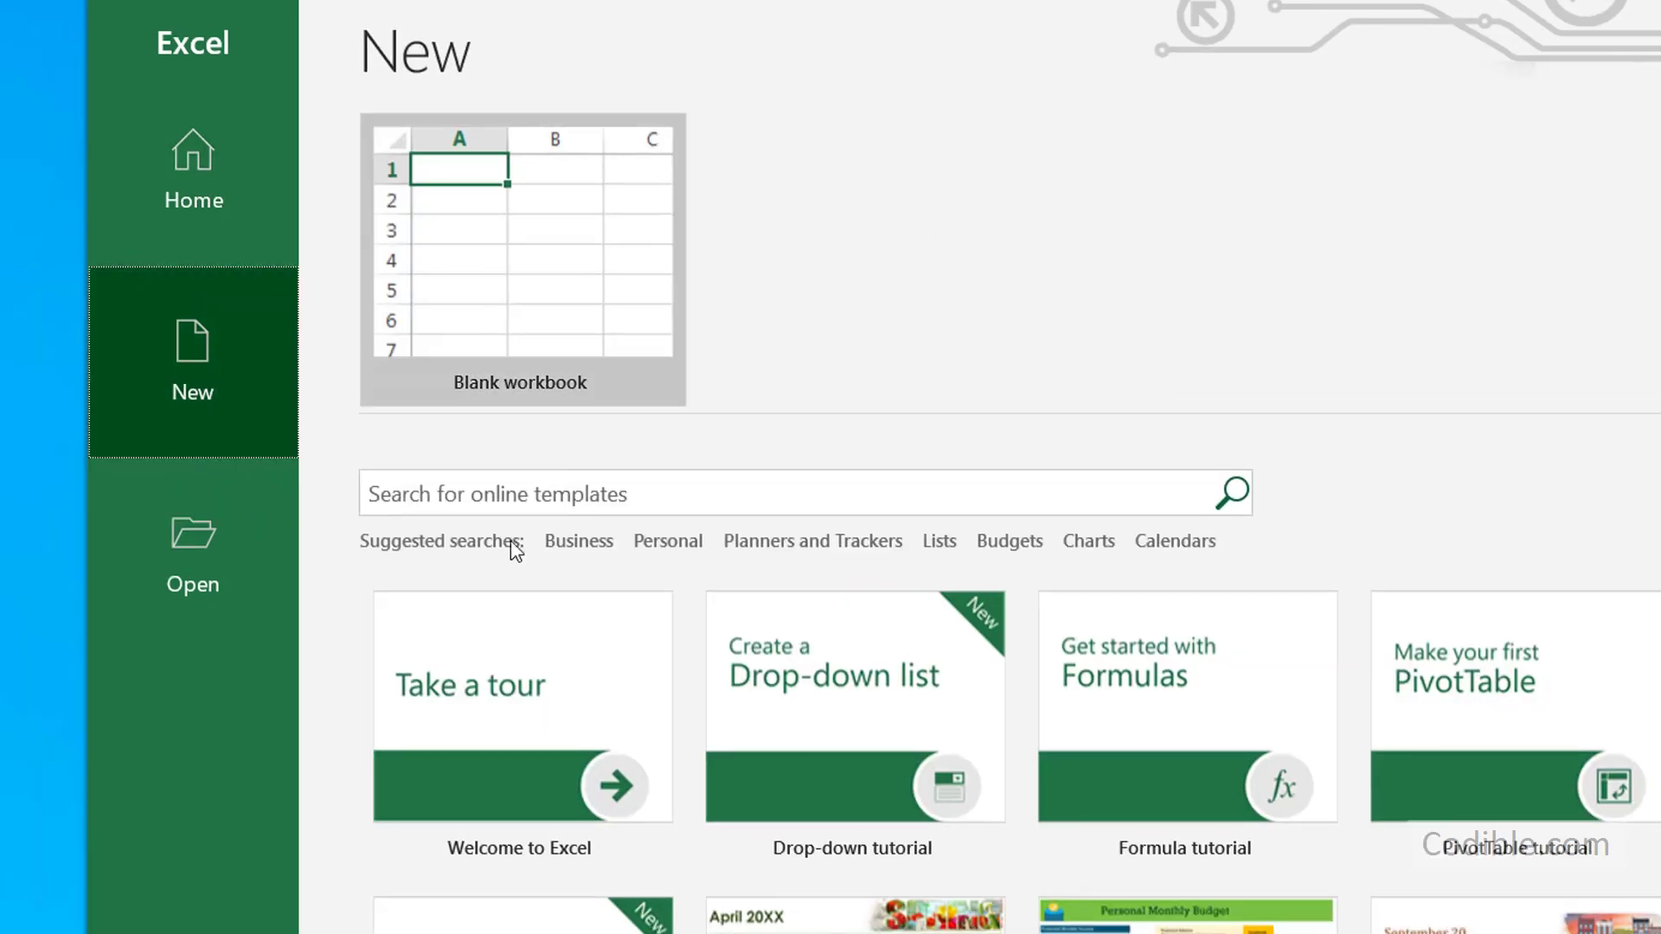
left_click(580, 542)
left_click(377, 138)
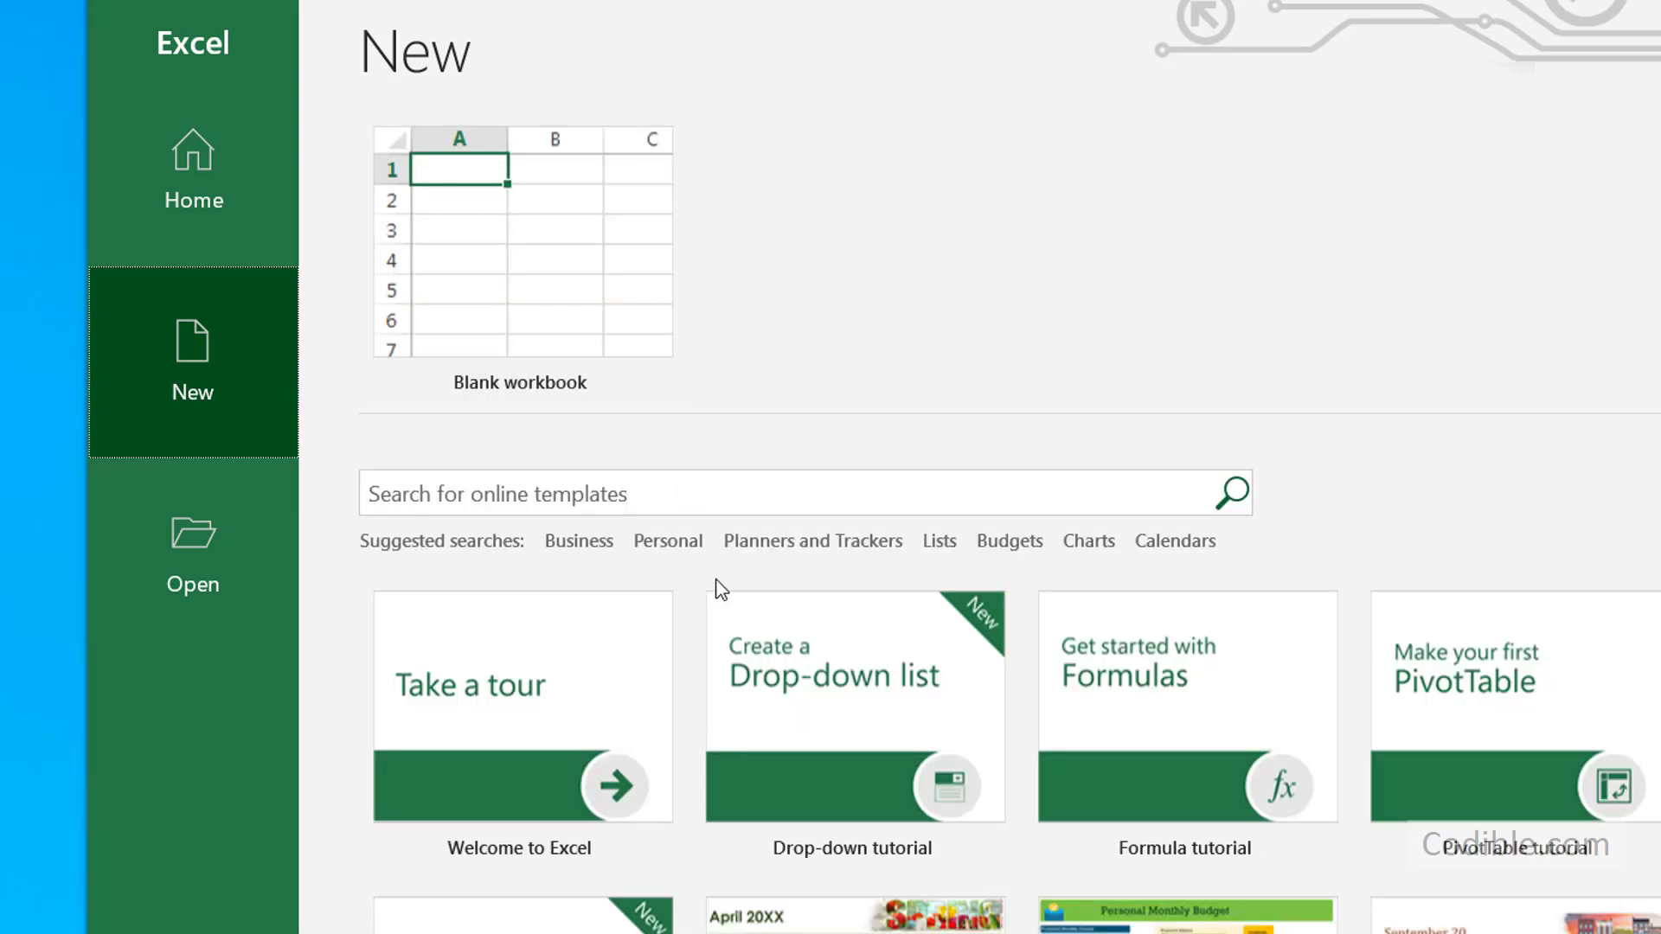
left_click(640, 543)
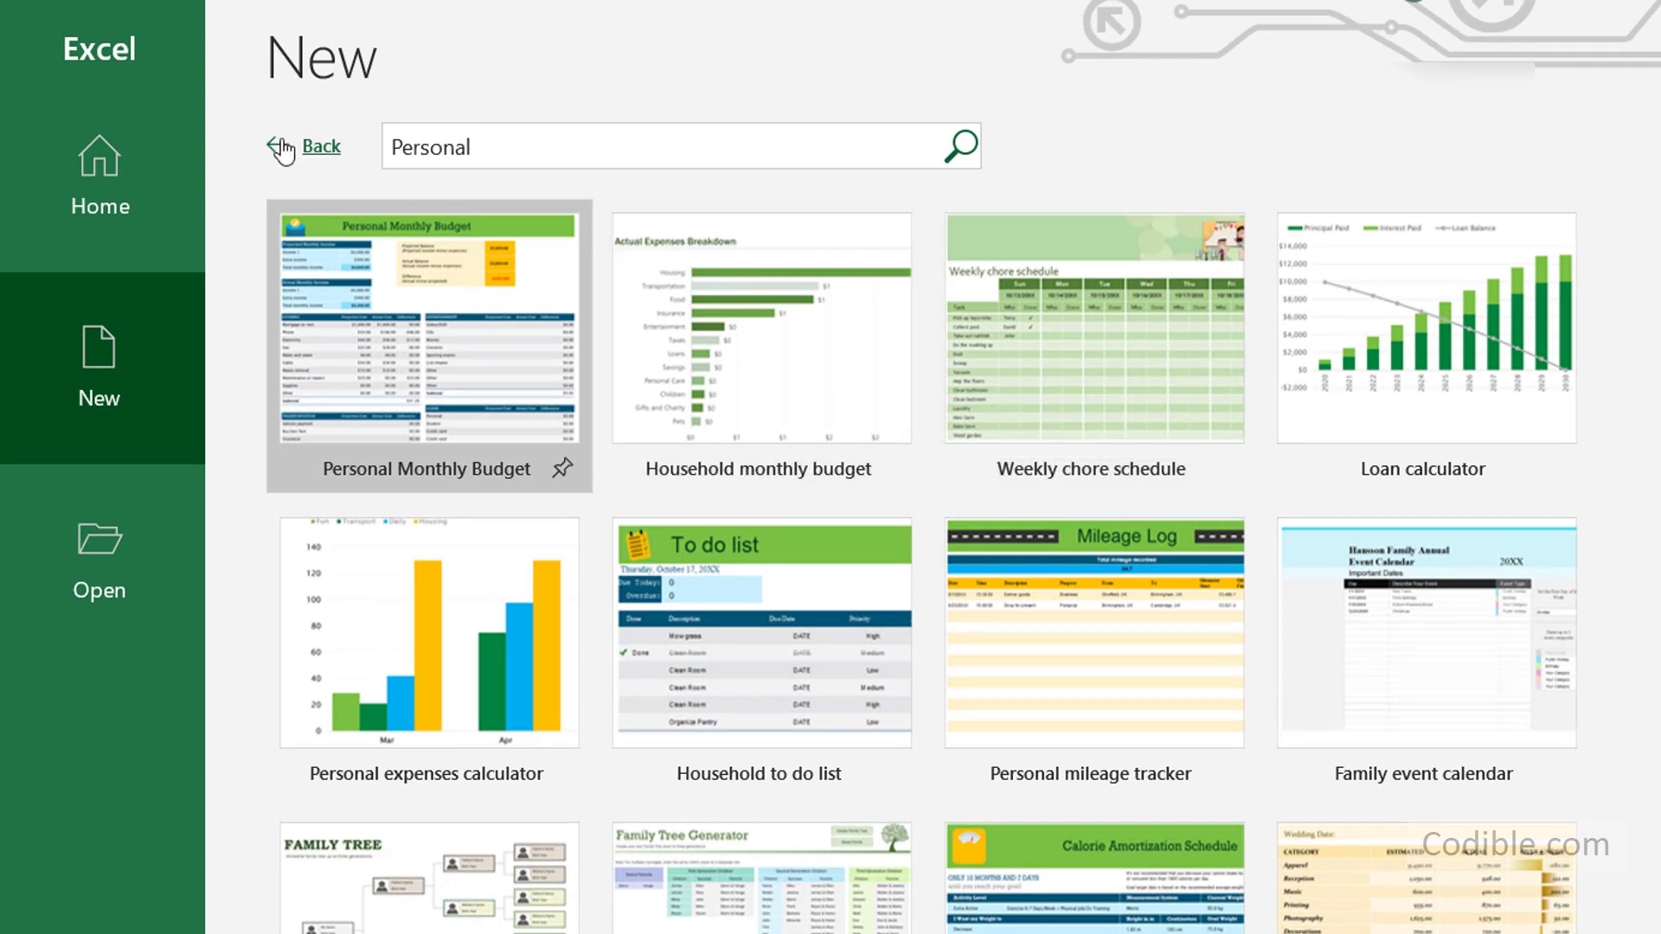
left_click(311, 160)
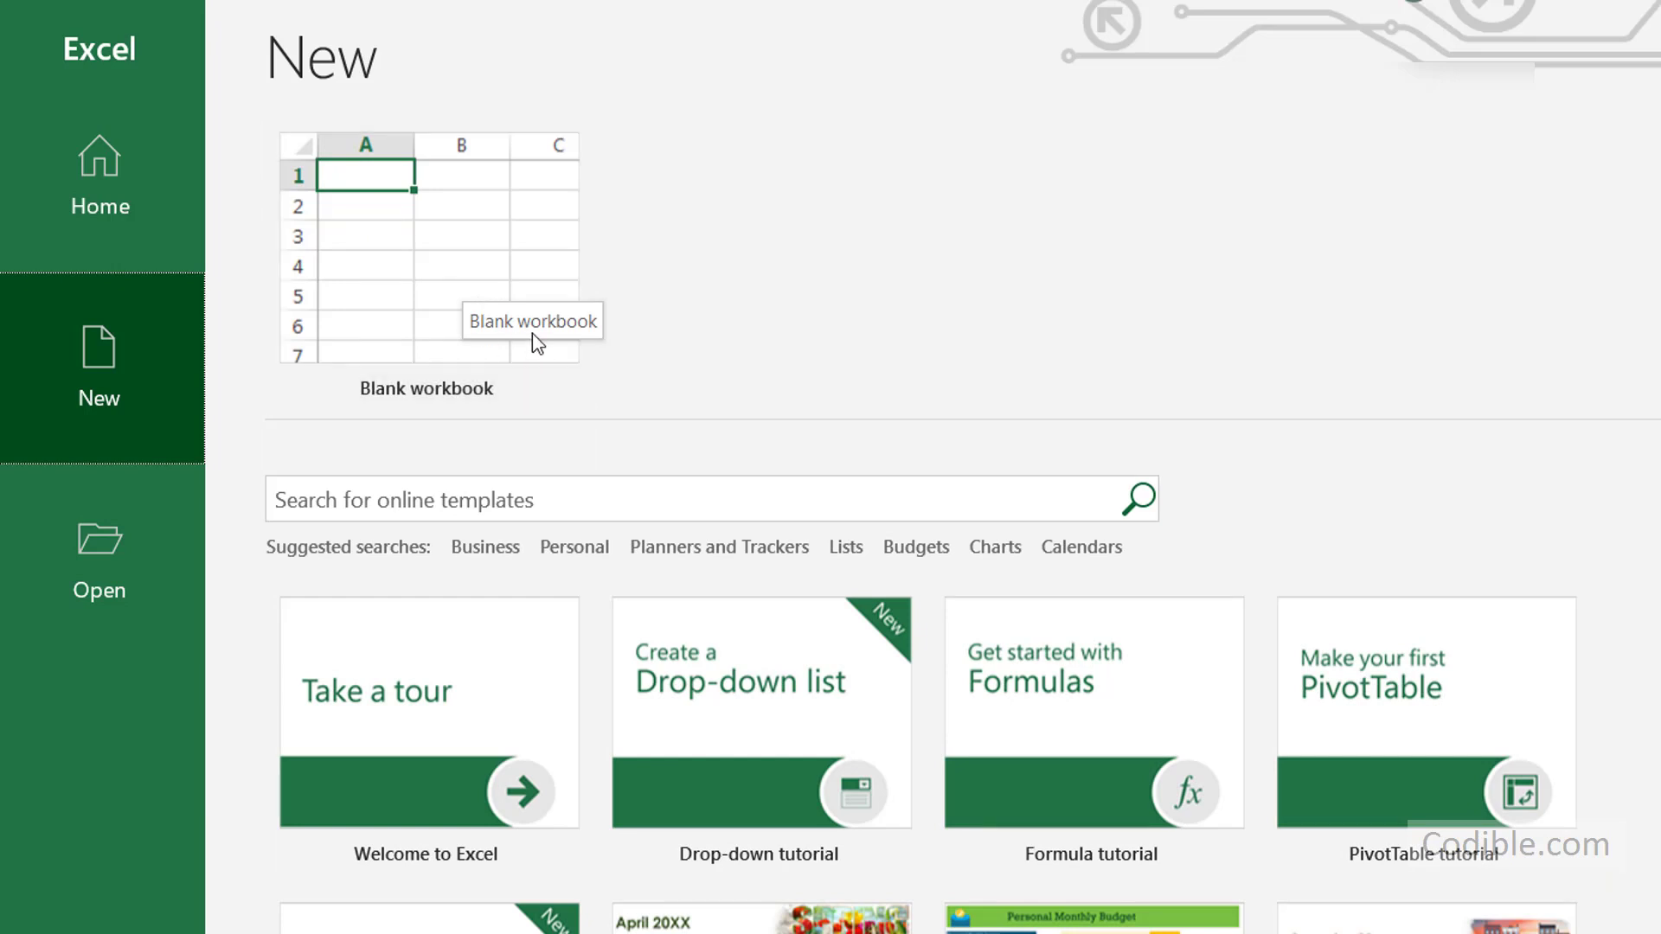
- Create a blank workbook, select cell E2, and bring up the File backstage Home page
left_click(498, 289)
left_click(490, 283)
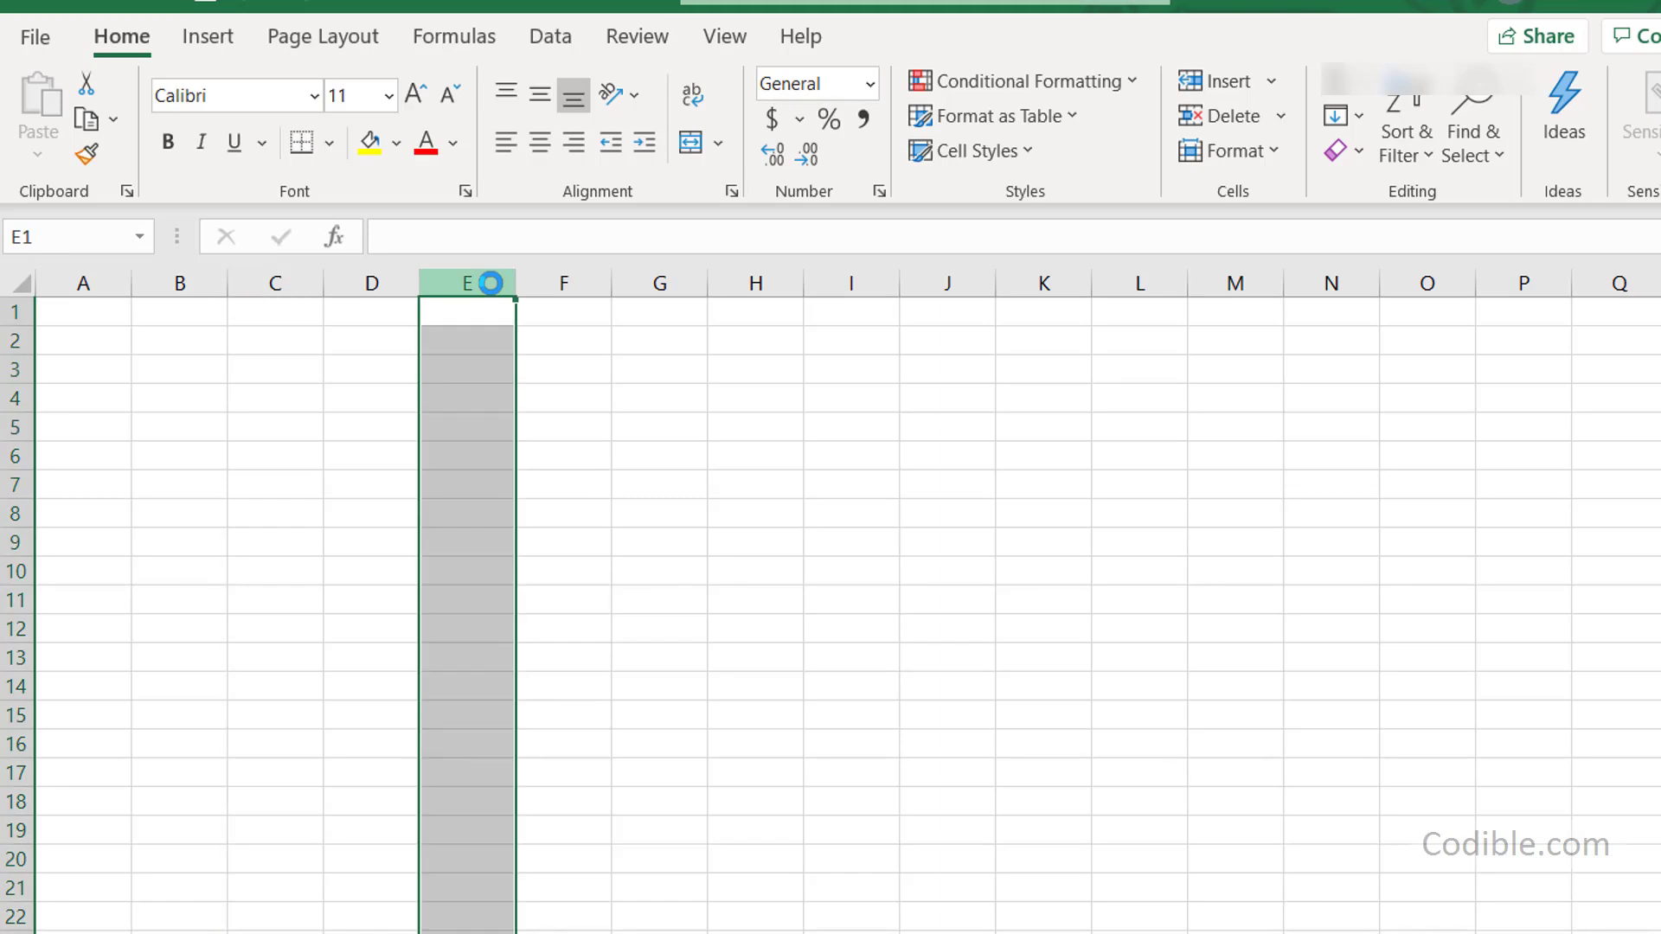
left_click(493, 341)
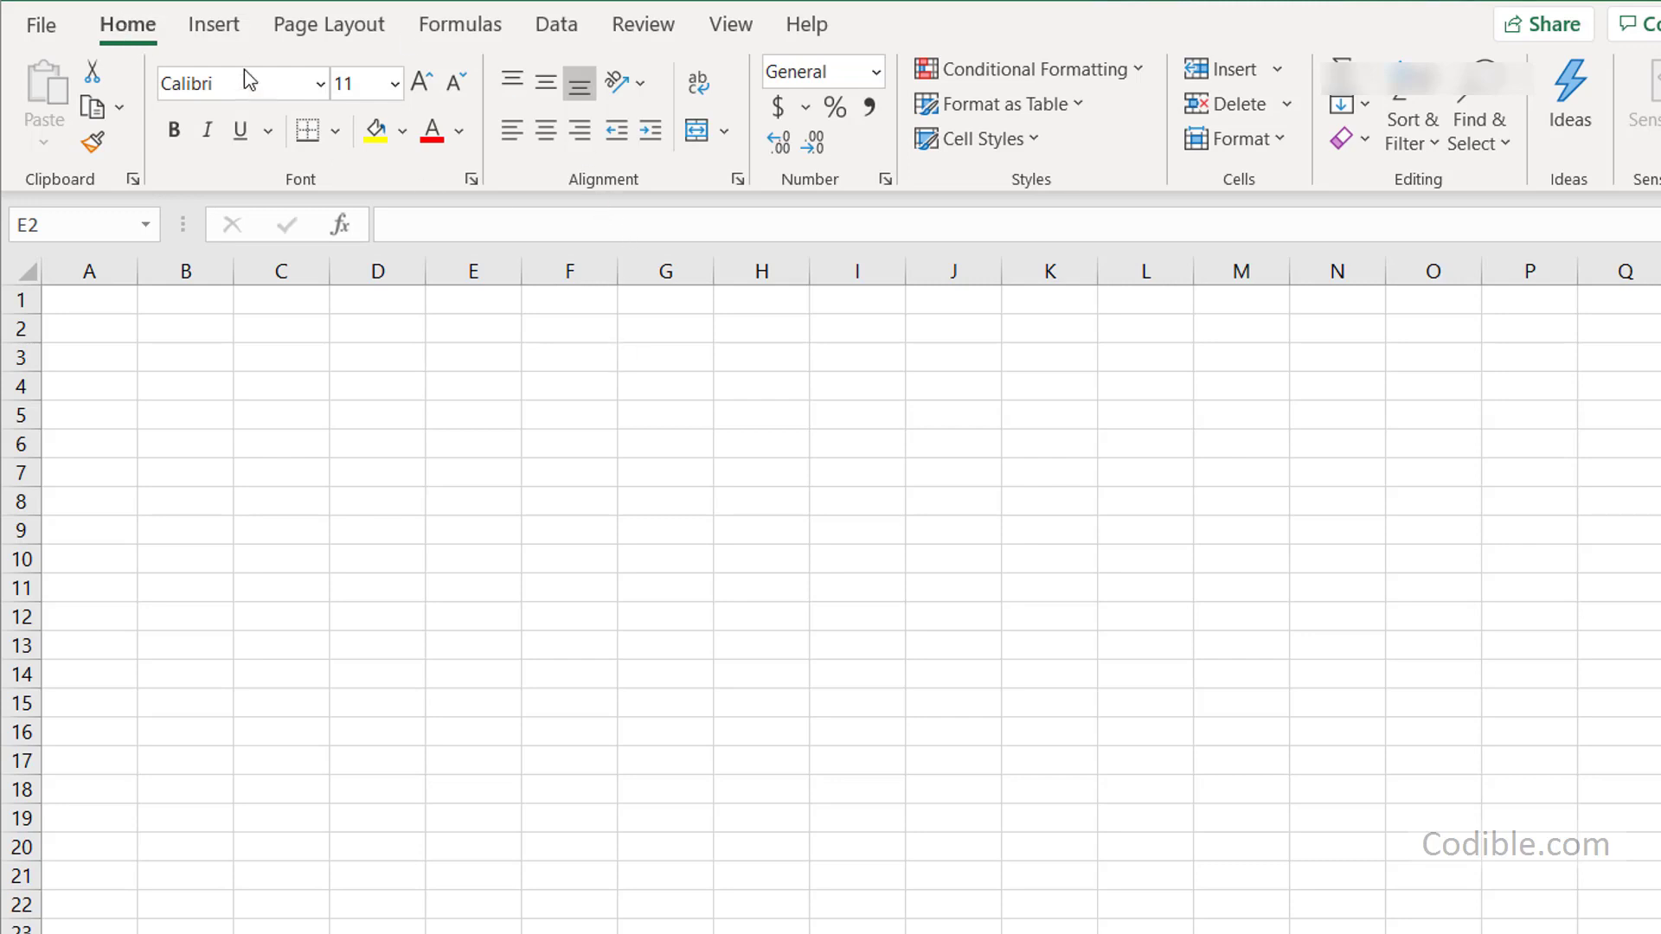
left_click(43, 25)
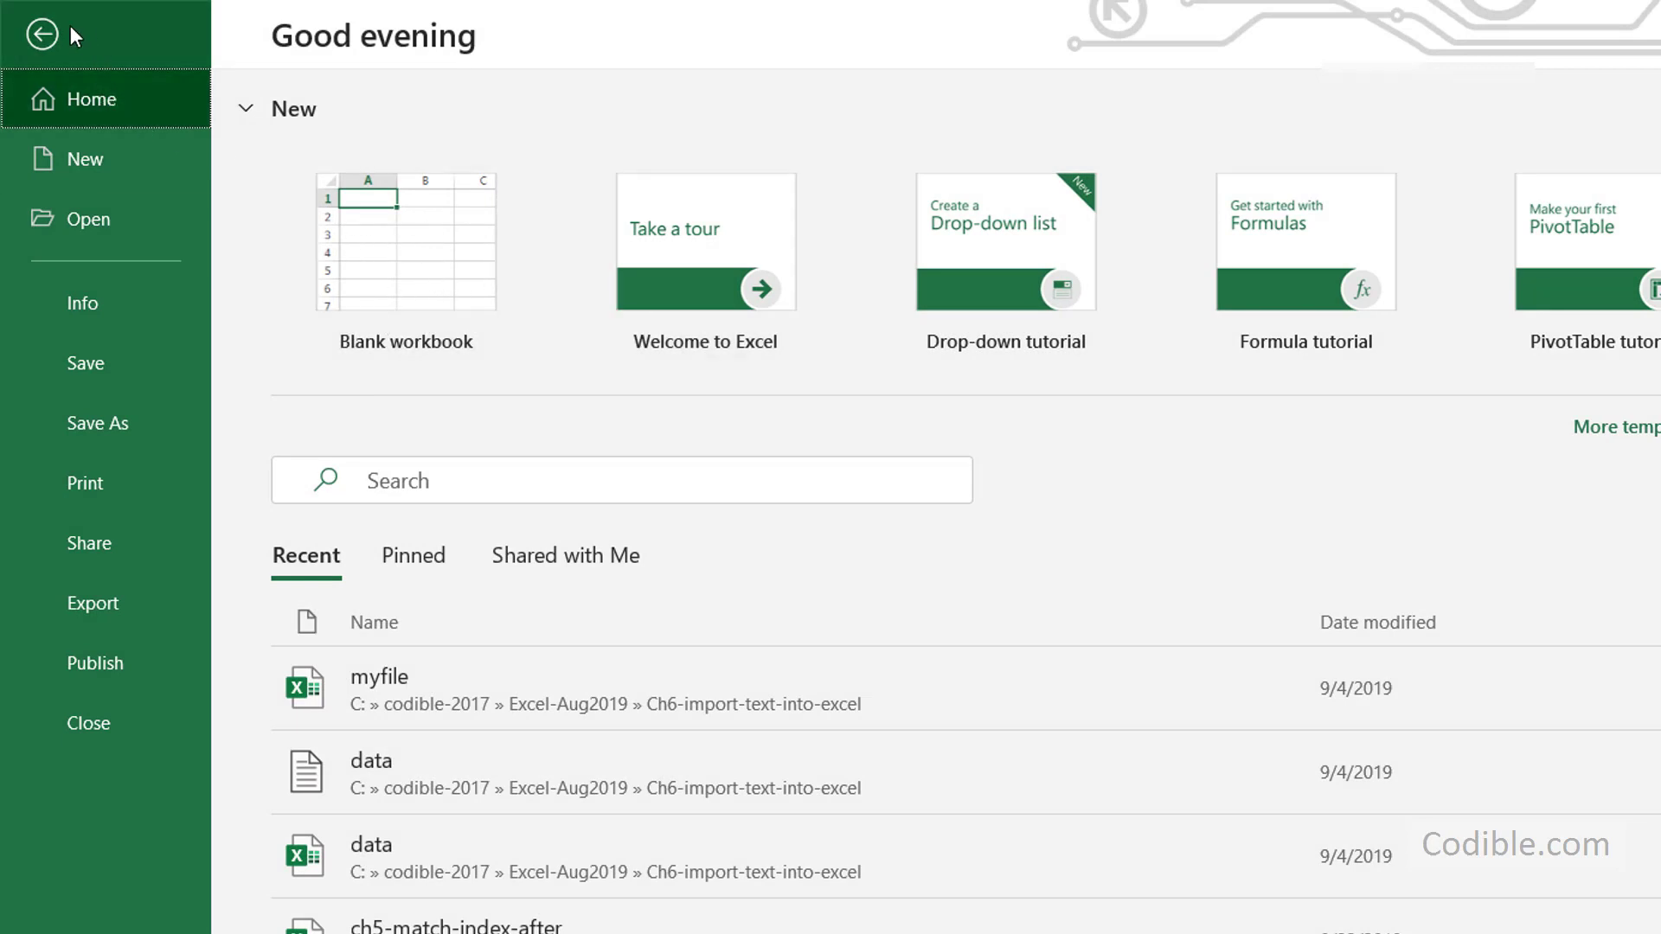
- Leave backstage and look through the Insert, Page Layout, Formulas and Data ribbons, ending on Home
left_click(42, 35)
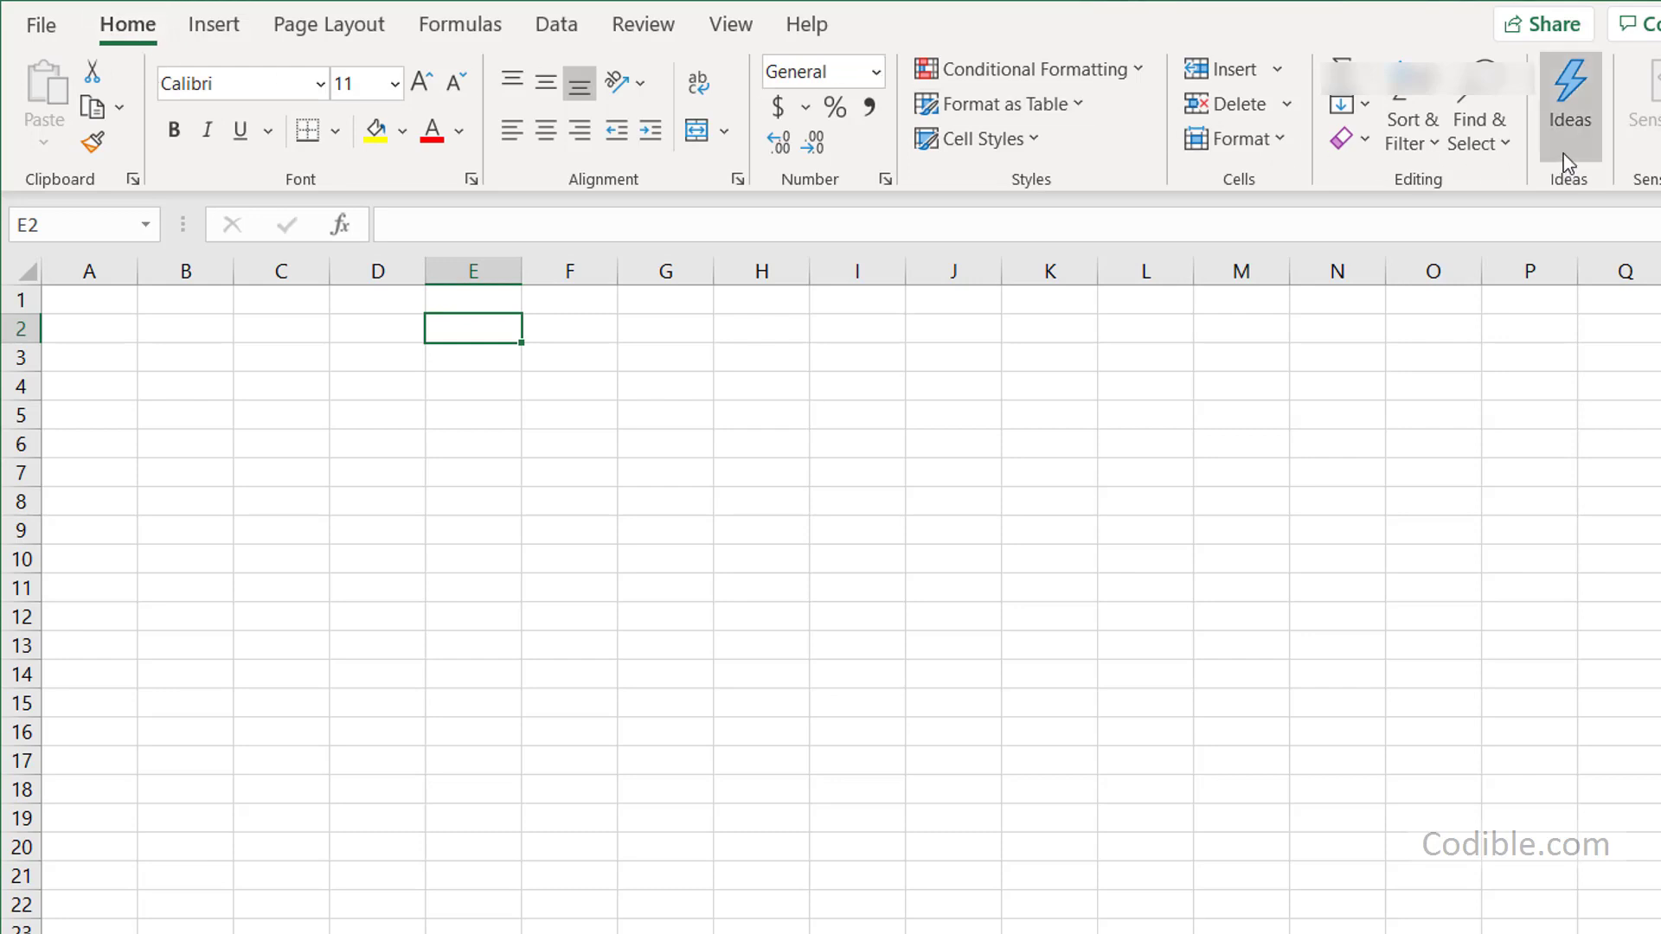
left_click(229, 26)
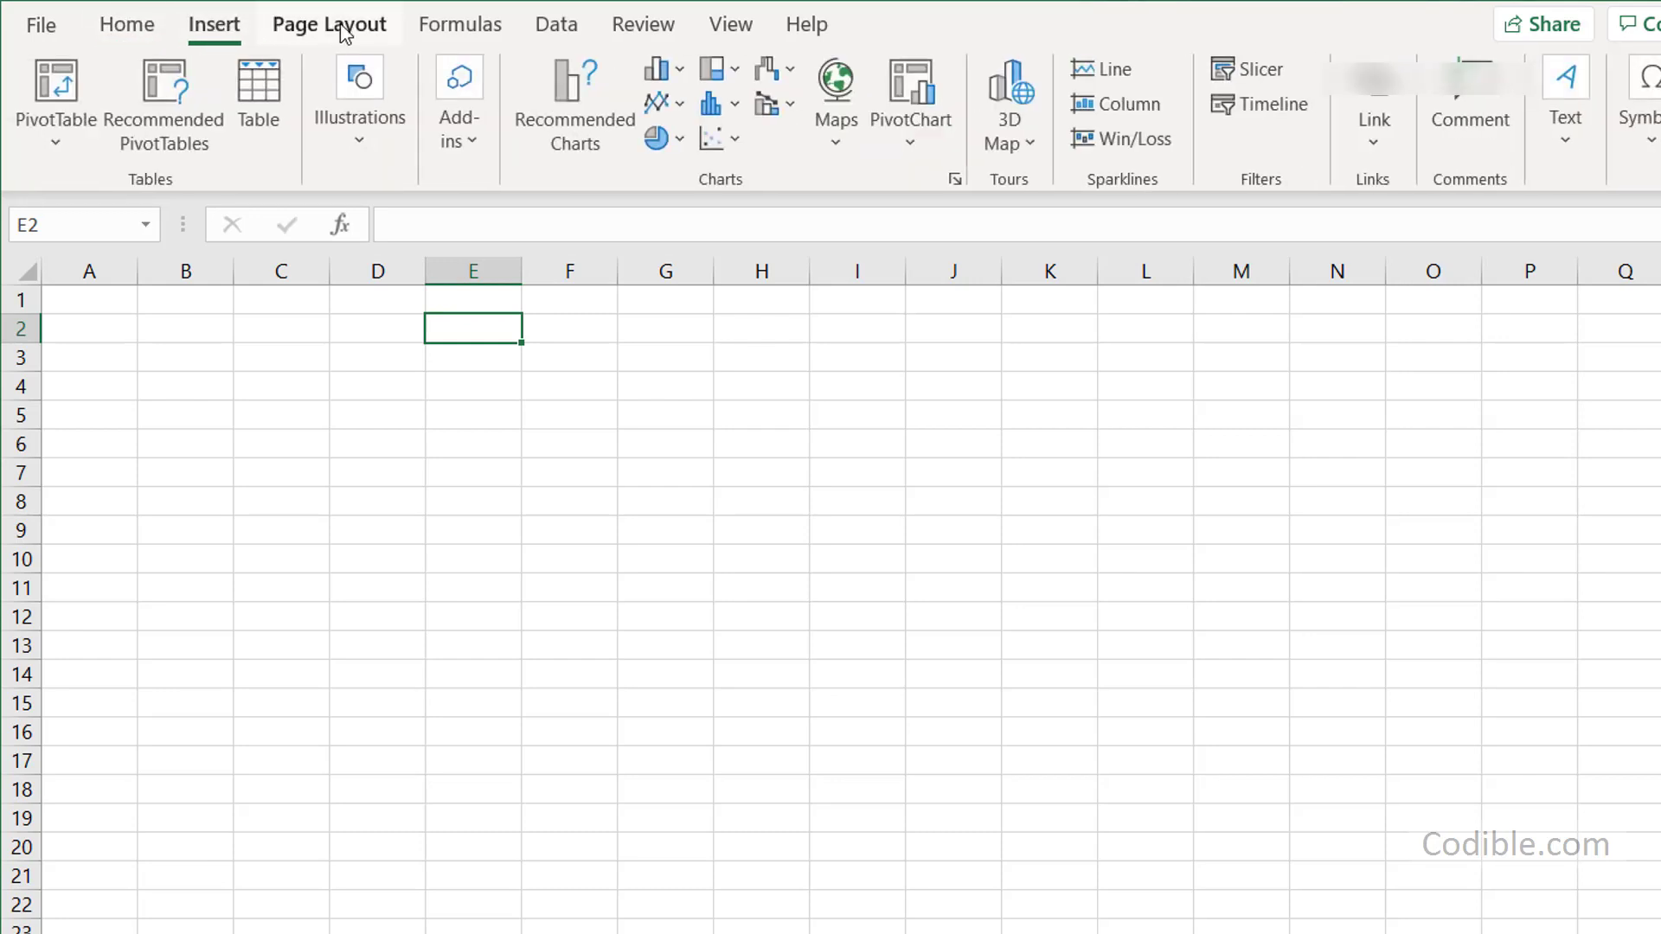
left_click(345, 28)
left_click(497, 32)
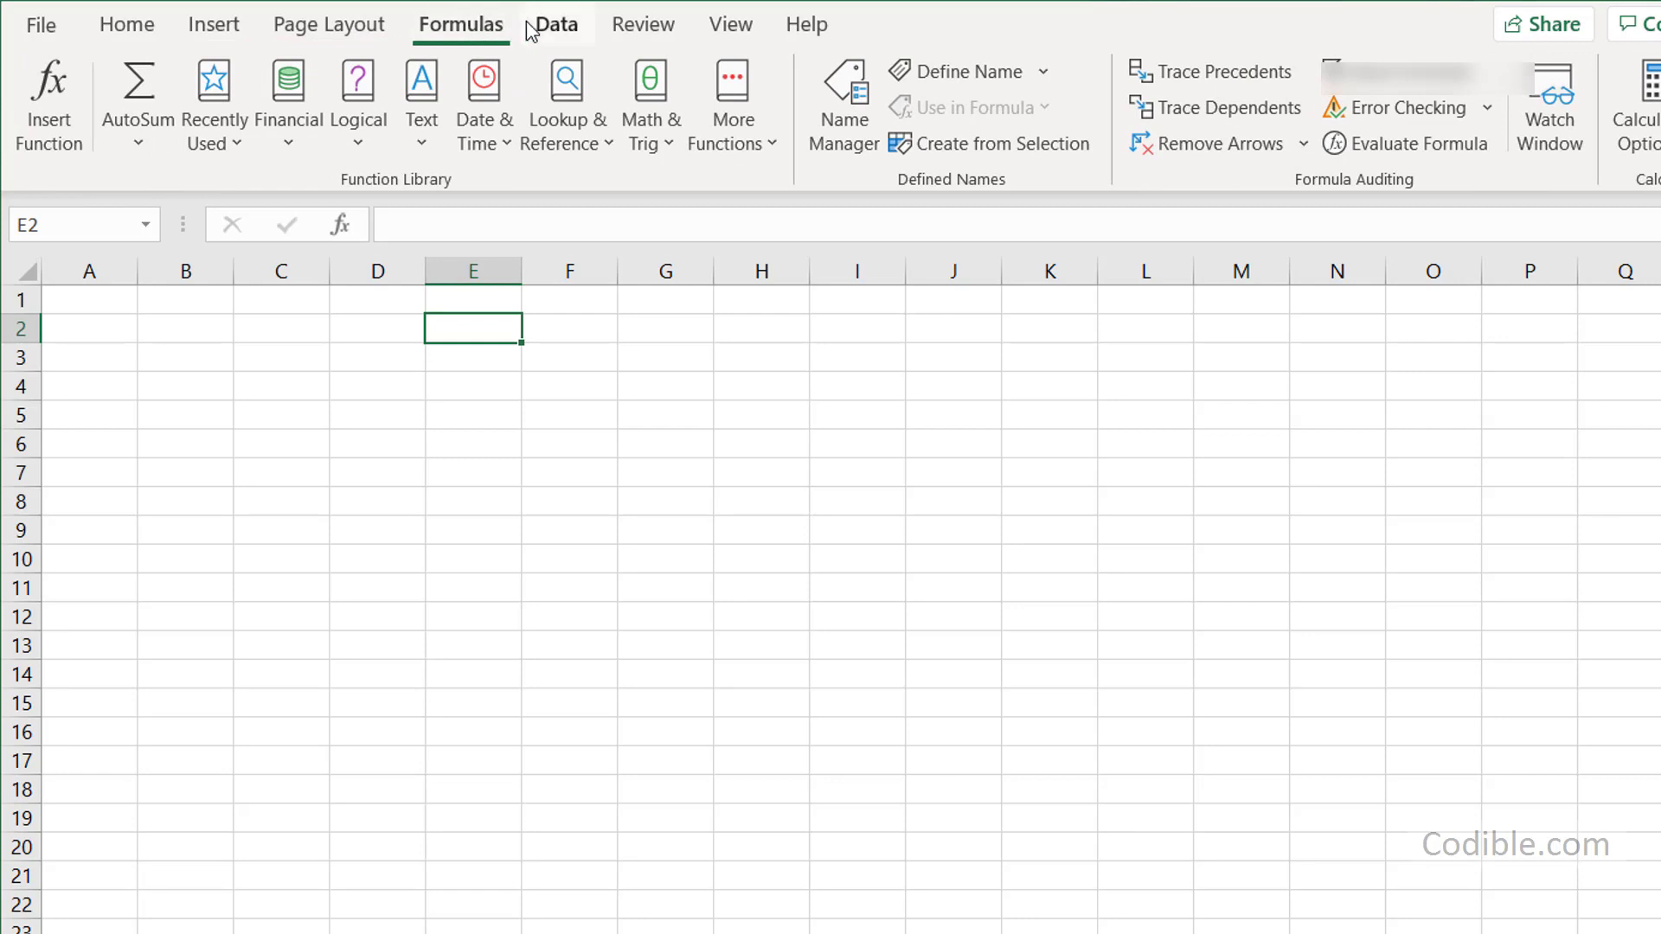
left_click(138, 30)
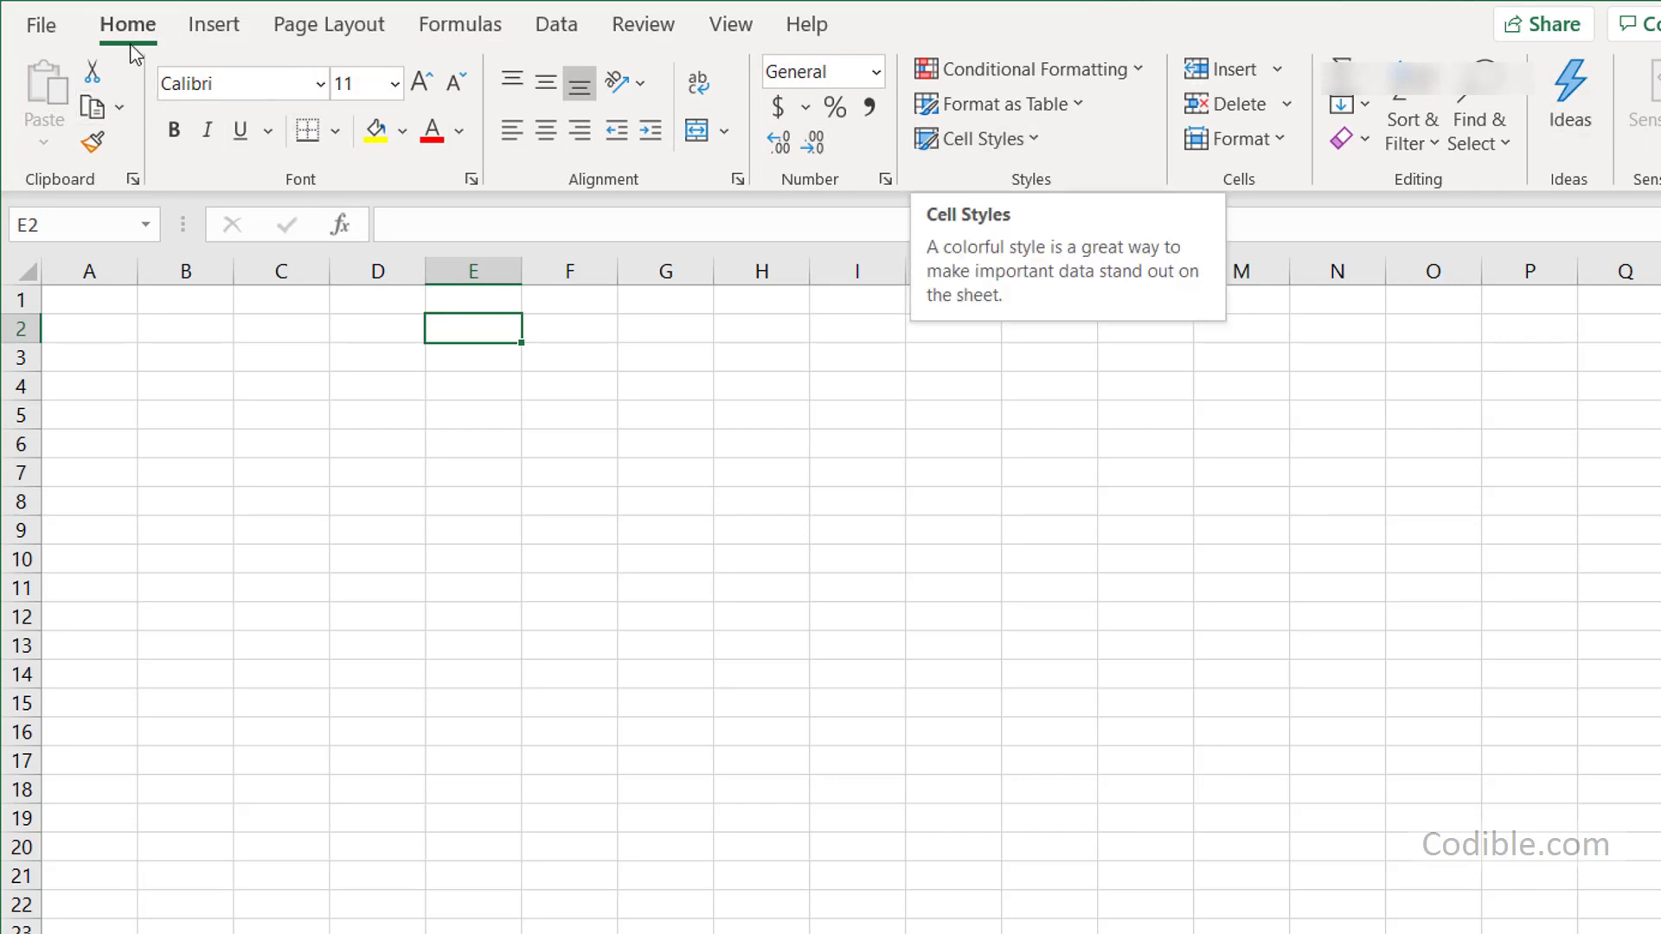
left_click(216, 25)
left_click(338, 35)
left_click(445, 33)
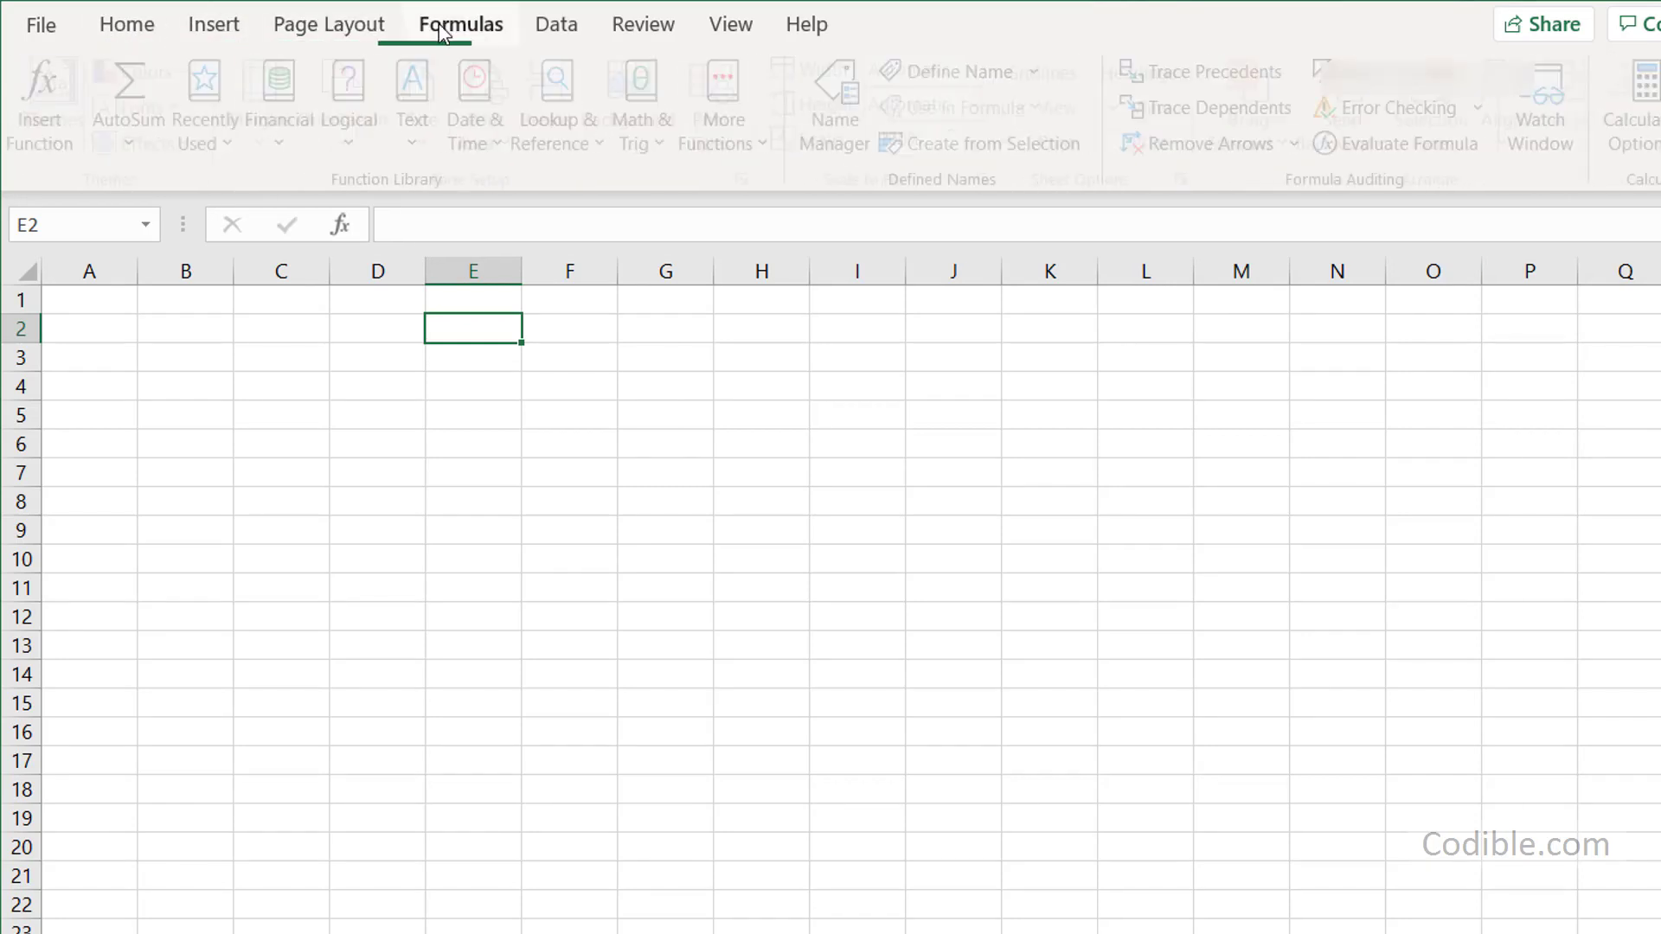
left_click(554, 39)
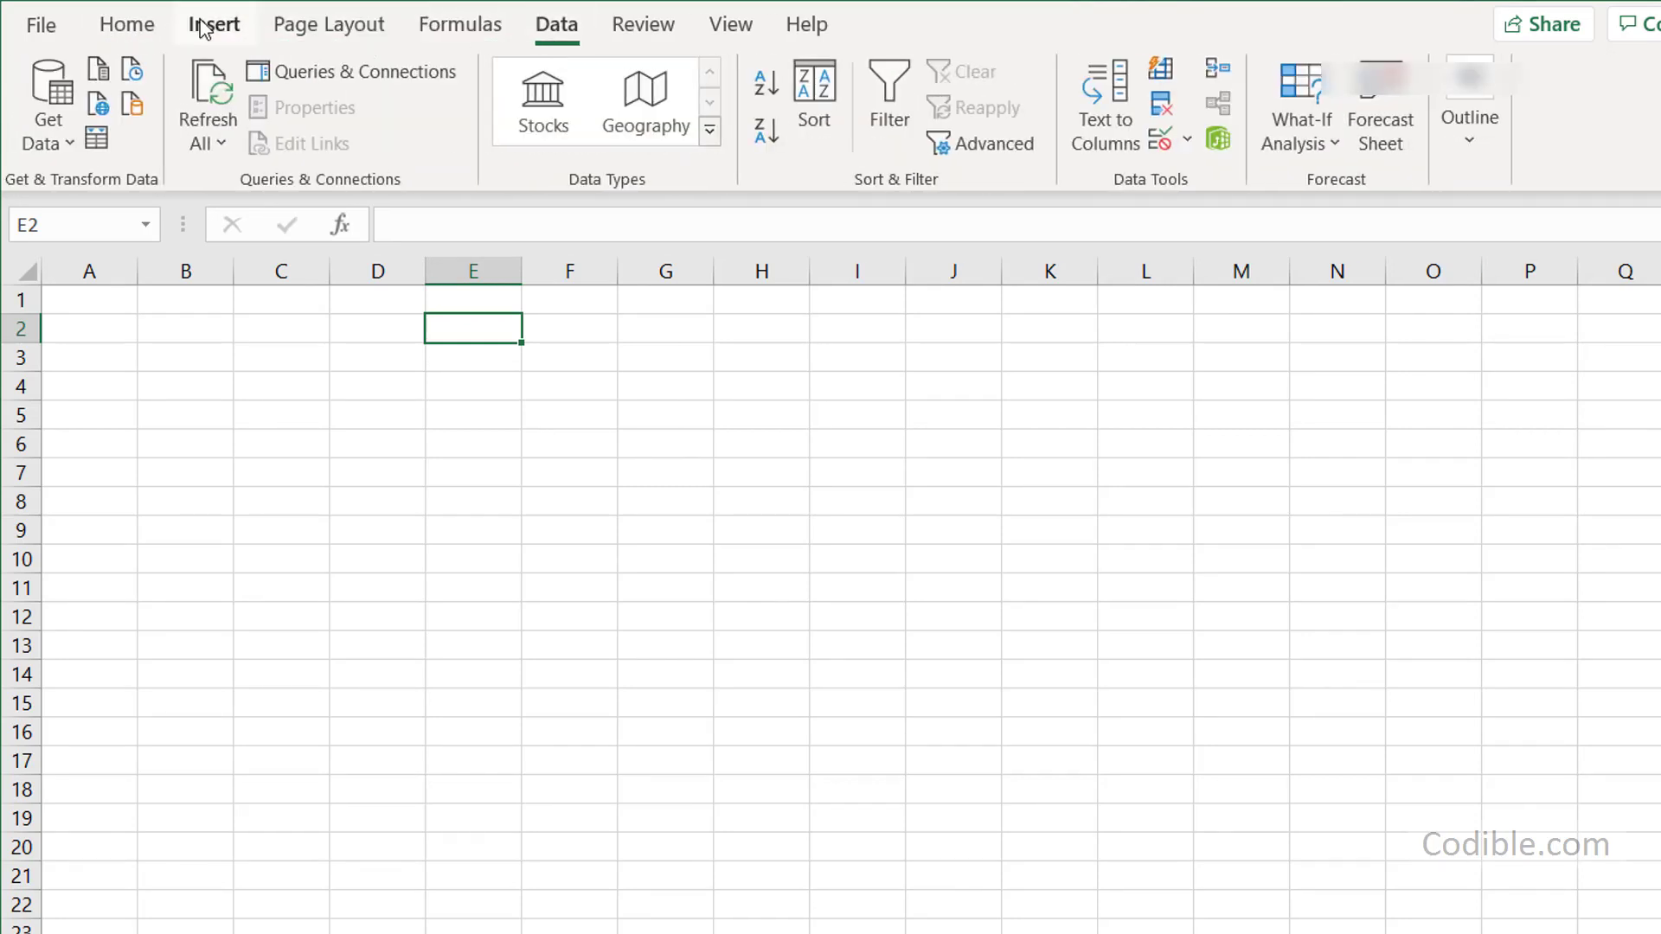
left_click(132, 35)
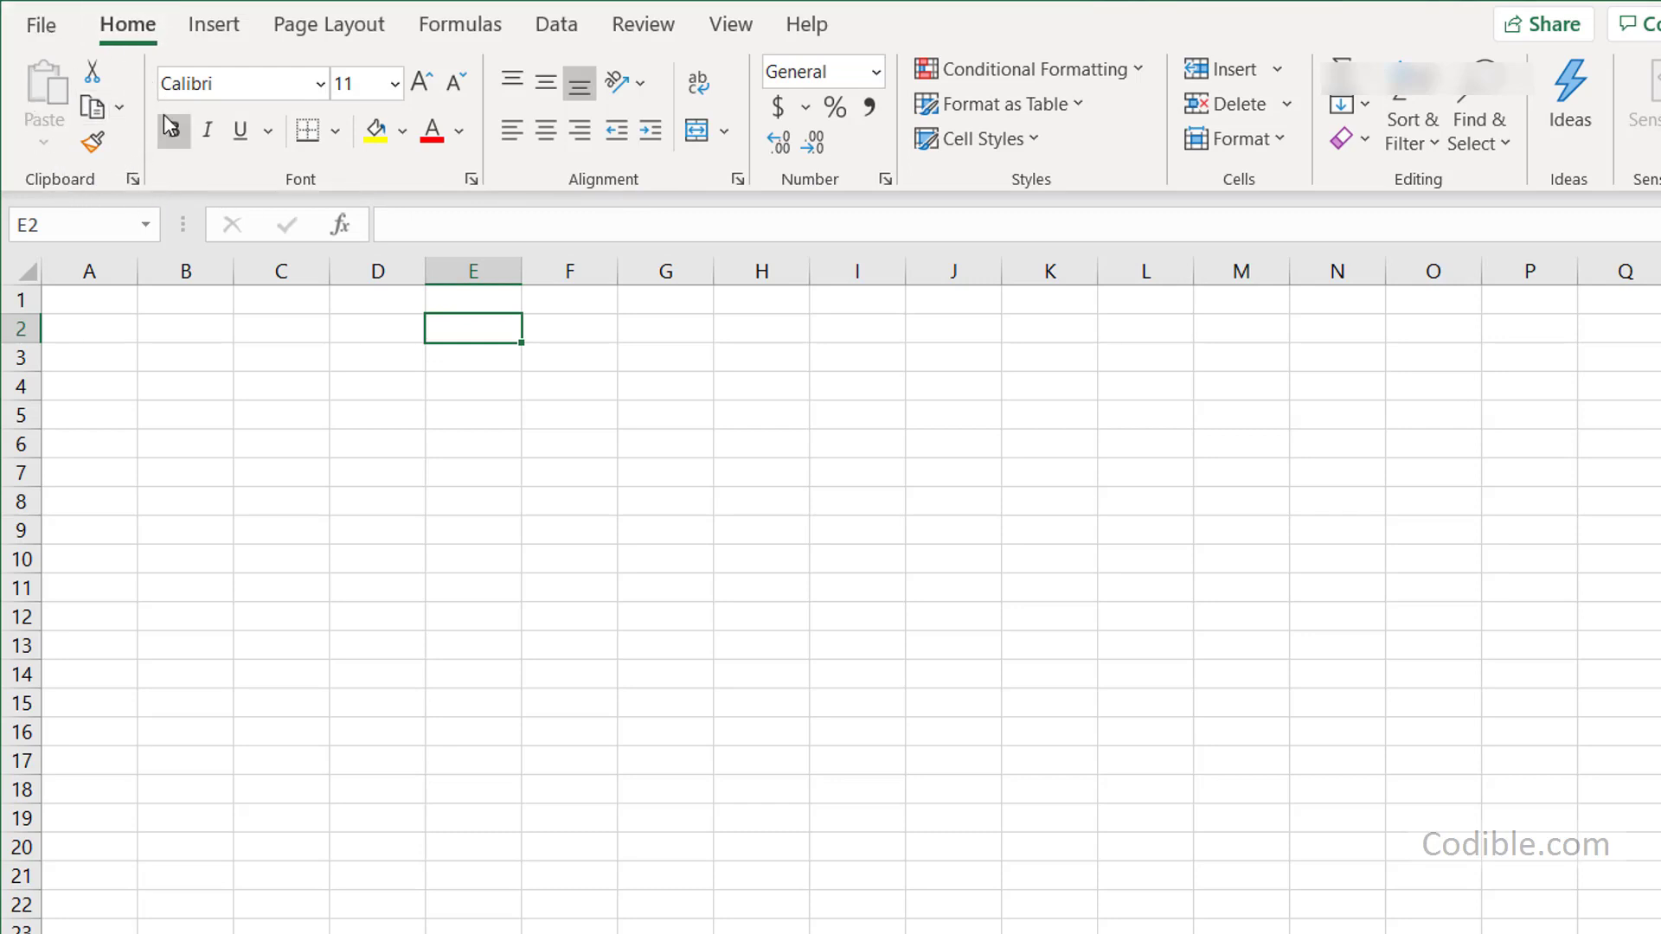
left_click(478, 176)
left_click_drag(500, 7, 494, 171)
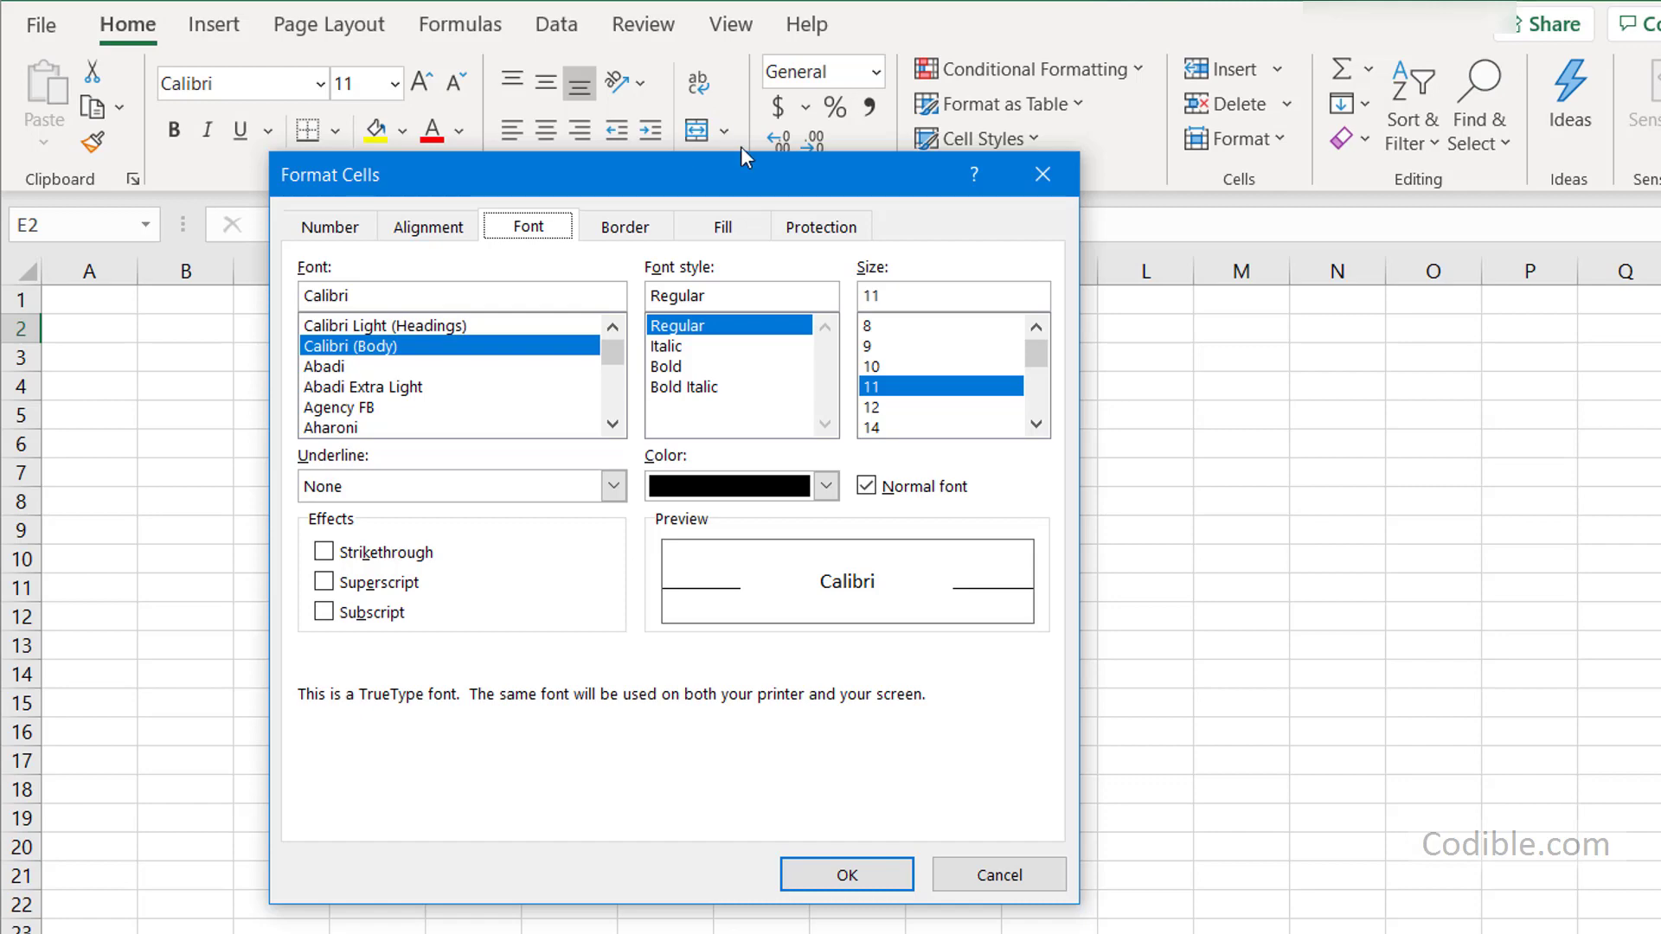
left_click(1042, 174)
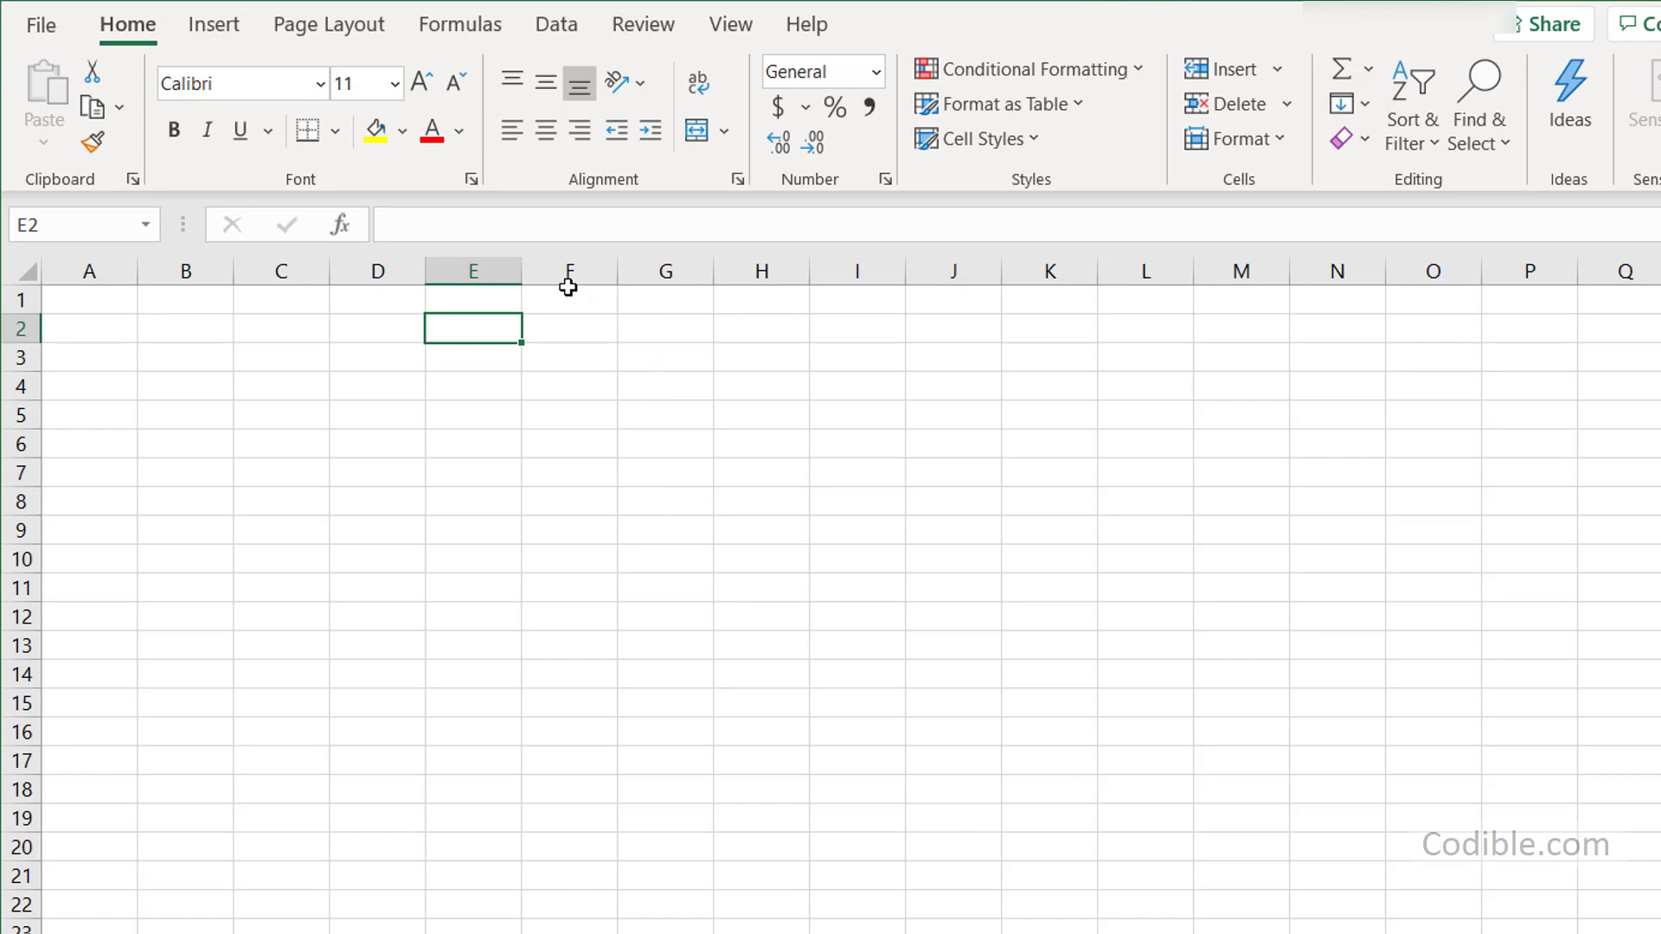
left_click(20, 327)
left_click(194, 270)
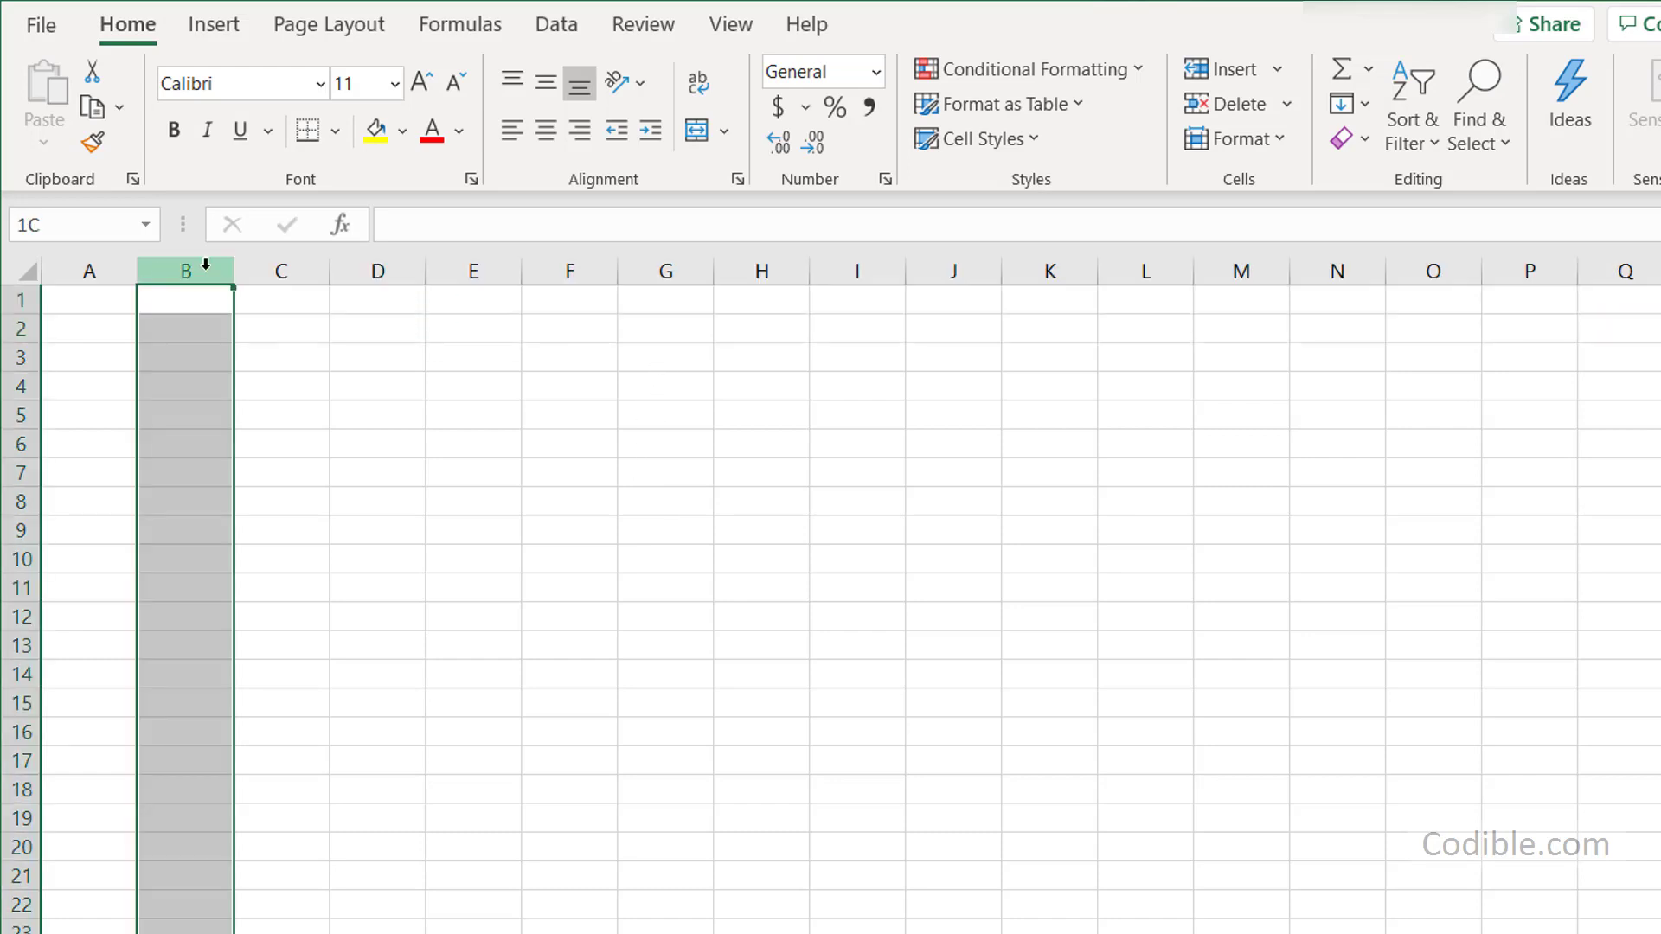
left_click(362, 364)
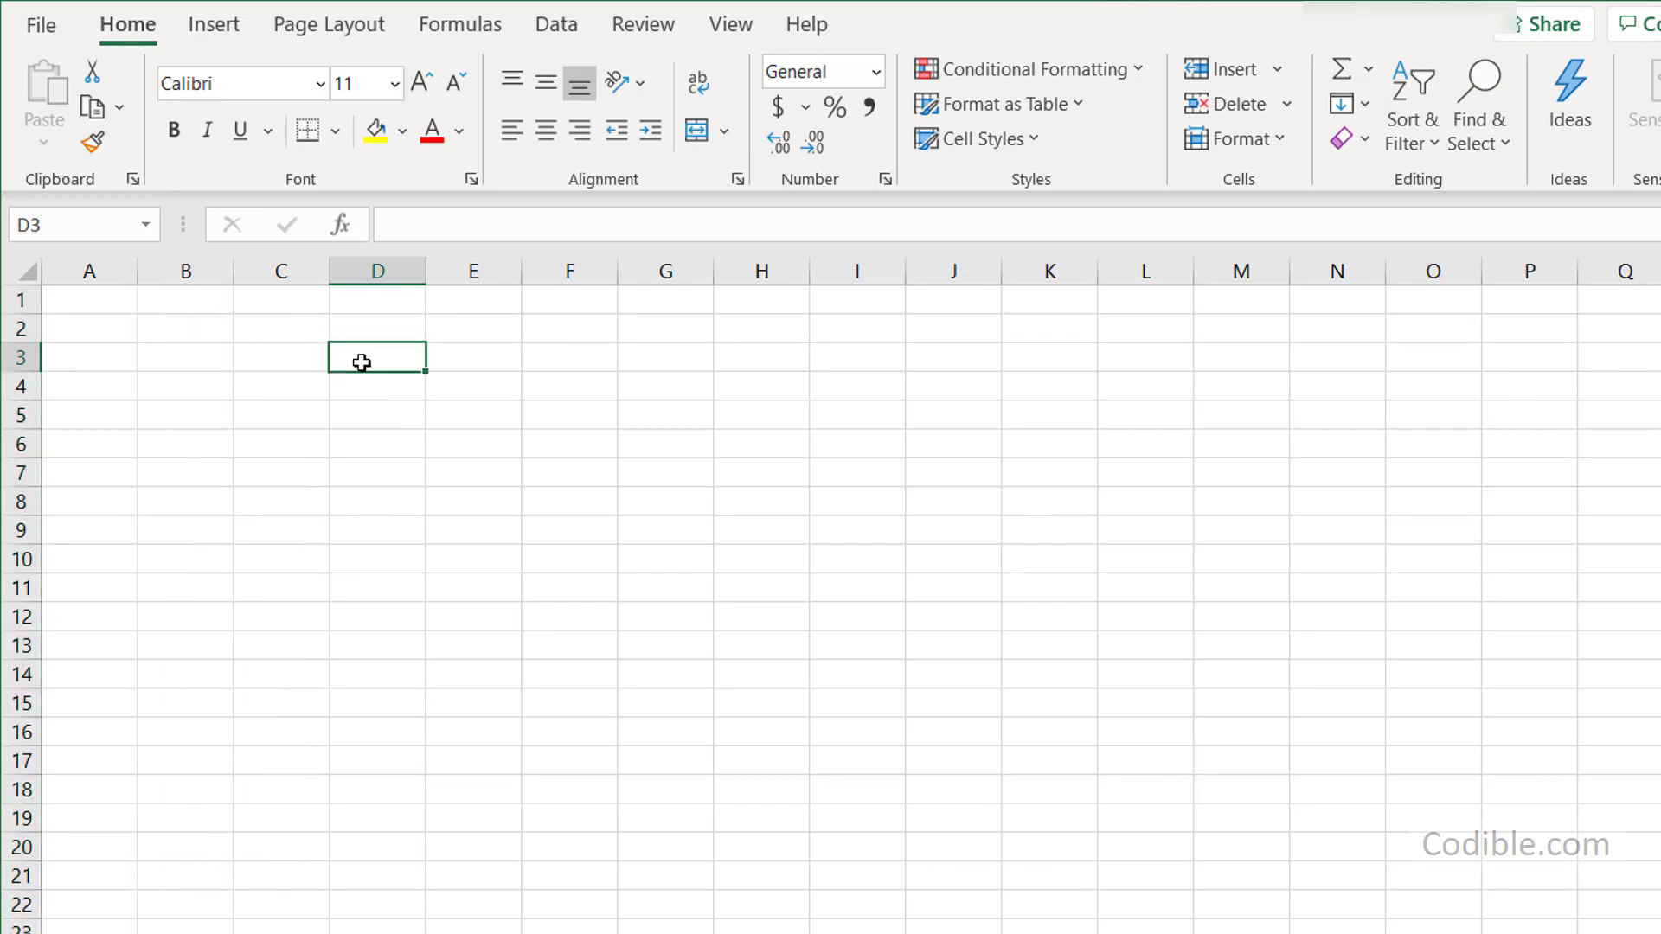
left_click(66, 299)
key("Right")
key("Right")
key("Right")
key("Right")
key("Right")
key("Right")
key("Right")
key("Right")
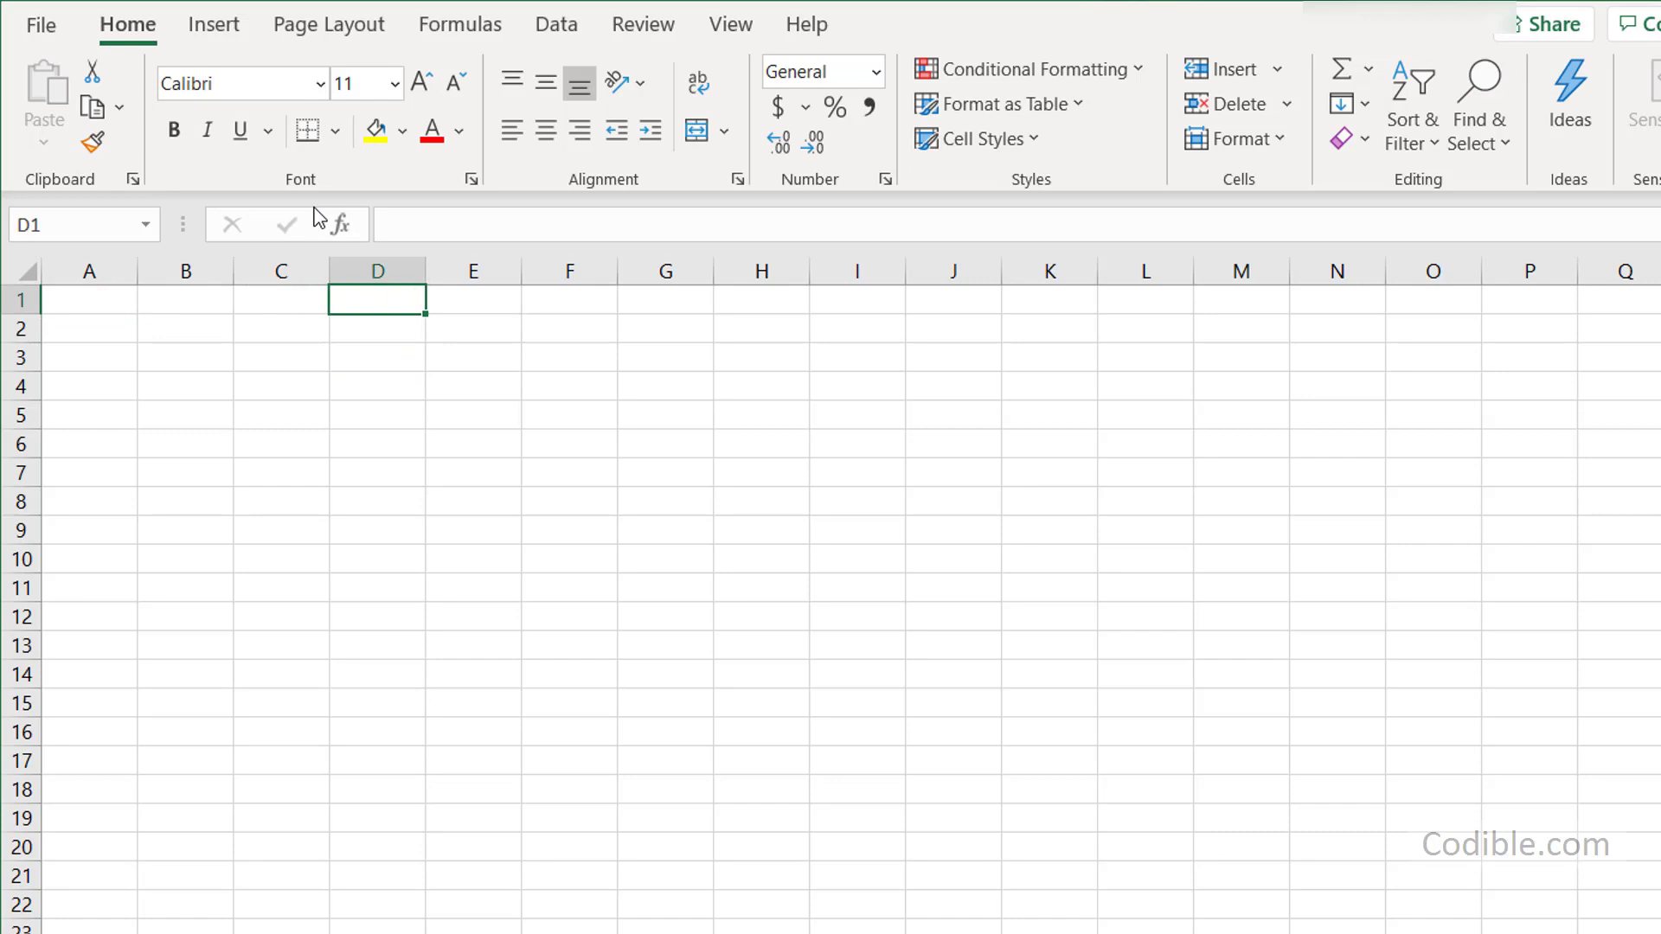
key("Right")
key("Right")
key("Right")
key("Right")
key("Right")
key("Right")
key("Right")
key("Right")
key("Right")
key("Right")
key("Right")
key("Right")
key("Right")
key("Right")
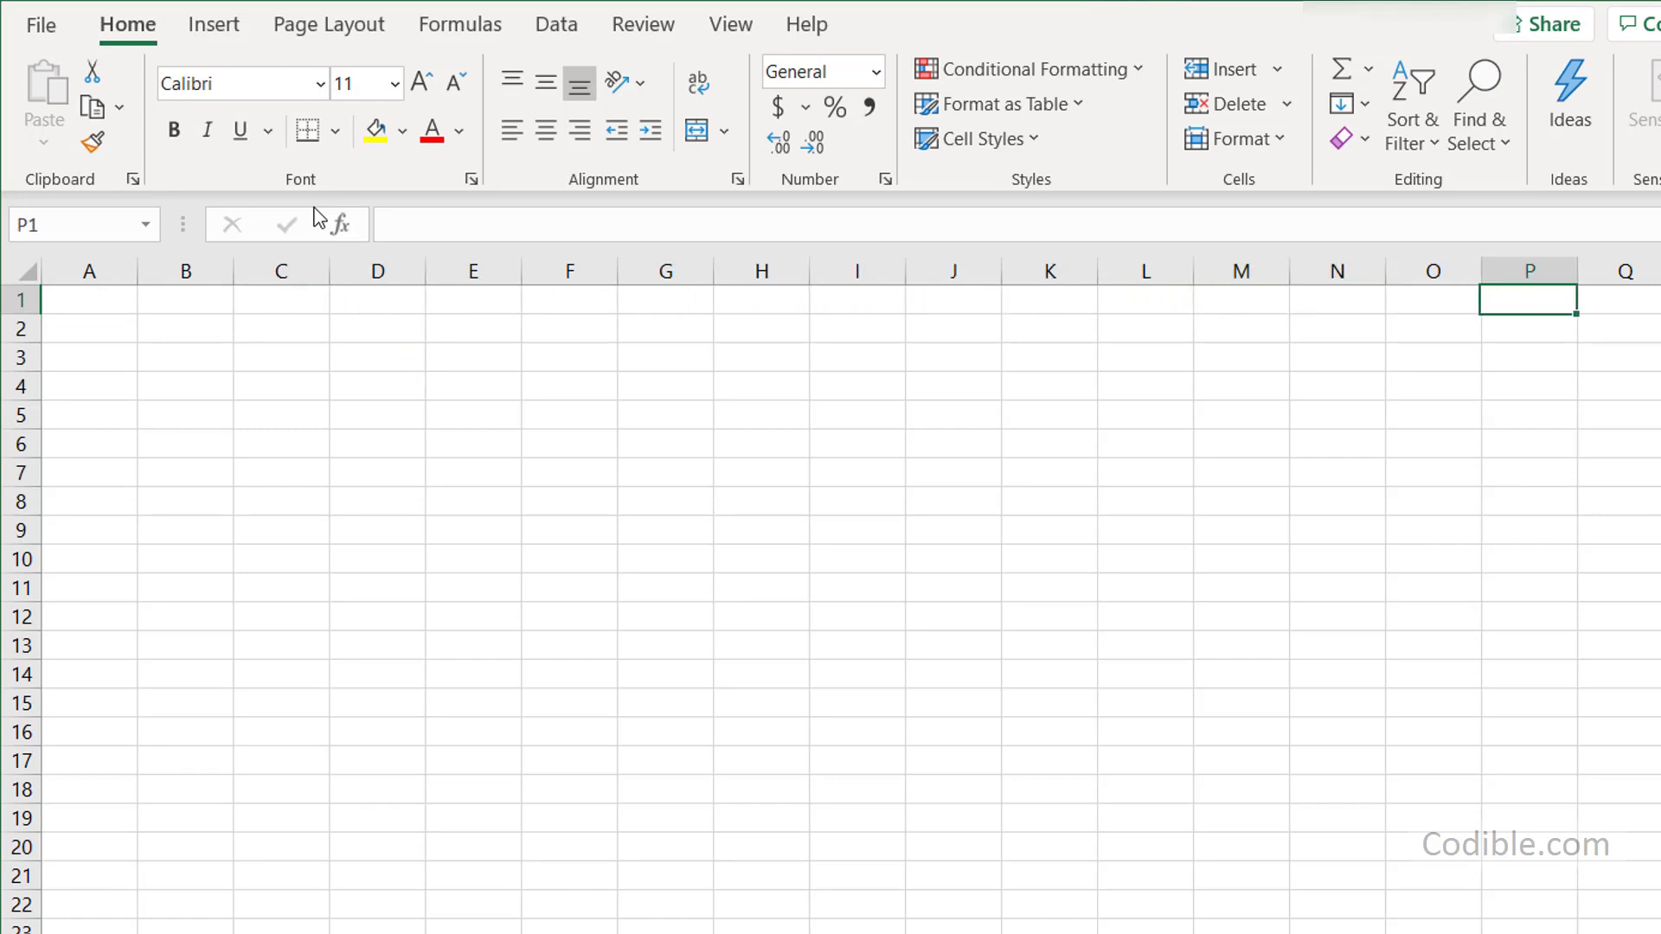
key("Right")
key("Right")
key("Right")
key("Right")
key("Right")
key("Right")
key("Right")
key("Right")
key("Right")
key("Right")
key("Right")
key("Right")
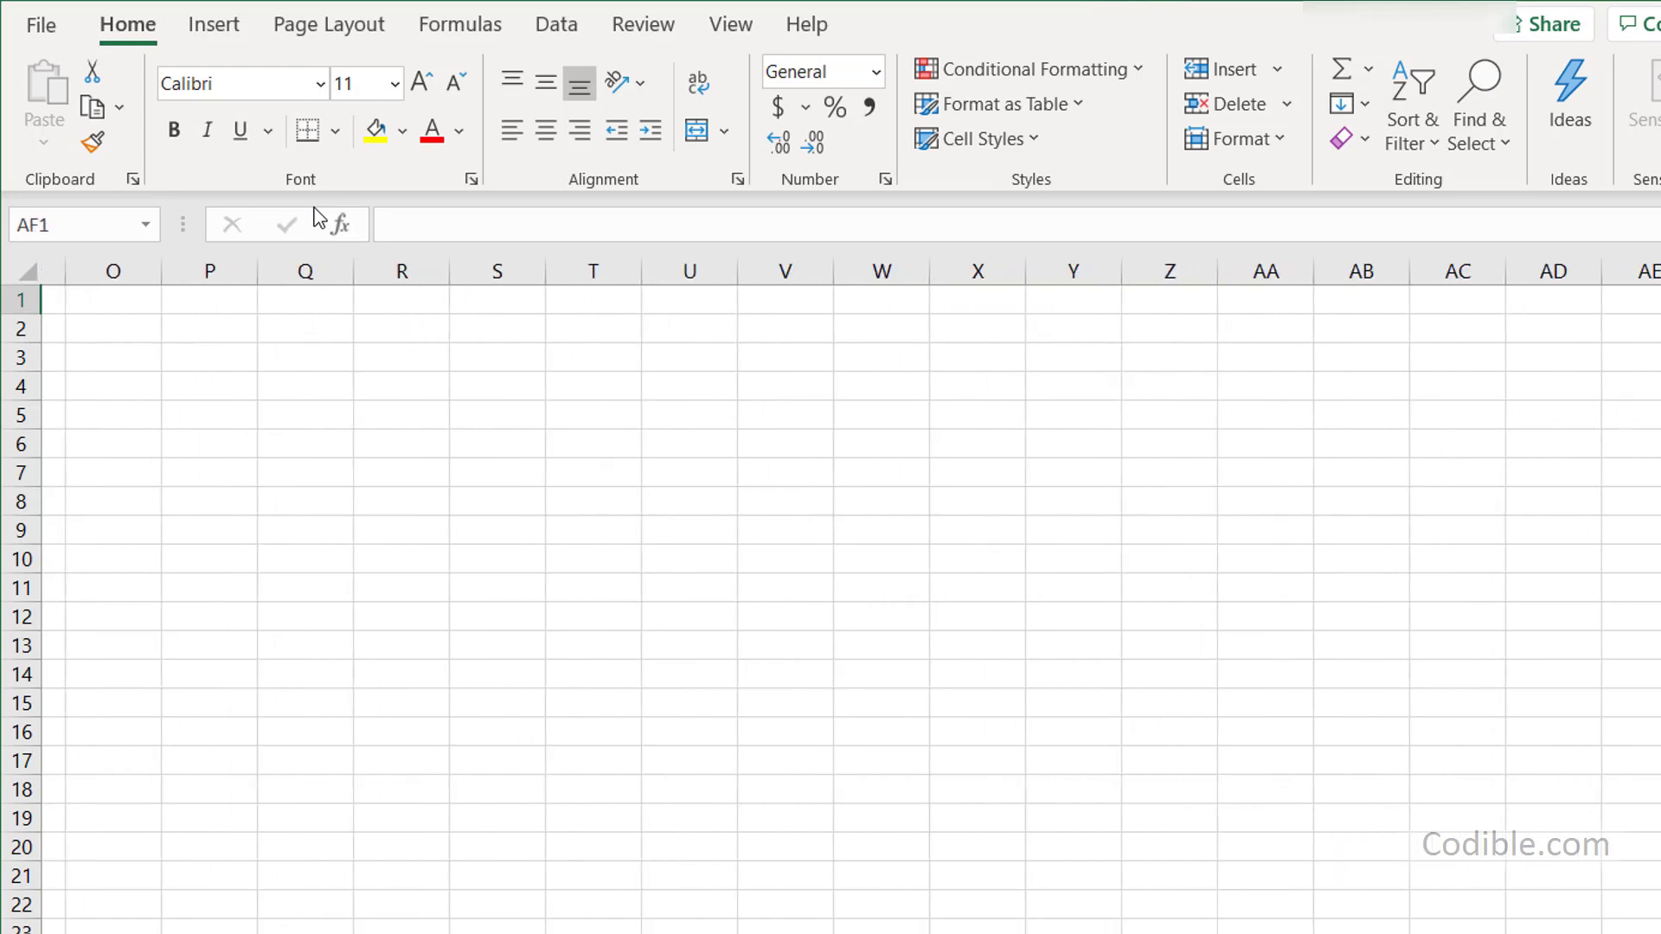
key("Left")
key("Left")
key("Left")
key("Left")
key("Left")
key("Left")
key("Left")
key("Left")
key("Left")
key("Left")
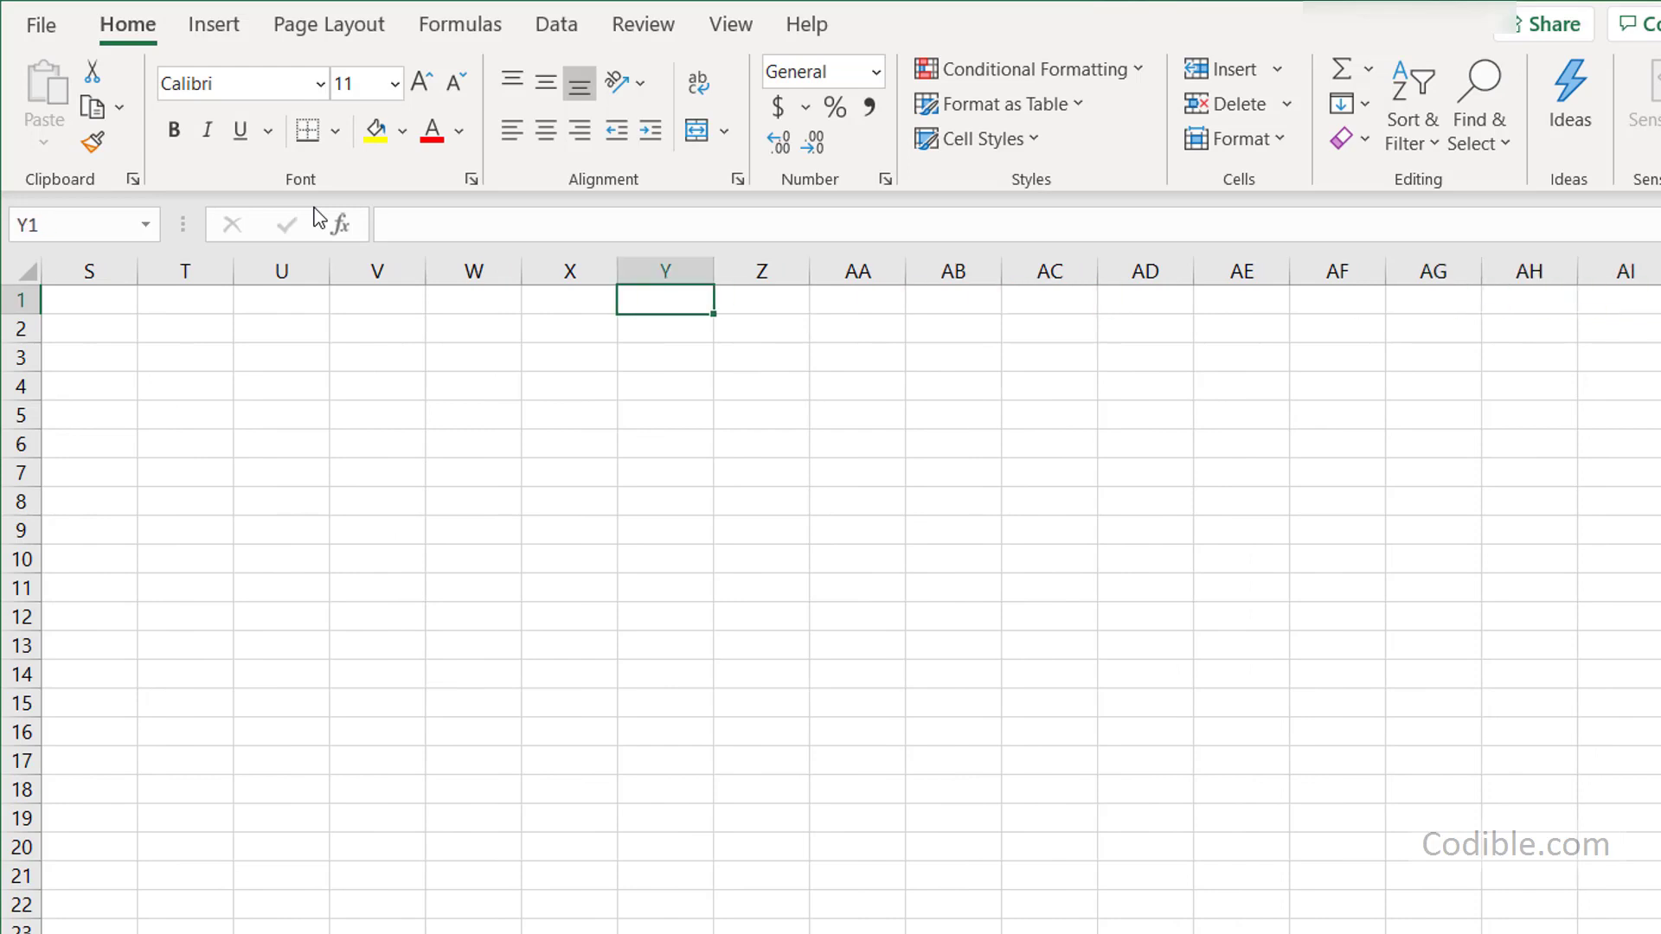
key("Right")
key("Right")
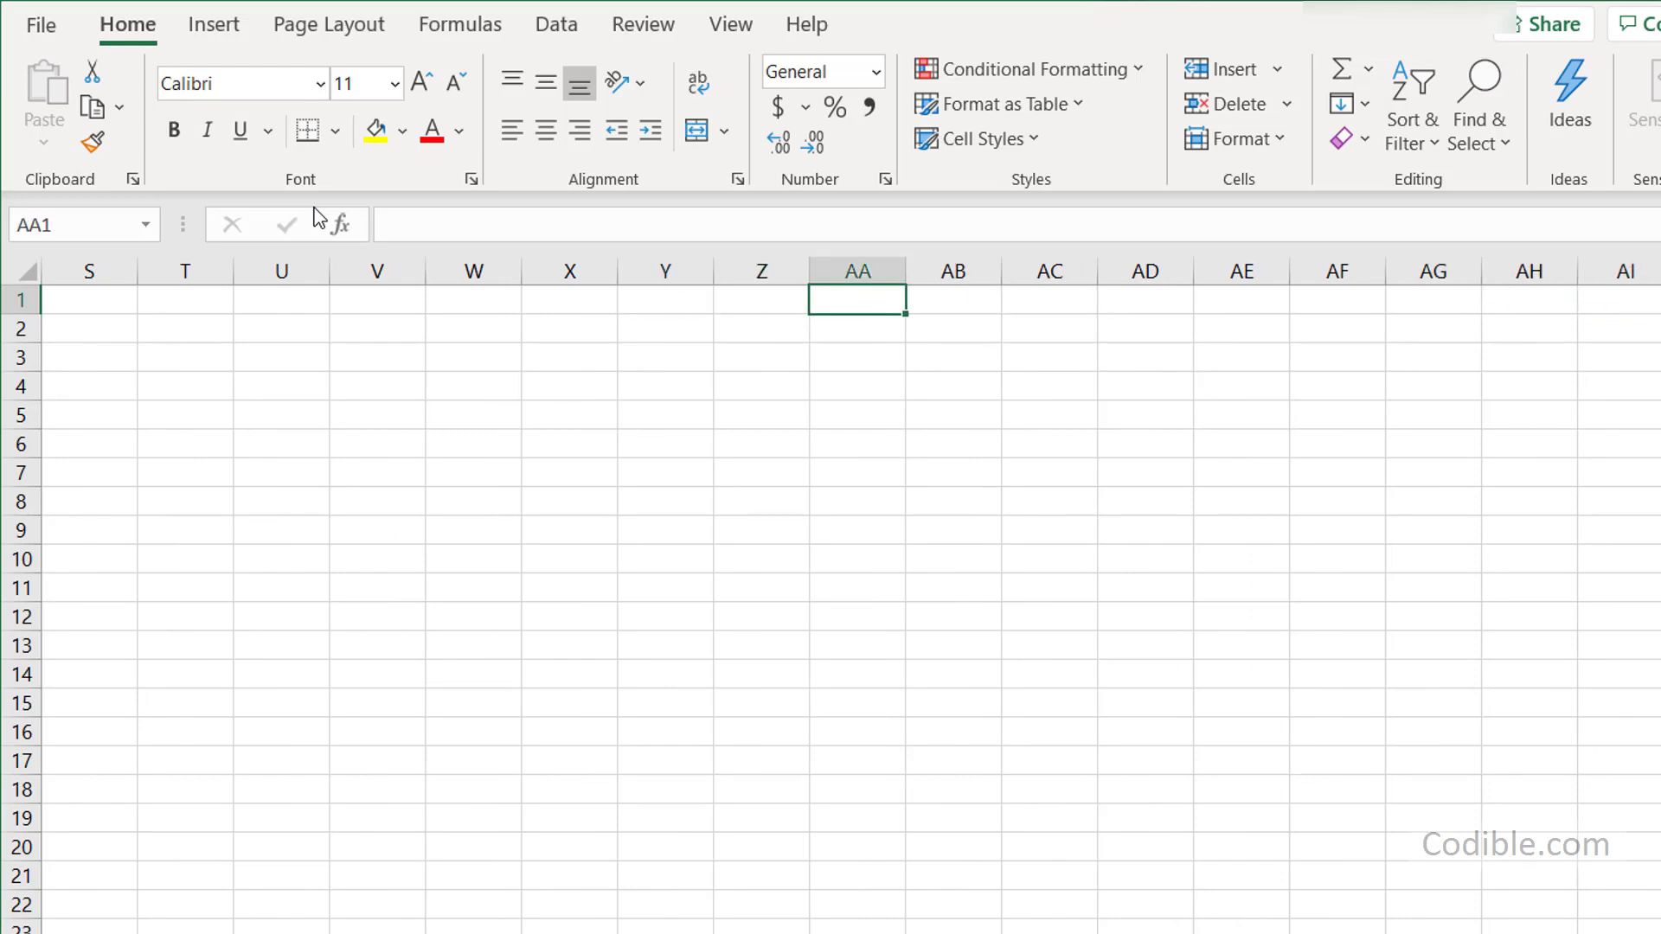
key("Right")
key("Right")
key("Left")
key("Left")
key("Left")
key("Left")
key("Left")
key("Left")
key("Left")
key("Left")
key("Left")
key("Left")
key("Left")
key("Left")
key("Left")
key("Left")
key("Left")
key("Left")
key("Left")
key("Left")
key("Left")
key("Left")
key("Left")
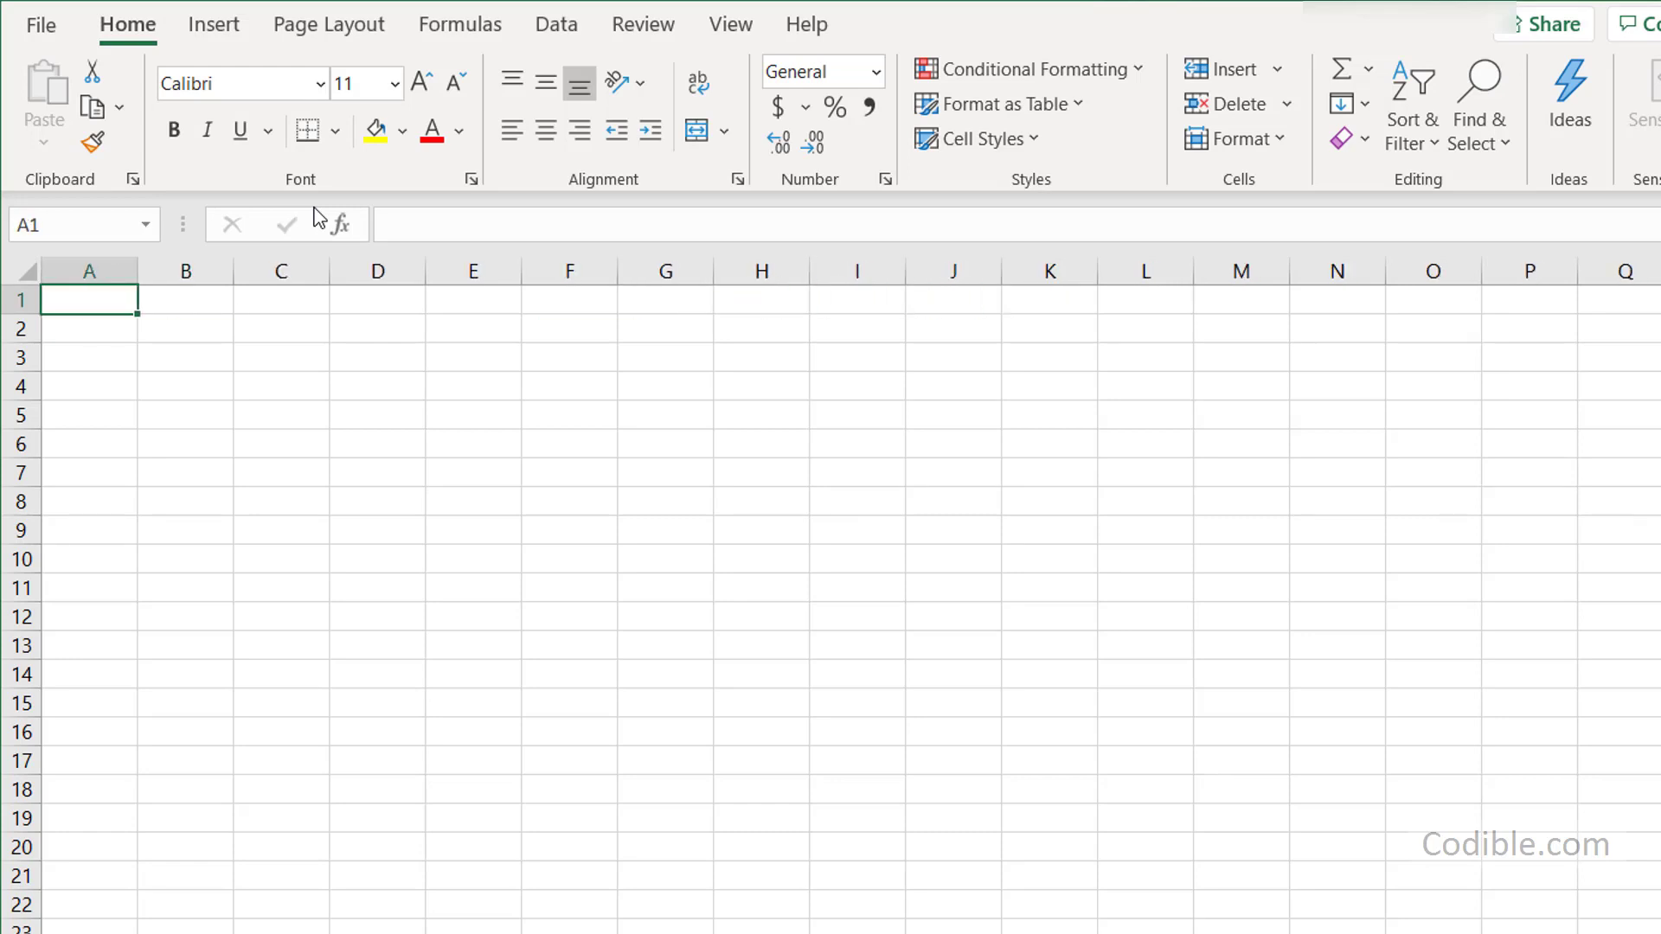
key("Down")
key("Down")
key("Down")
key("Down")
key("Down")
key("Down")
key("Down")
key("Down")
key("Down")
key("Down")
key("Down")
key("Down")
key("Down")
key("Down")
key("Down")
key("Down")
key("Down")
key("Down")
key("Down")
key("Down")
key("Up")
key("Up")
key("Up")
key("Up")
key("Up")
key("Up")
key("Up")
key("Up")
key("Up")
key("Up")
key("Up")
key("Up")
key("Up")
key("Up")
key("Up")
key("Up")
key("Up")
key("Up")
key("Up")
key("Up")
key("ctrl+Home")
left_click(290, 321)
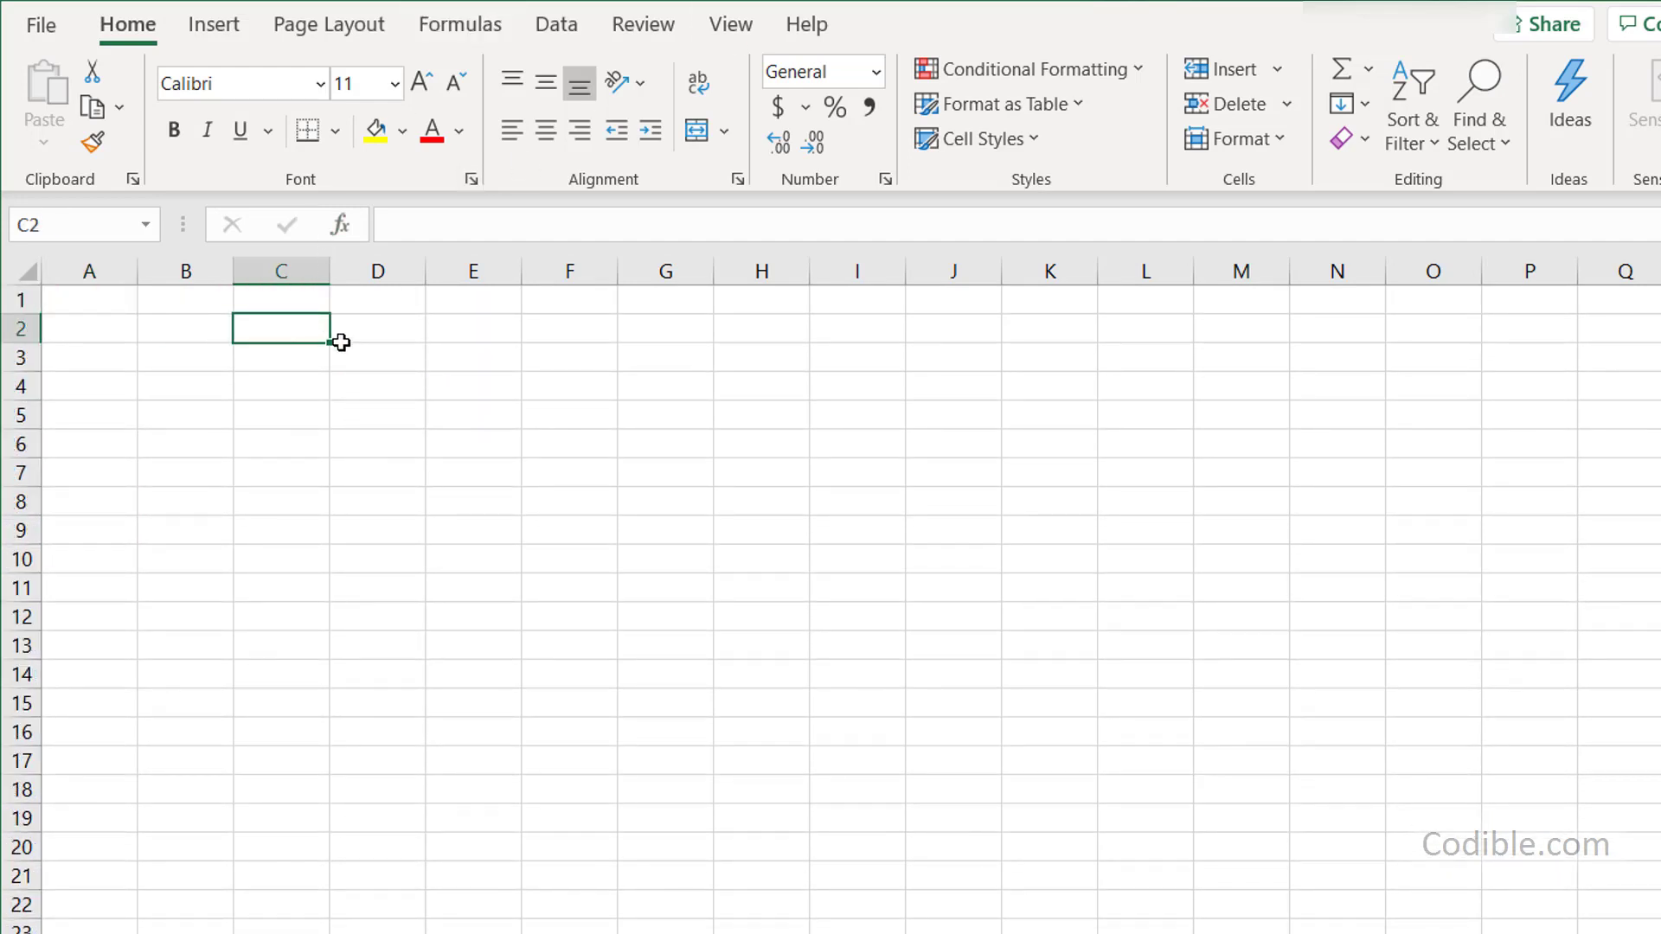
left_click(291, 285)
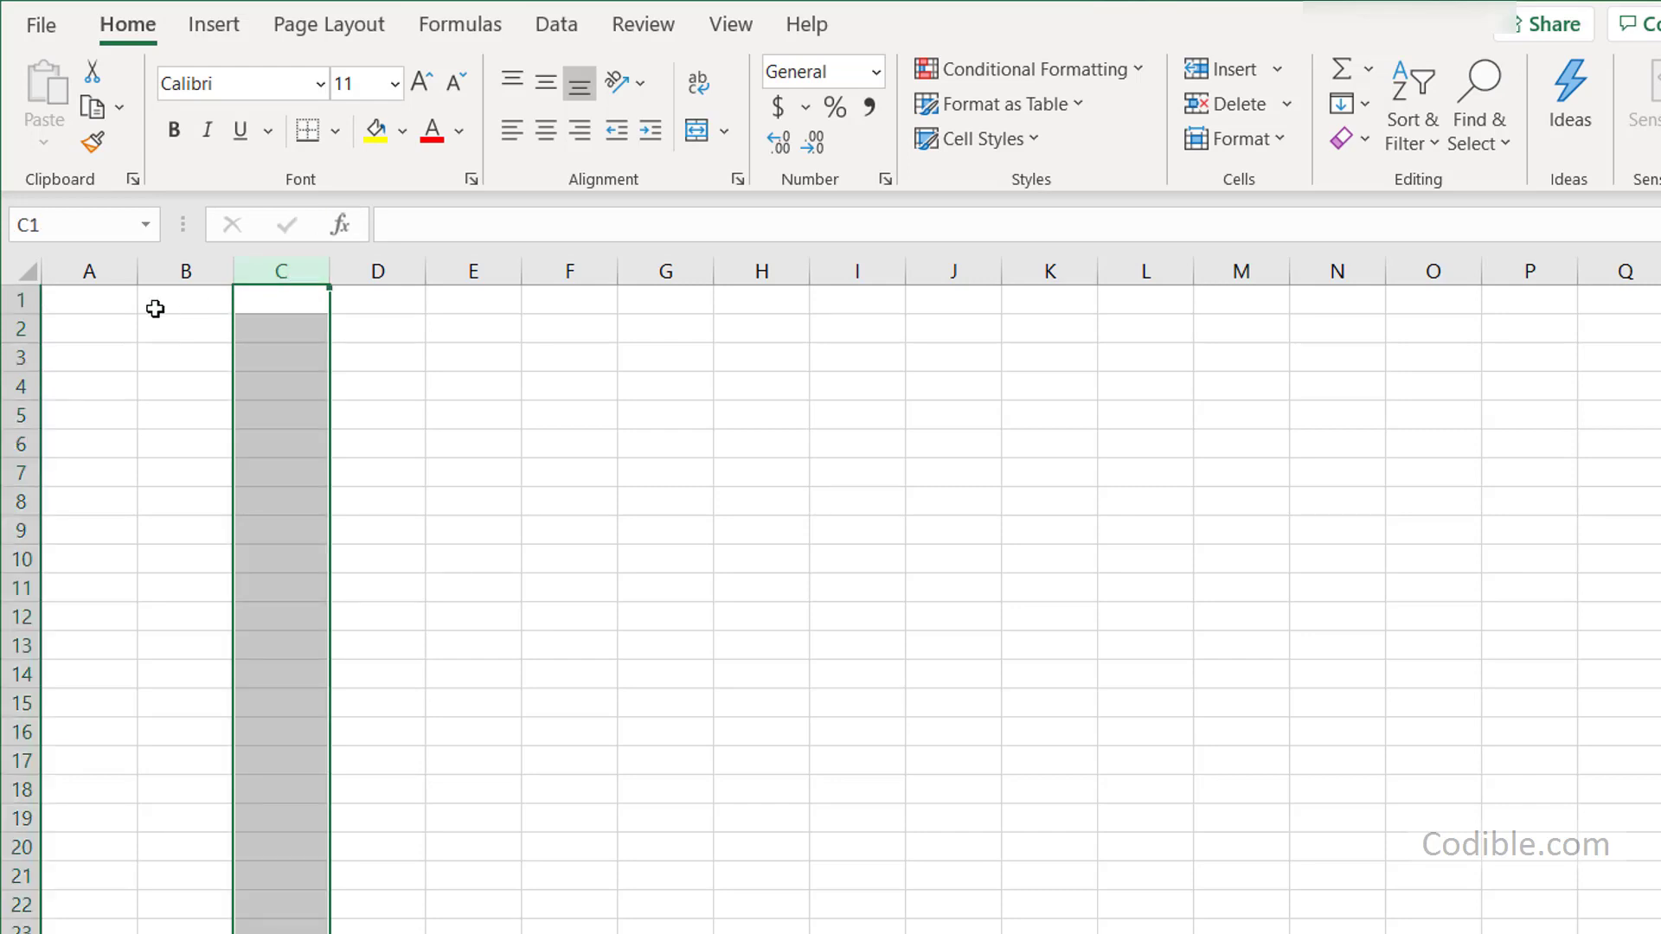
left_click(12, 328, "ctrl")
left_click(292, 327)
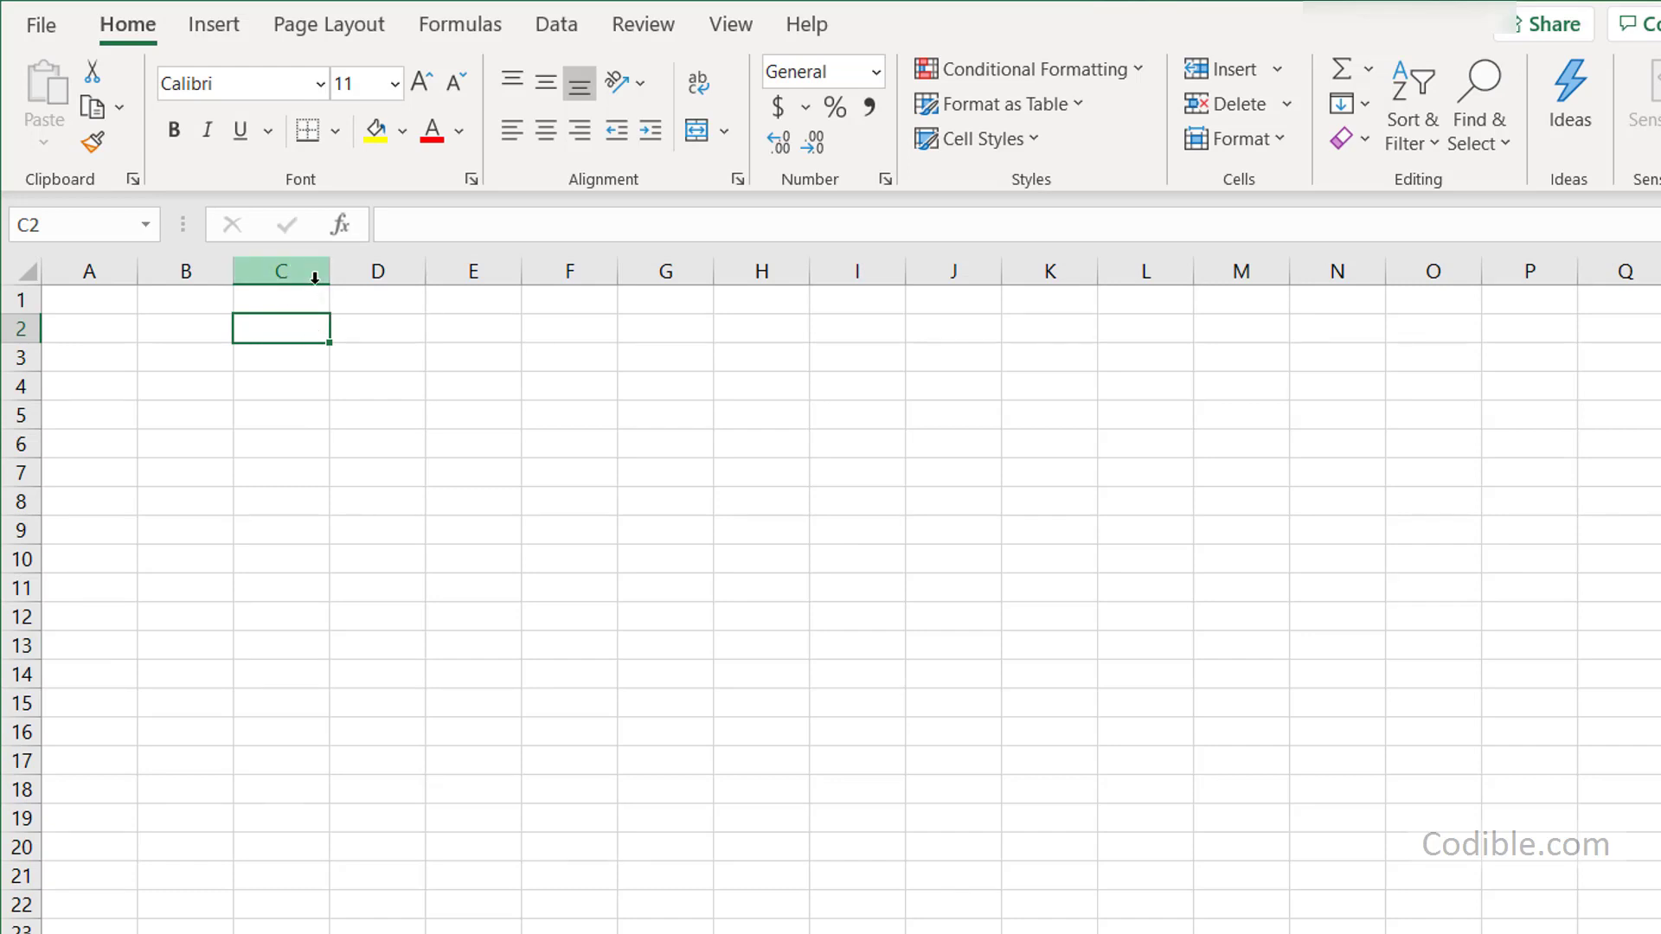
left_click(47, 227)
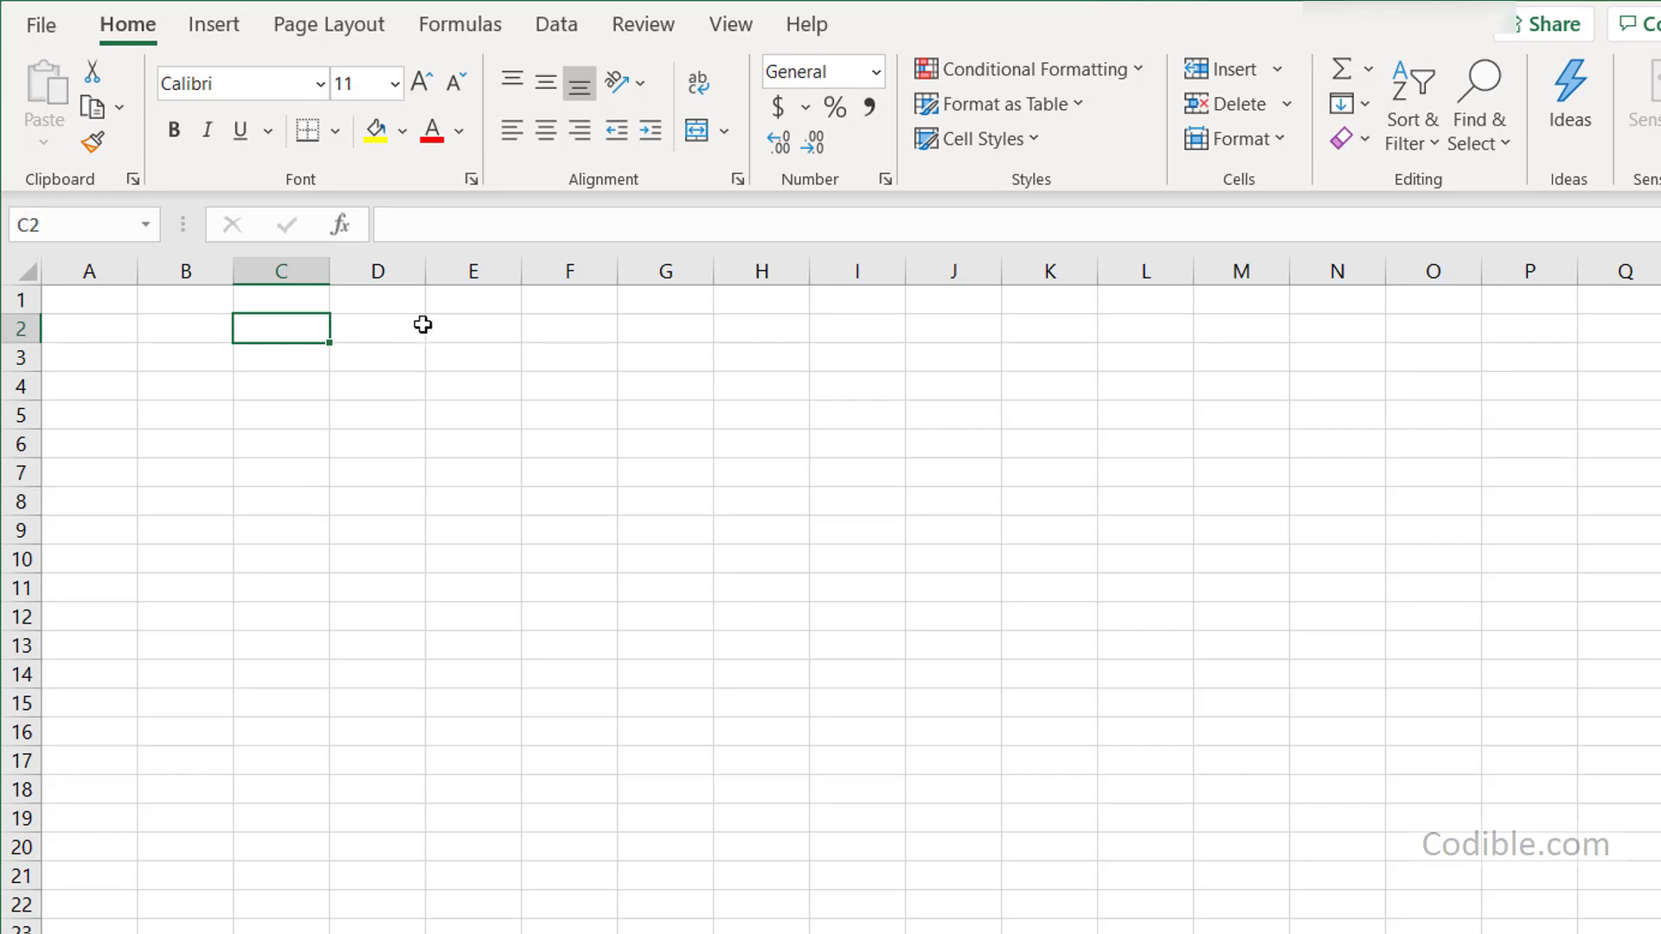
left_click(558, 506)
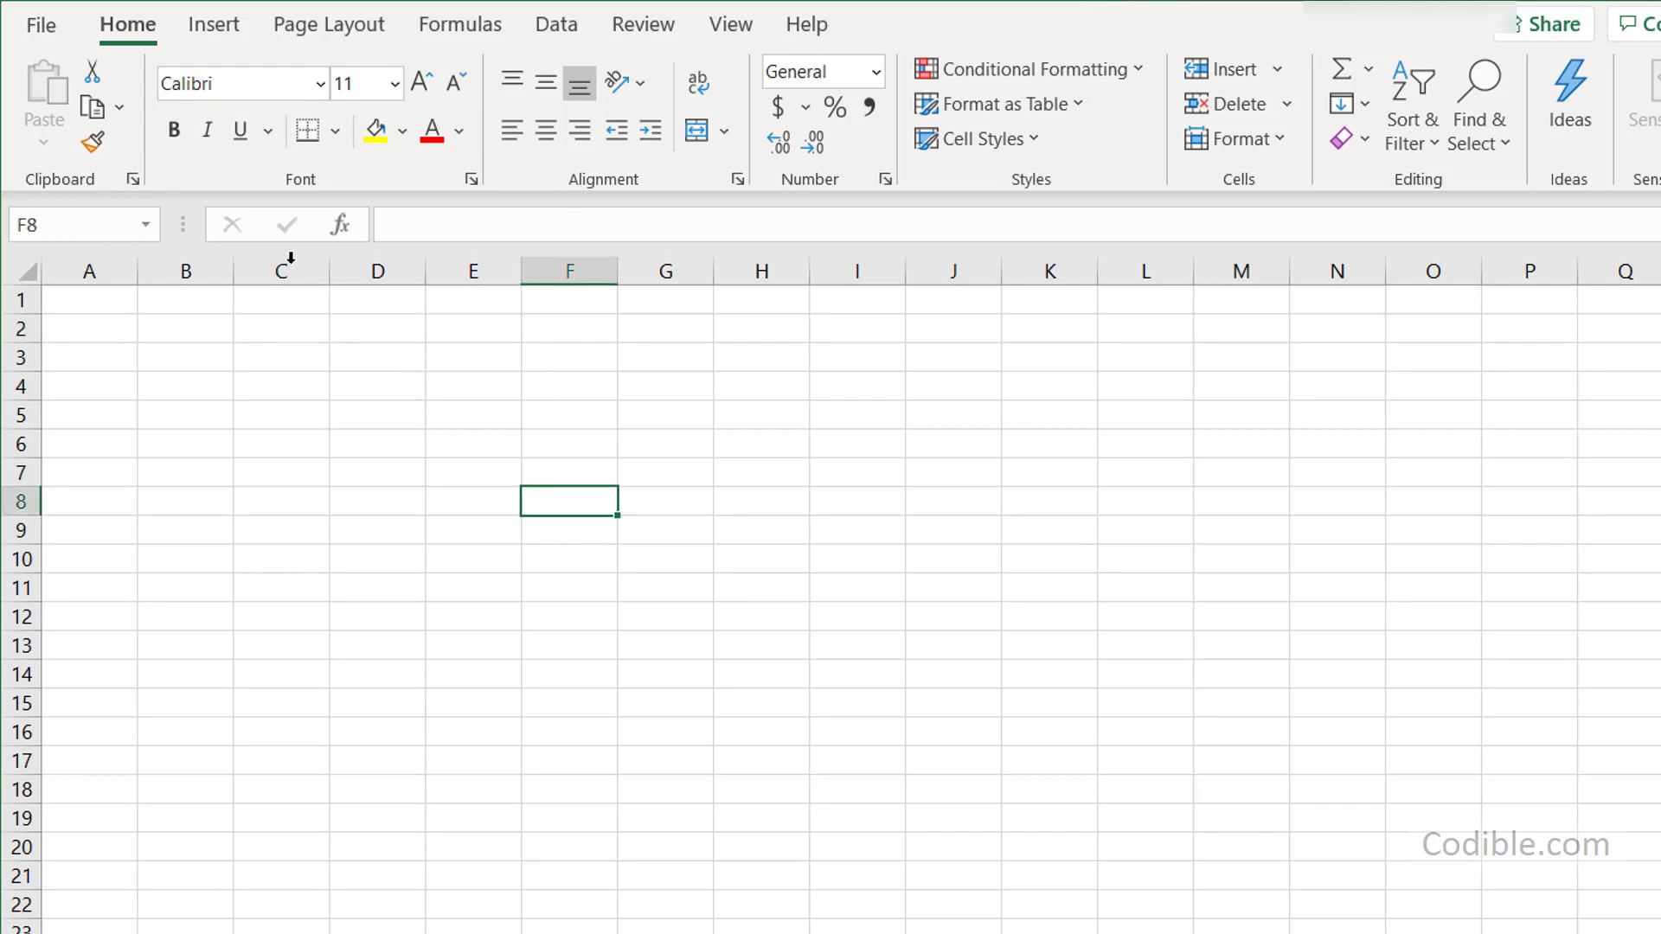
- Select the cell range D4:G10
left_click_drag(396, 387, 697, 553)
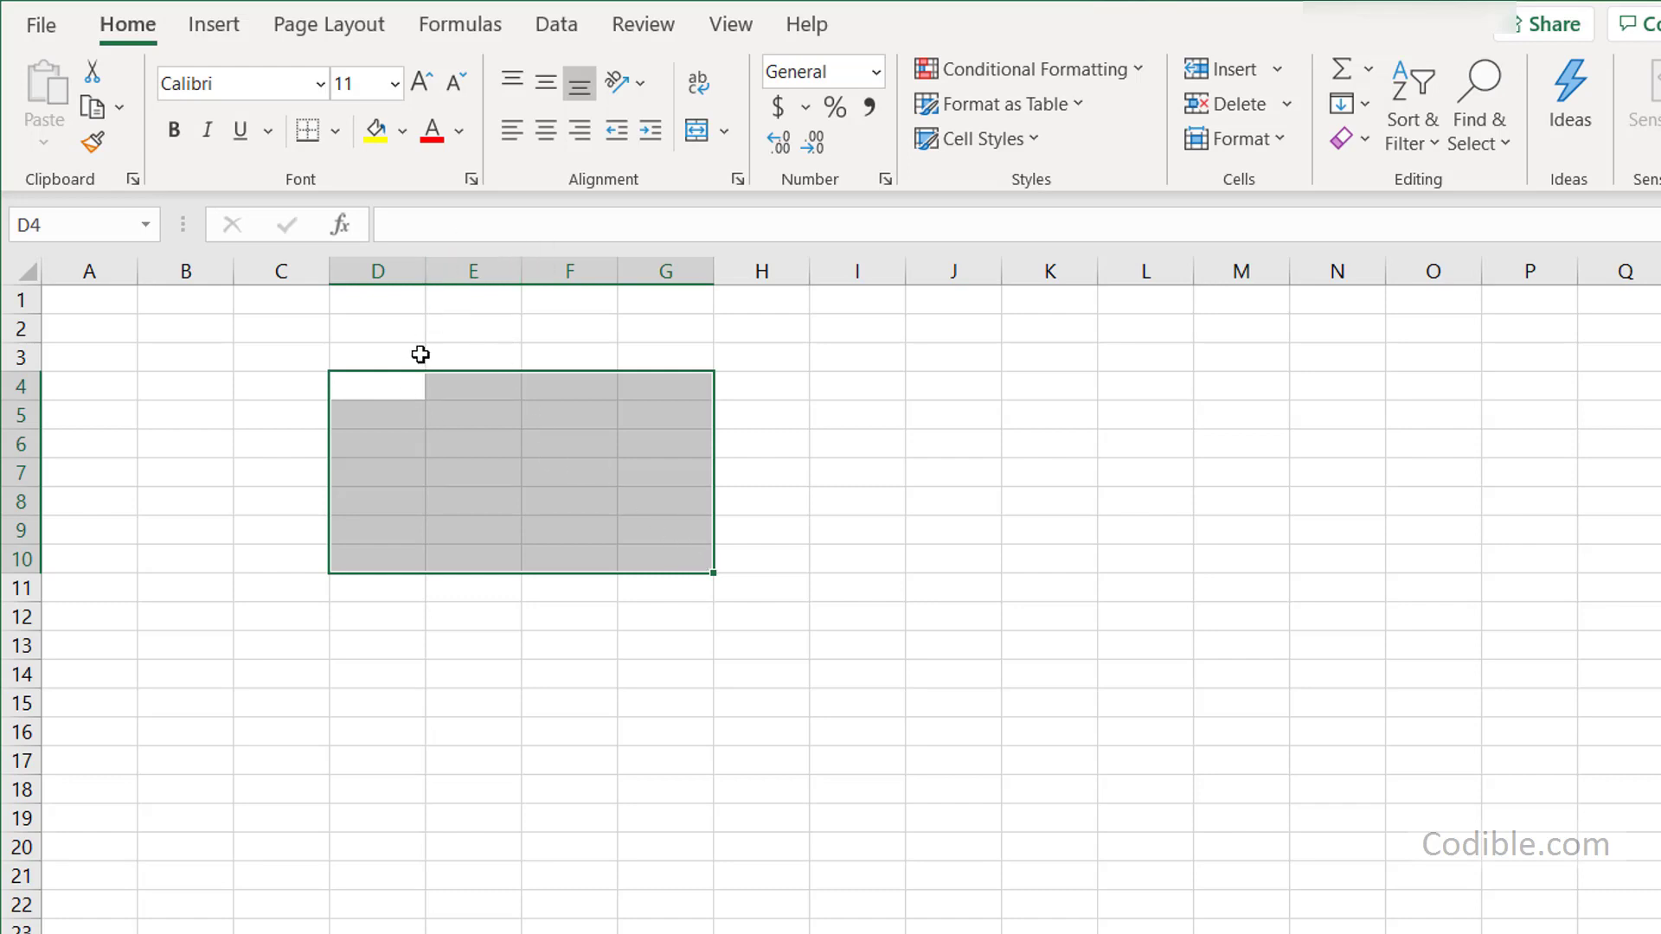
left_click(408, 328)
type("=D")
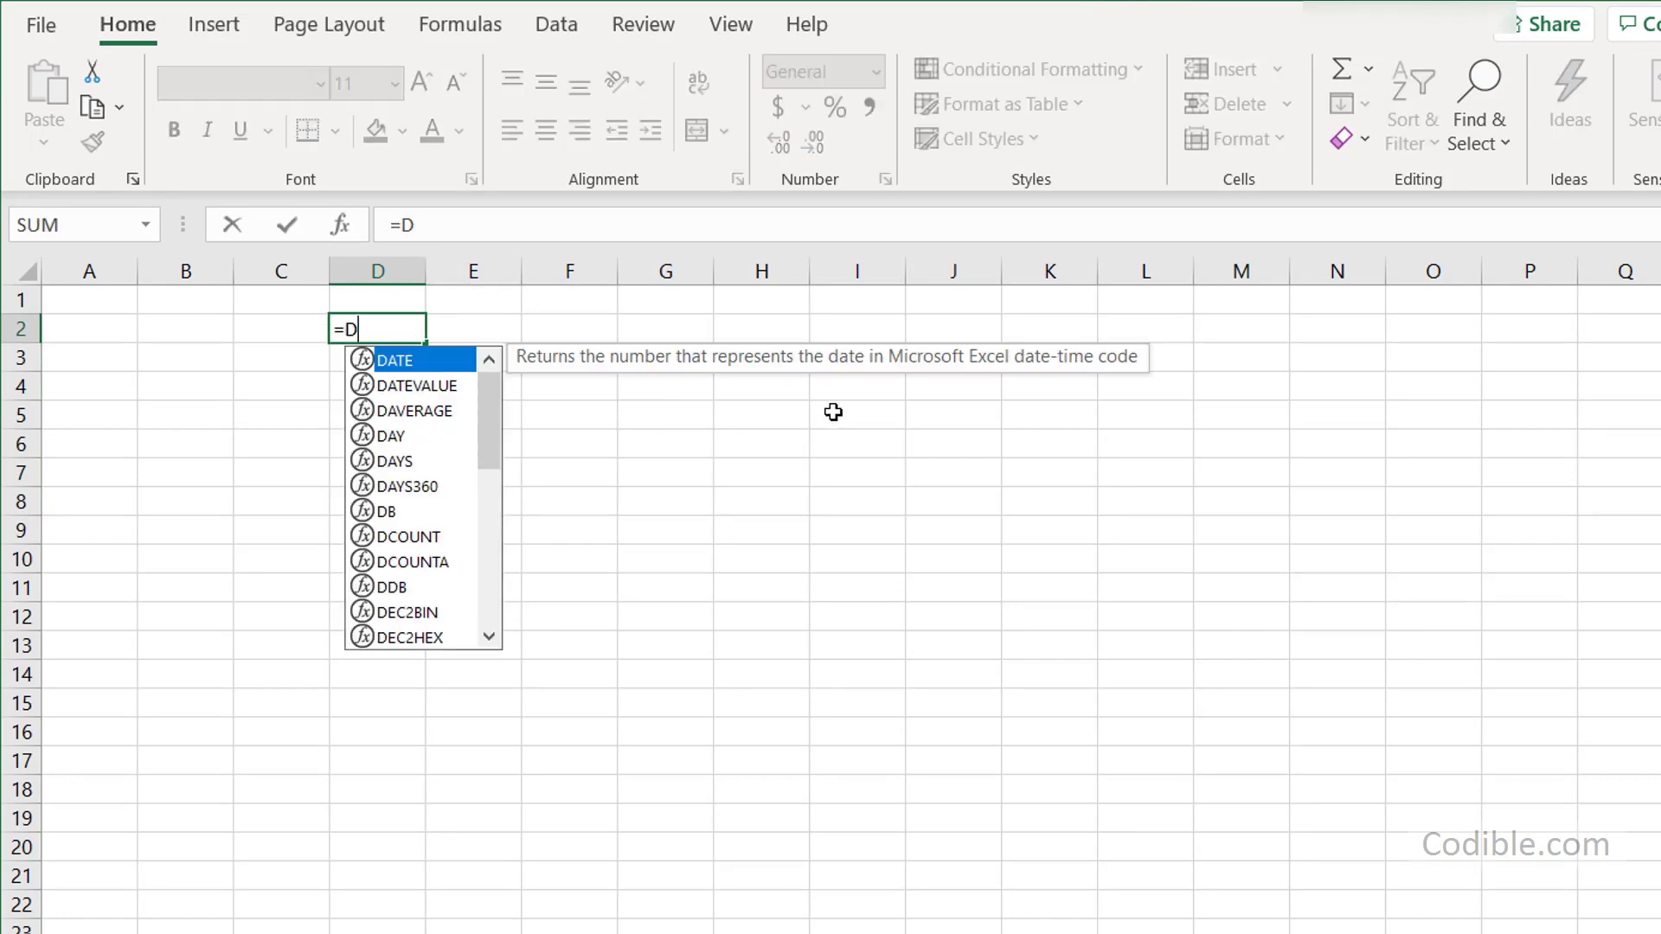
type("4:")
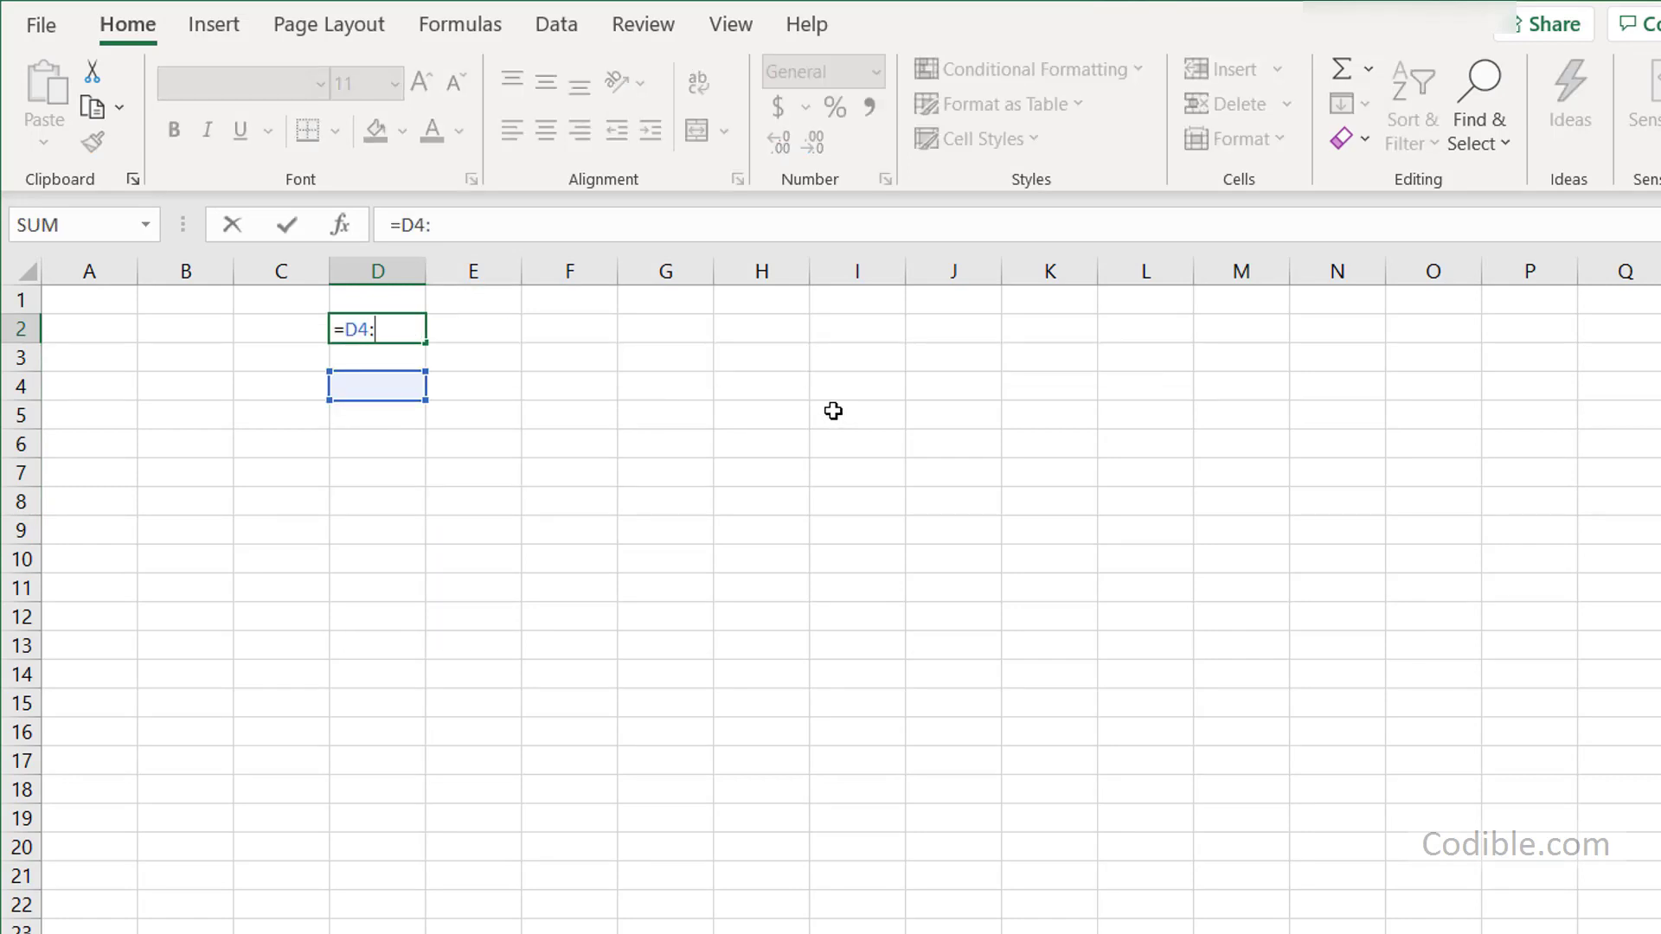
type("G10")
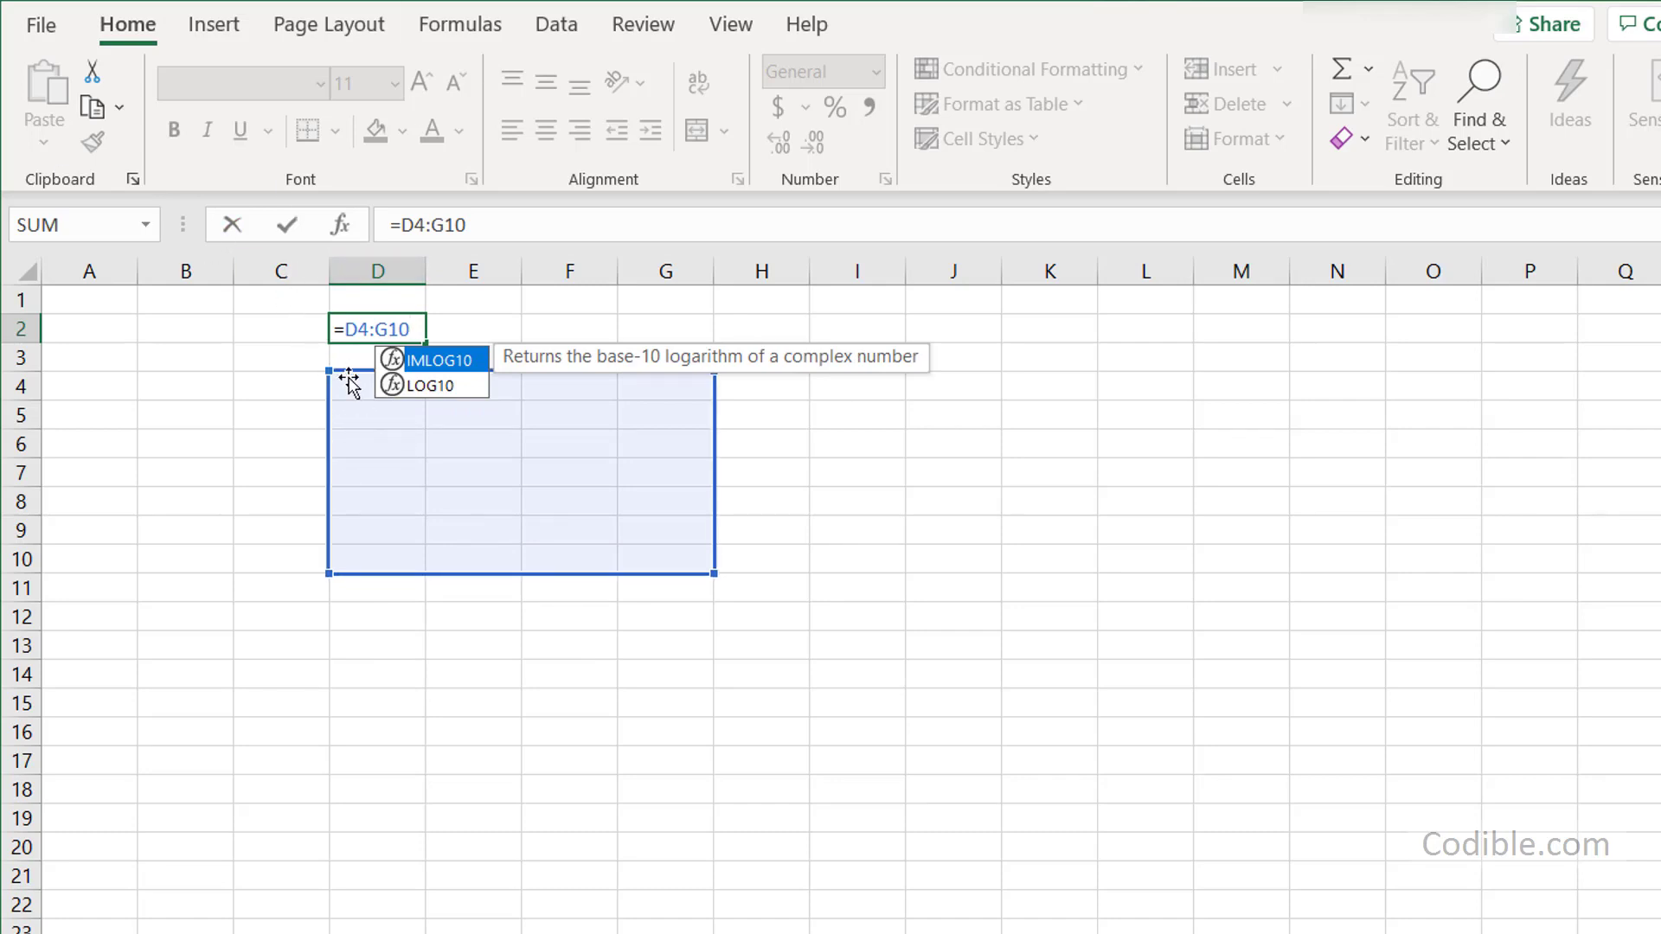
key("Escape")
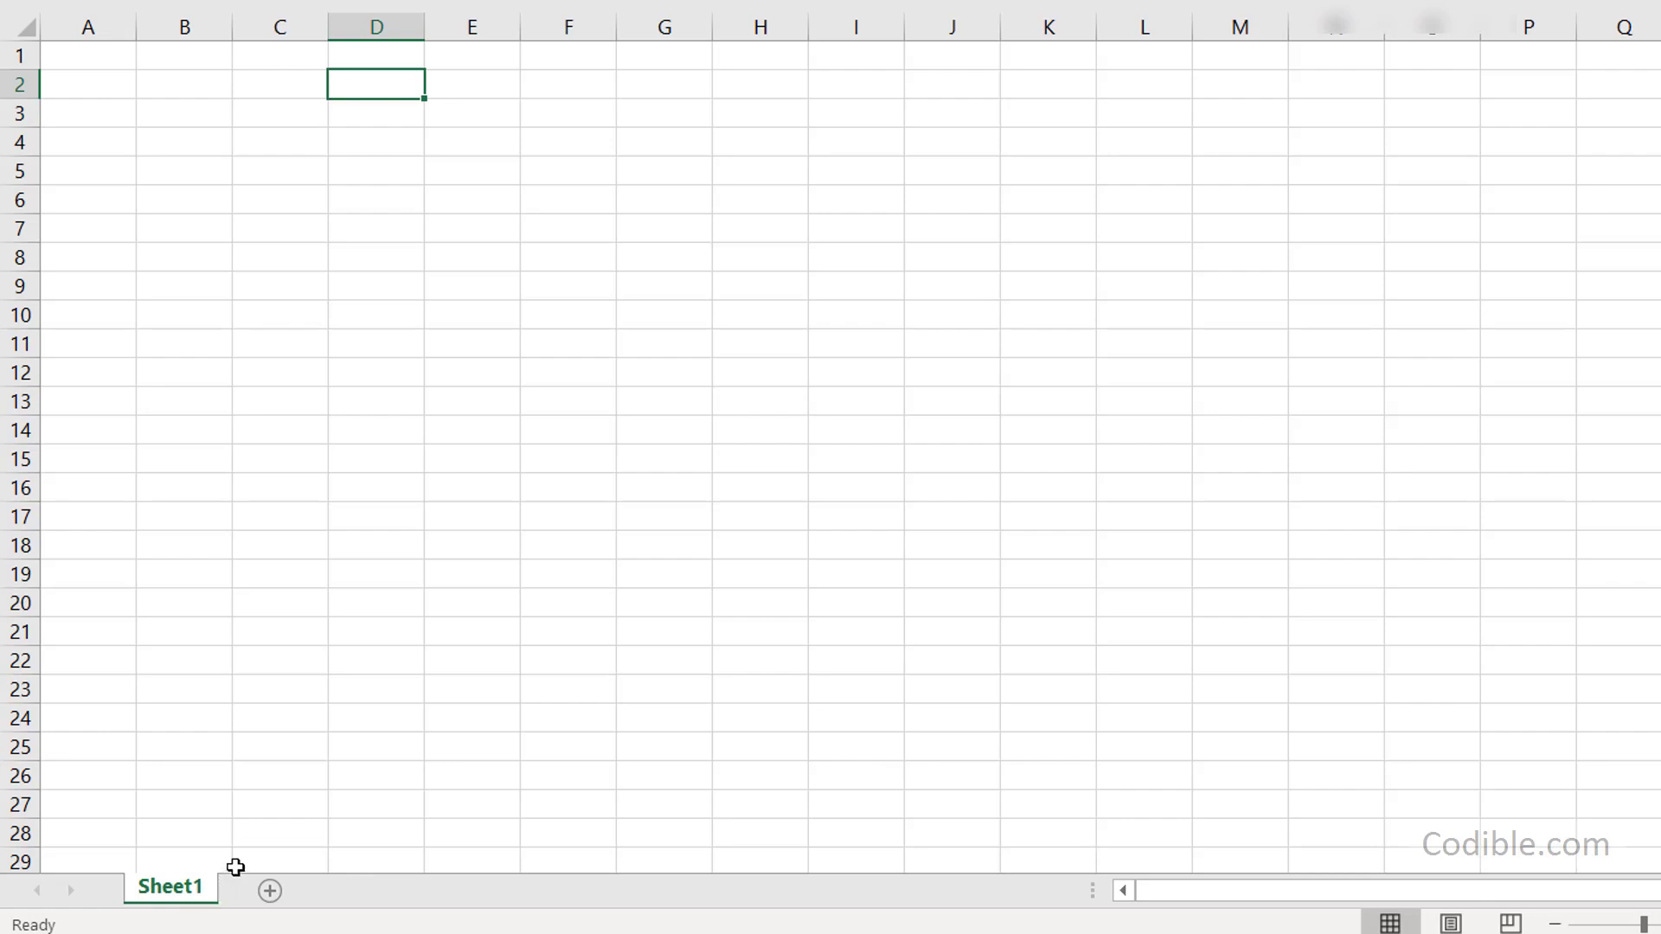
- Add two blank worksheets, Sheet2 and Sheet3, with the New sheet button
left_click(270, 891)
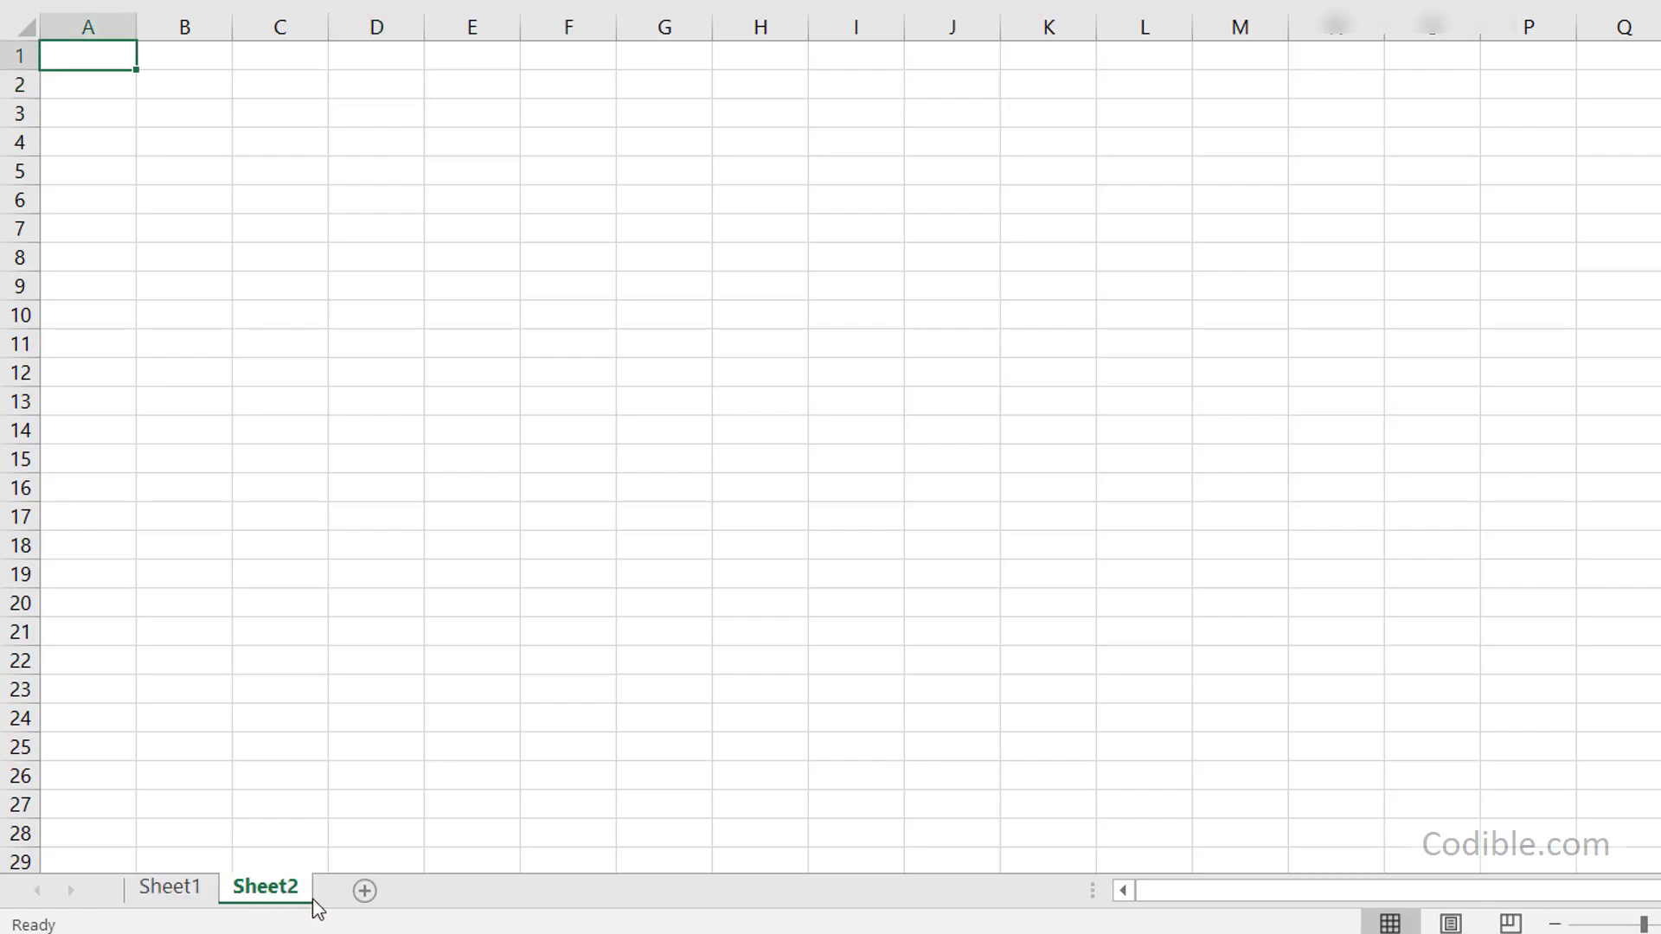
left_click(365, 892)
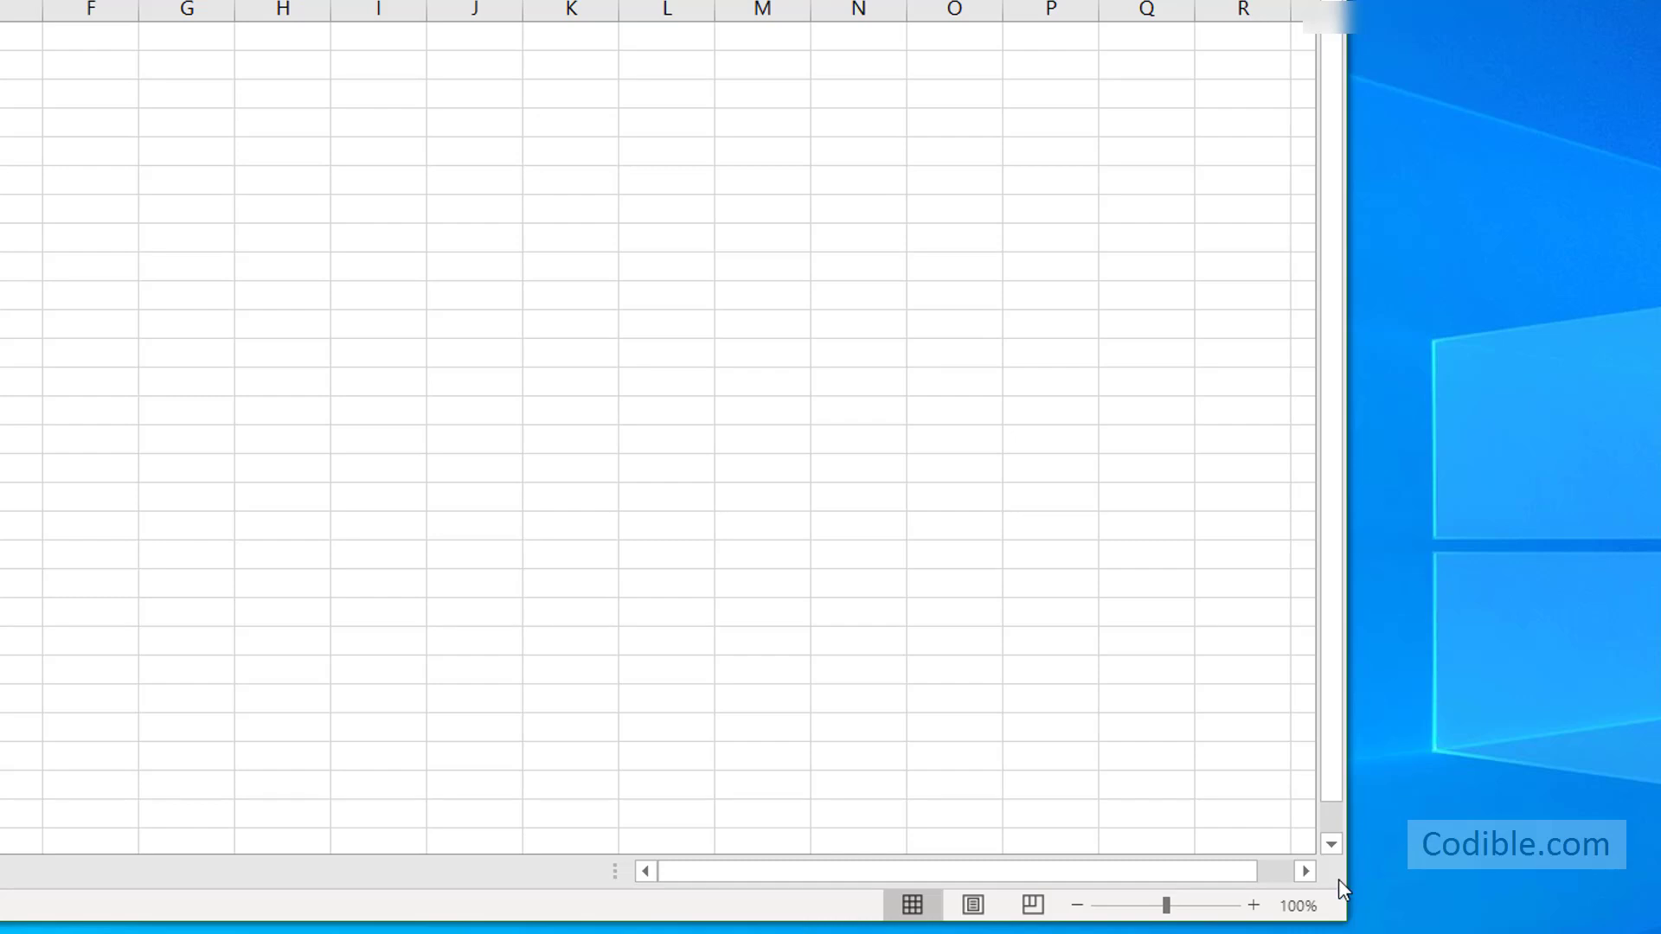
- Adjust the status-bar zoom in and out, finishing zoomed in on the grid
left_click(1253, 905)
left_click(1253, 904)
left_click(1253, 905)
left_click(1253, 905)
left_click(1254, 905)
left_click(1253, 904)
left_click(1253, 905)
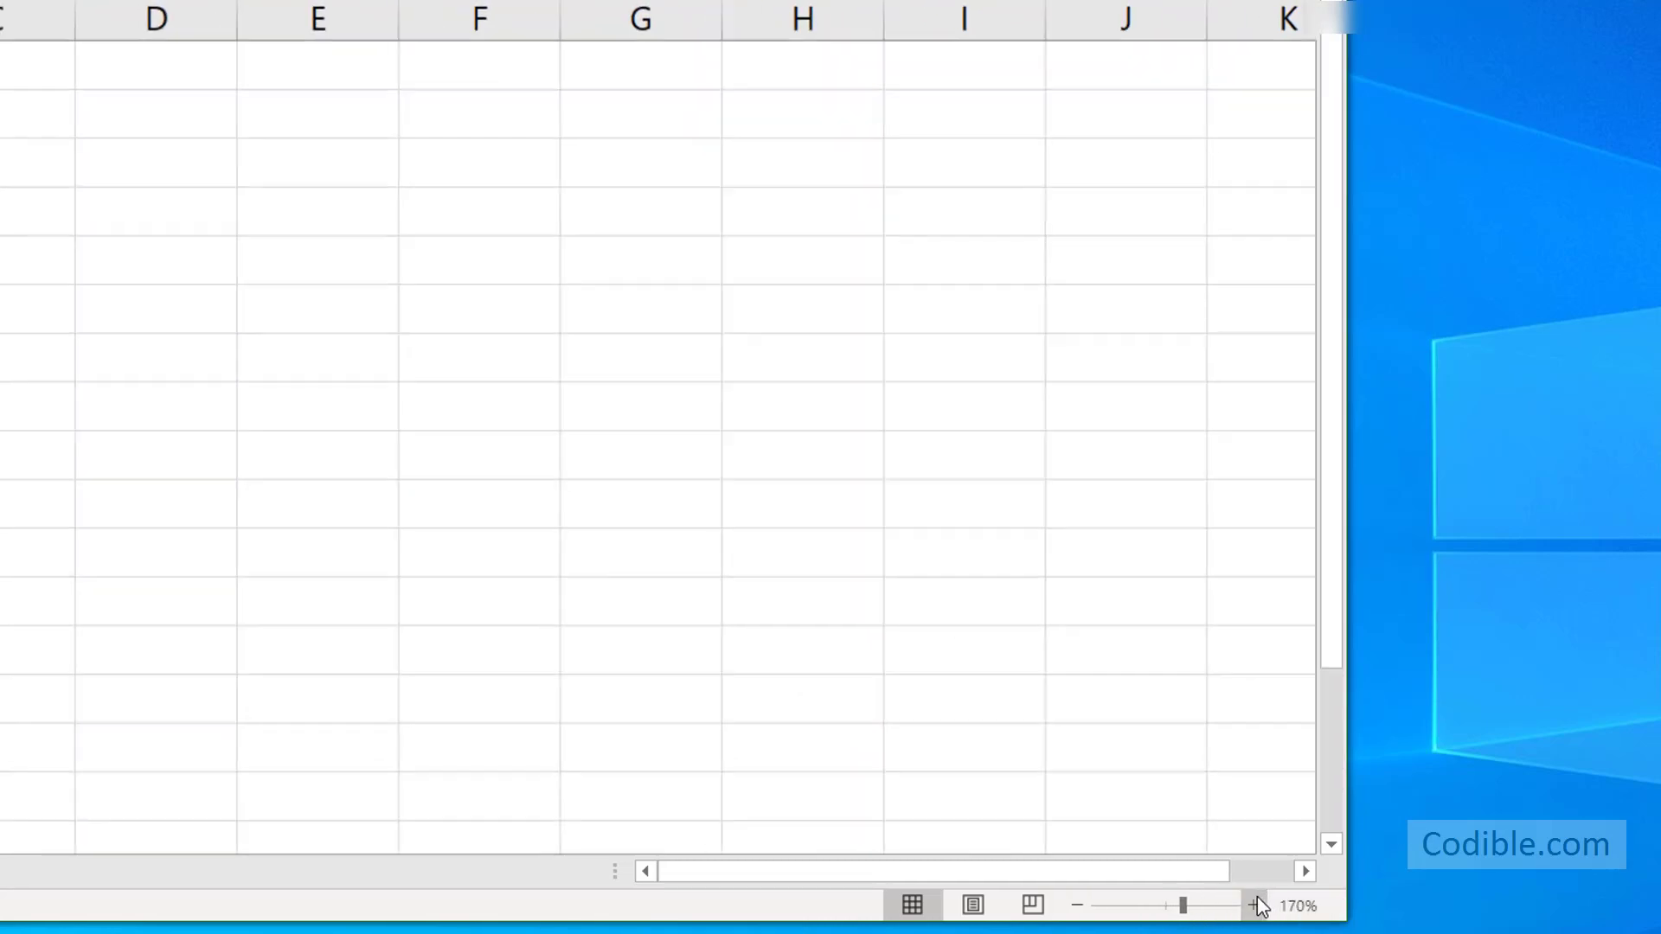
left_click(1077, 904)
left_click(1077, 905)
left_click(1076, 904)
left_click(1077, 905)
left_click(1077, 905)
left_click(1077, 905)
left_click(1077, 905)
left_click(1077, 905)
left_click(1094, 905)
left_click(1253, 904)
left_click(1253, 905)
left_click(1253, 905)
left_click(1253, 904)
left_click(1253, 905)
left_click(1253, 905)
left_click(1253, 904)
left_click(1253, 905)
left_click(1253, 905)
left_click(1253, 905)
left_click(1253, 905)
left_click(1254, 905)
left_click(1254, 904)
left_click(1254, 904)
left_click(1253, 904)
left_click(1253, 904)
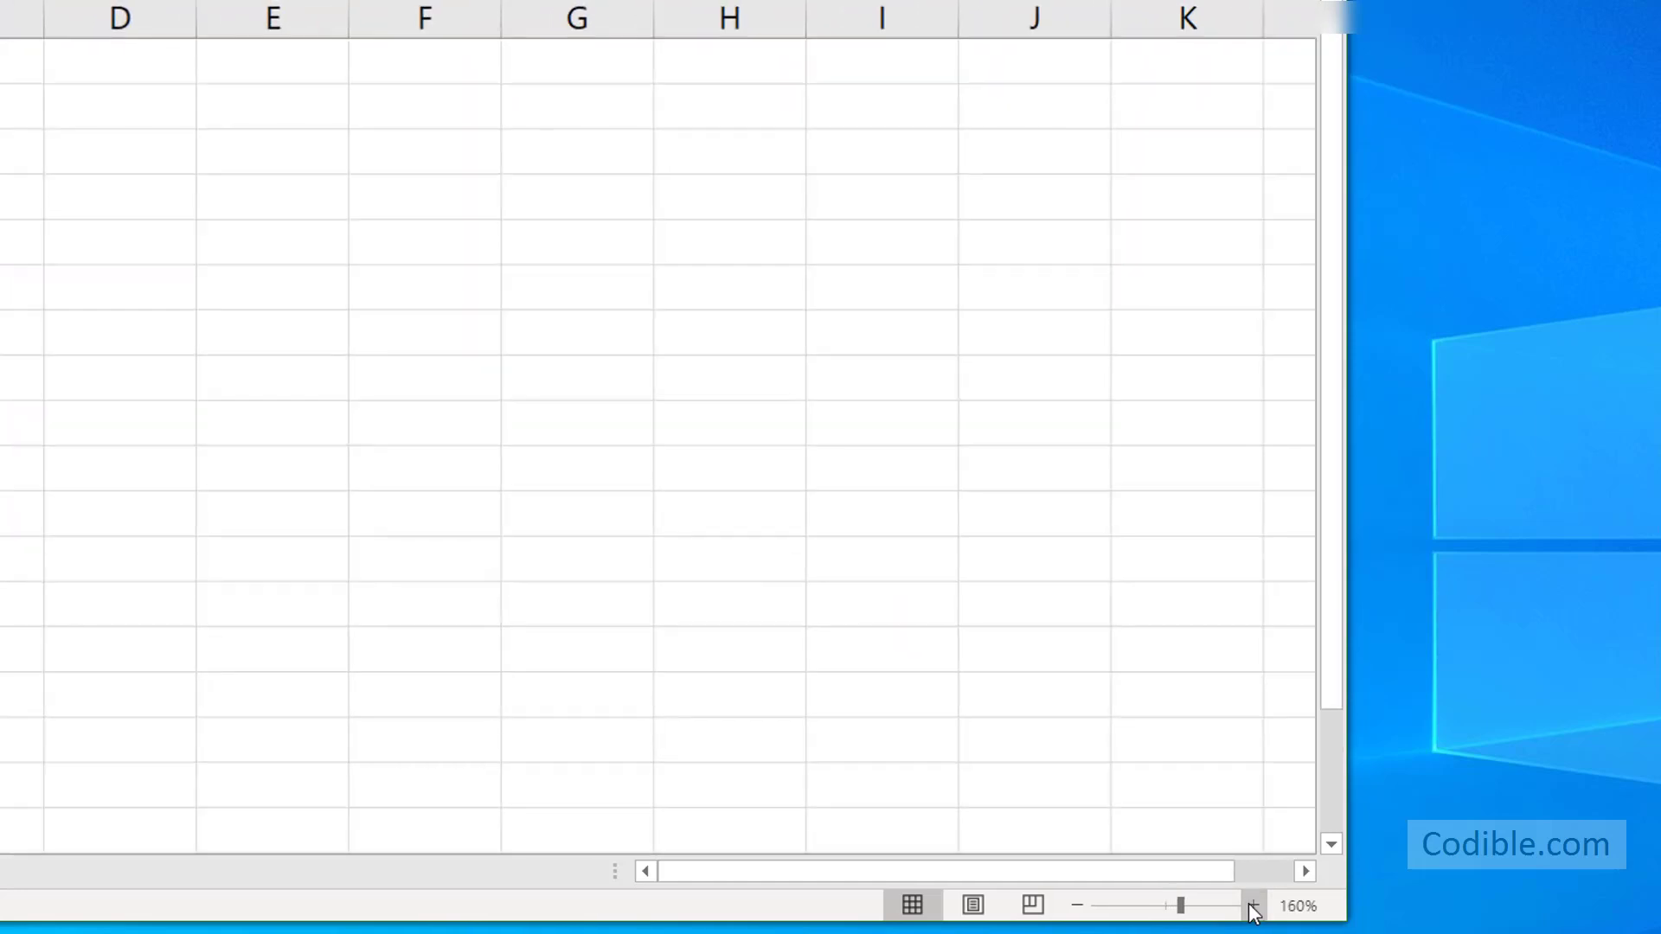
left_click(1253, 905)
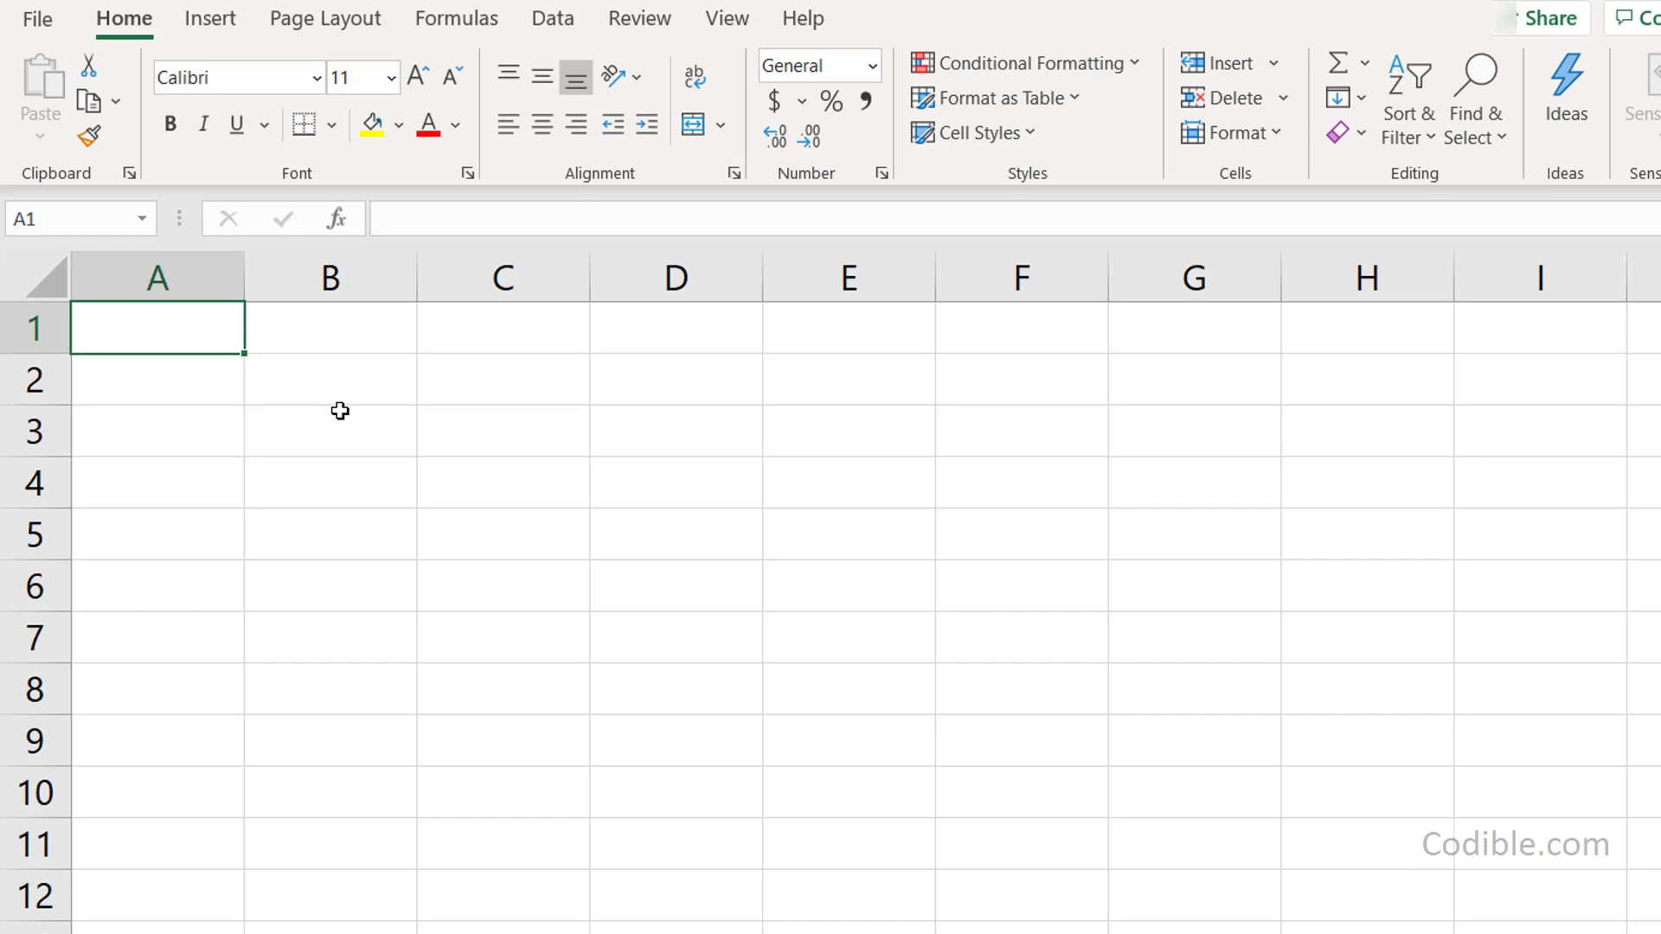
- Enter the title 'Groceries list' in cell A1
key("Down")
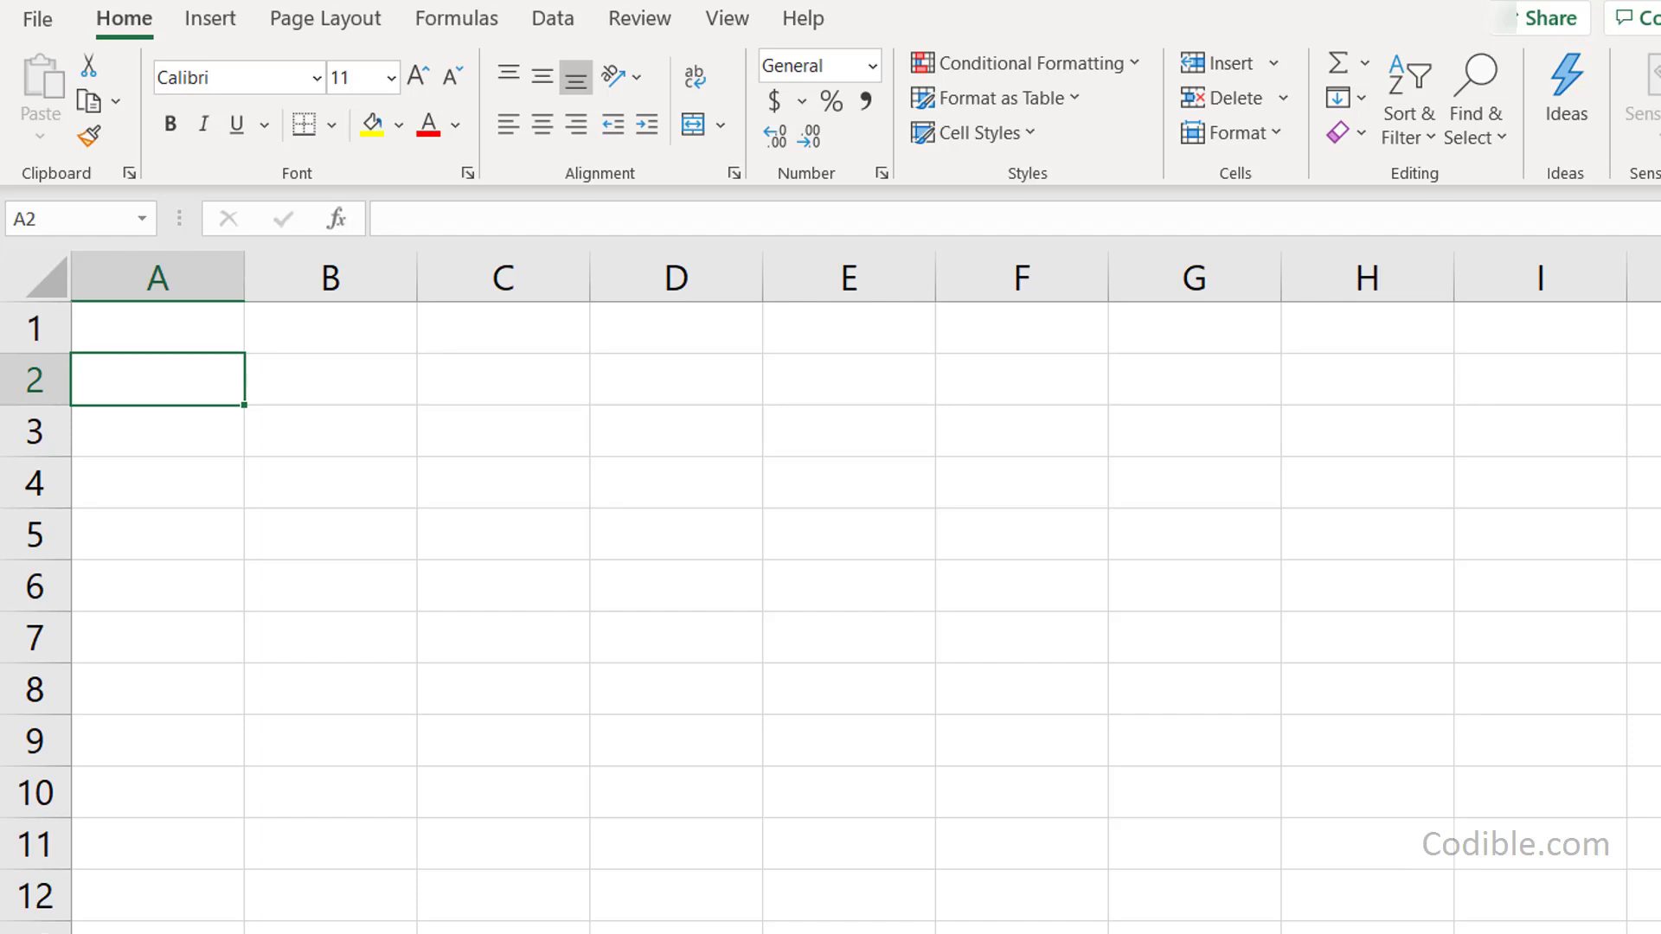
left_click(157, 327)
type("Grocerie")
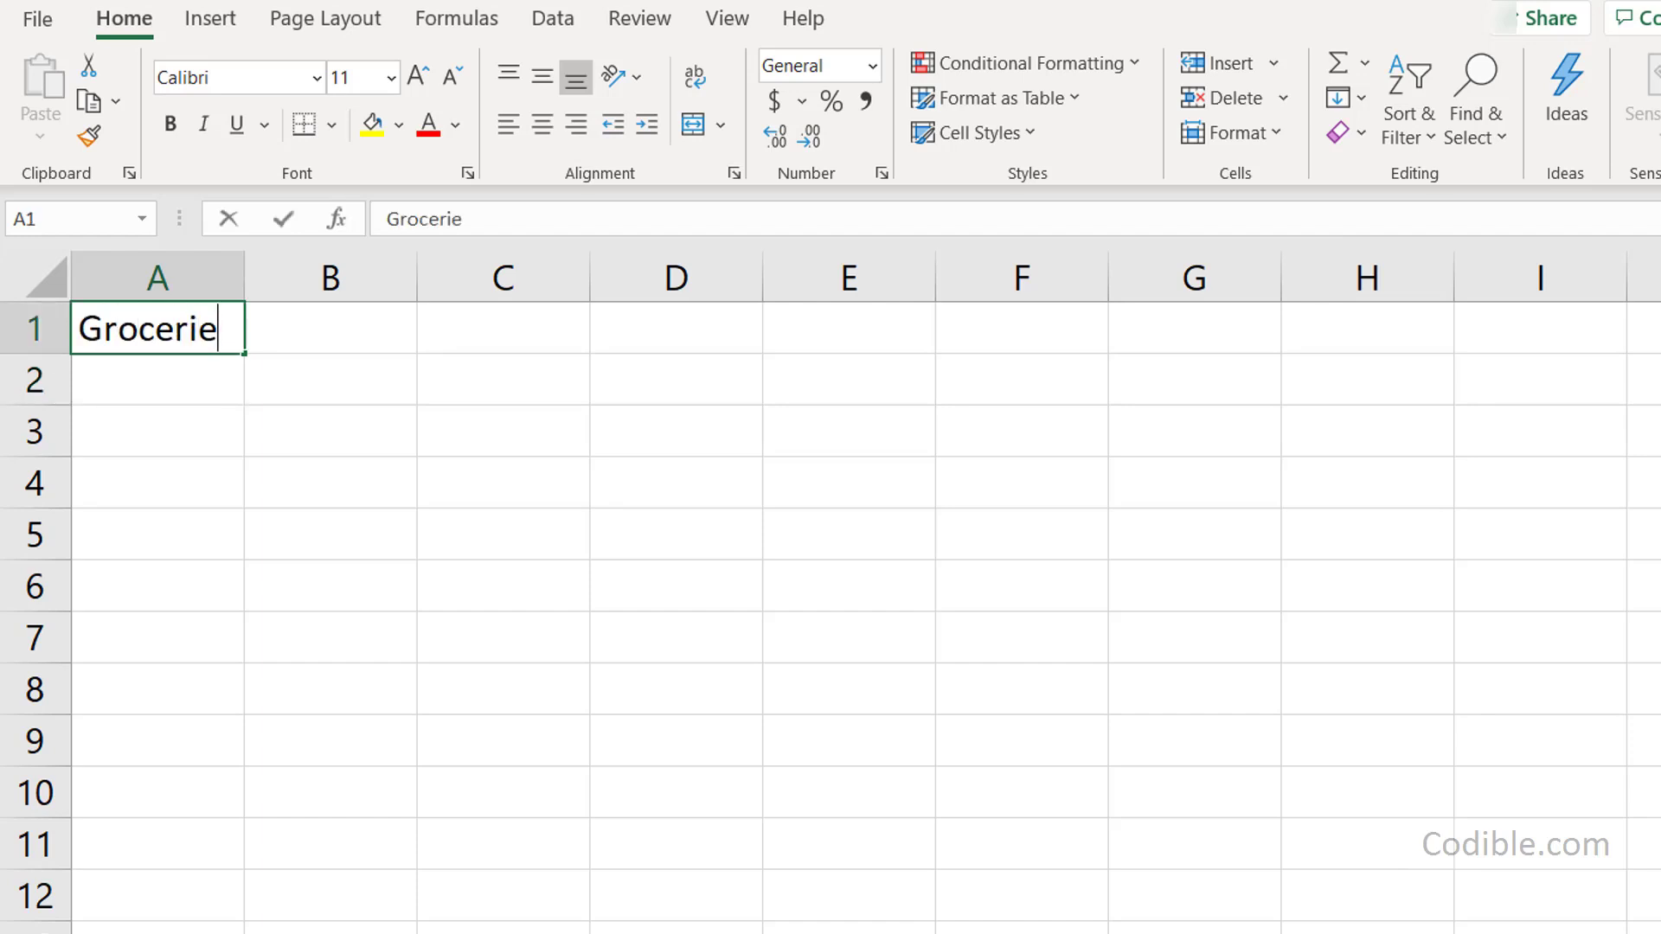
type("s list")
key("Return")
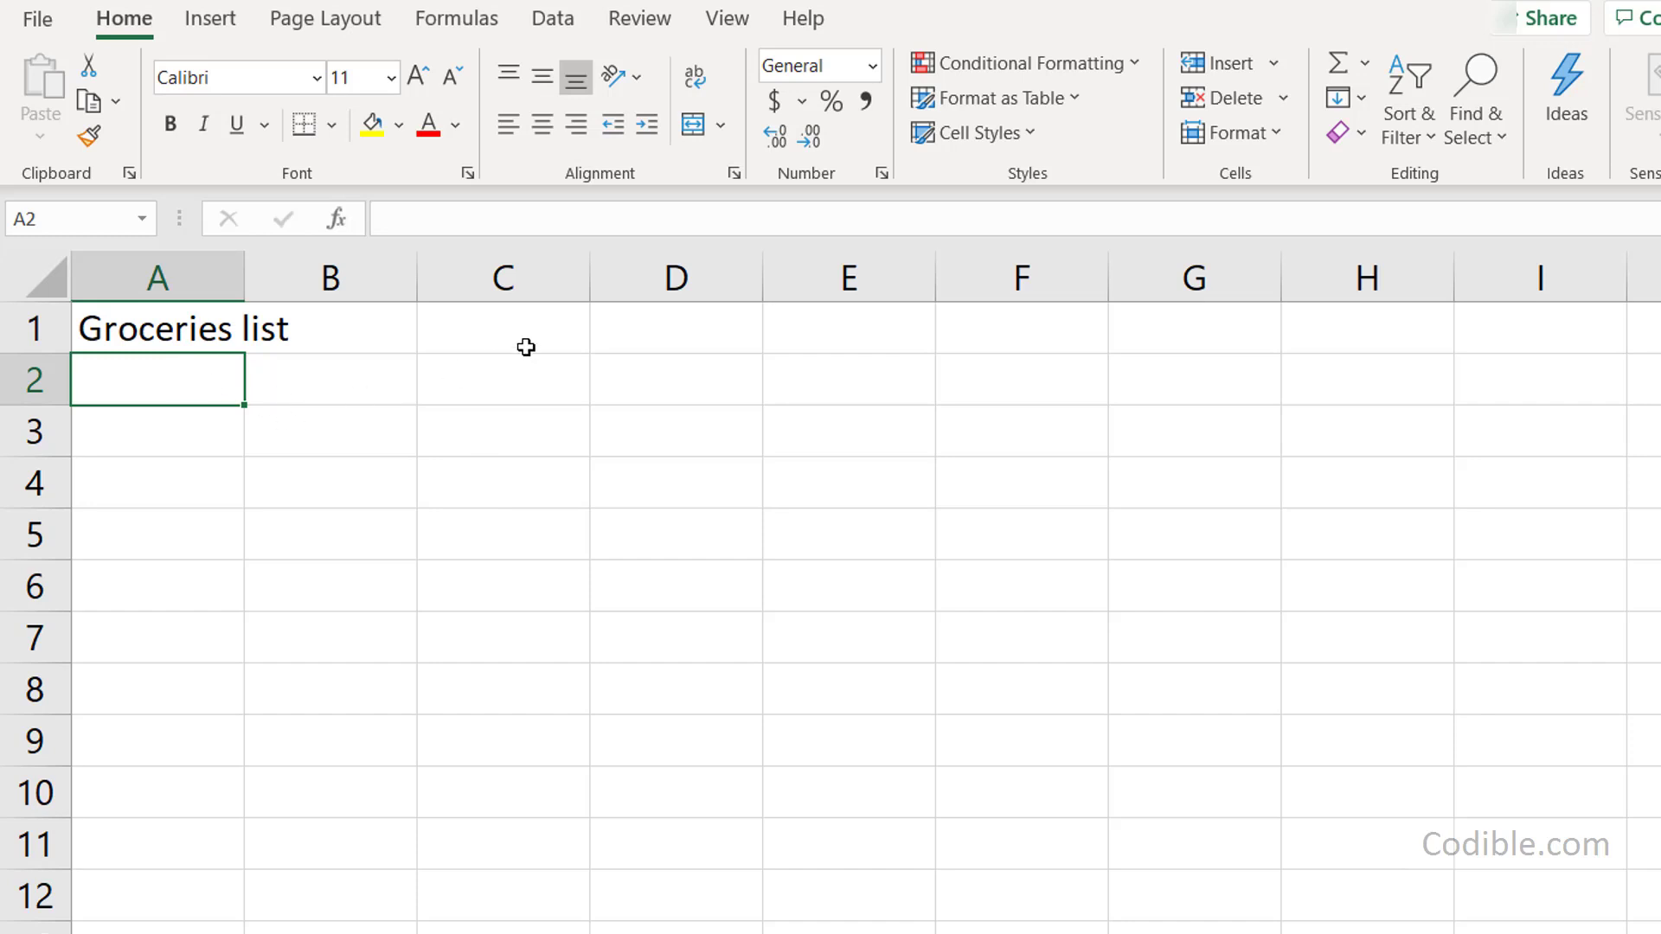
- Enter headers Date, Item, Price, Quantity and Total amount across A2:E2
type("Date")
key("Tab")
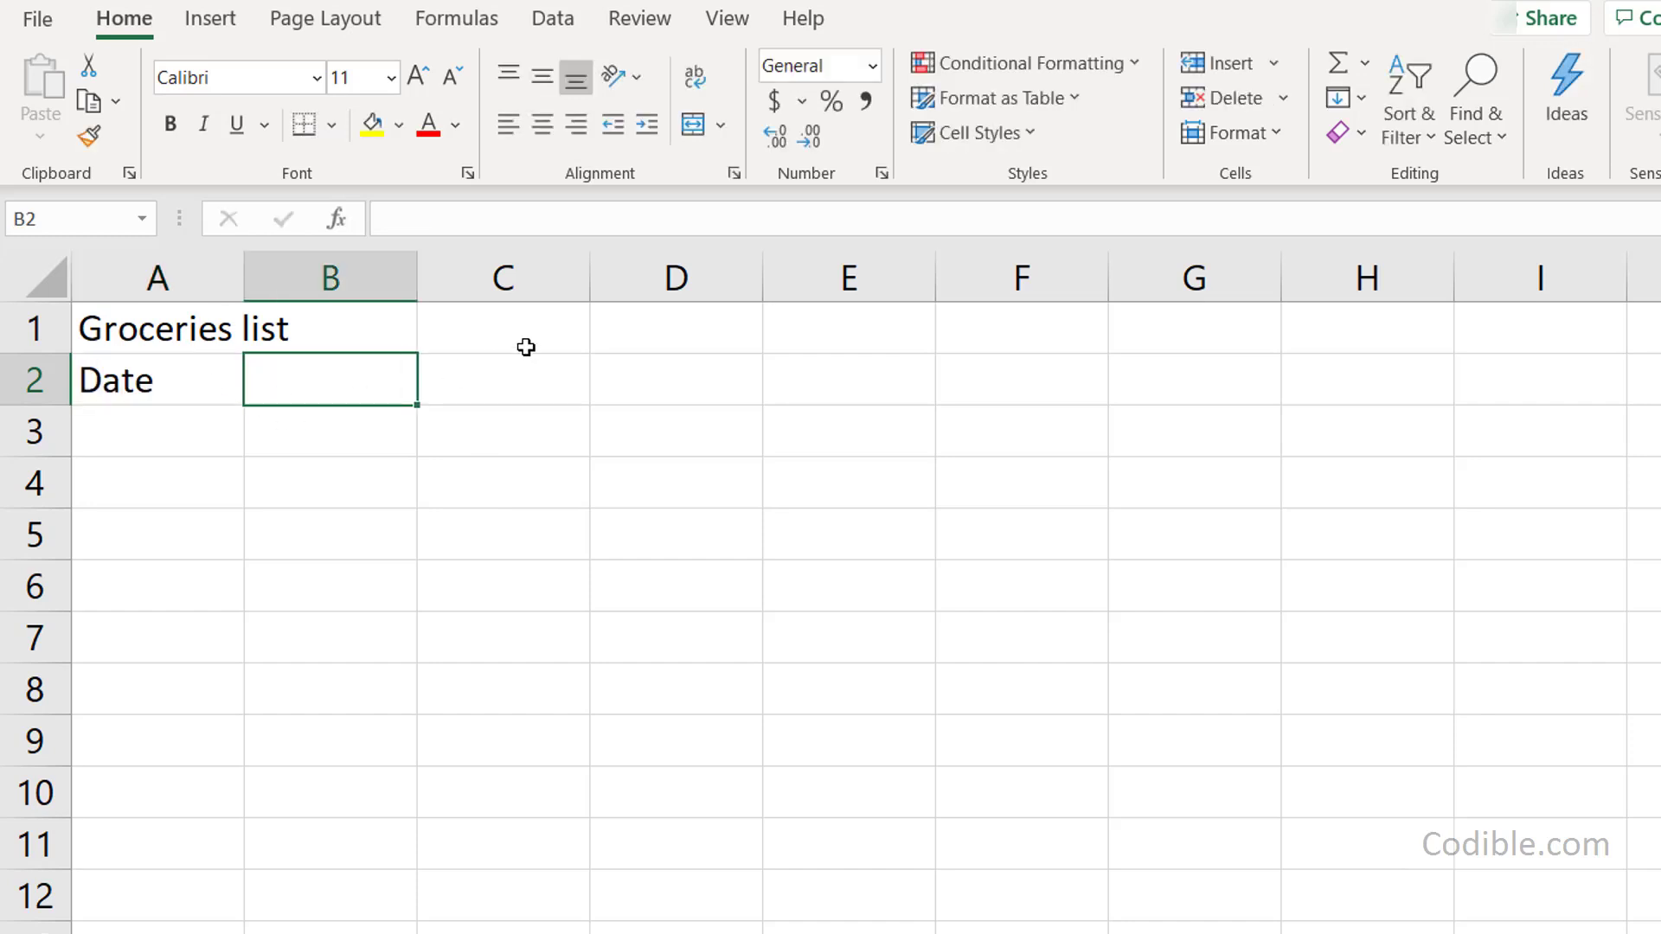
type("Item")
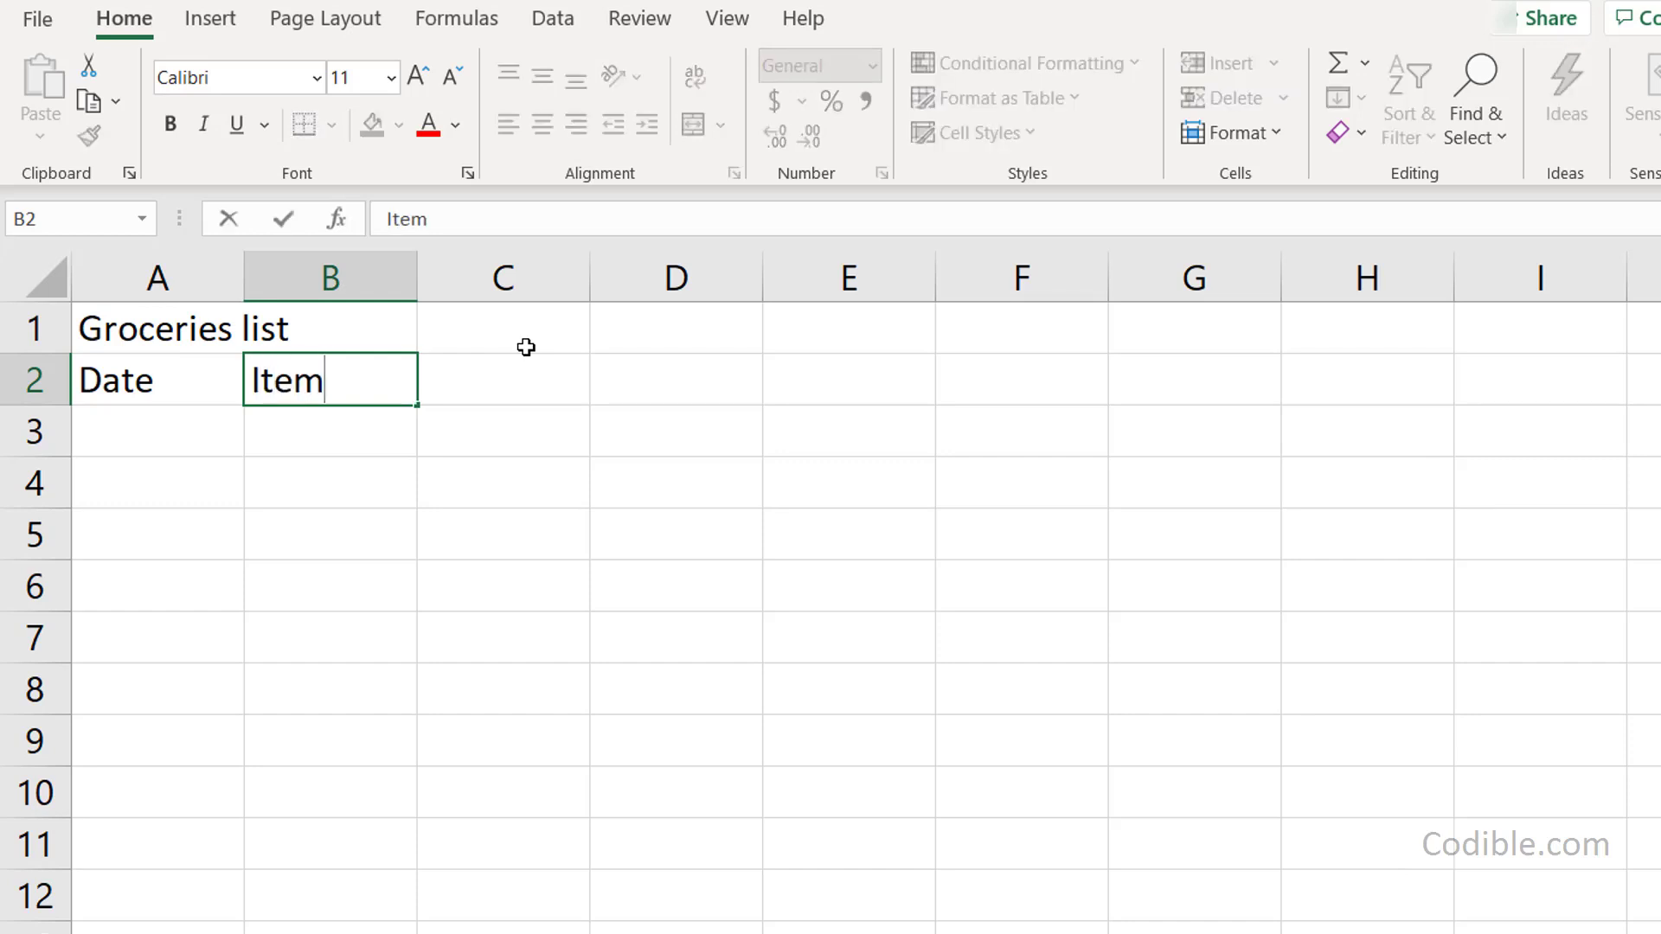
key("Tab")
type("Price")
key("Tab")
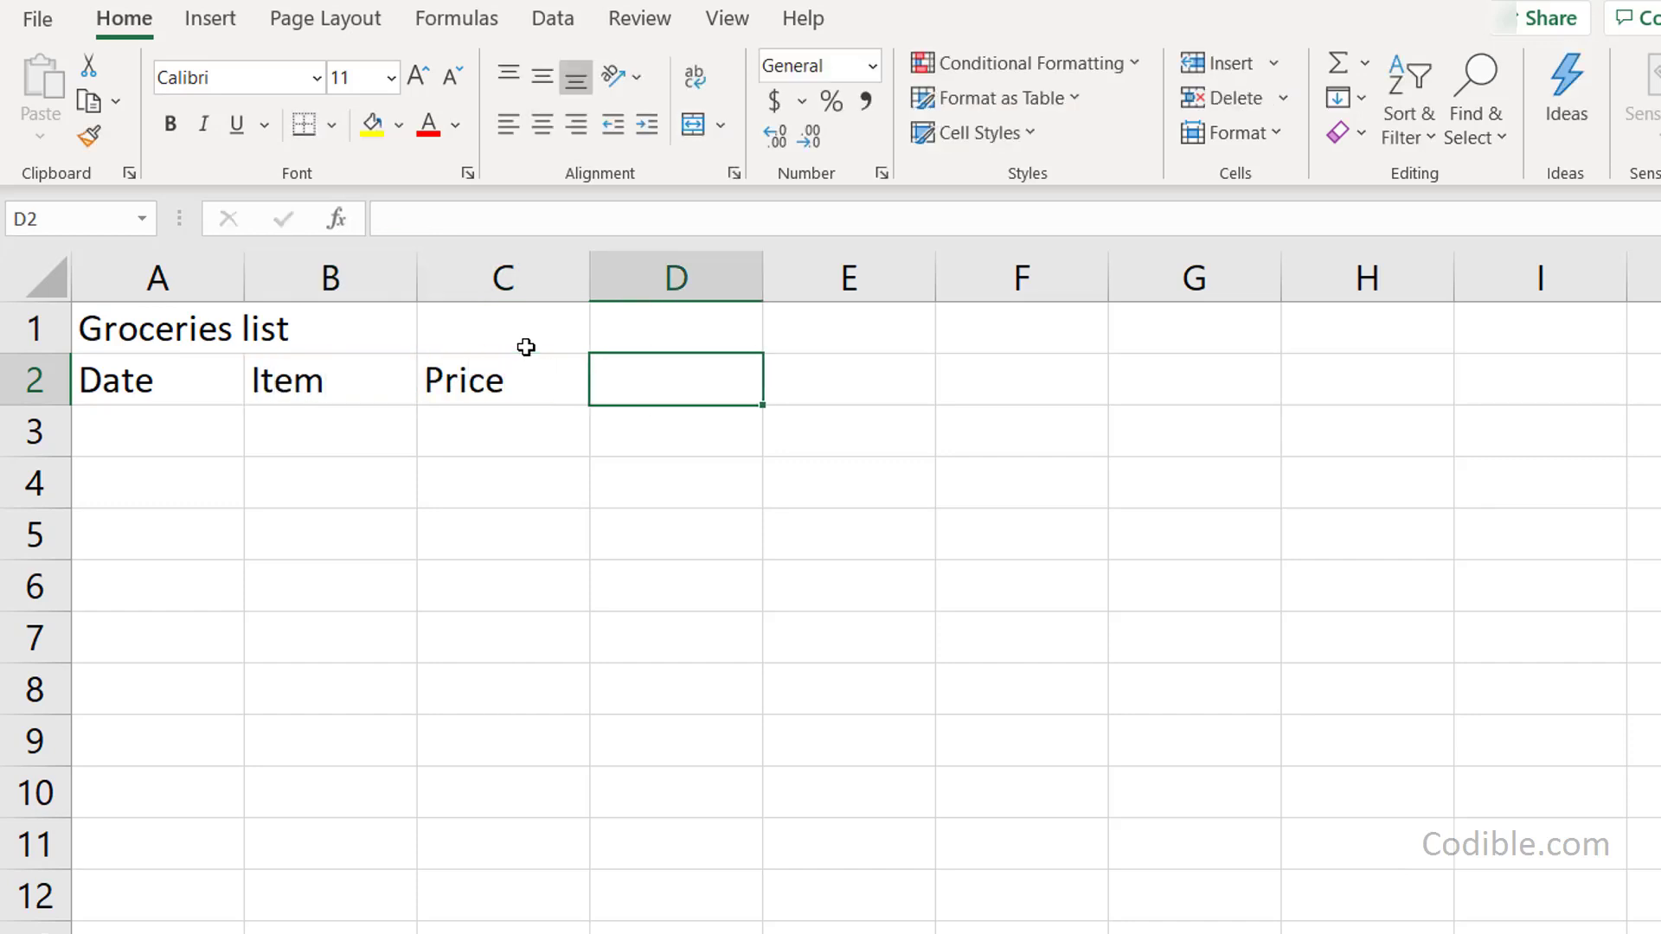
type("Quantity")
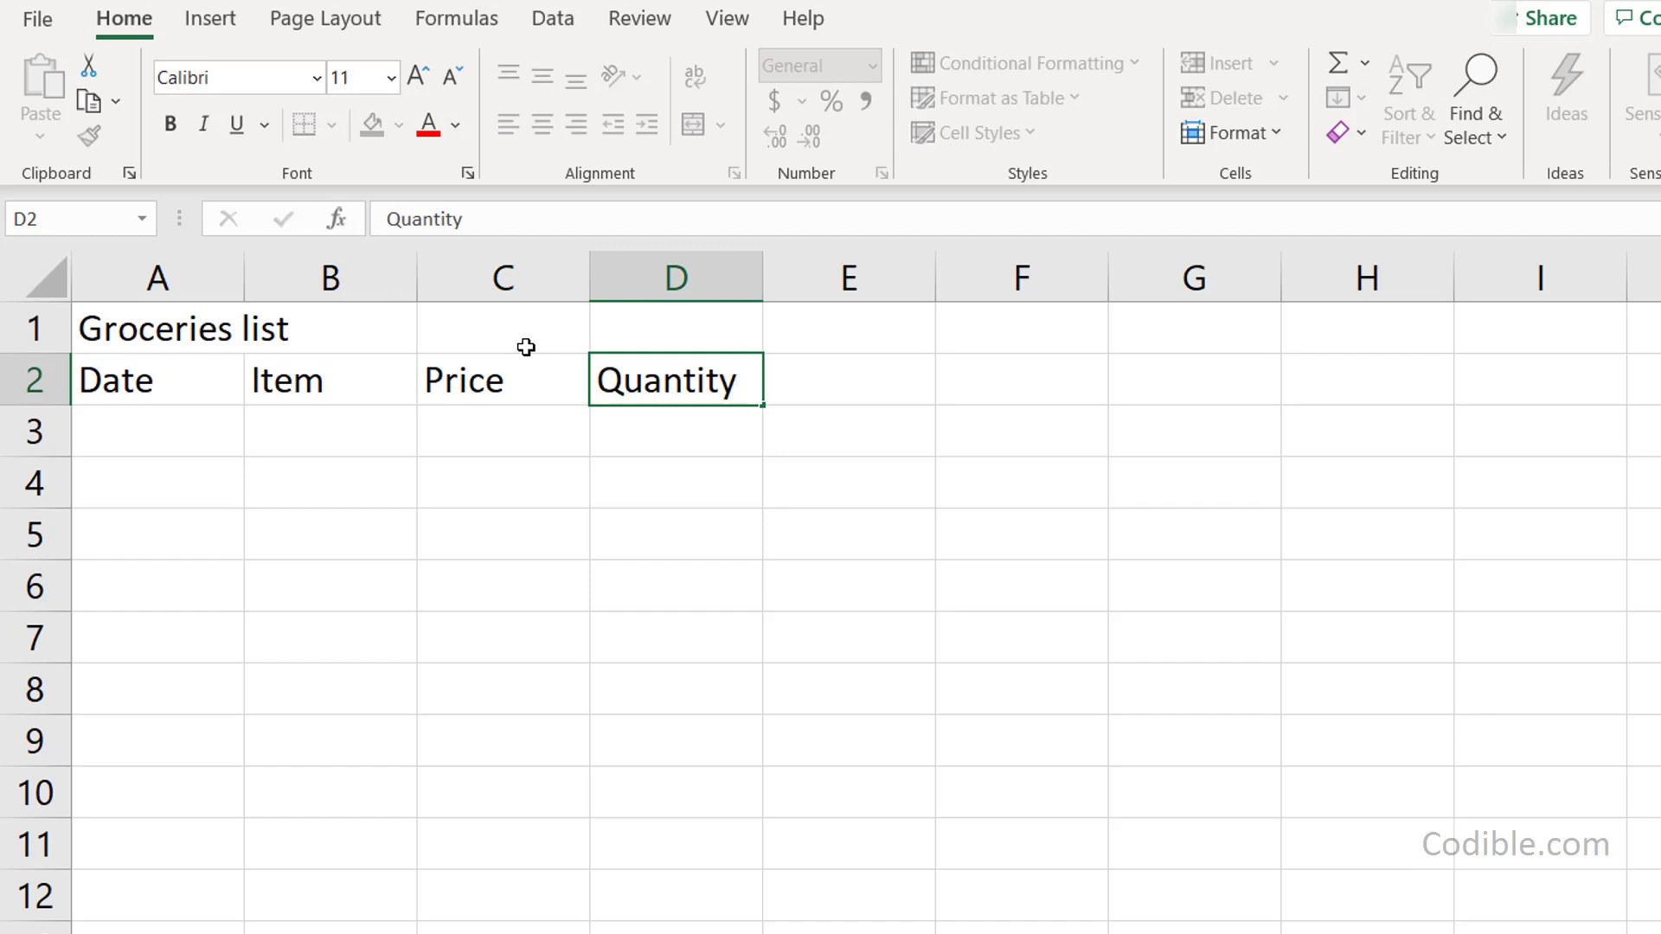
key("Tab")
type("Total amount")
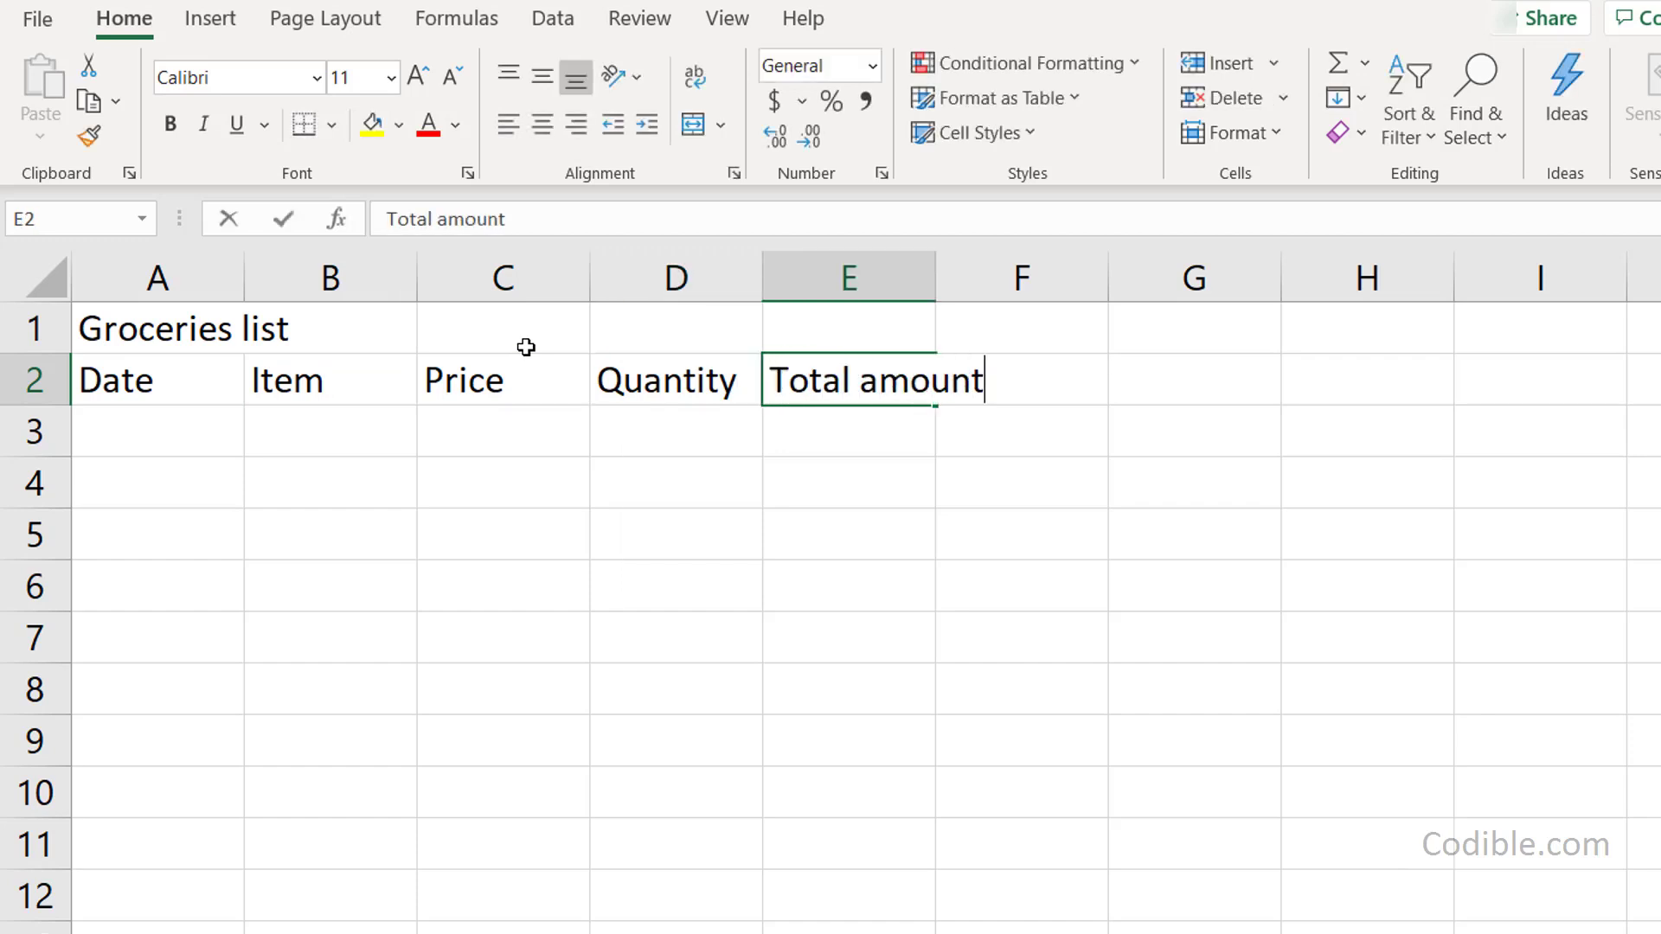
key("Return")
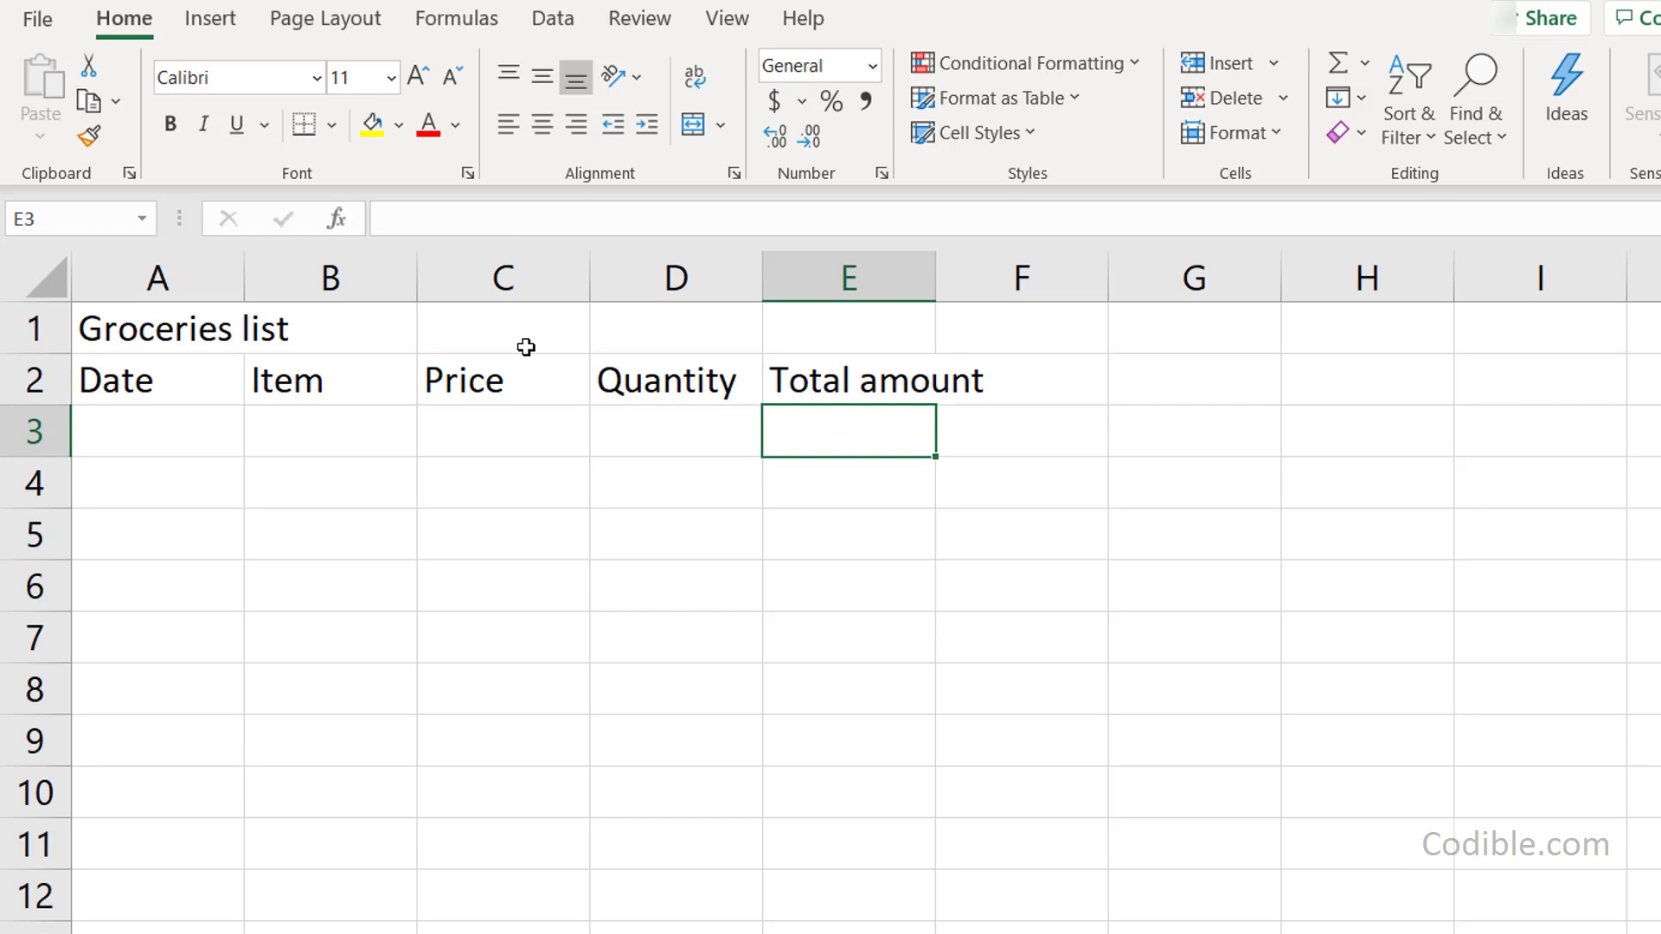
key("Left")
key("Left")
key("Left")
key("Left")
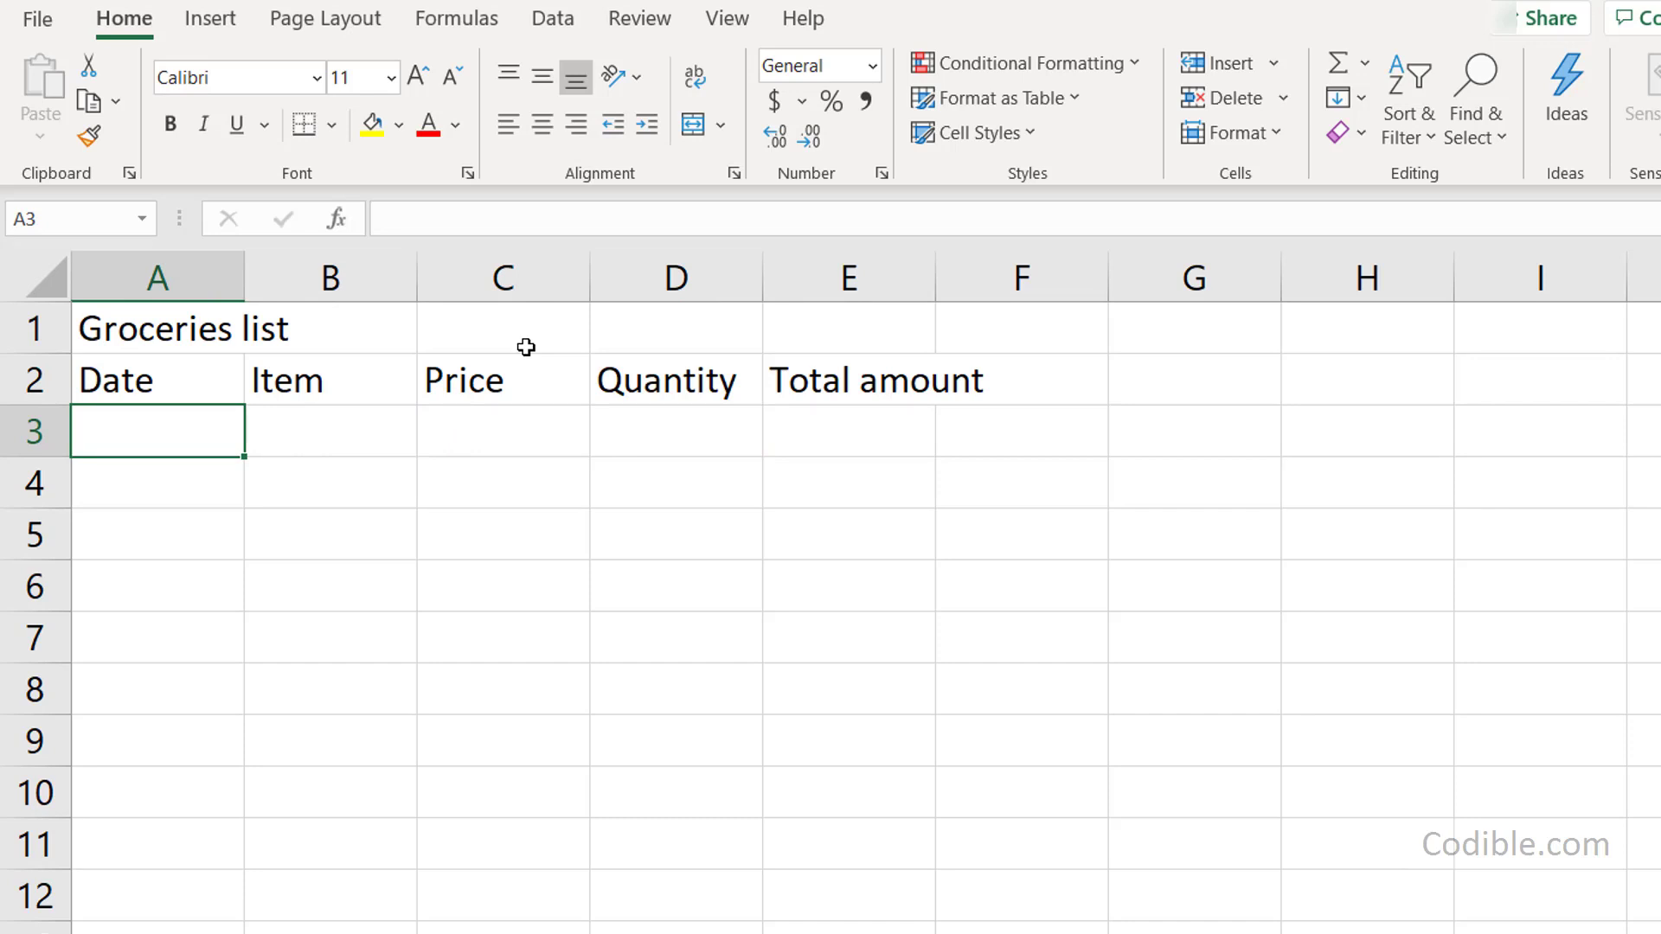
- Enter 6/1/2020, Eggs, $3.00 and 4 across A3:D3, then begin a formula in E3
type("6/1/2020")
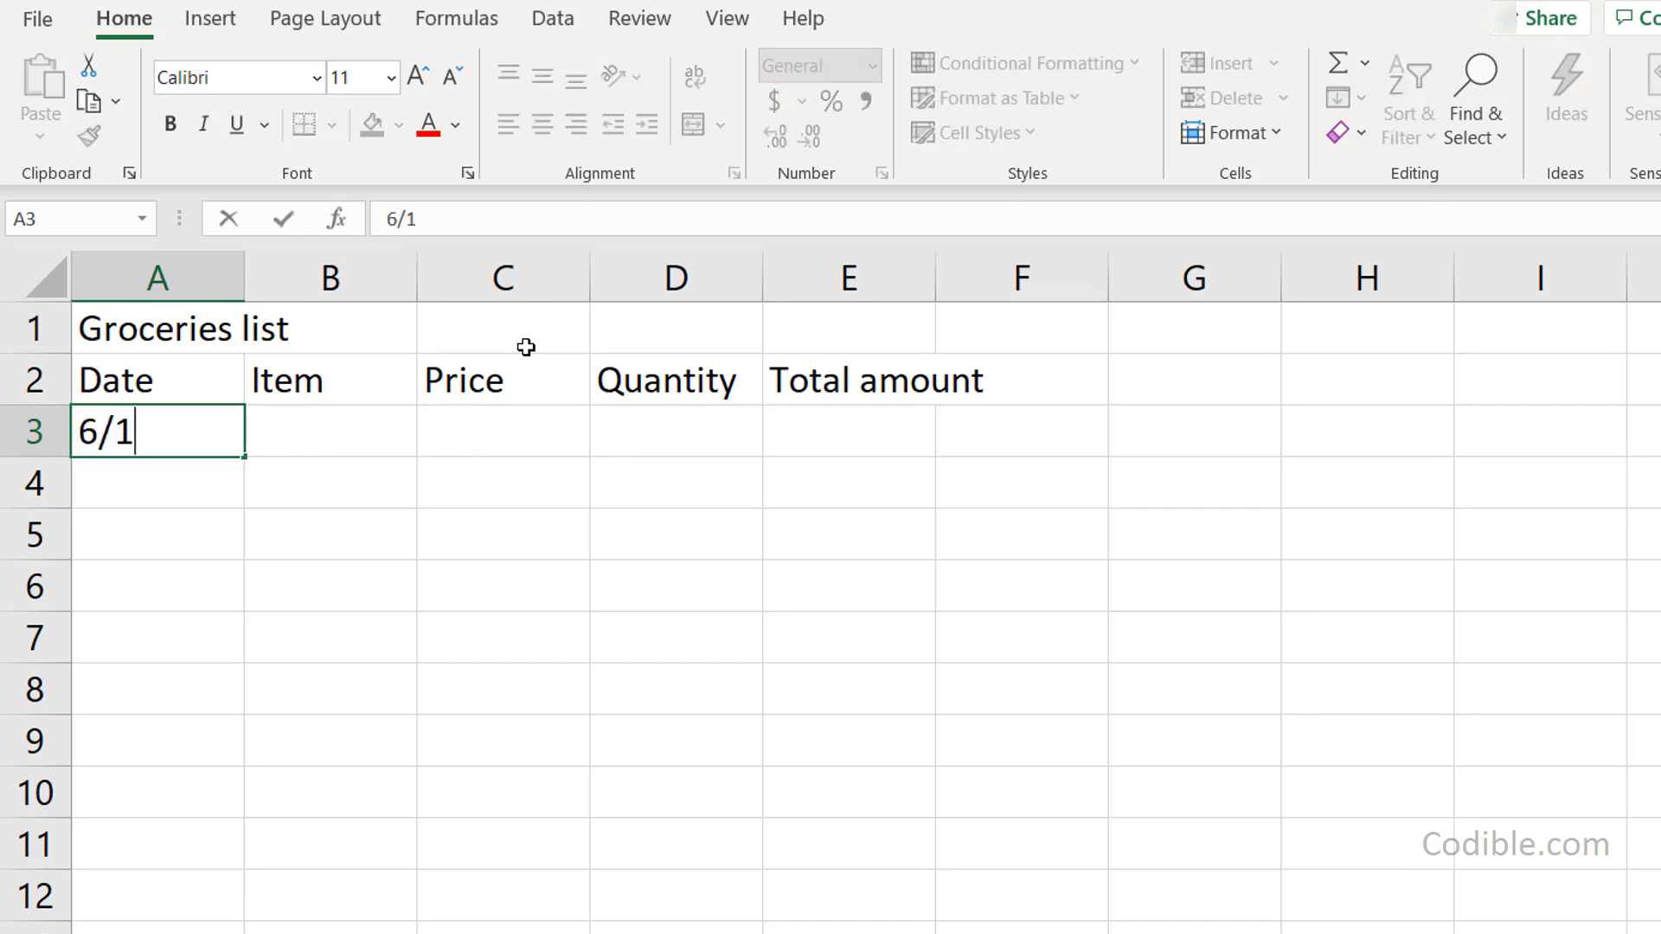
key("Return")
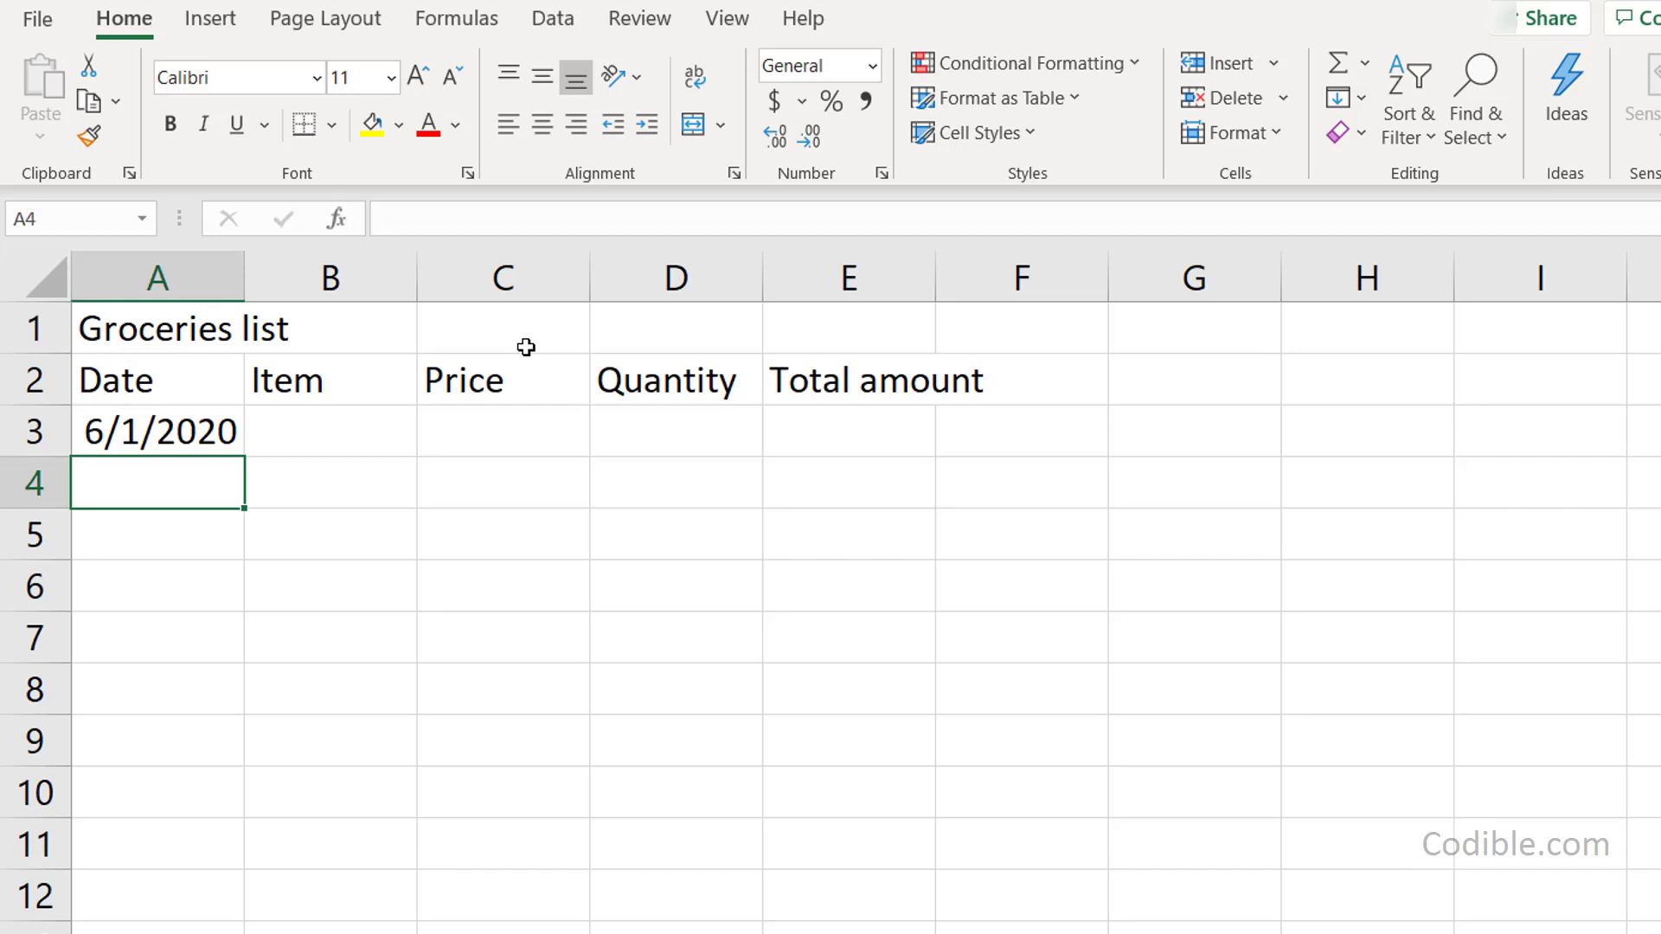
key("Up")
key("Right")
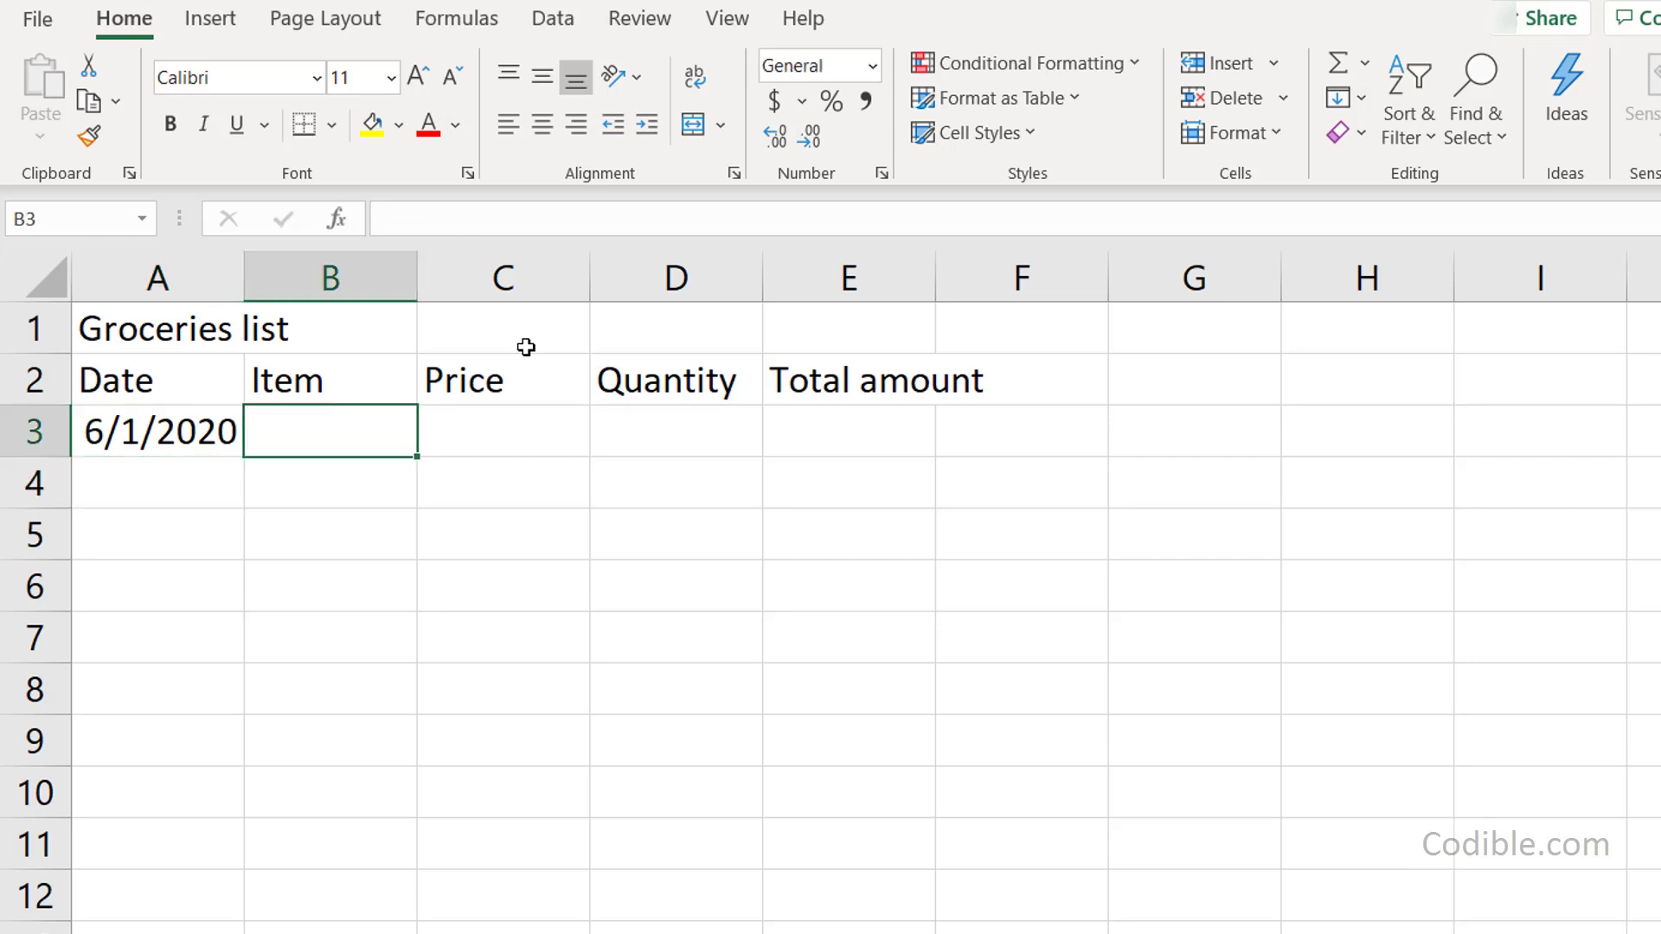
type("Eggs")
key("Tab")
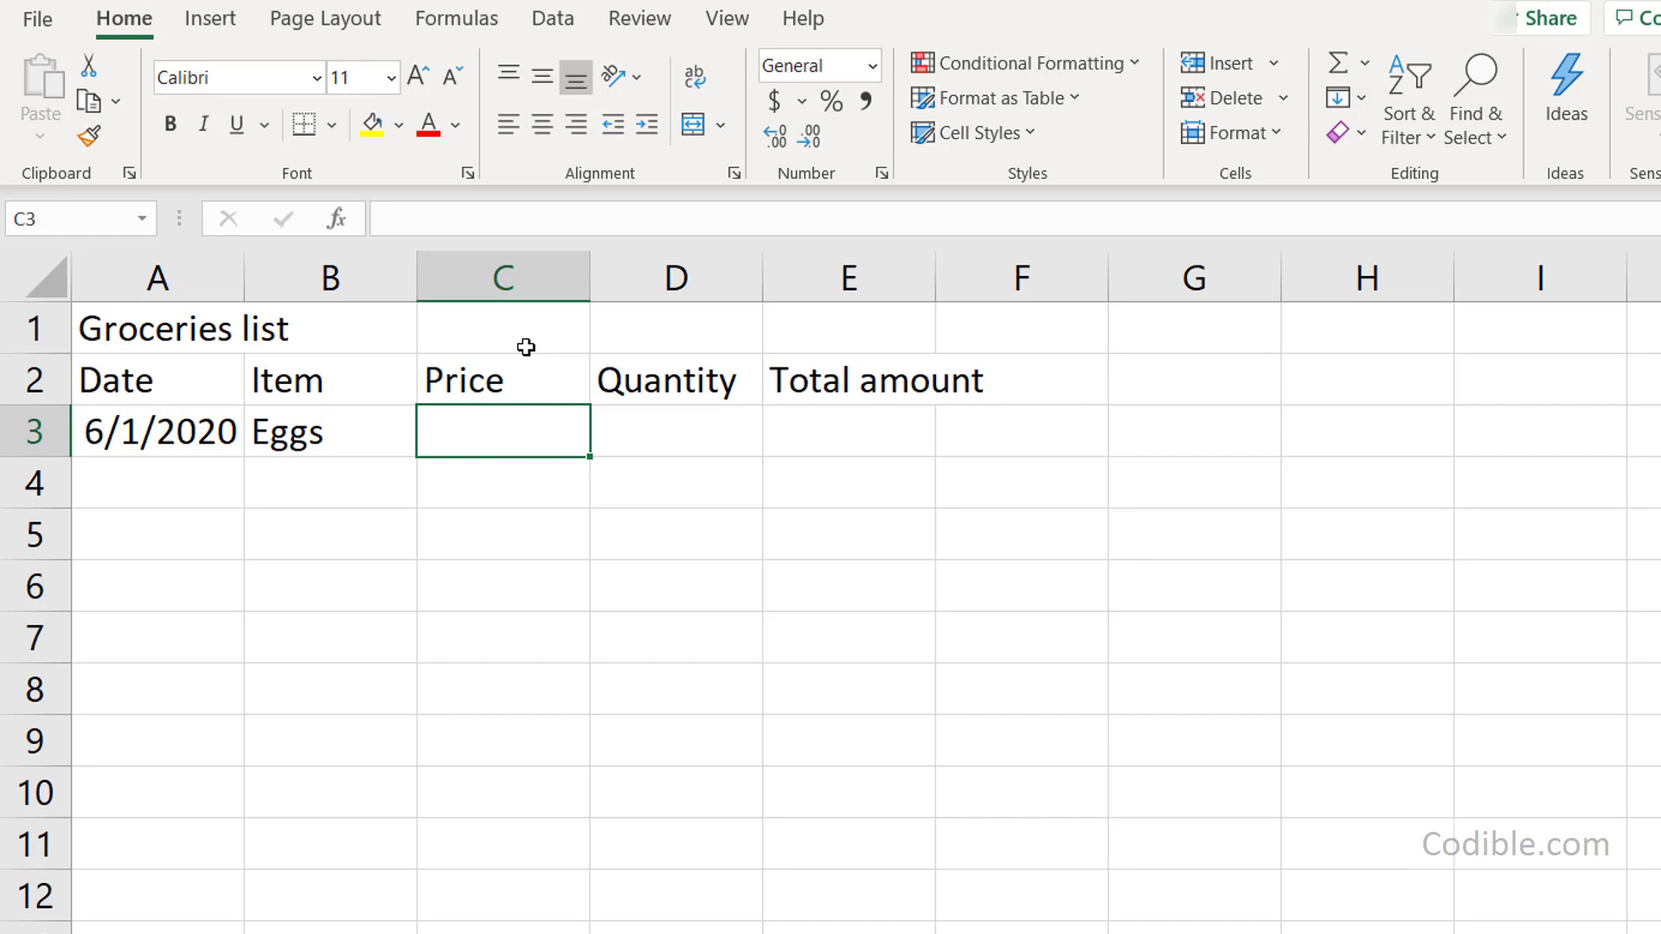
type("$3.00")
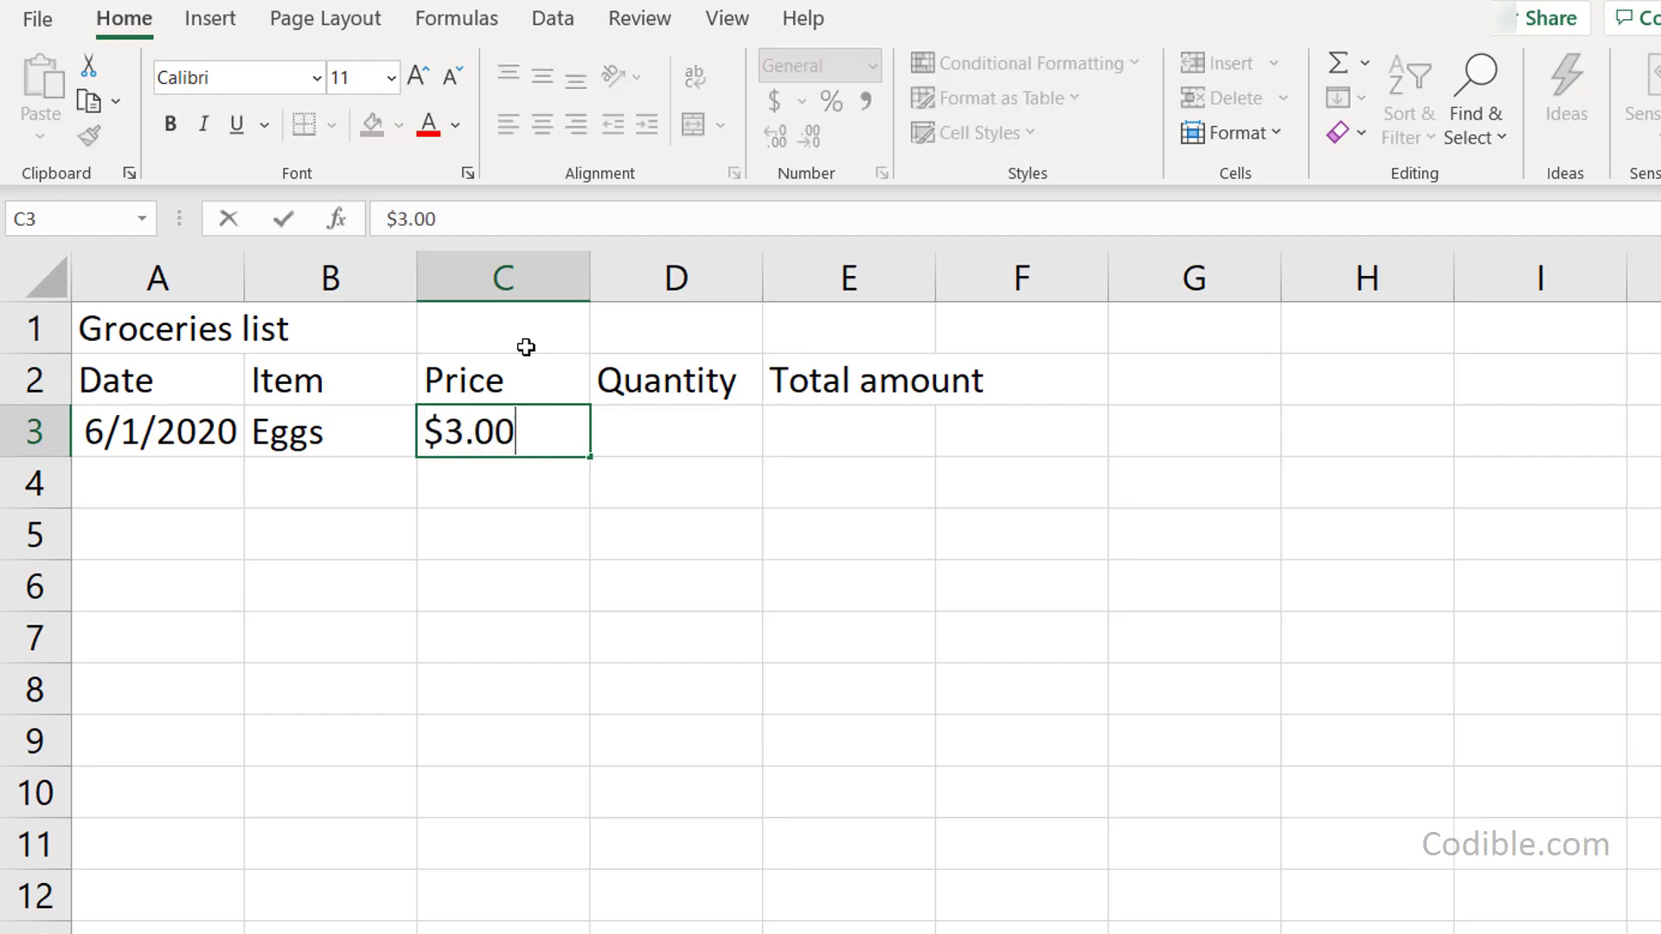
key("Tab")
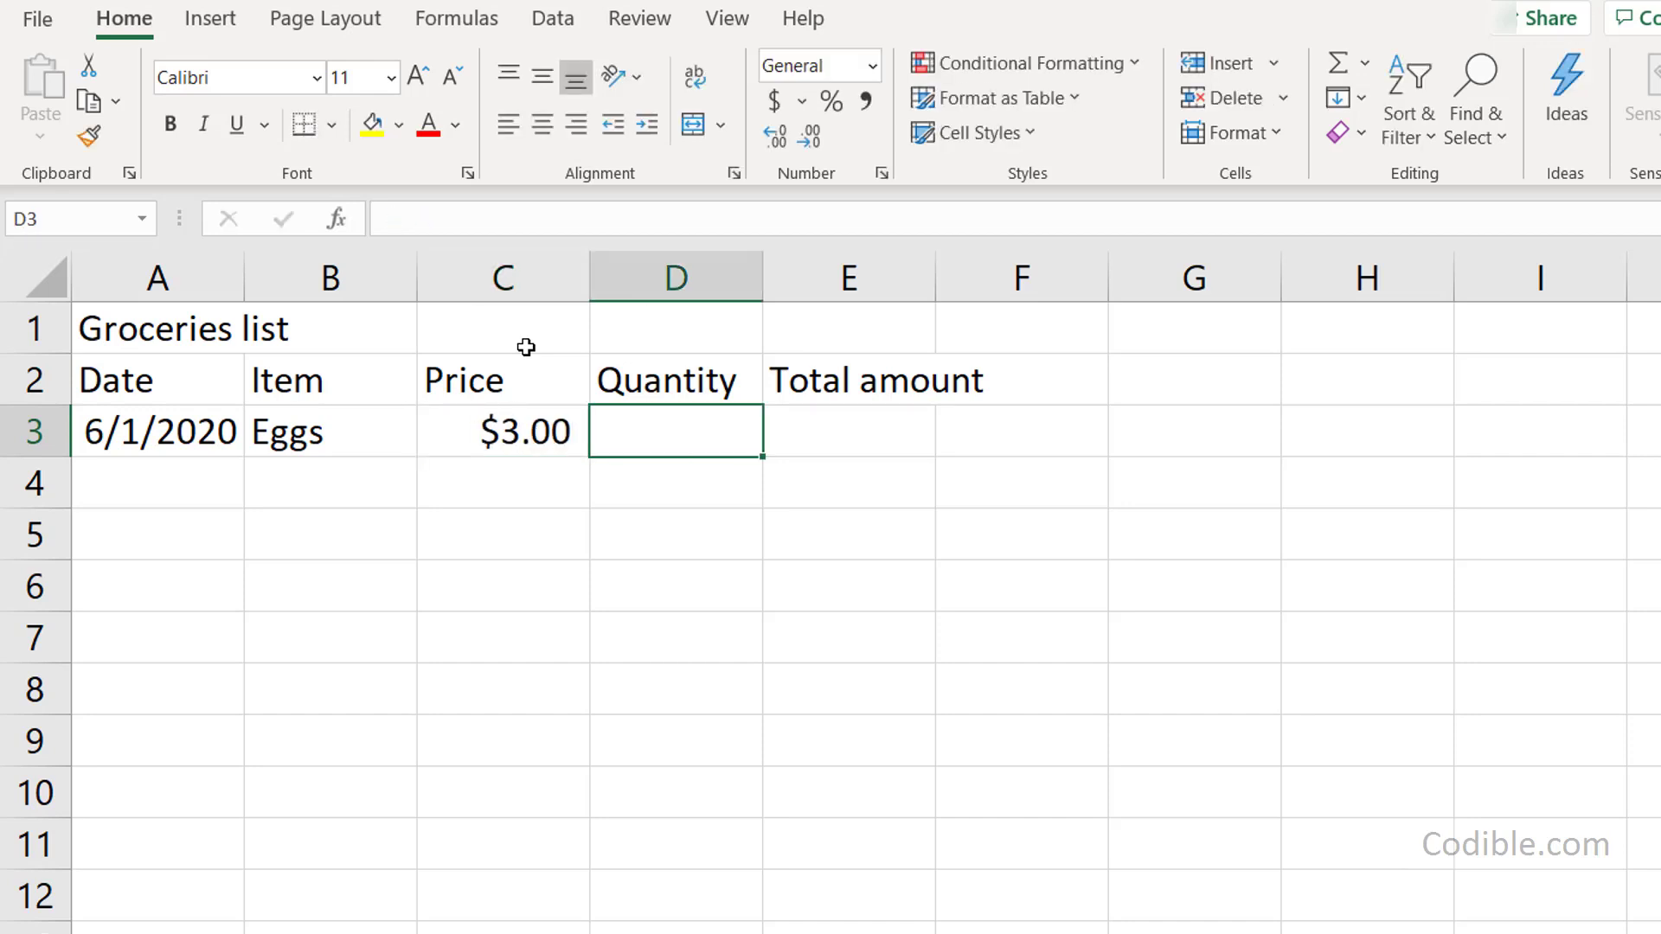
type("4")
key("Tab")
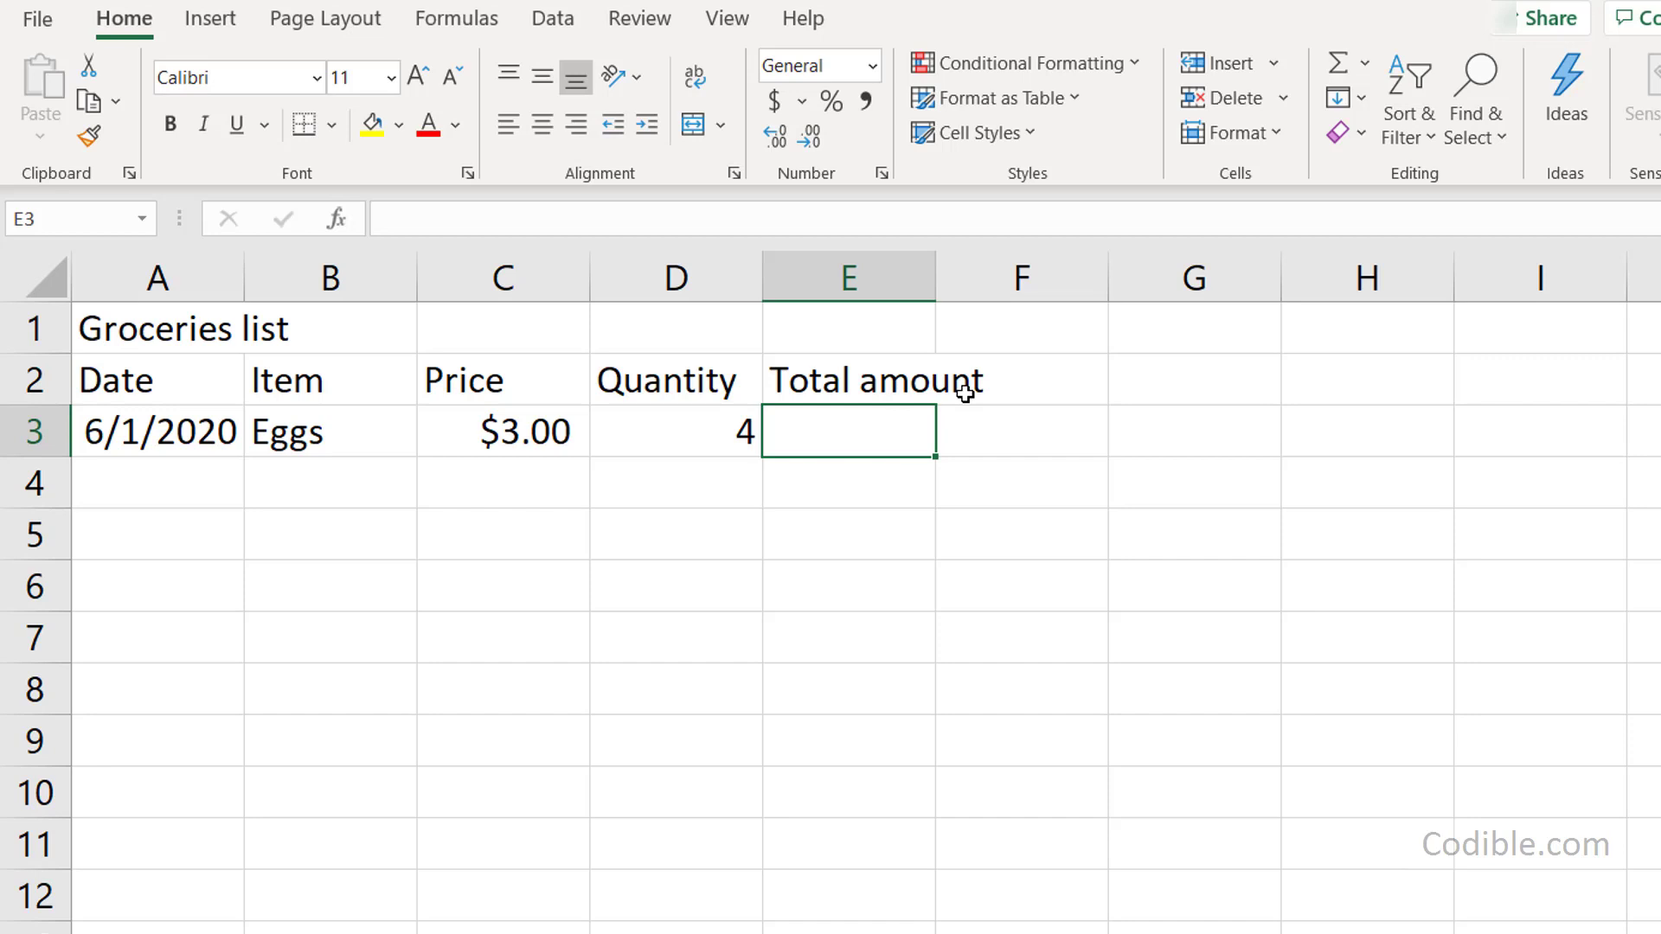
type("=")
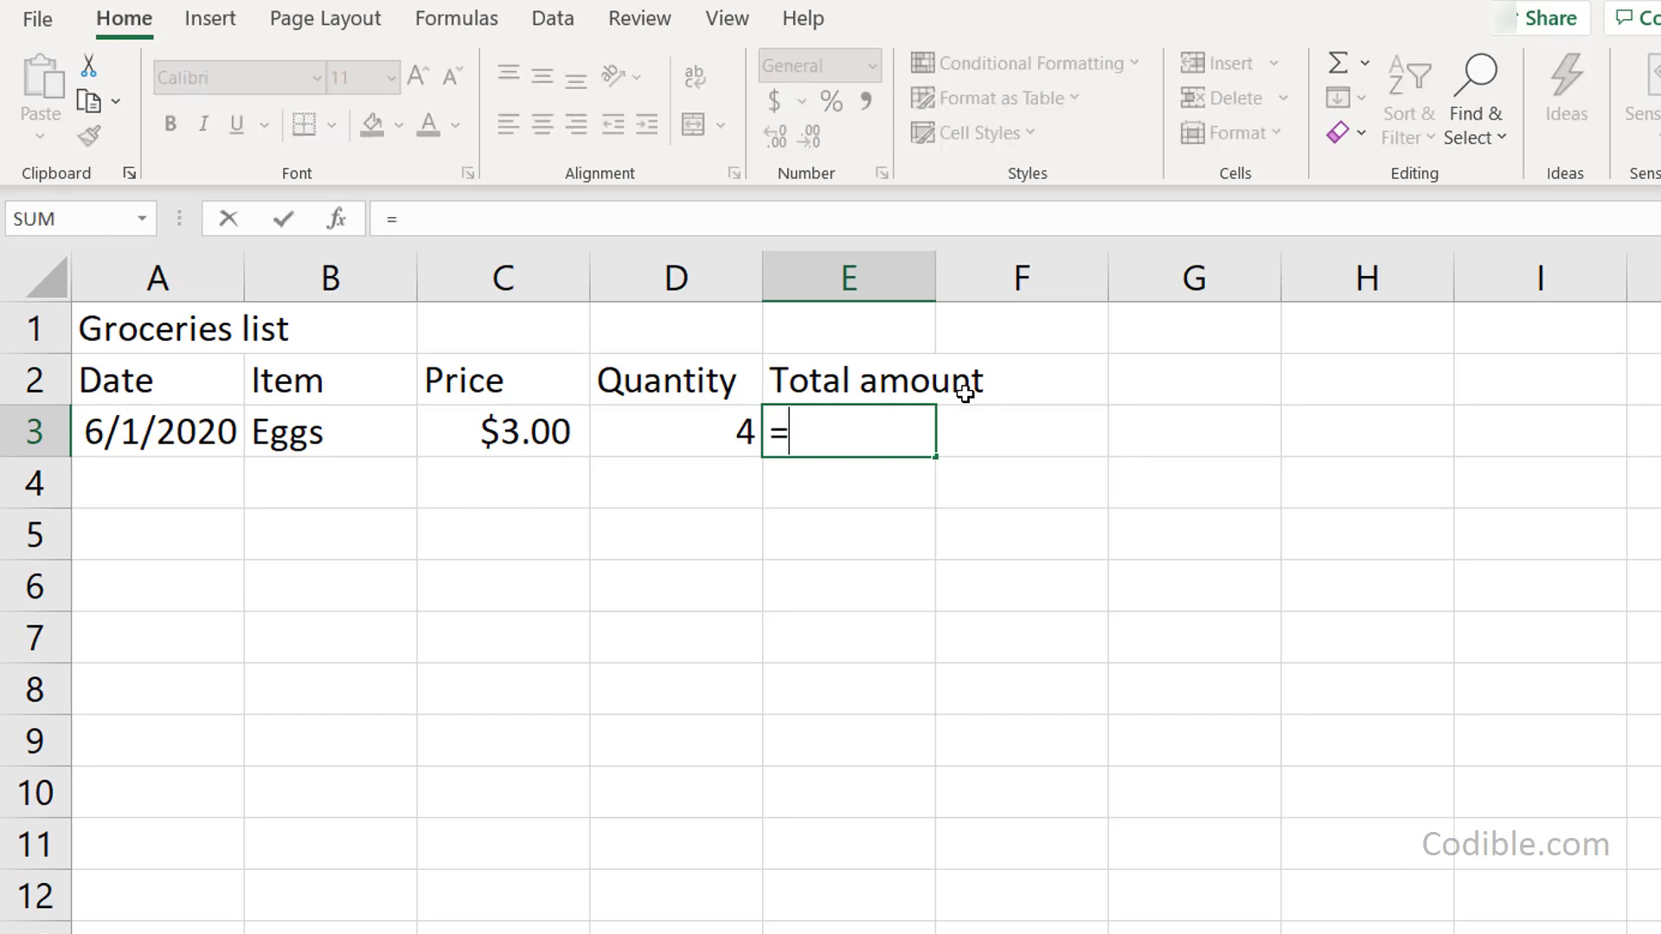
- Complete the E3 formula =D3*C3 to get the $12.00 Eggs total
left_click(696, 436)
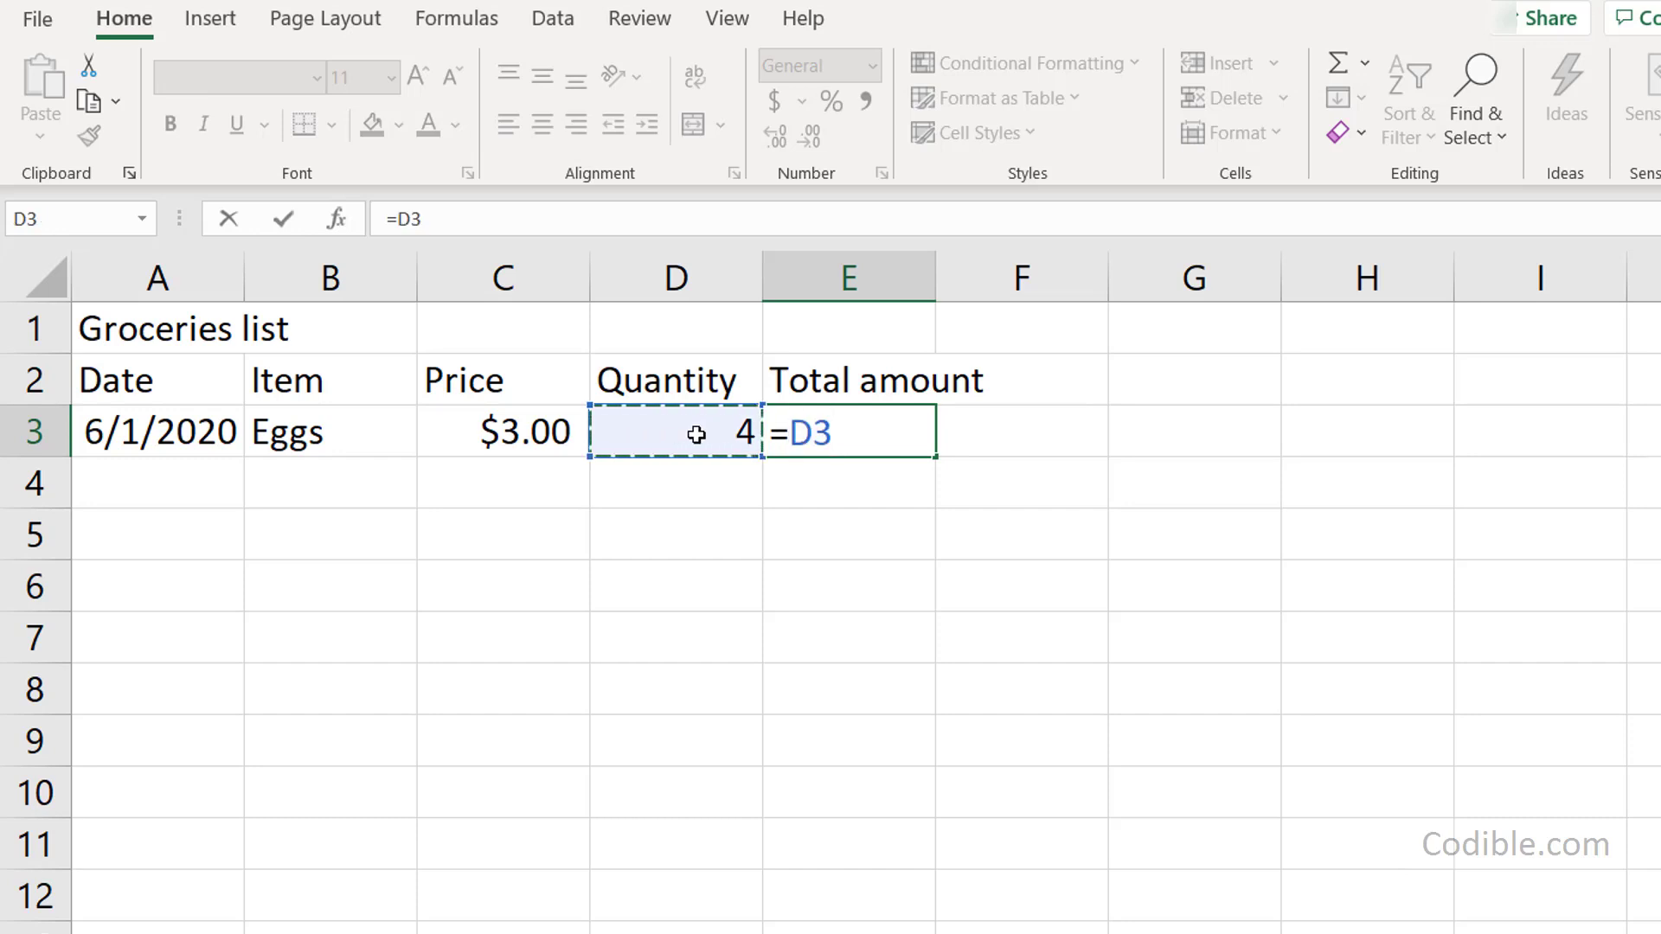
type("*")
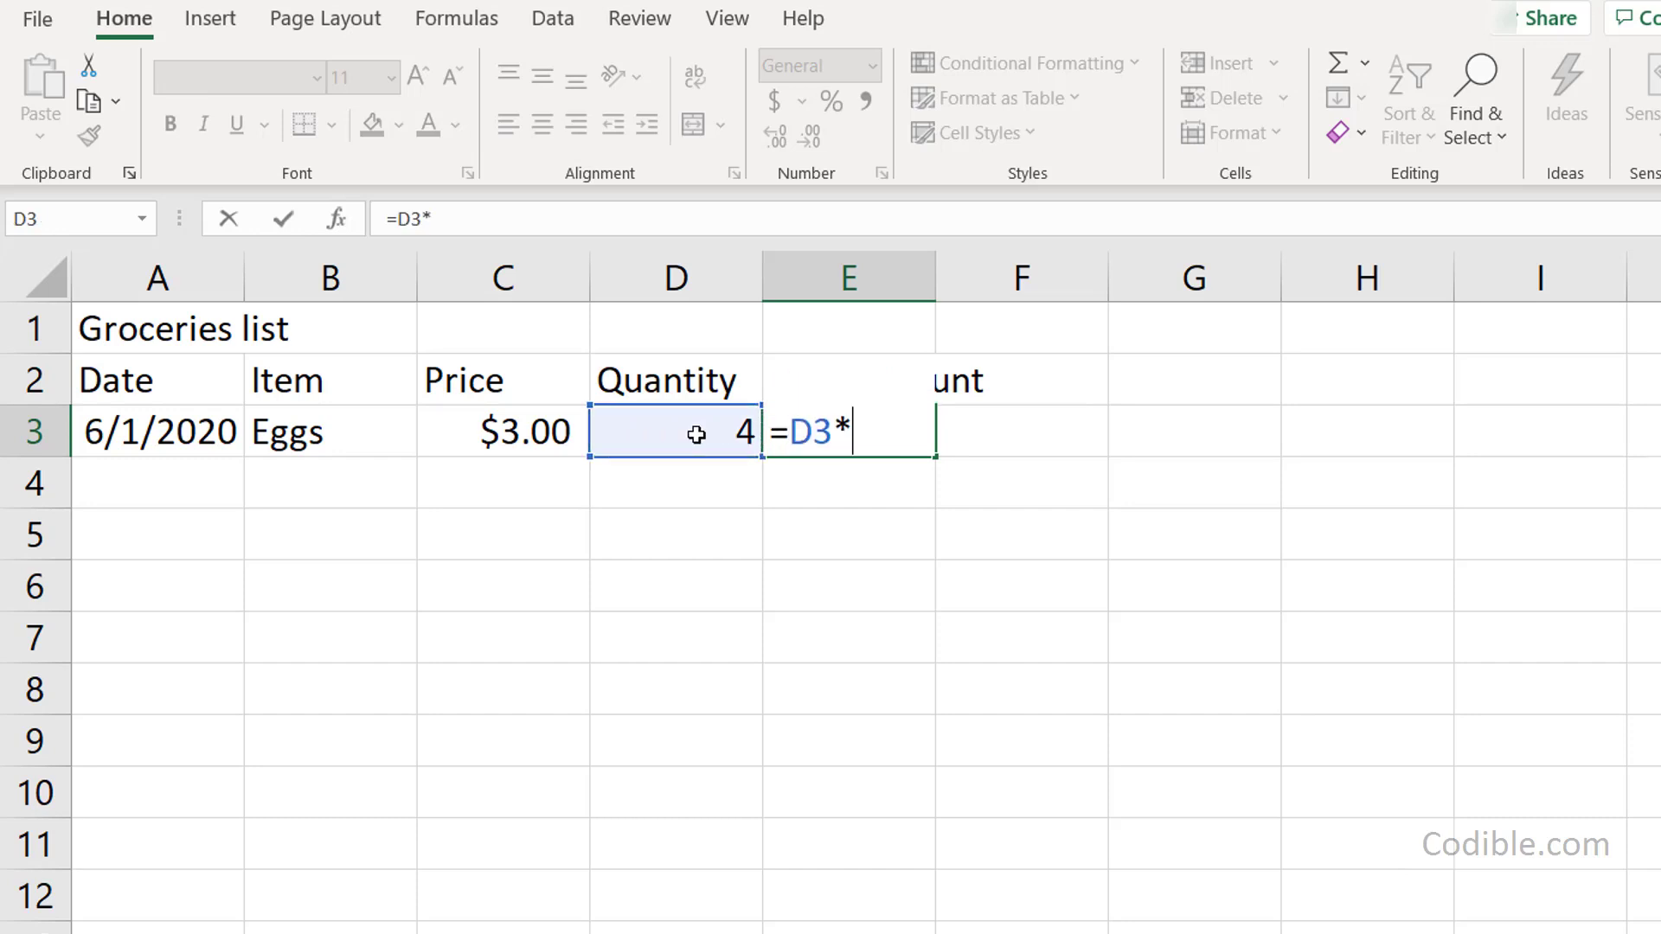
left_click(539, 430)
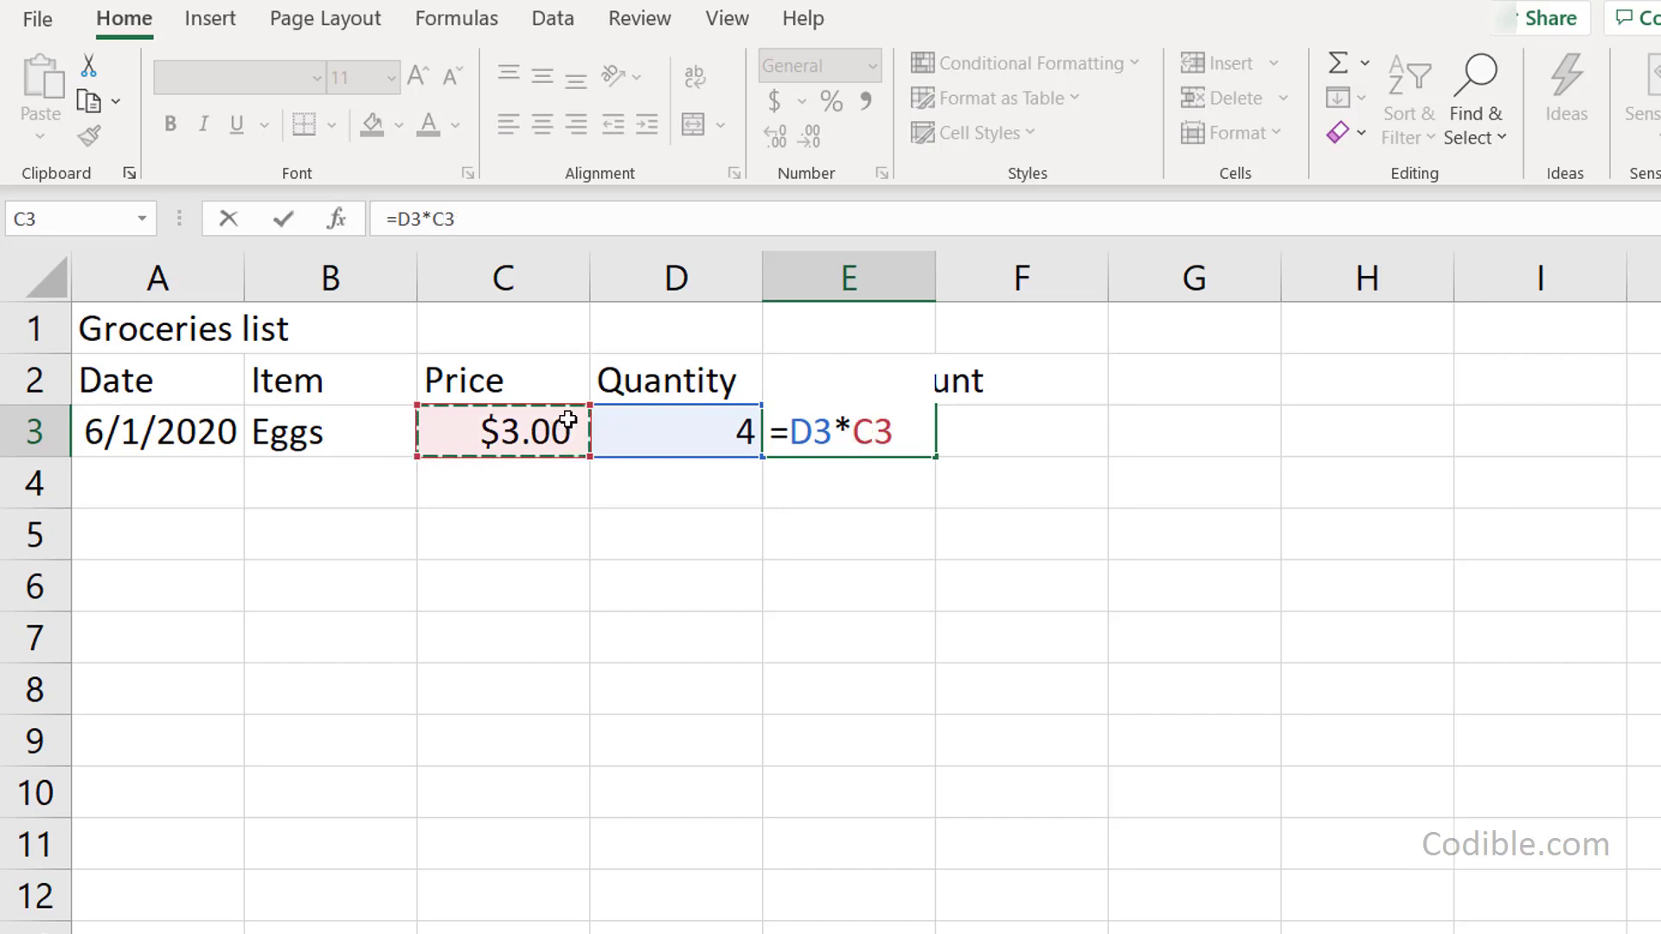
key("Return")
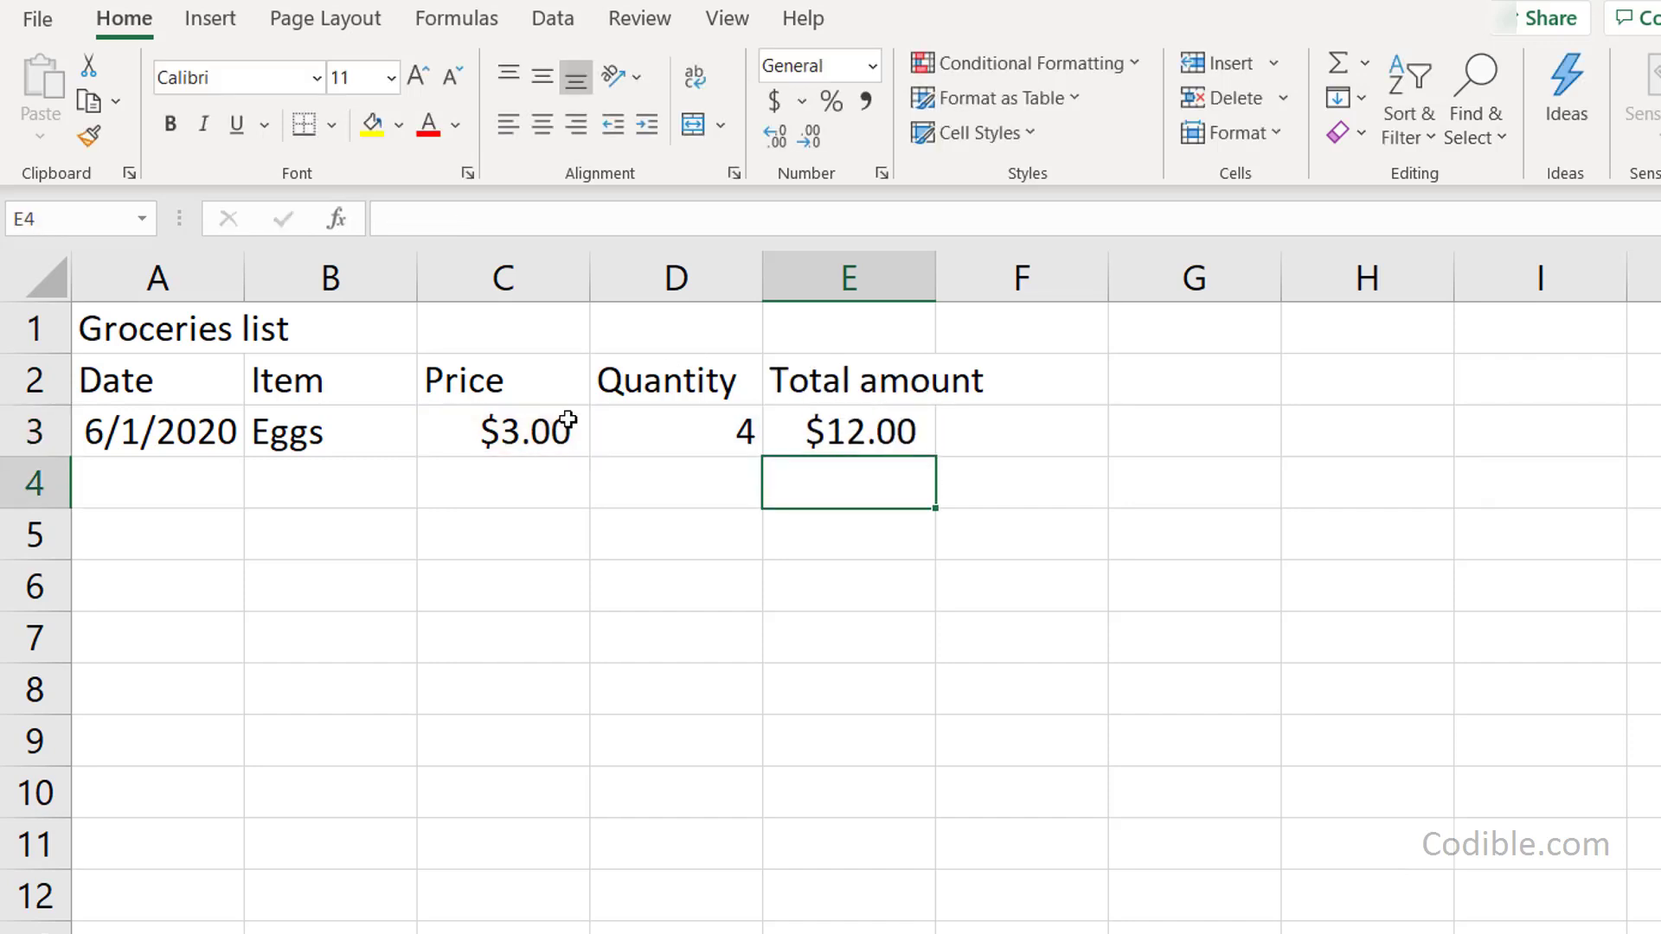
- Check the formats of E3, B3, C3 and D3, then select the next row
left_click(901, 441)
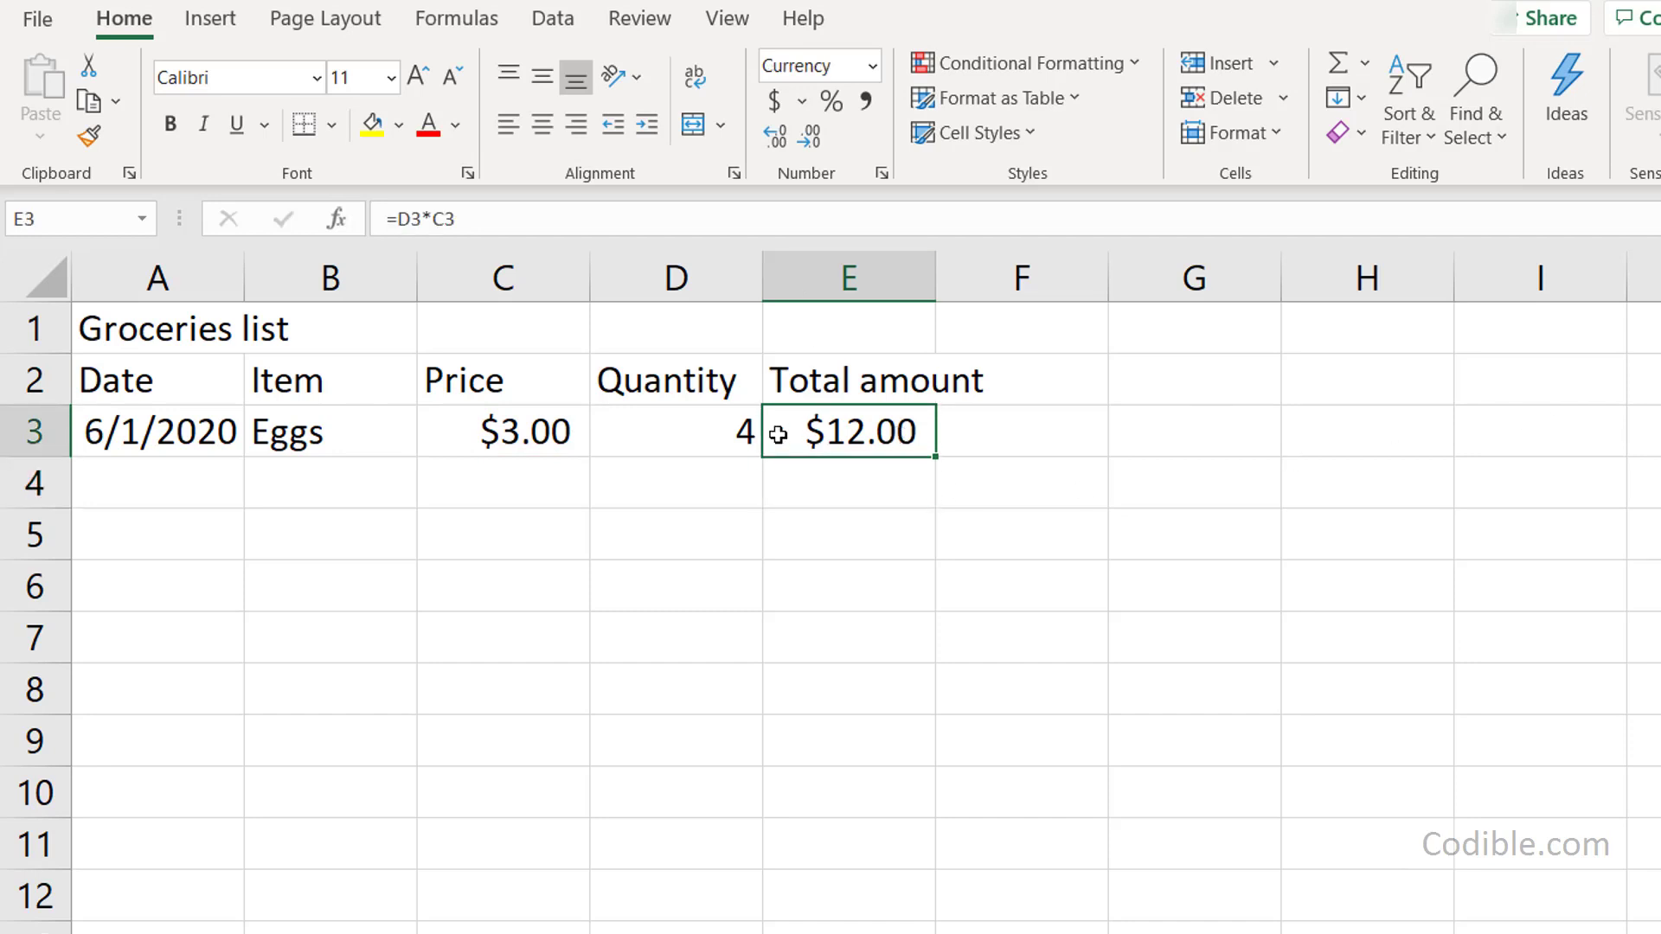
left_click(380, 430)
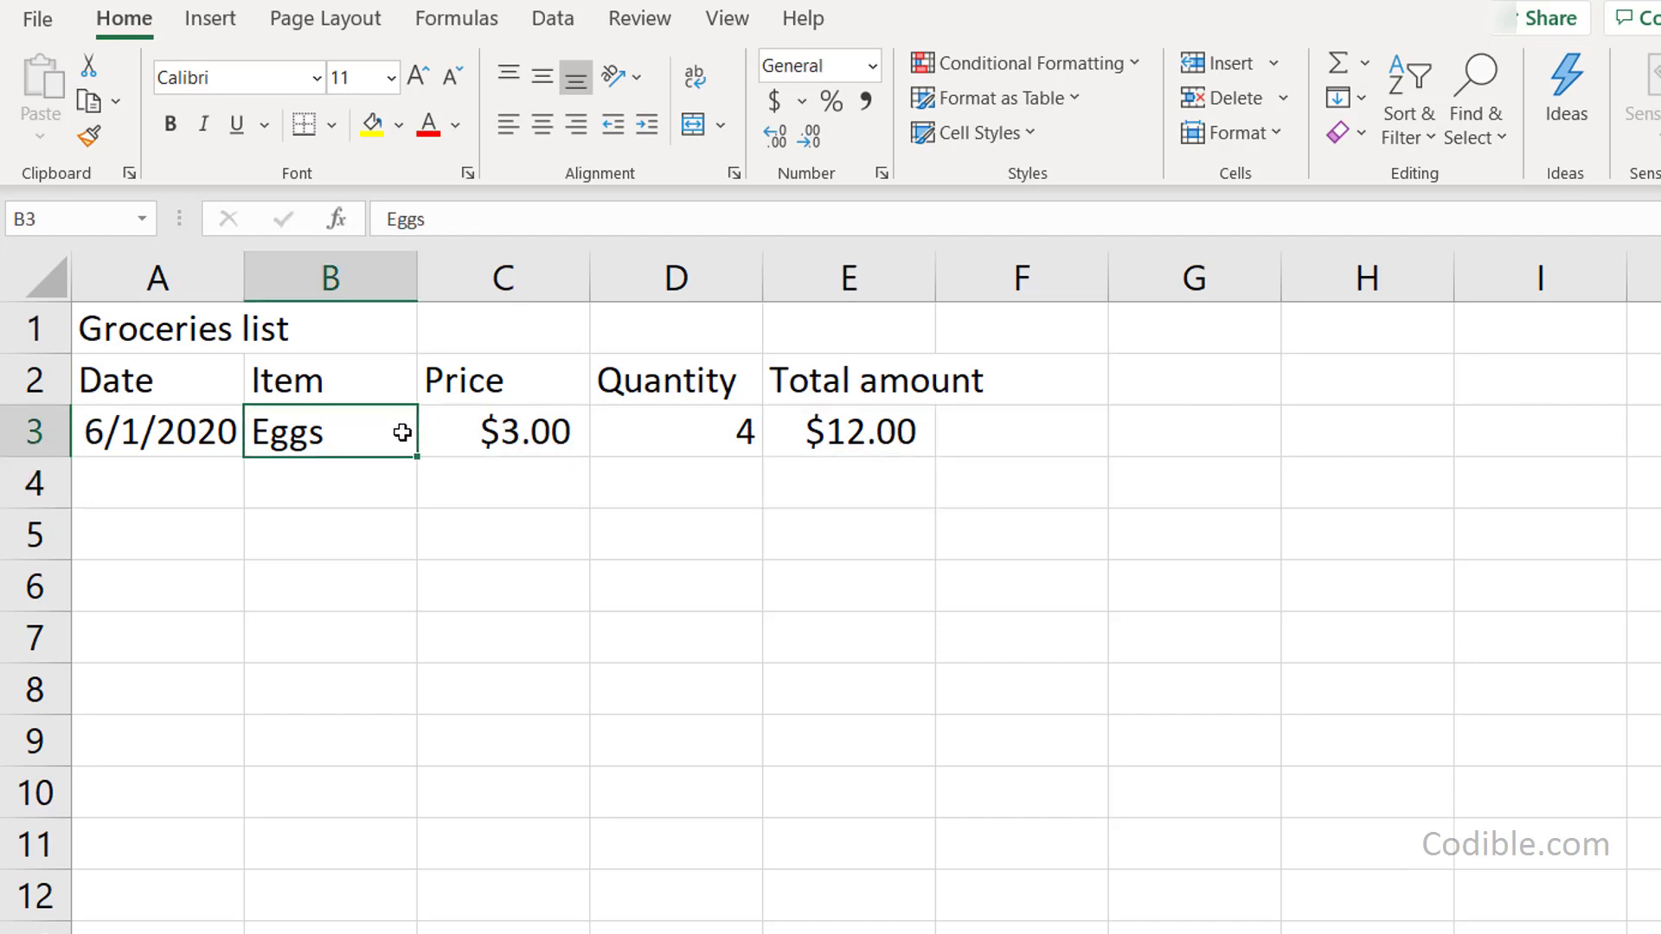
left_click(524, 431)
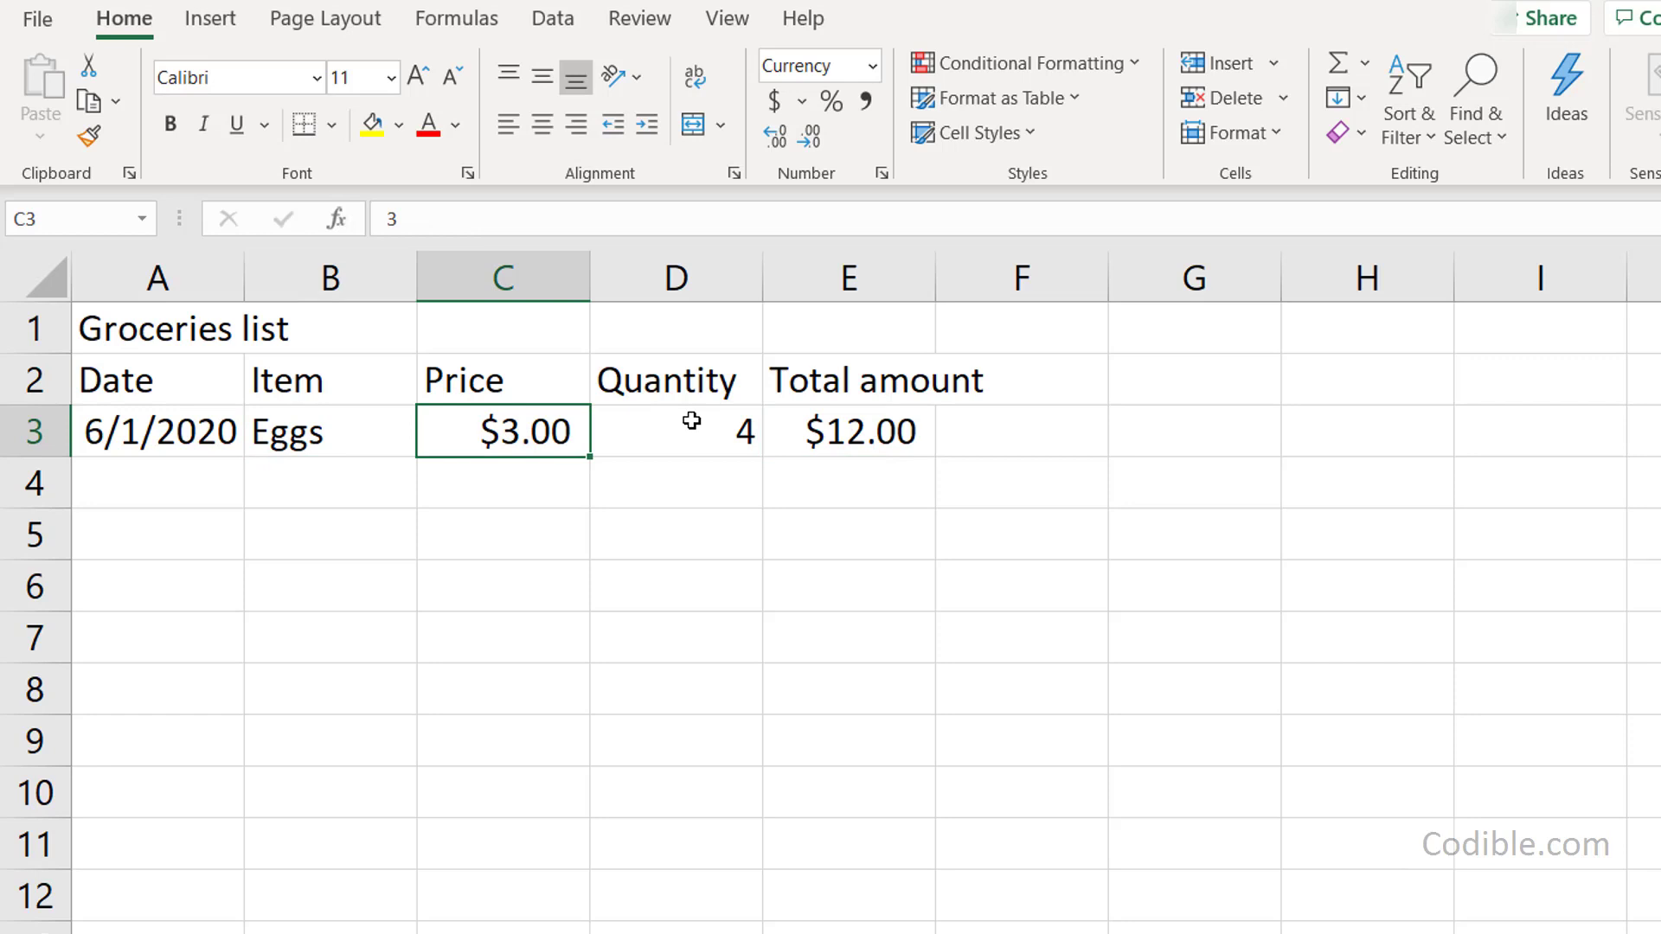
left_click(691, 421)
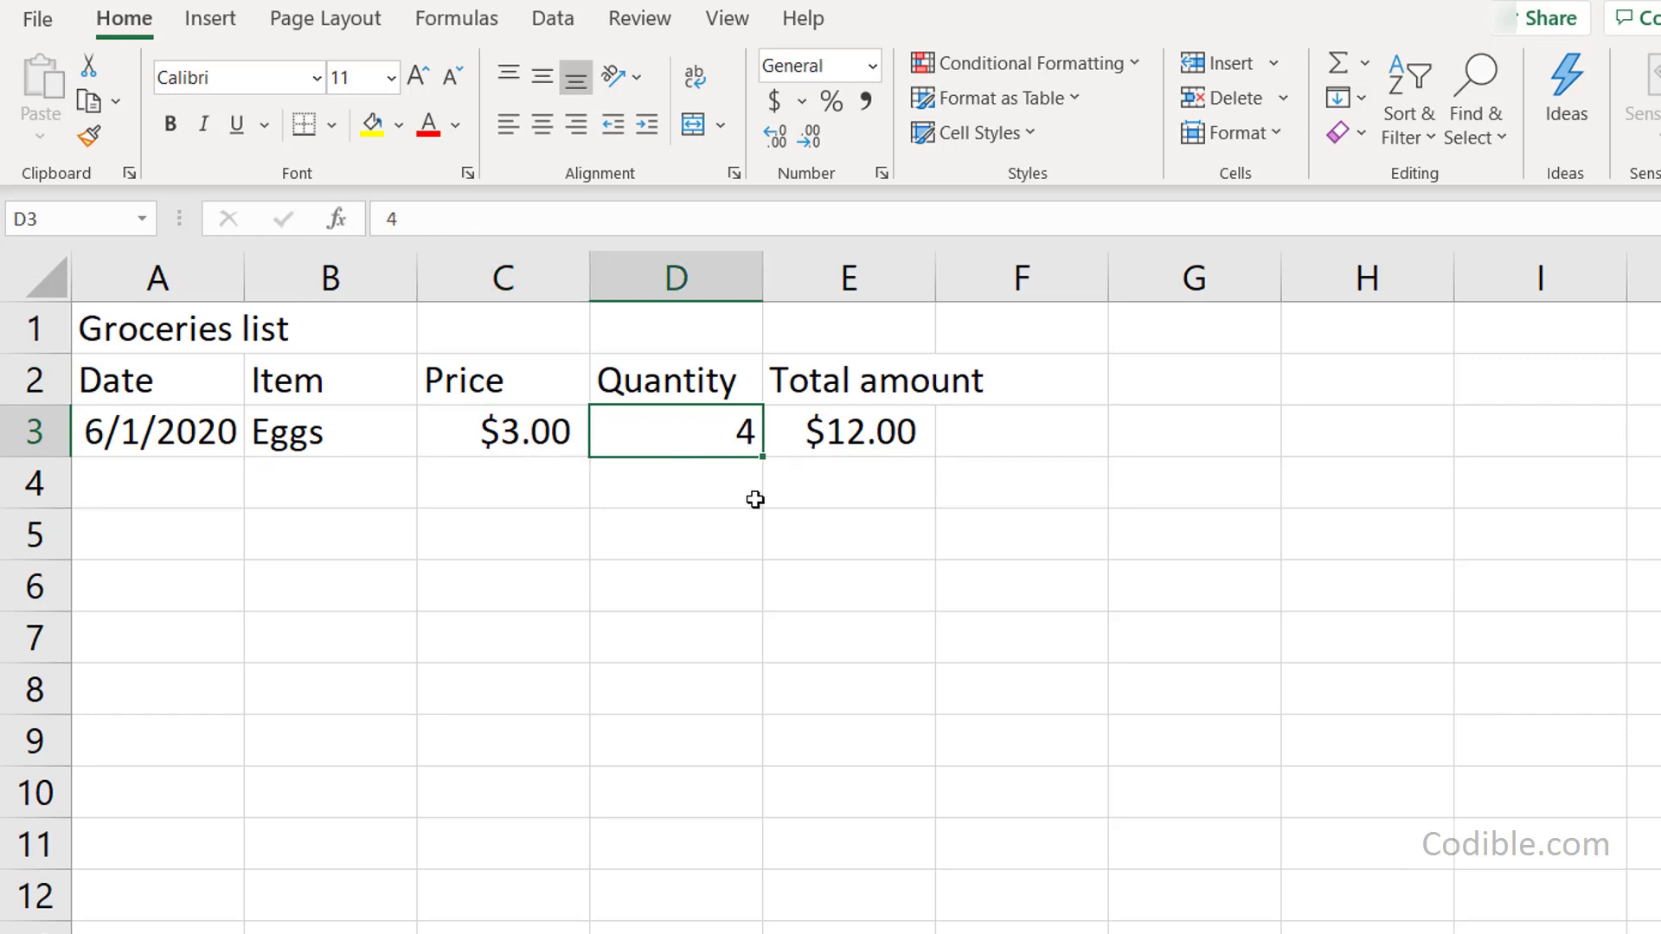
left_click(212, 487)
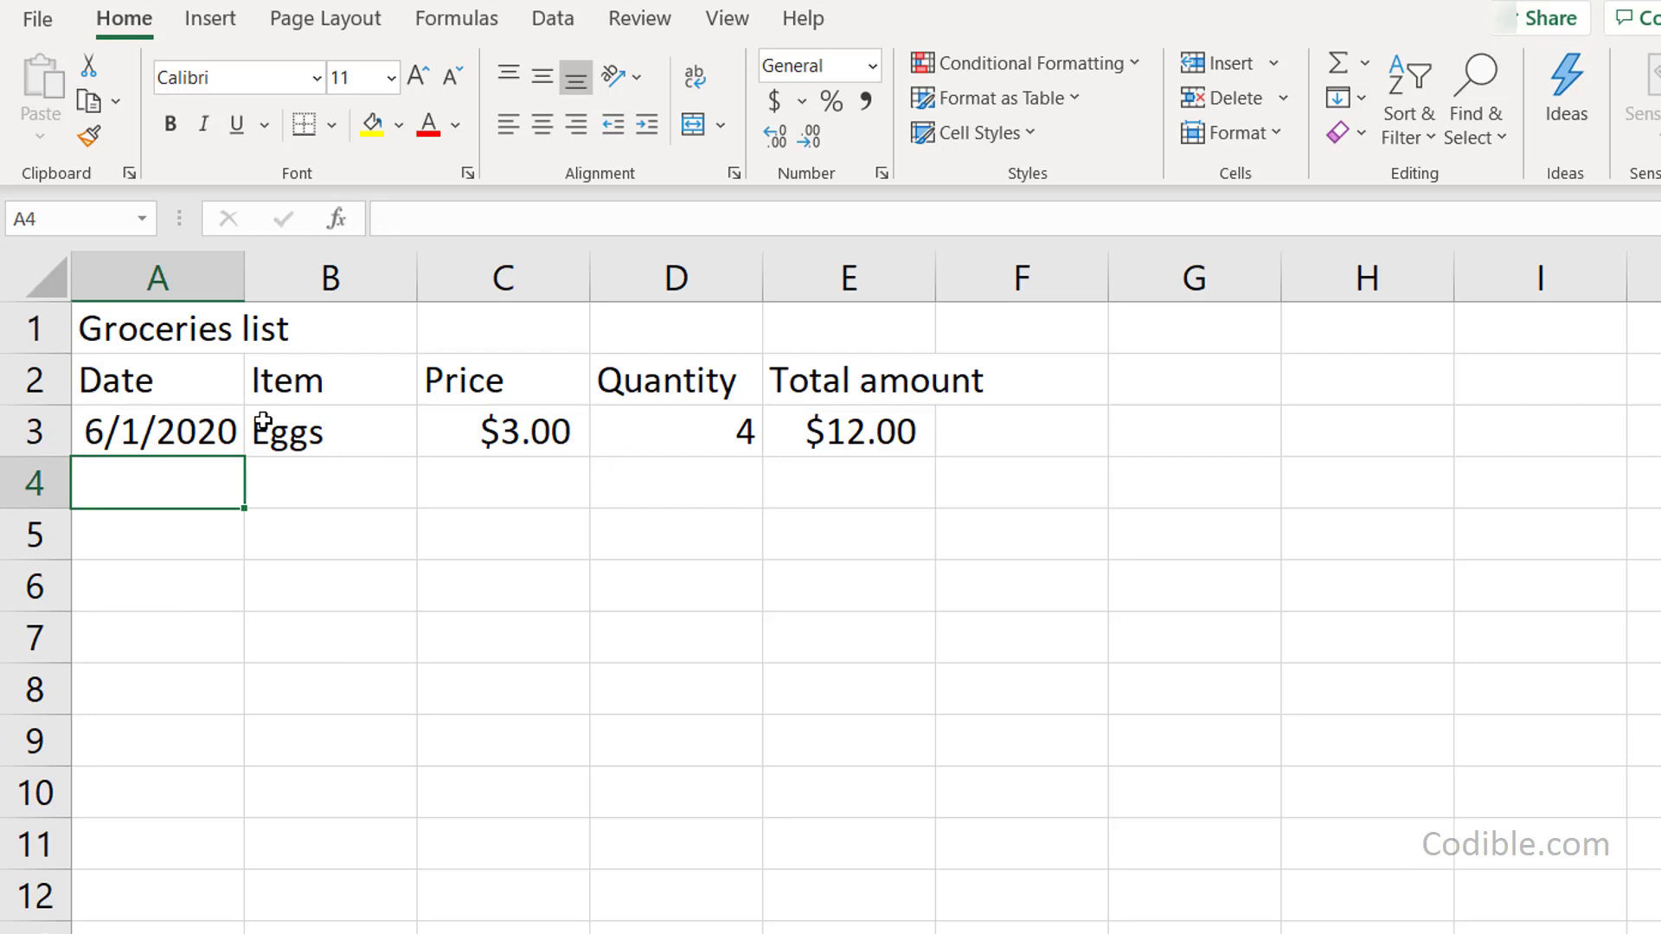
- Fill row 4 with date 6/2/2020, item Bread, price $2 and quantity 3
type("6/2/2020")
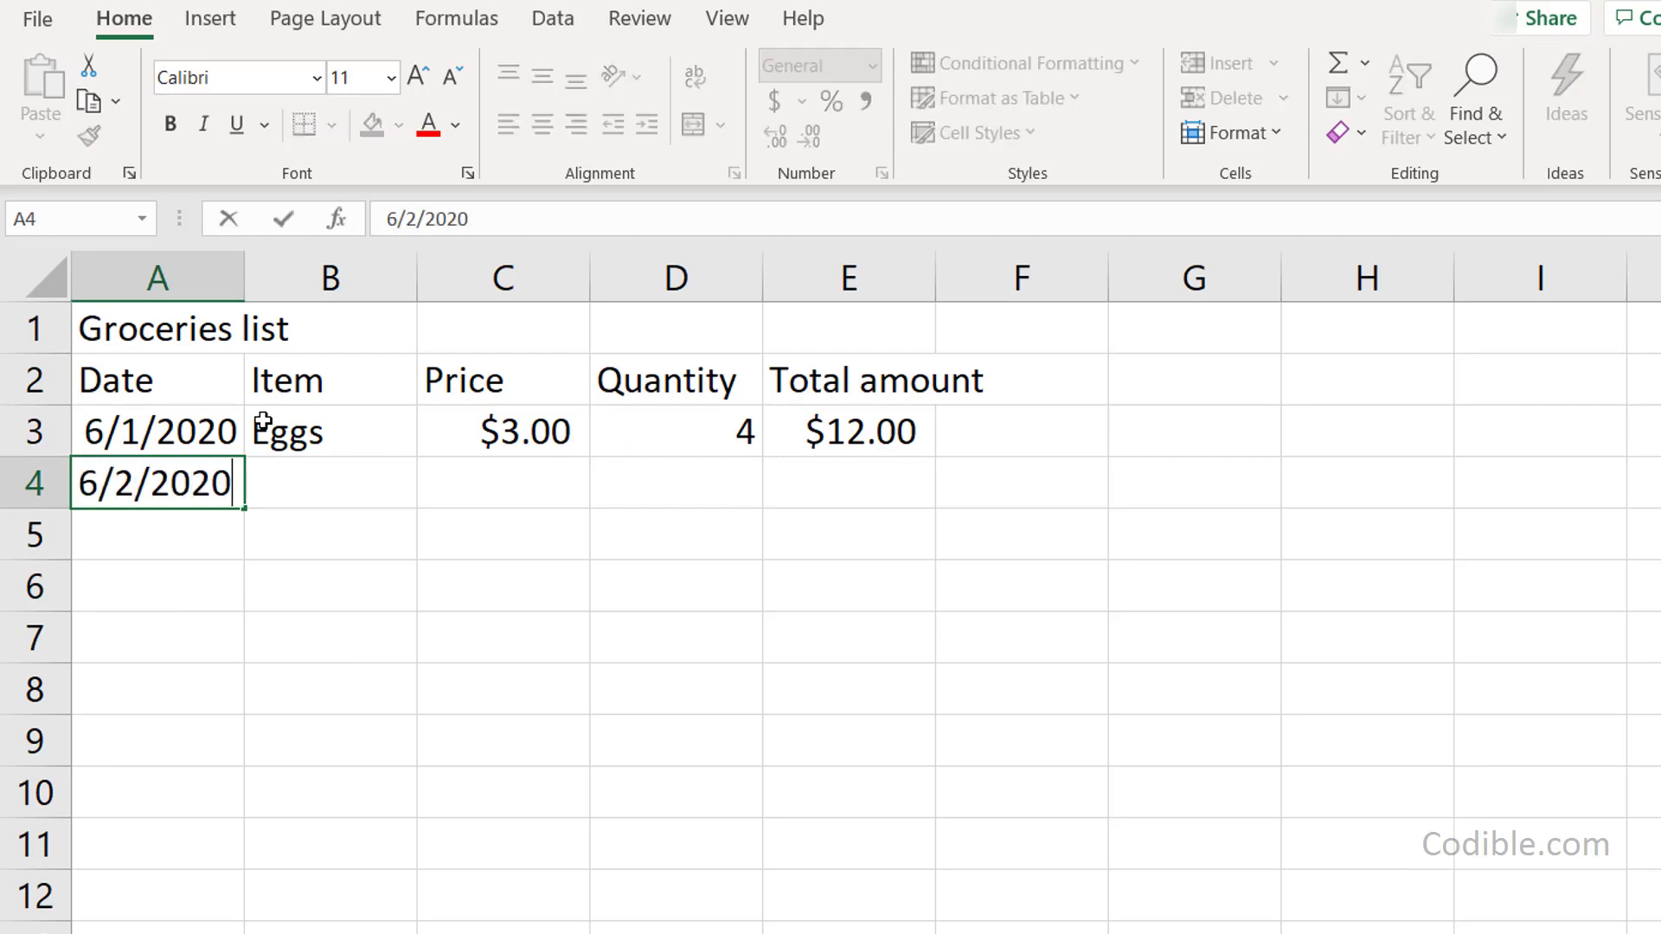
key("Tab")
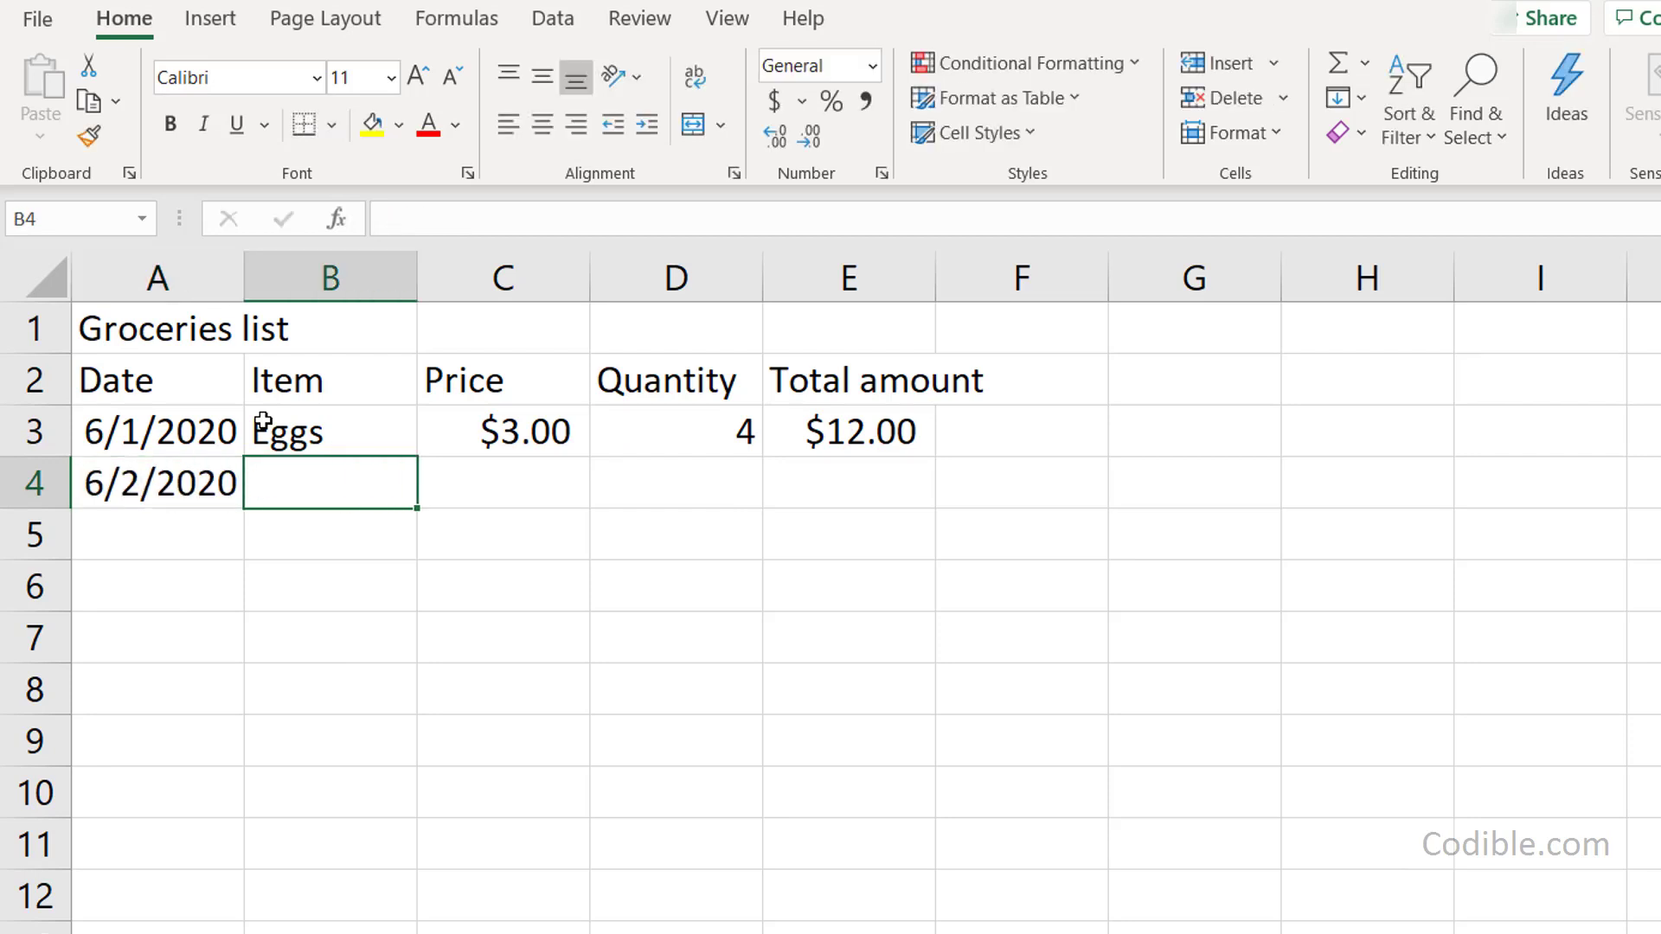
type("Bread")
key("Tab")
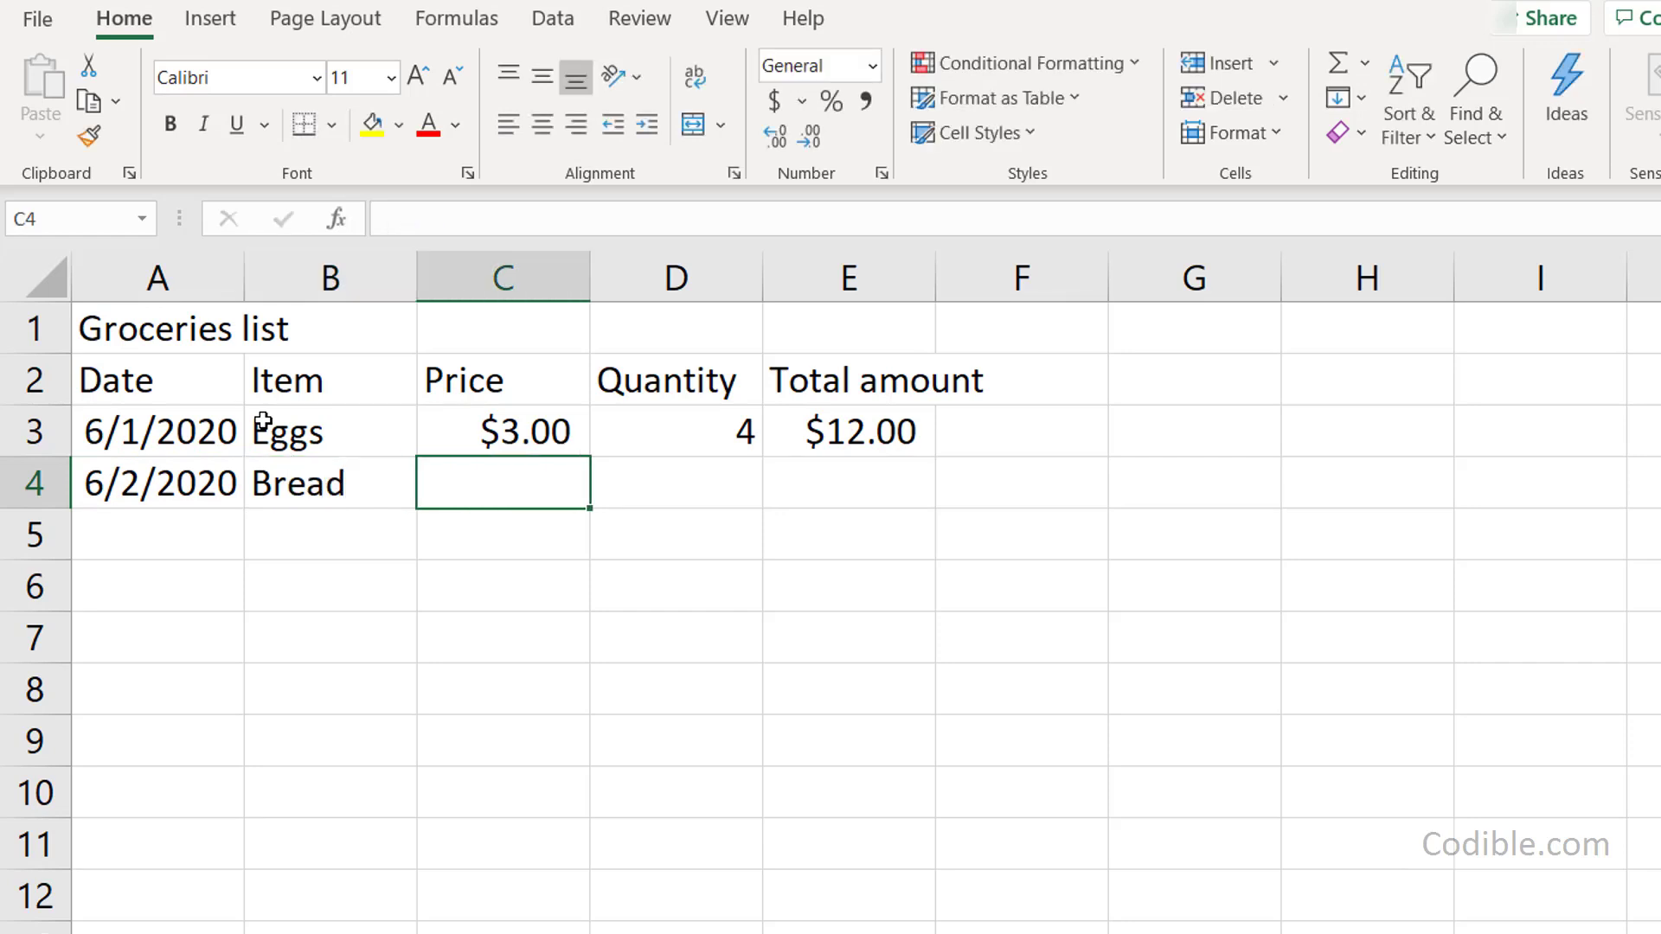
type("$2")
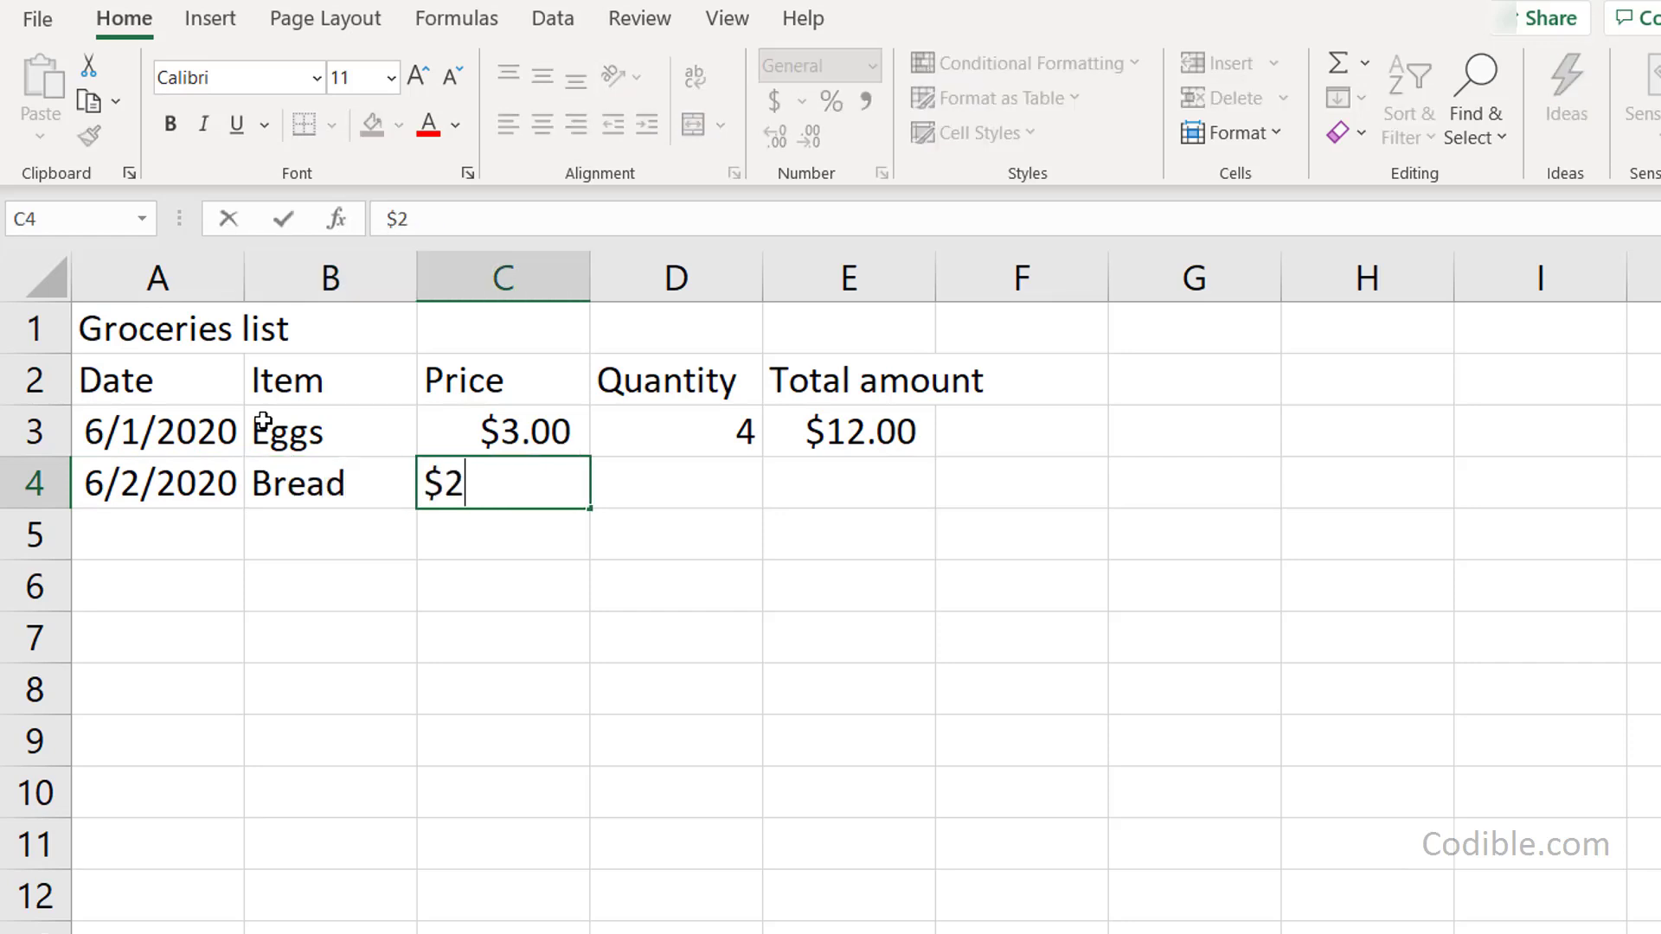
key("Return")
key("Up")
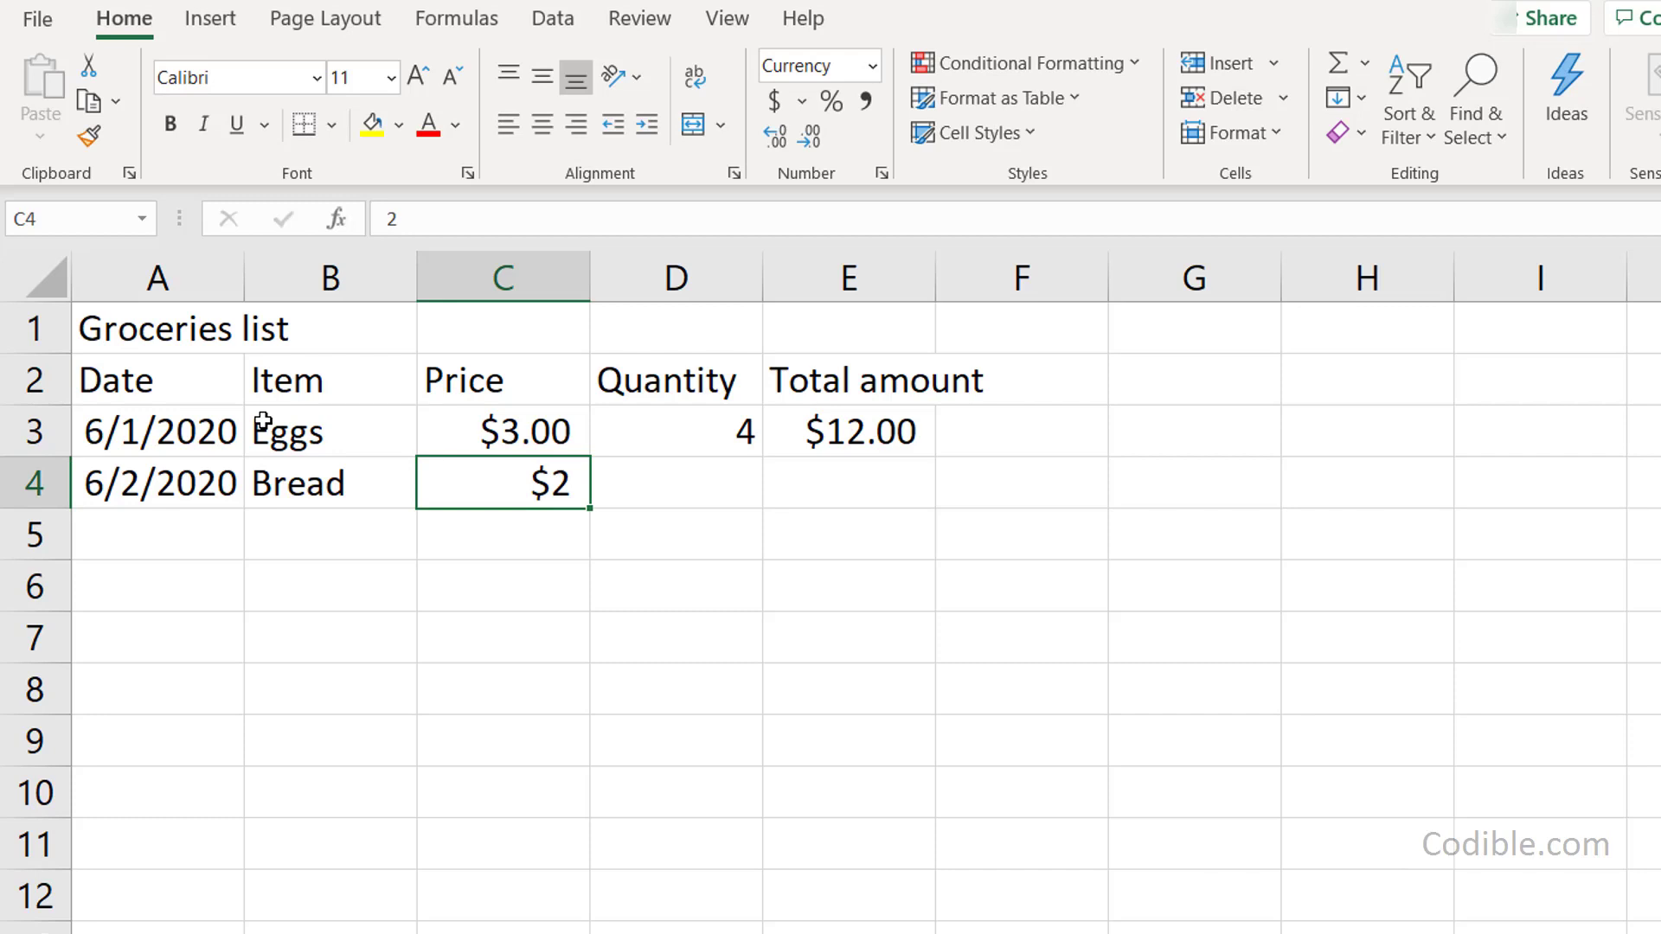
key("Right")
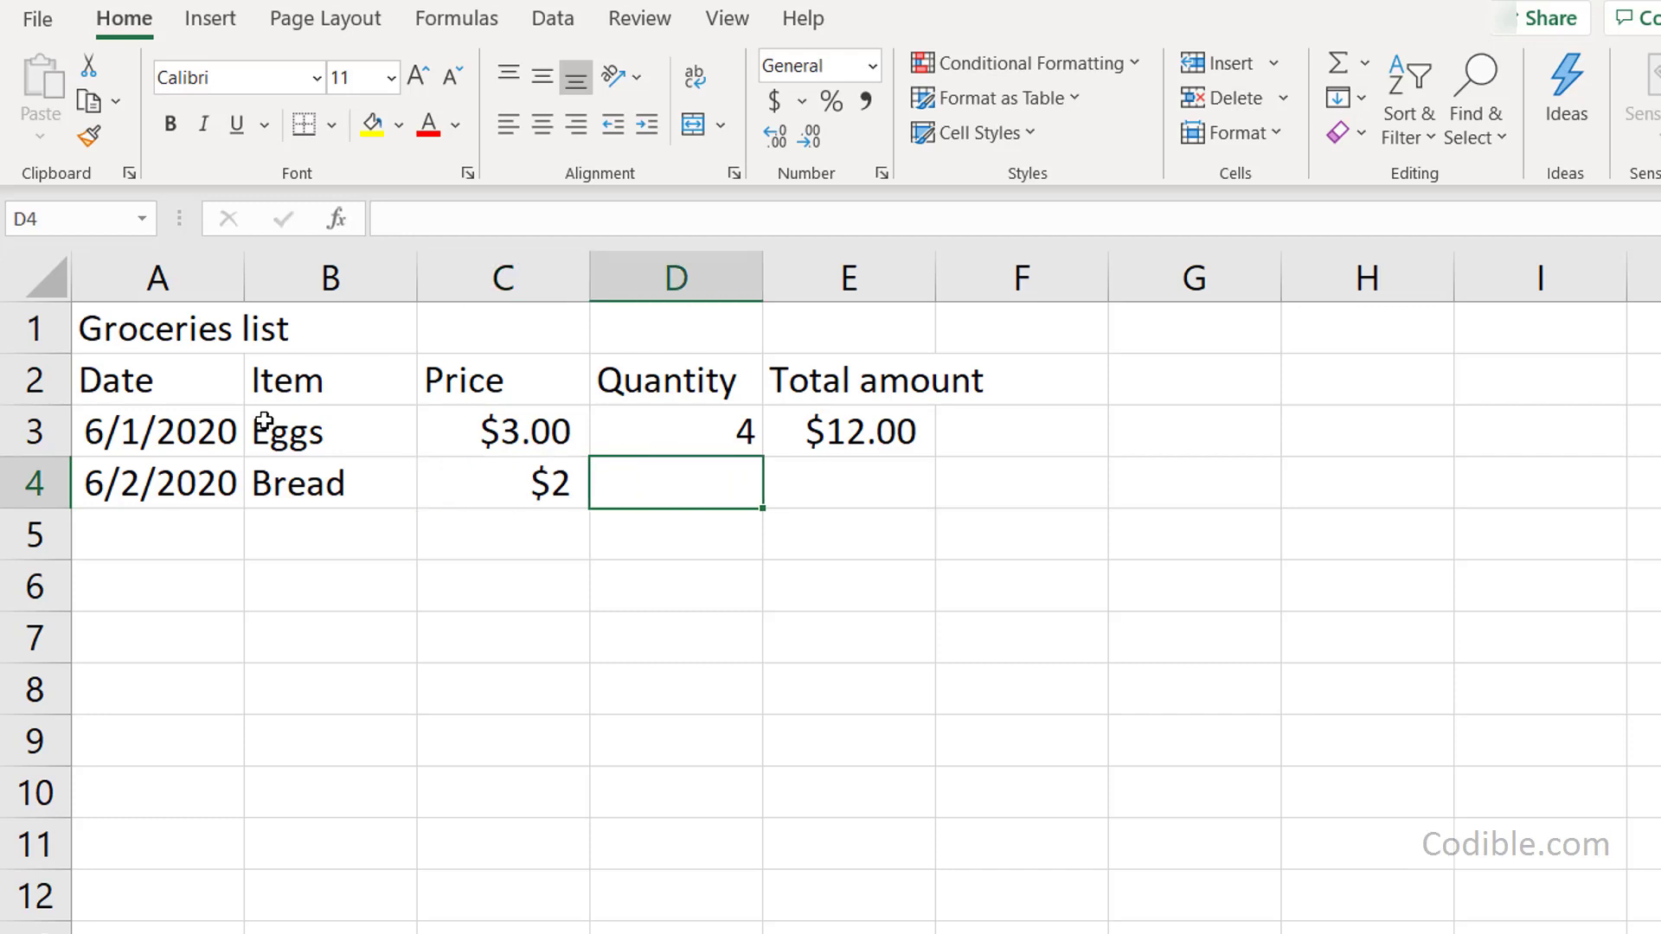
type("3")
key("Tab")
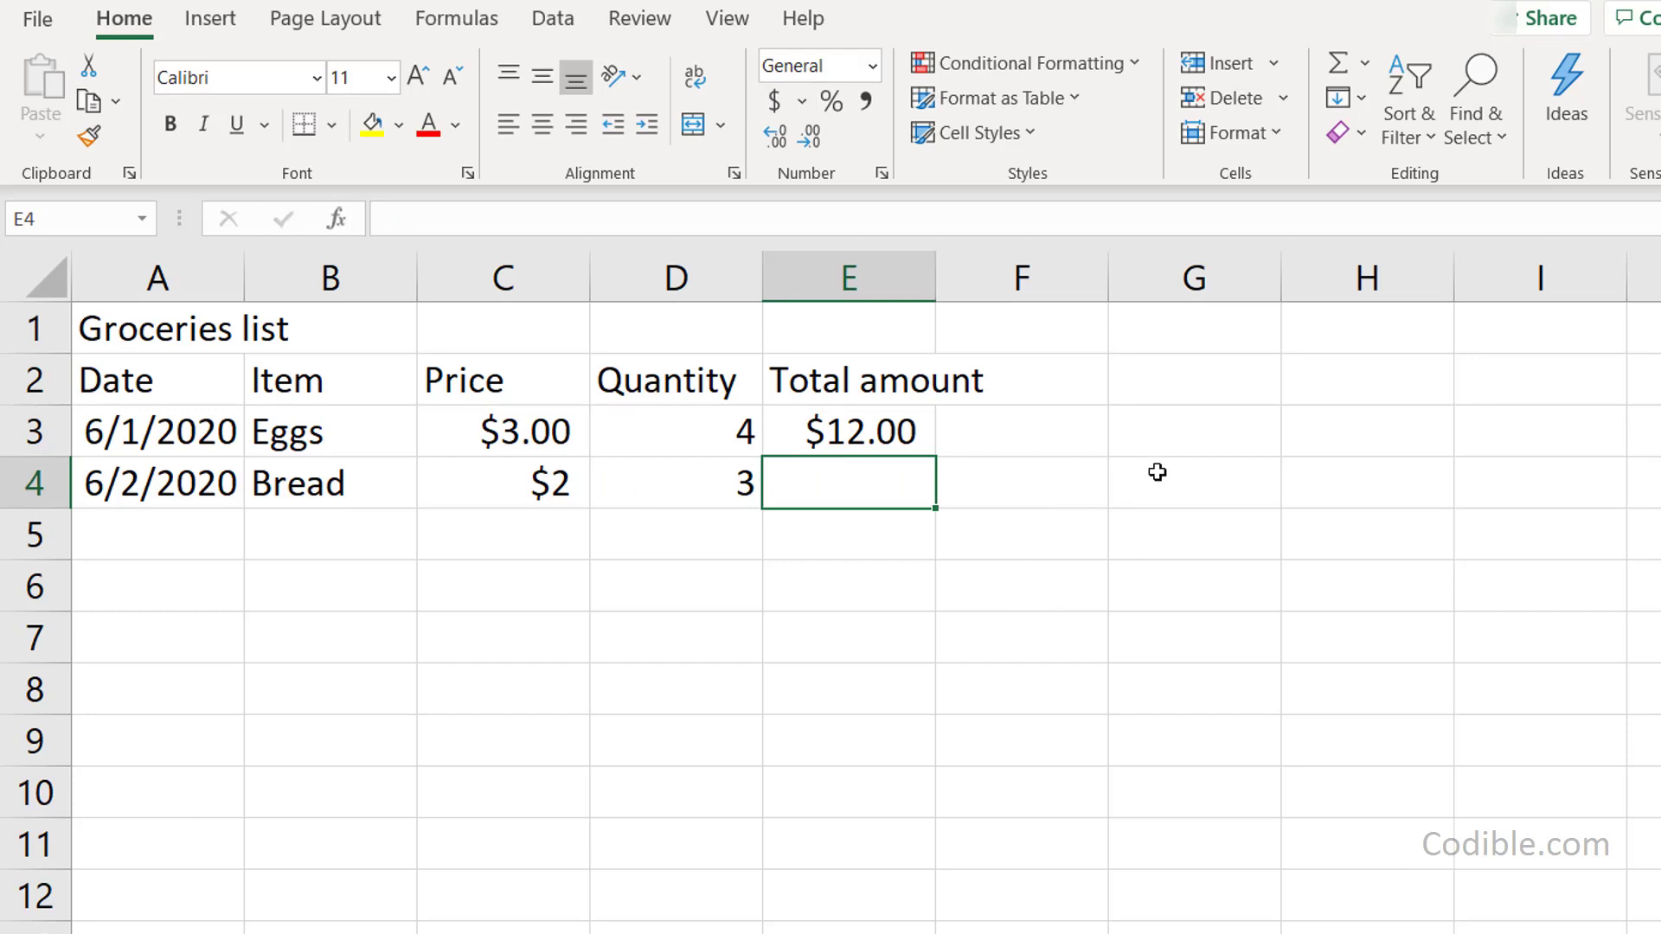
type("=")
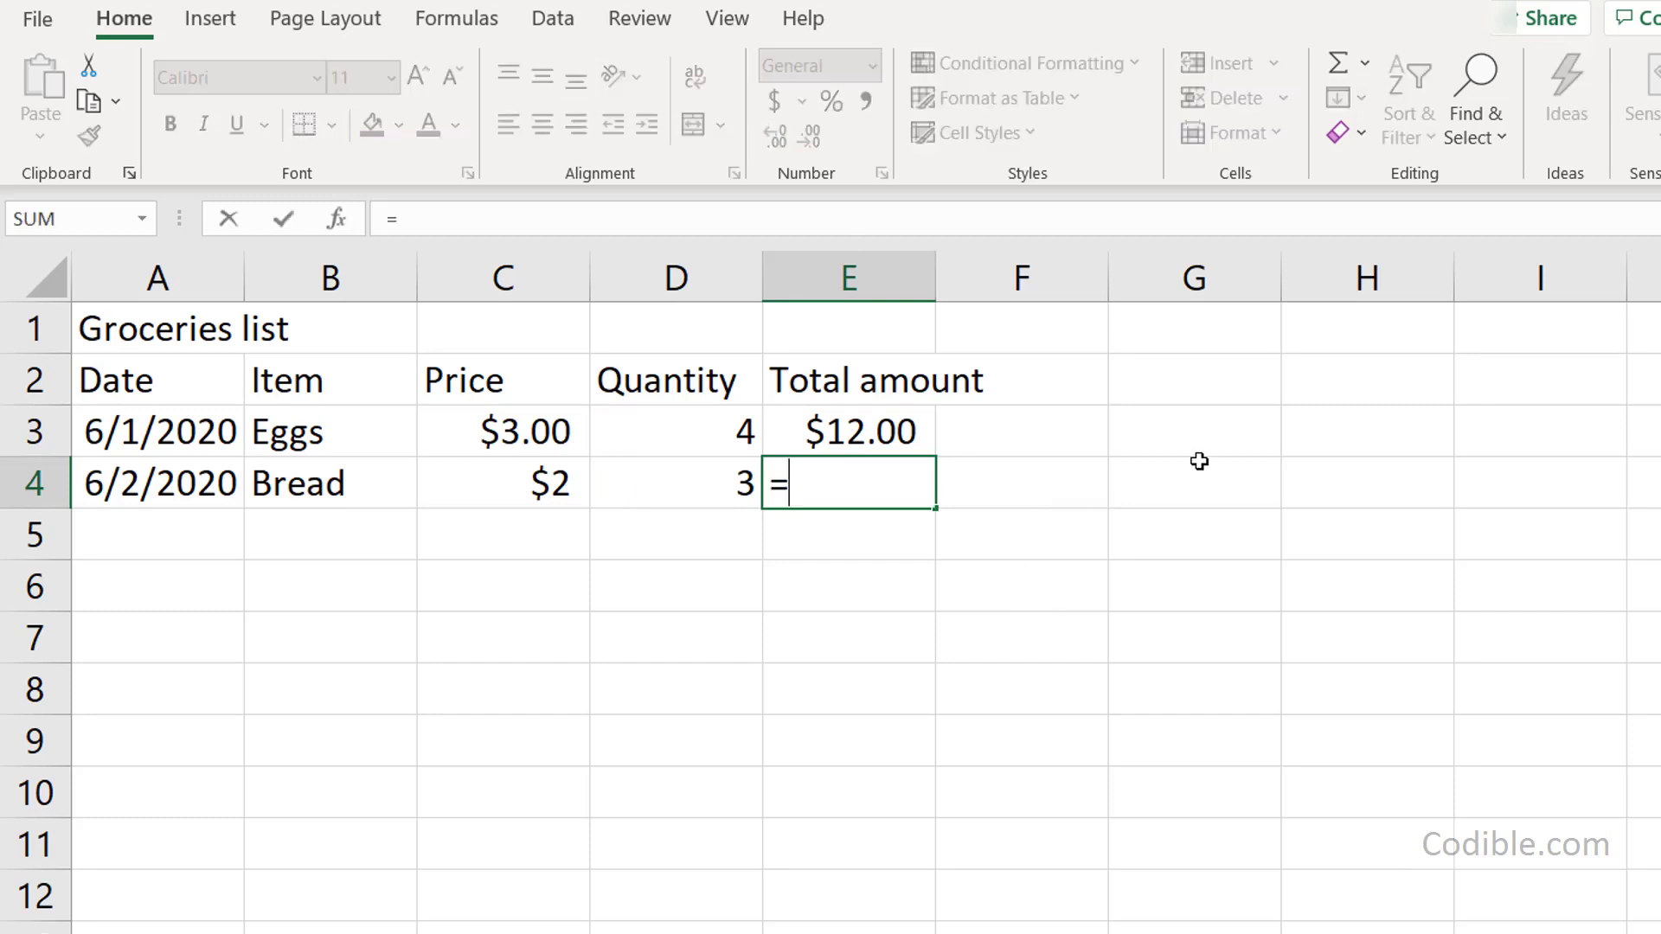
left_click(742, 486)
type("*")
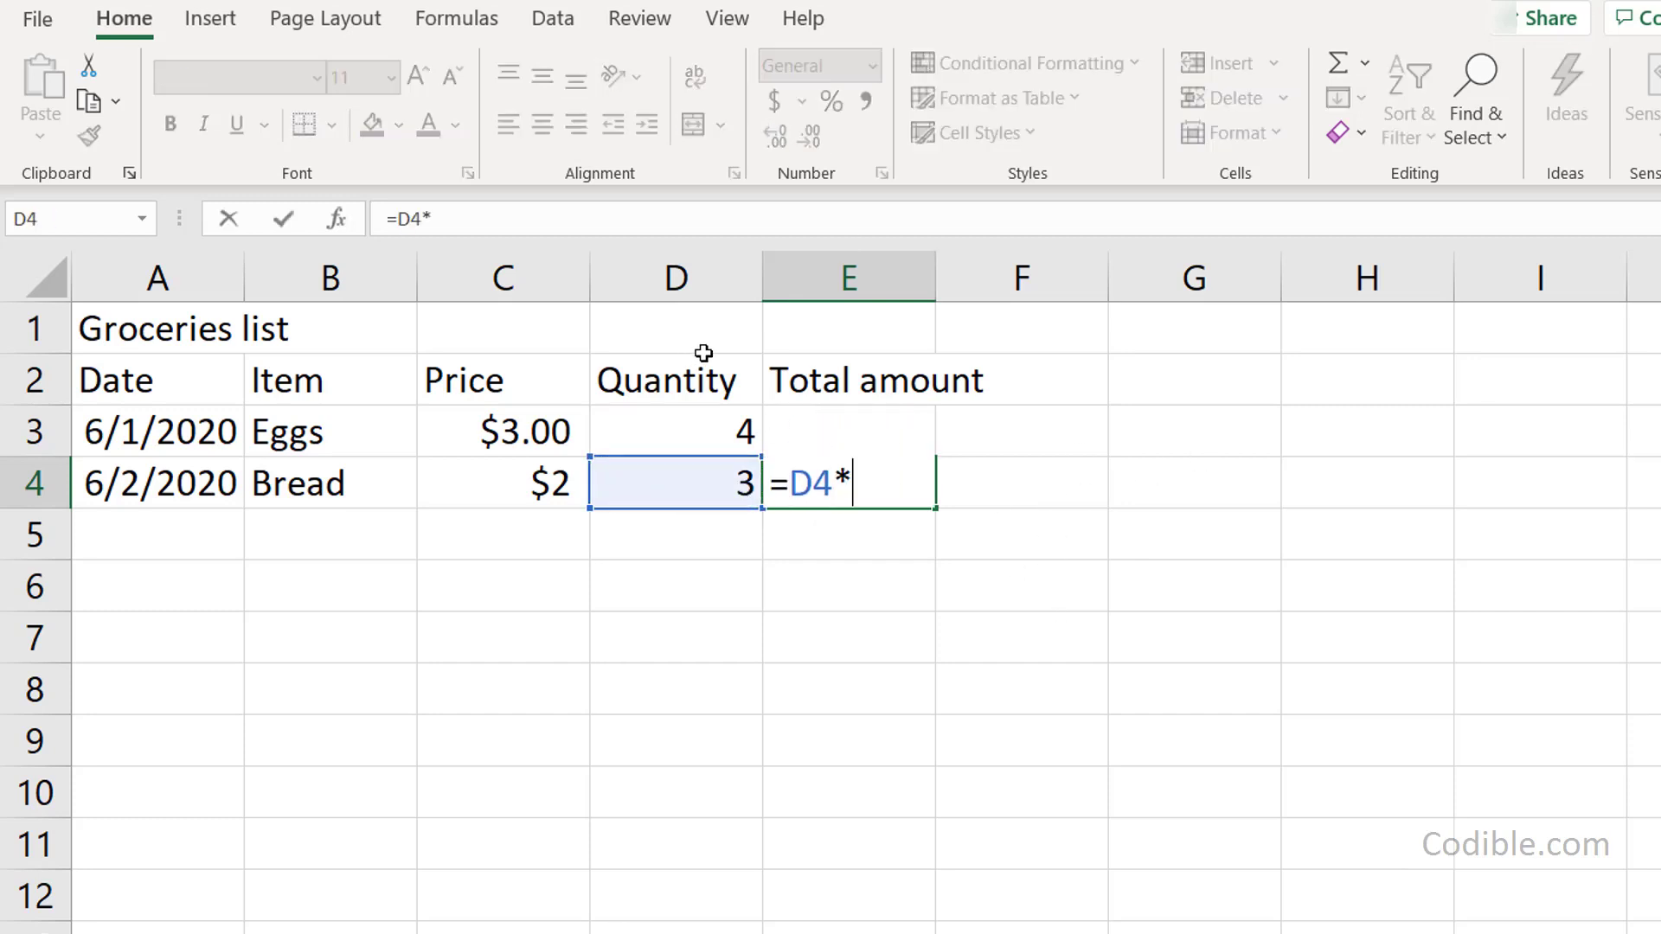
left_click(515, 502)
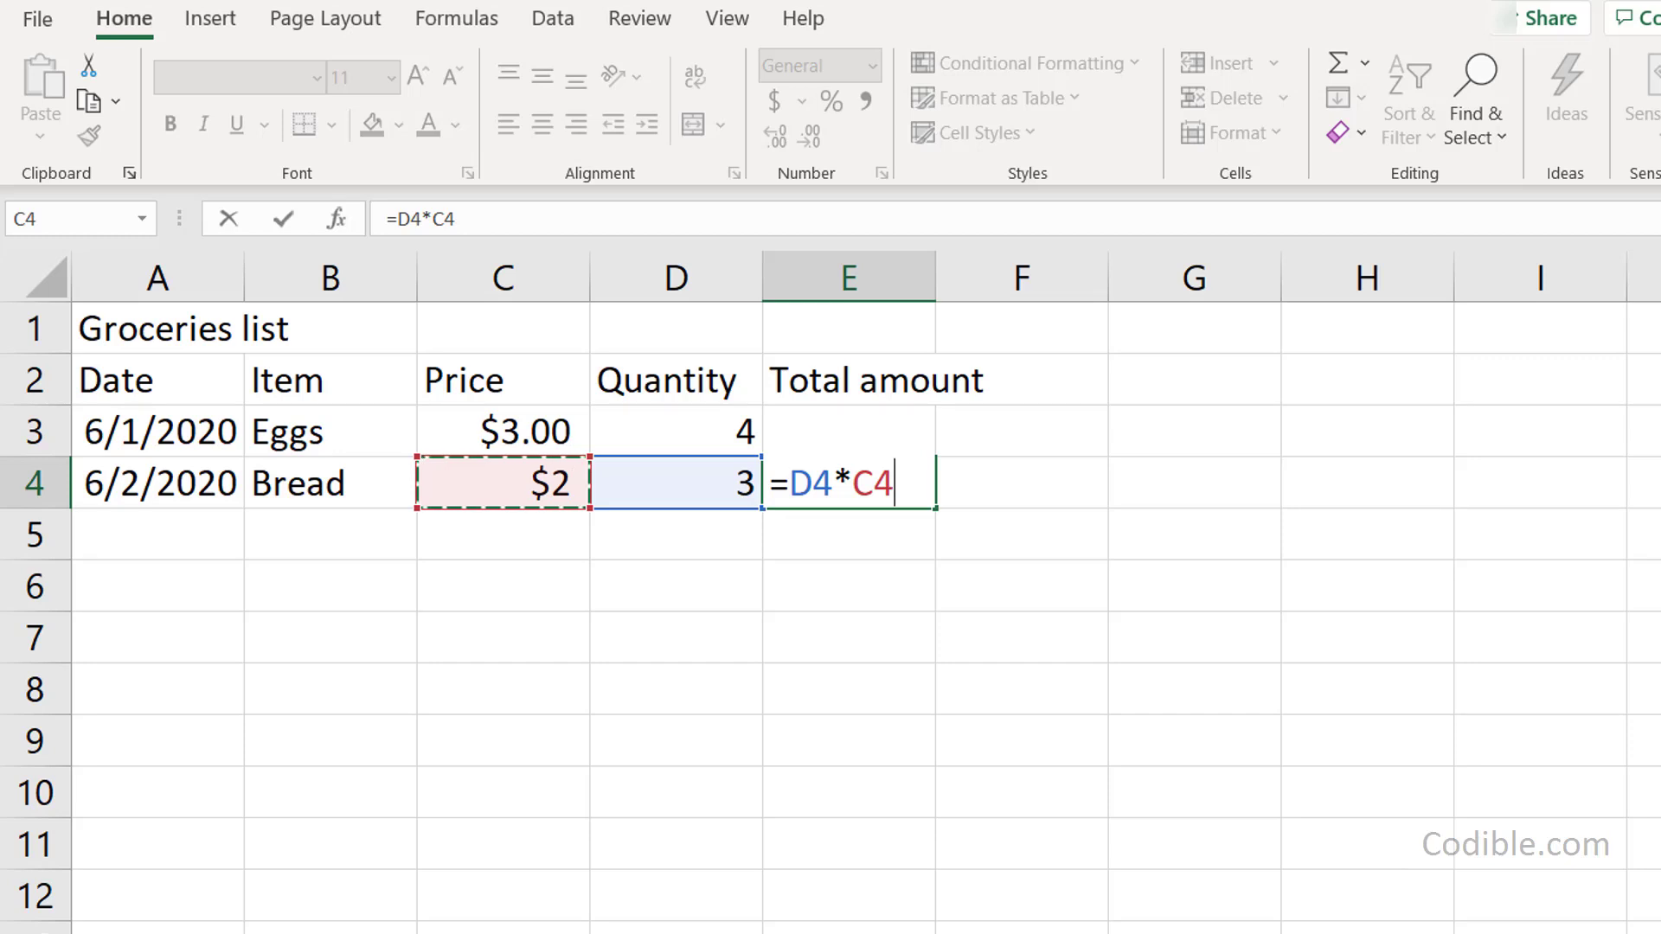
key("Return")
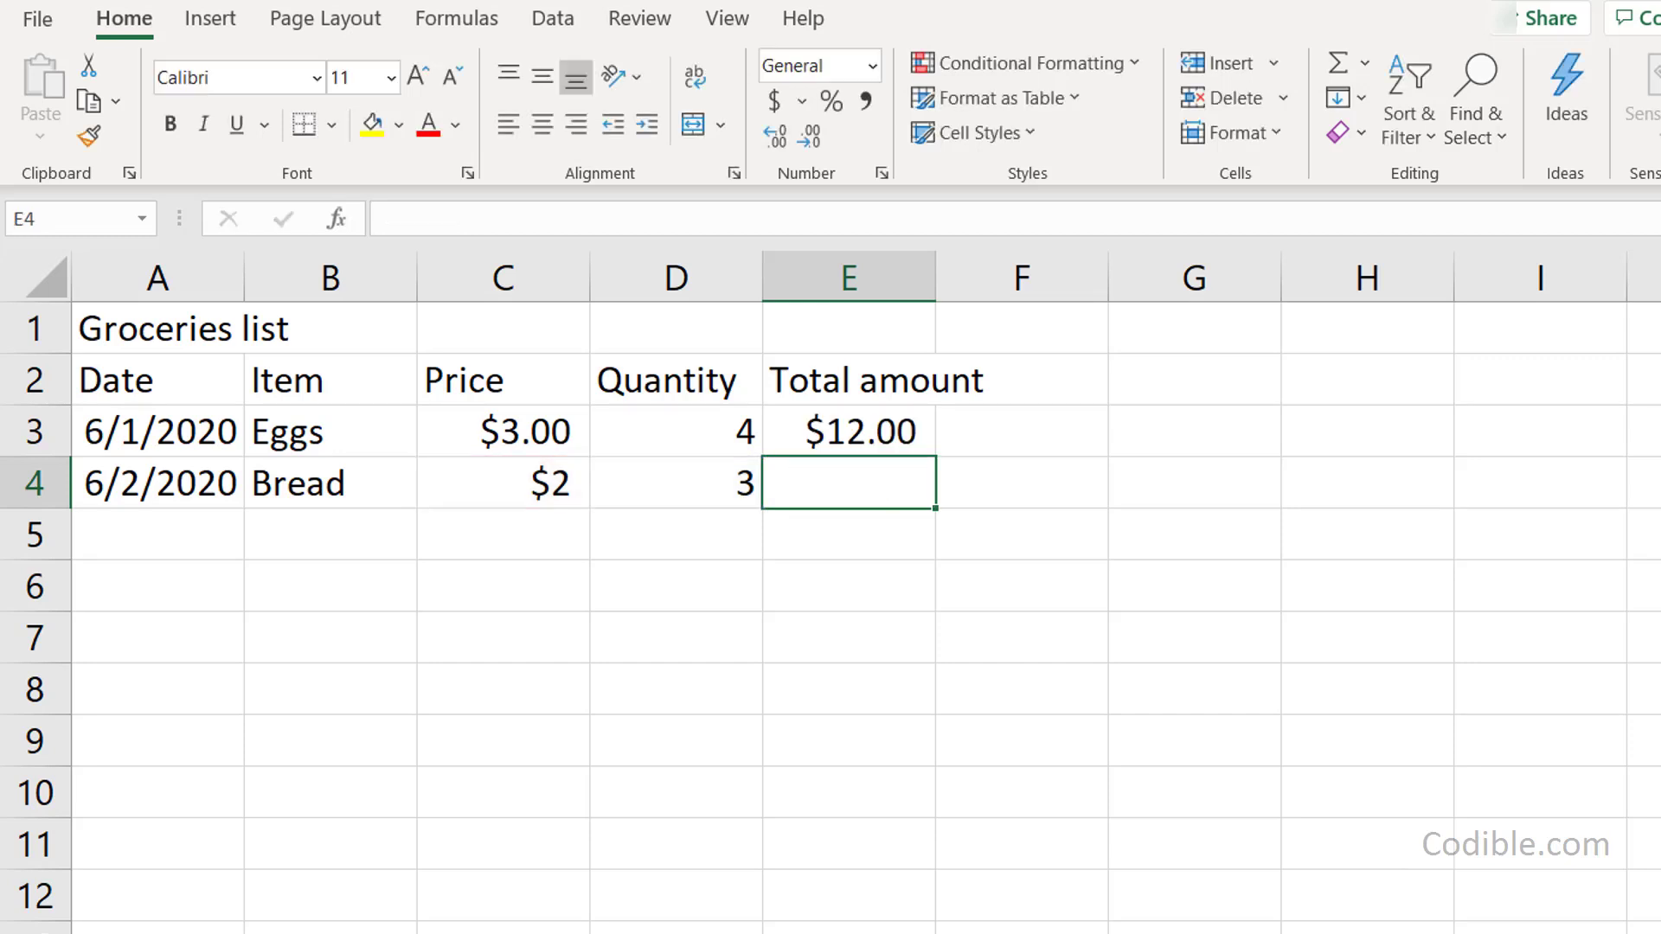
left_click(887, 431)
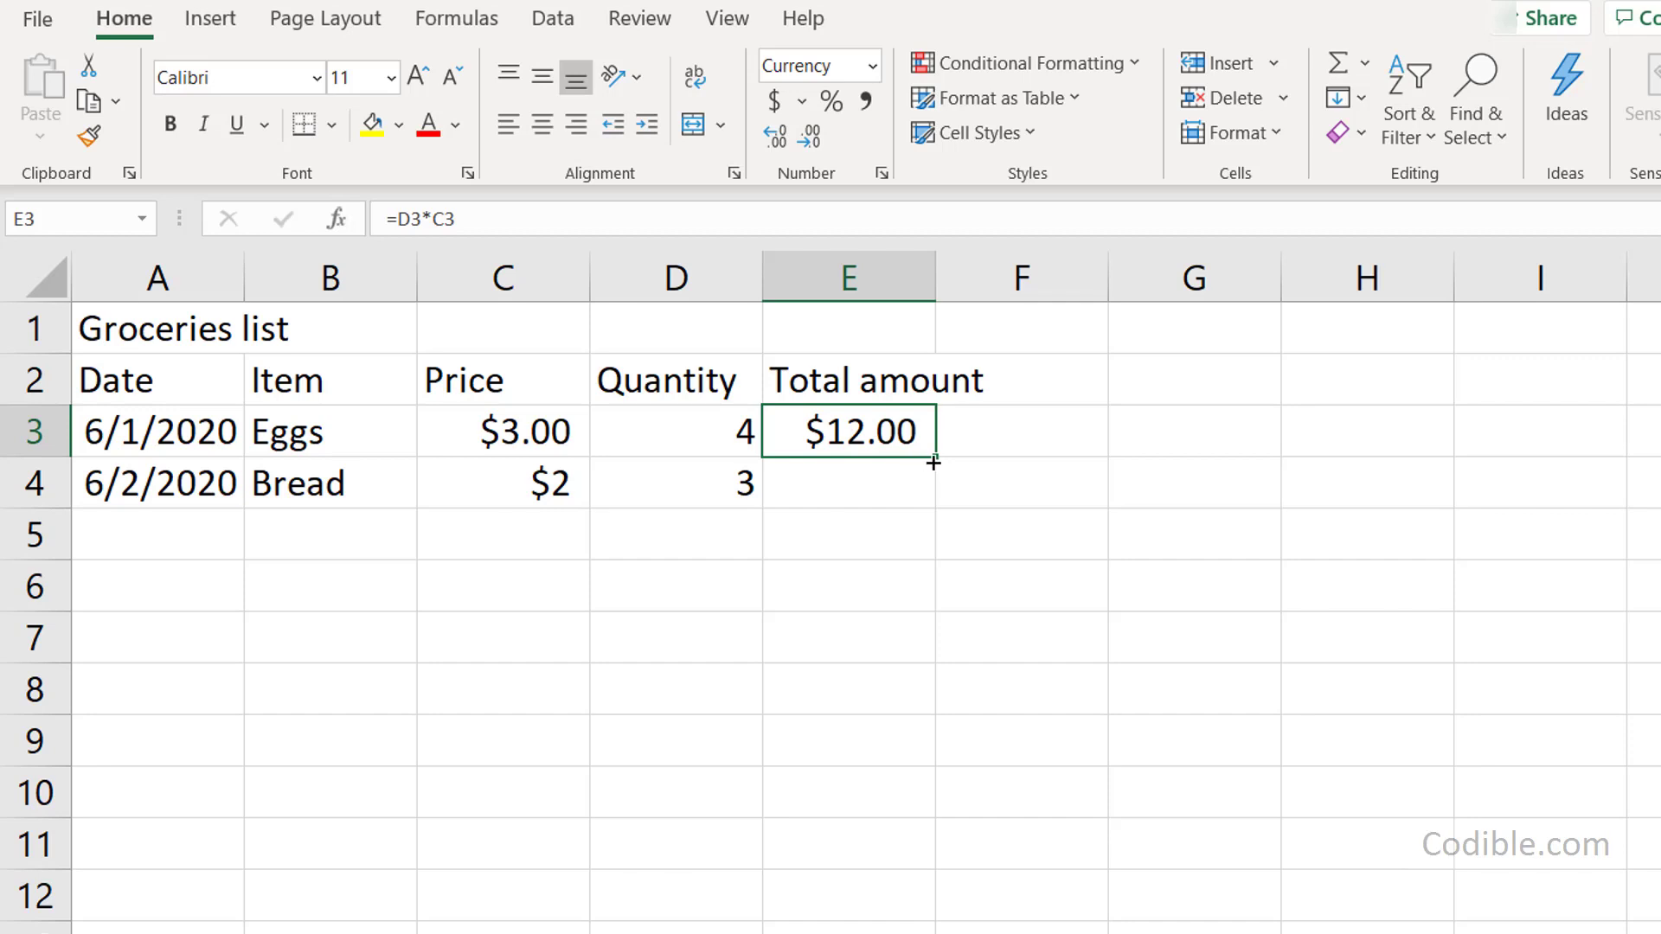
left_click_drag(932, 477, 912, 500)
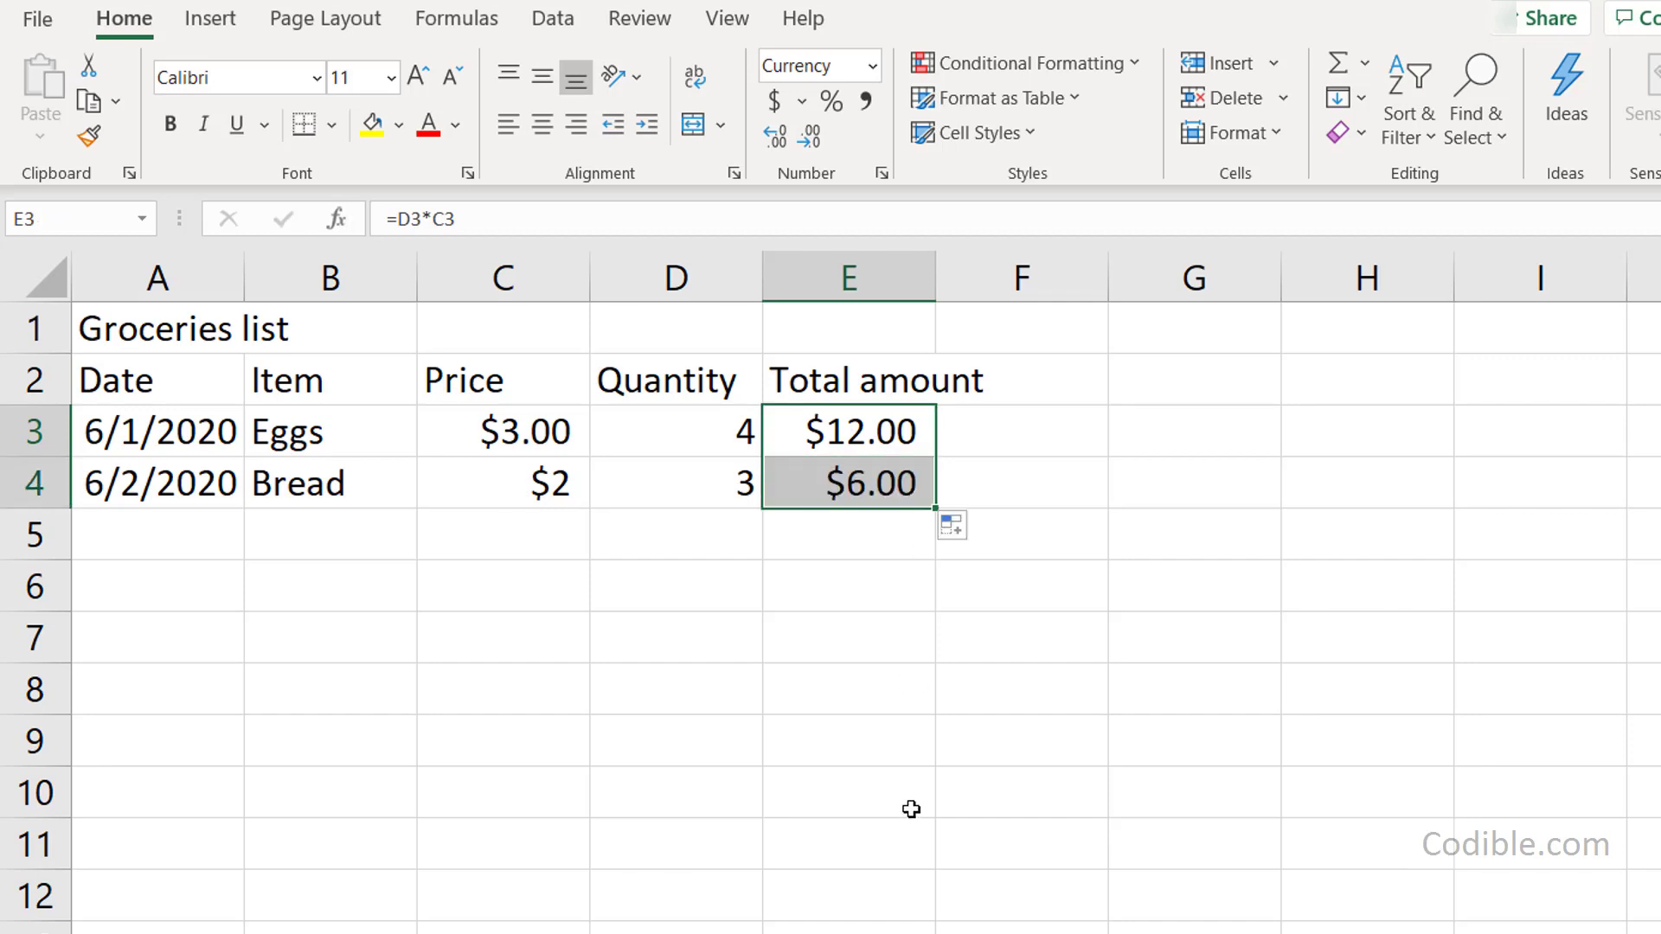
left_click(902, 484)
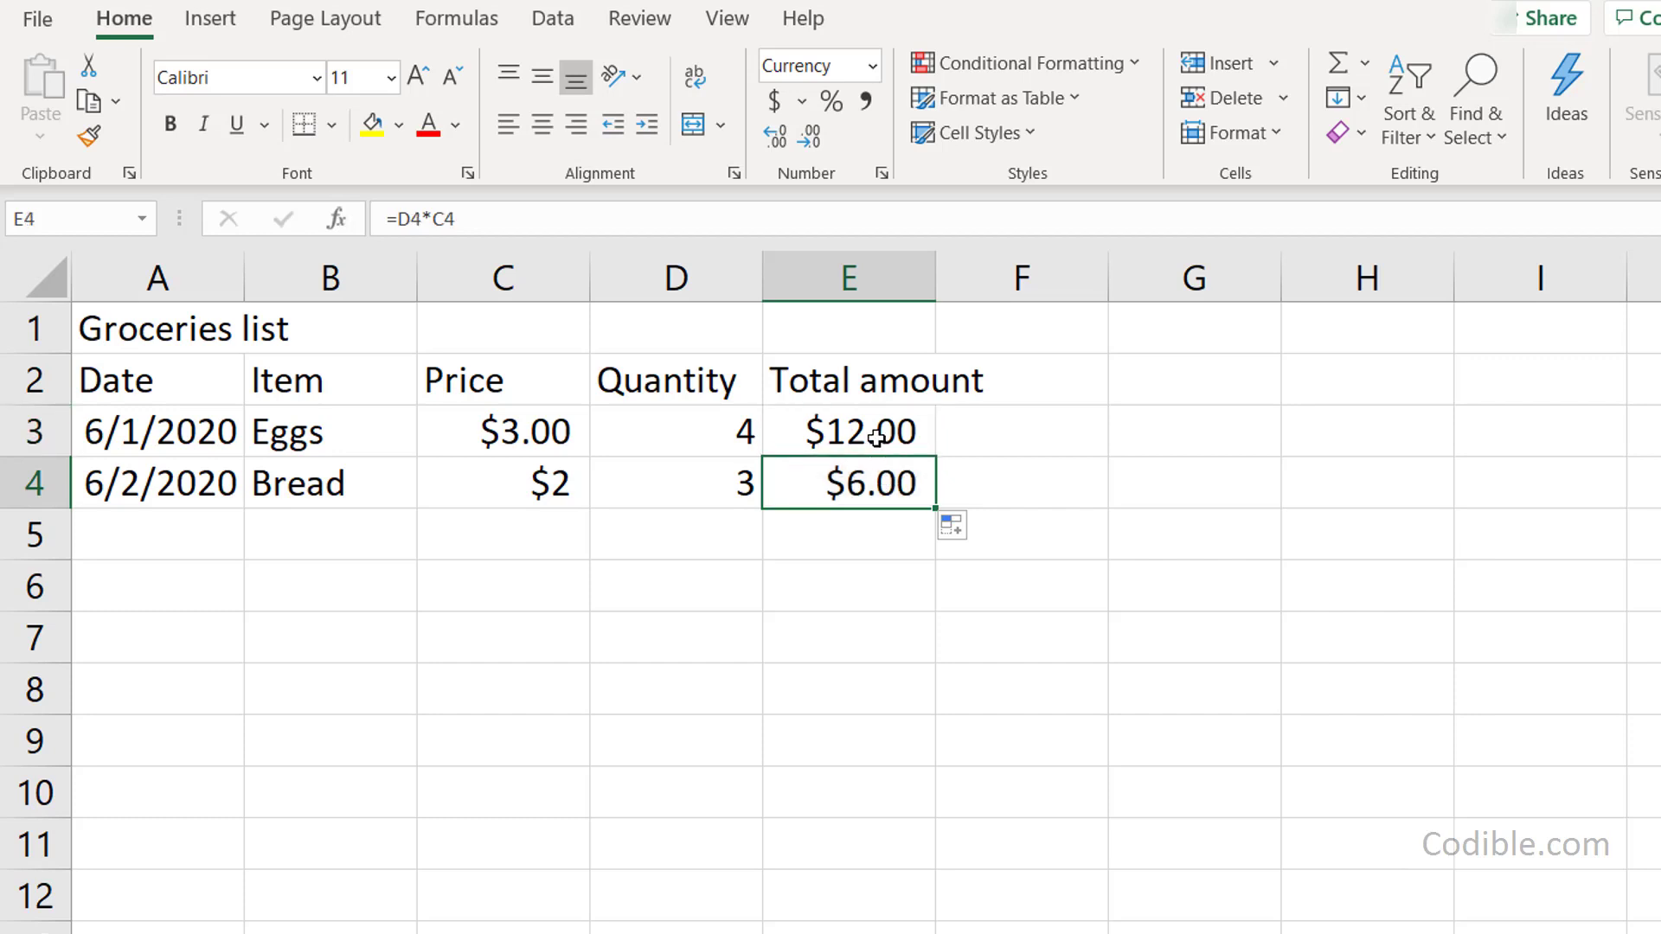
left_click(876, 437)
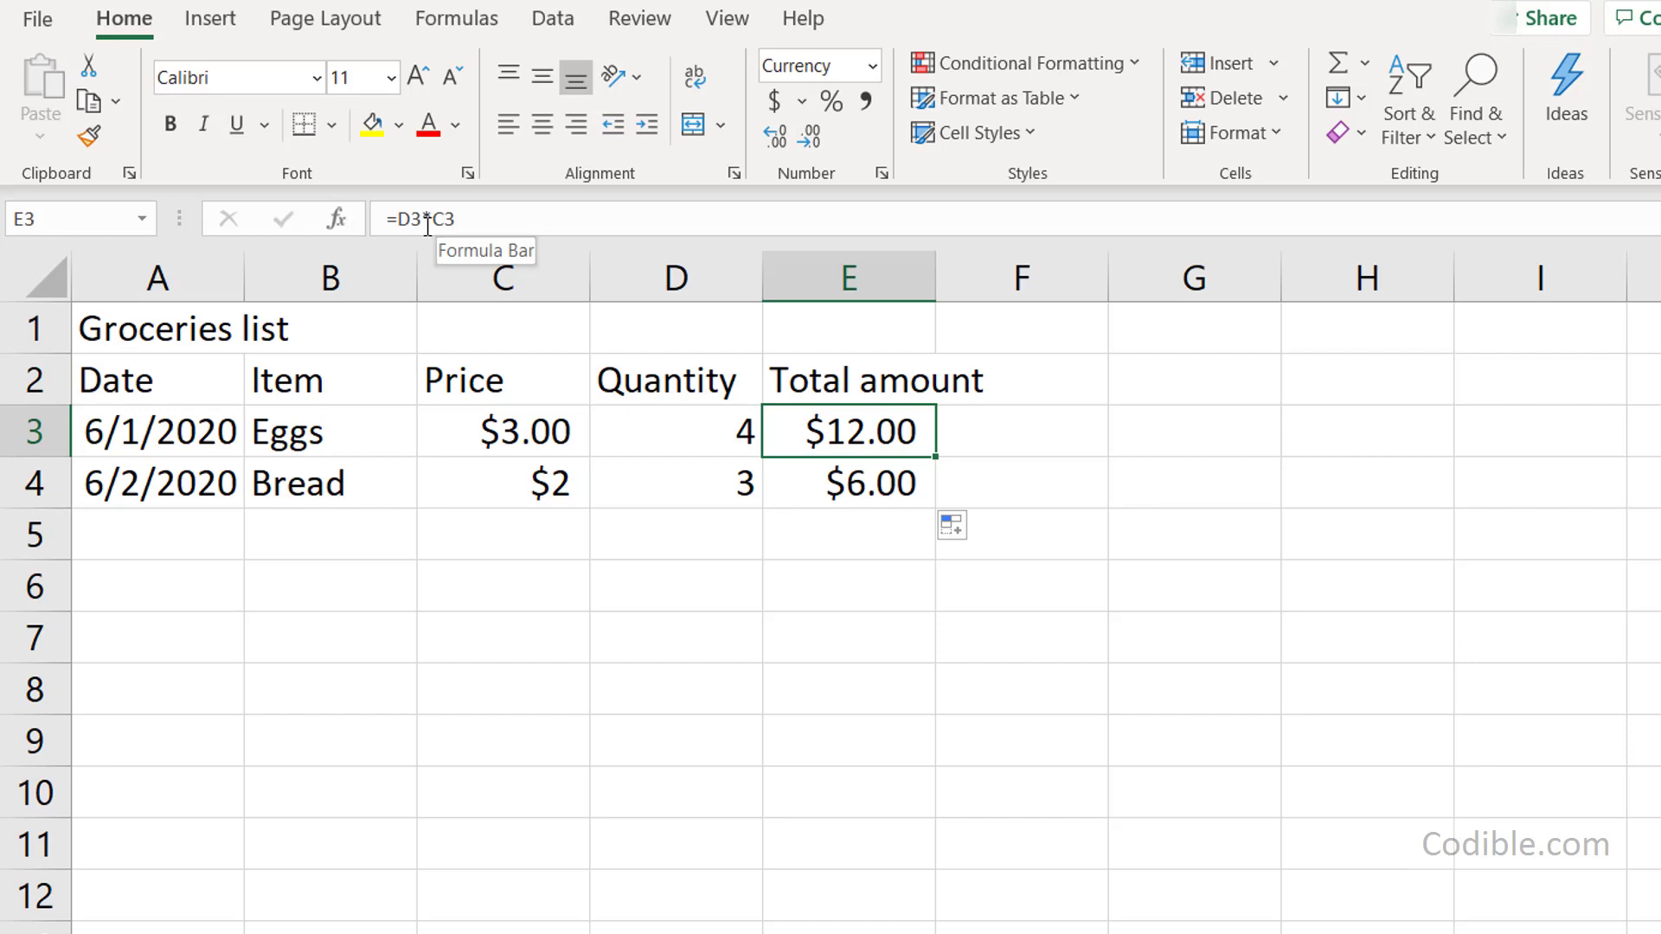
left_click(862, 489)
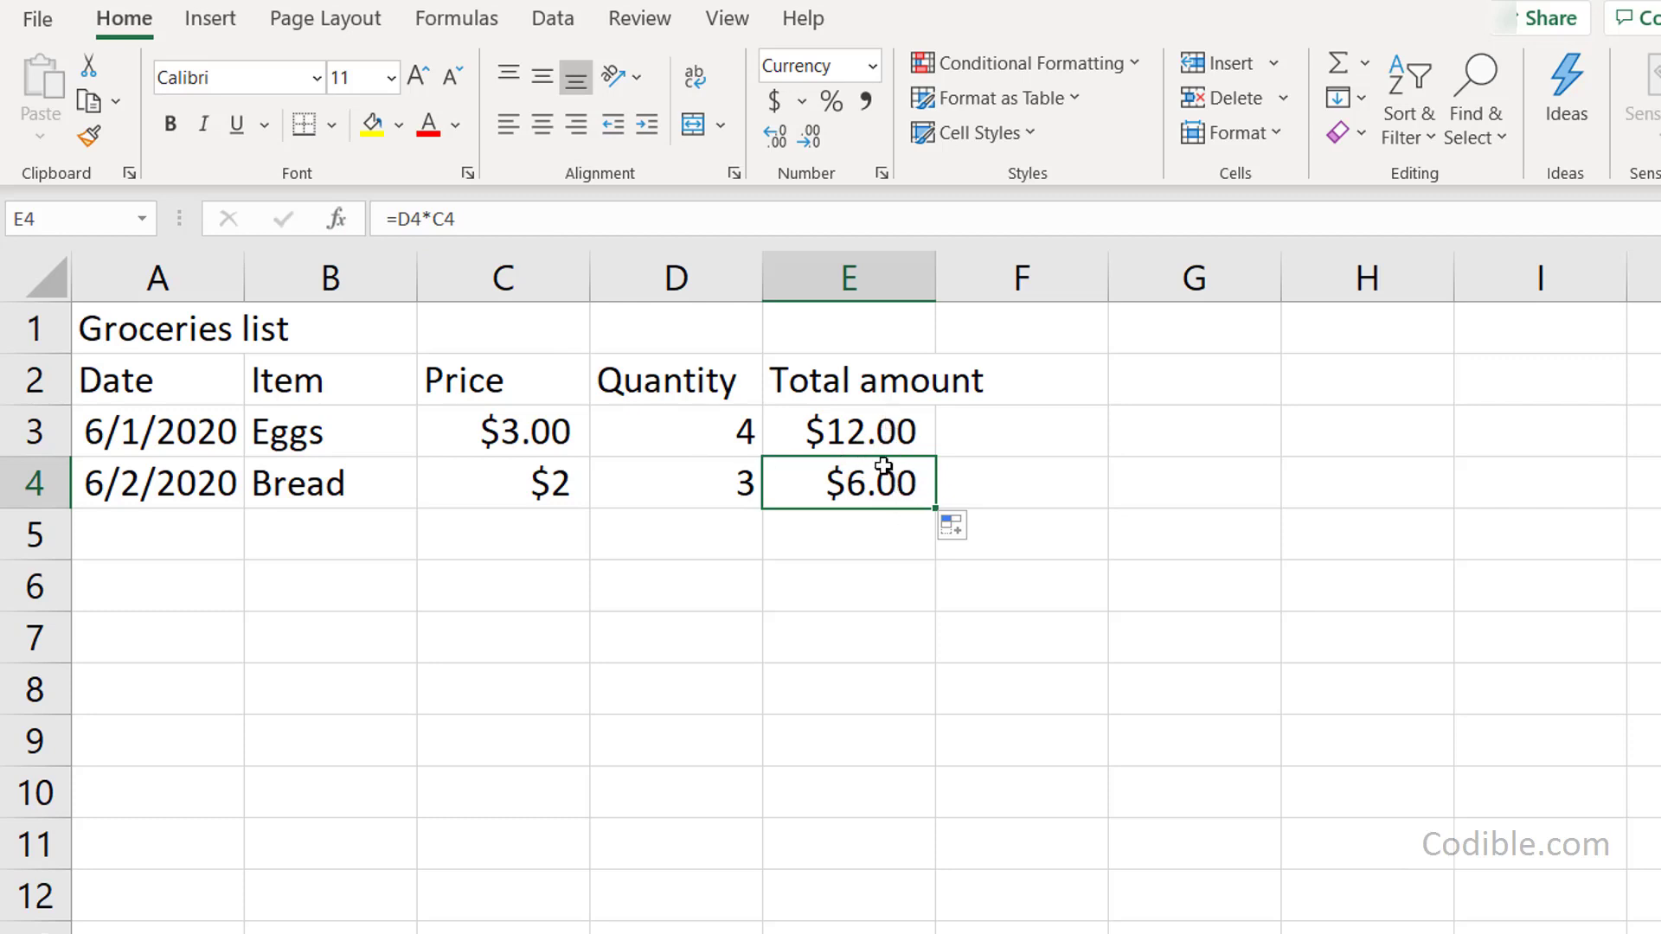
left_click(39, 429)
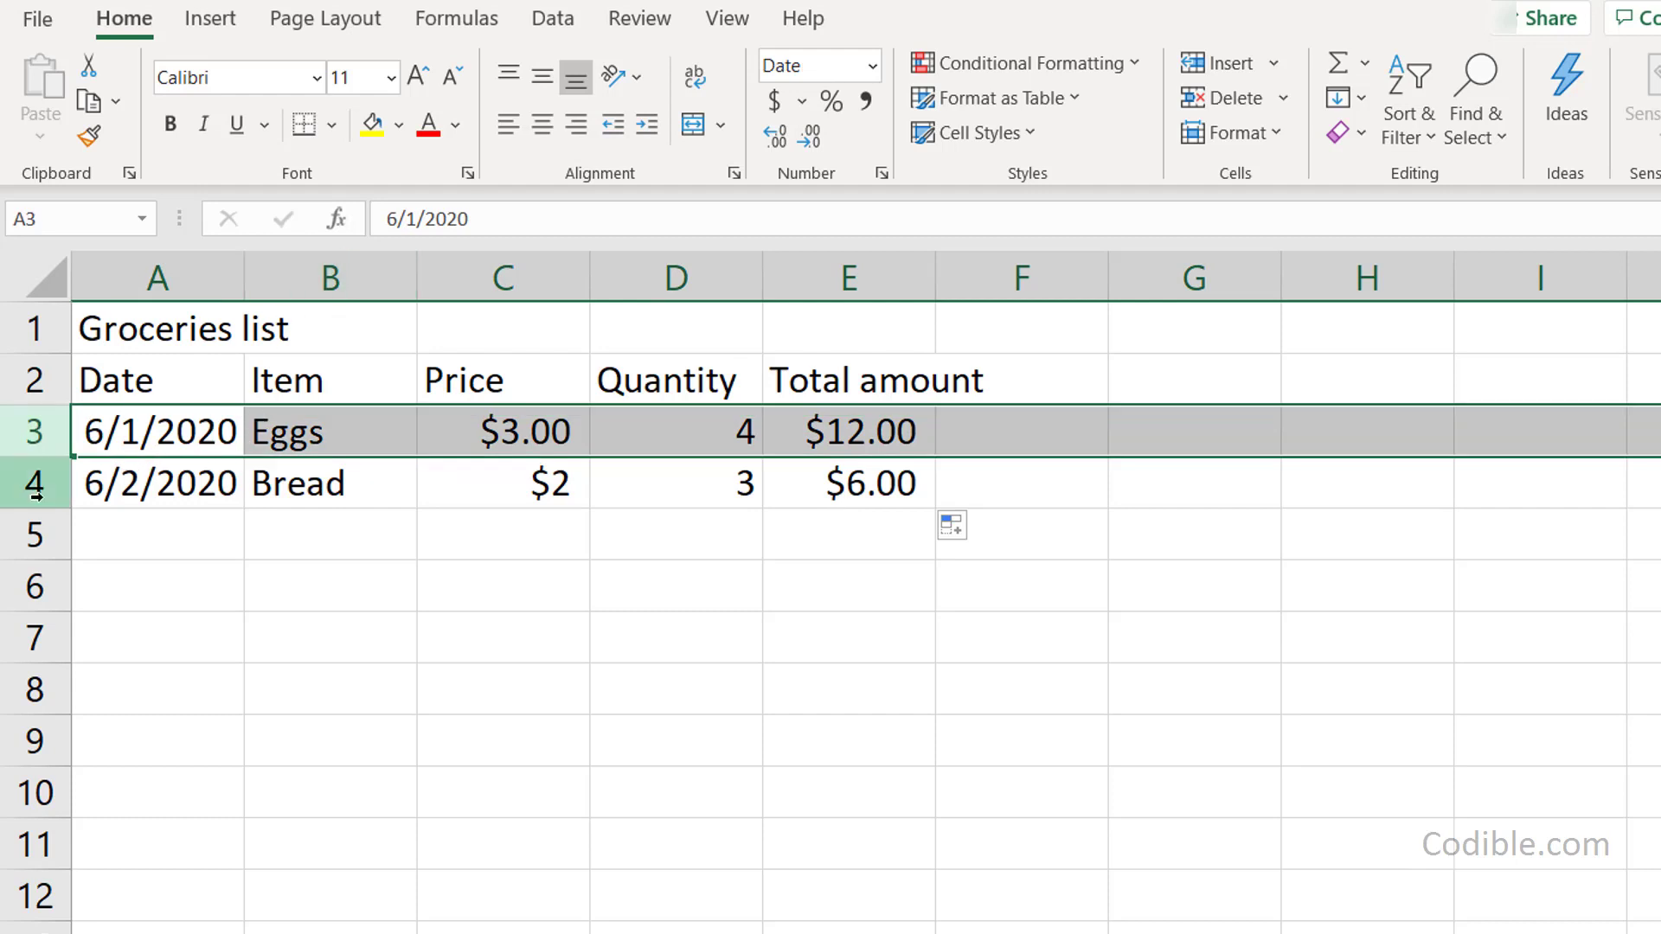
left_click(164, 483)
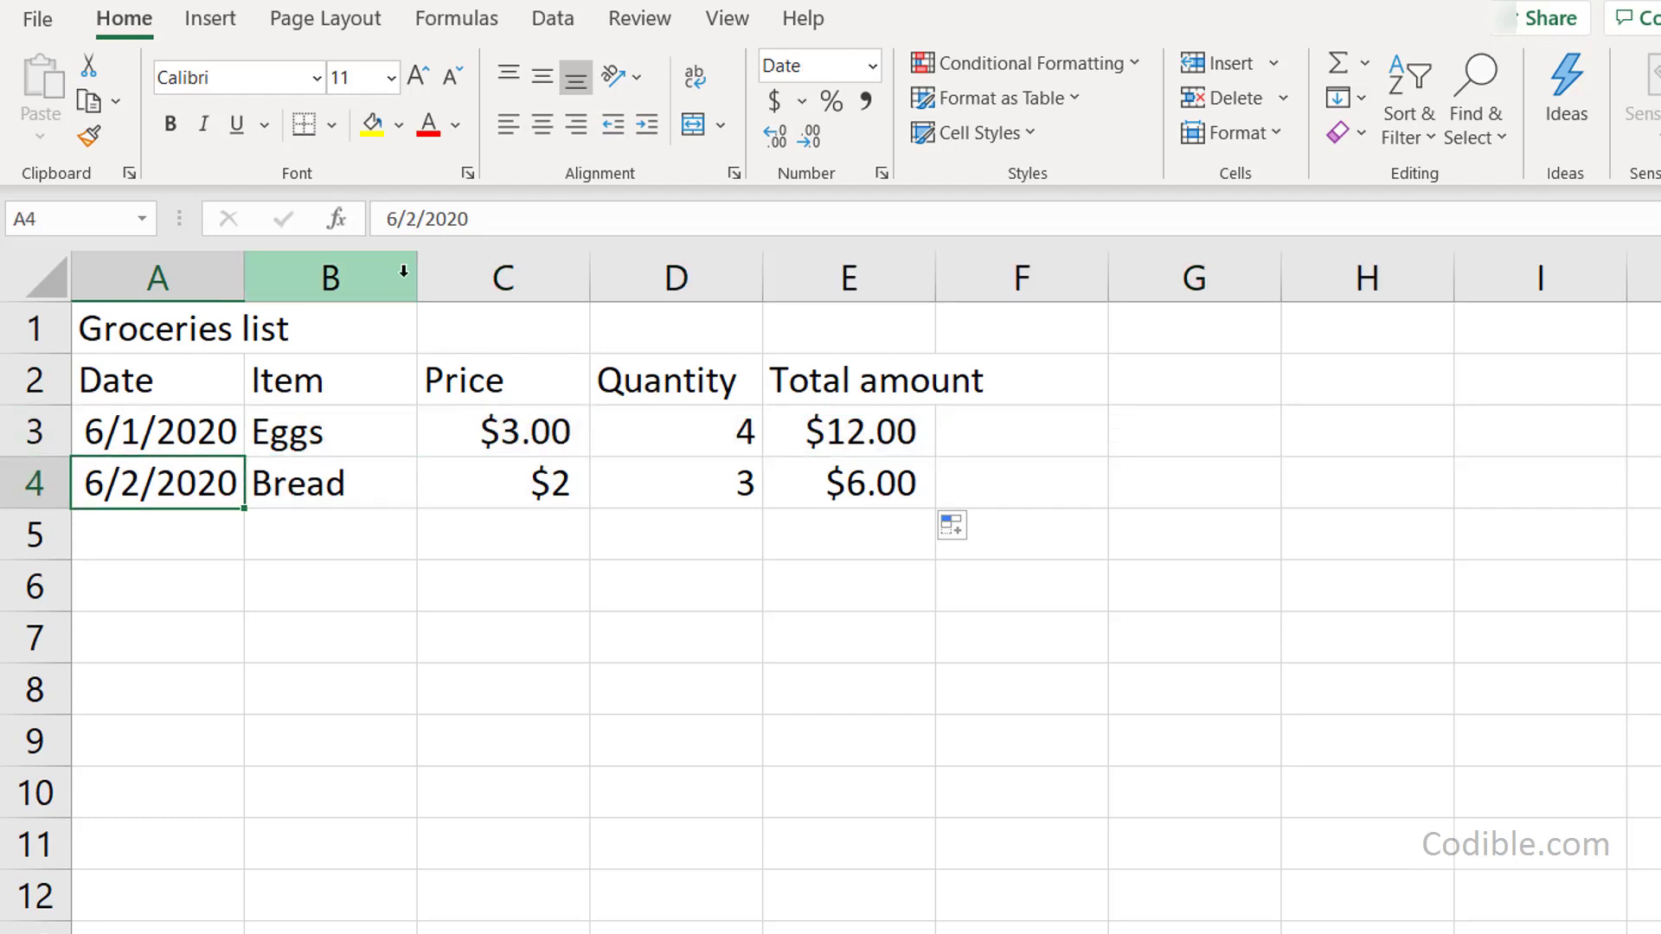
left_click(861, 429)
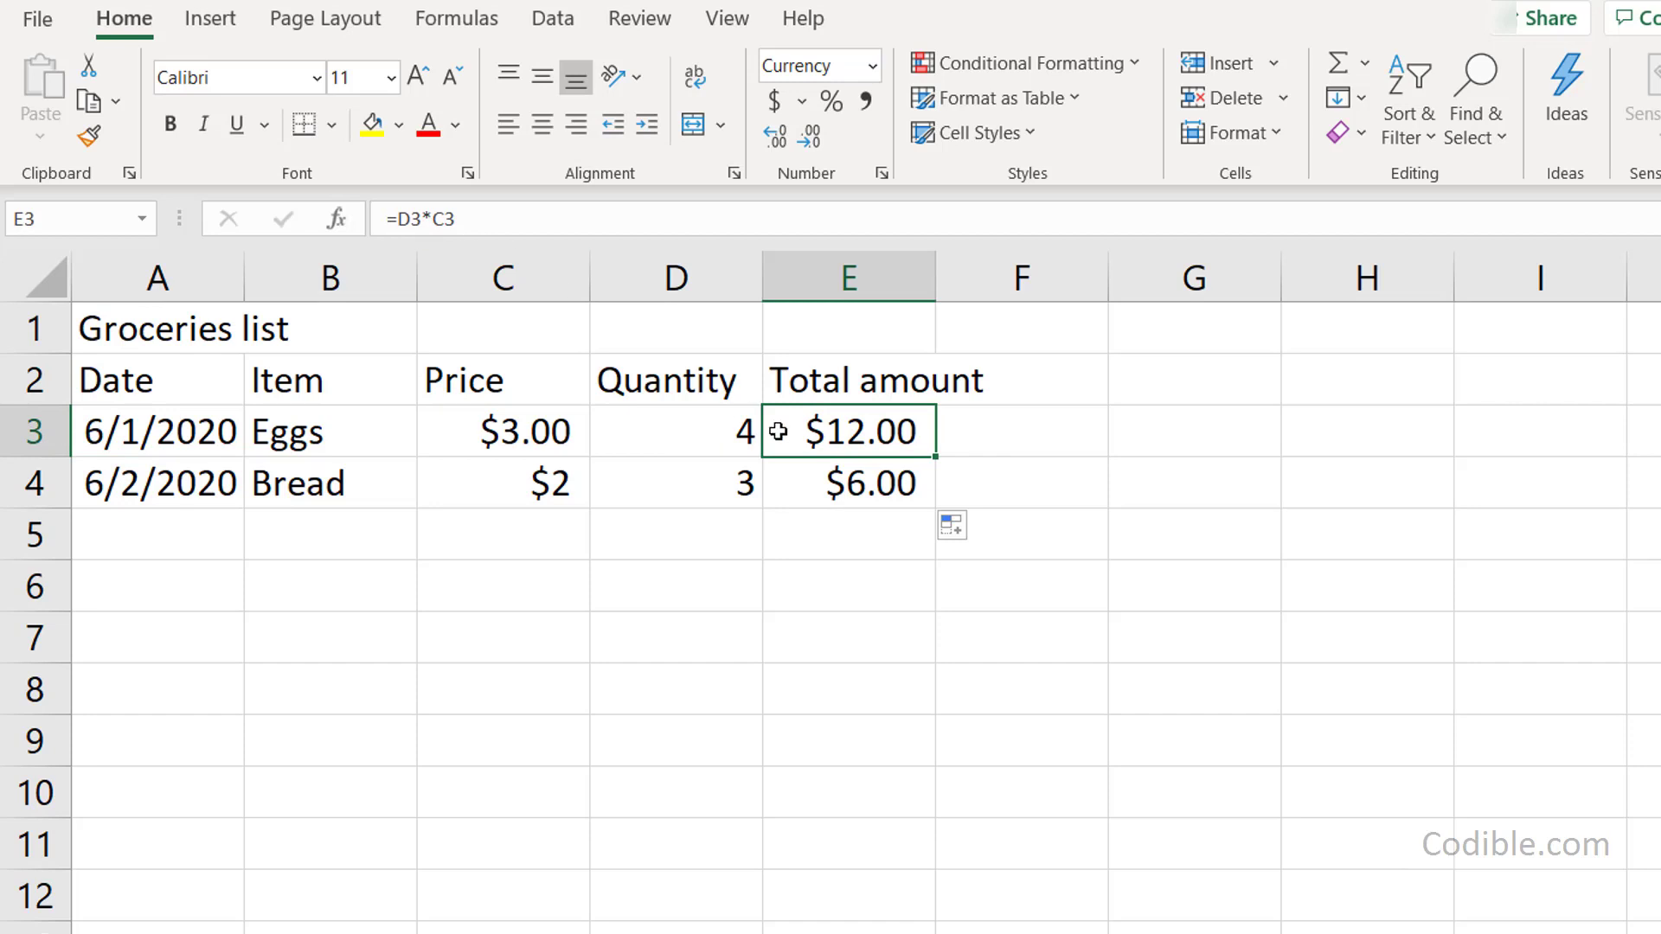
left_click(839, 481)
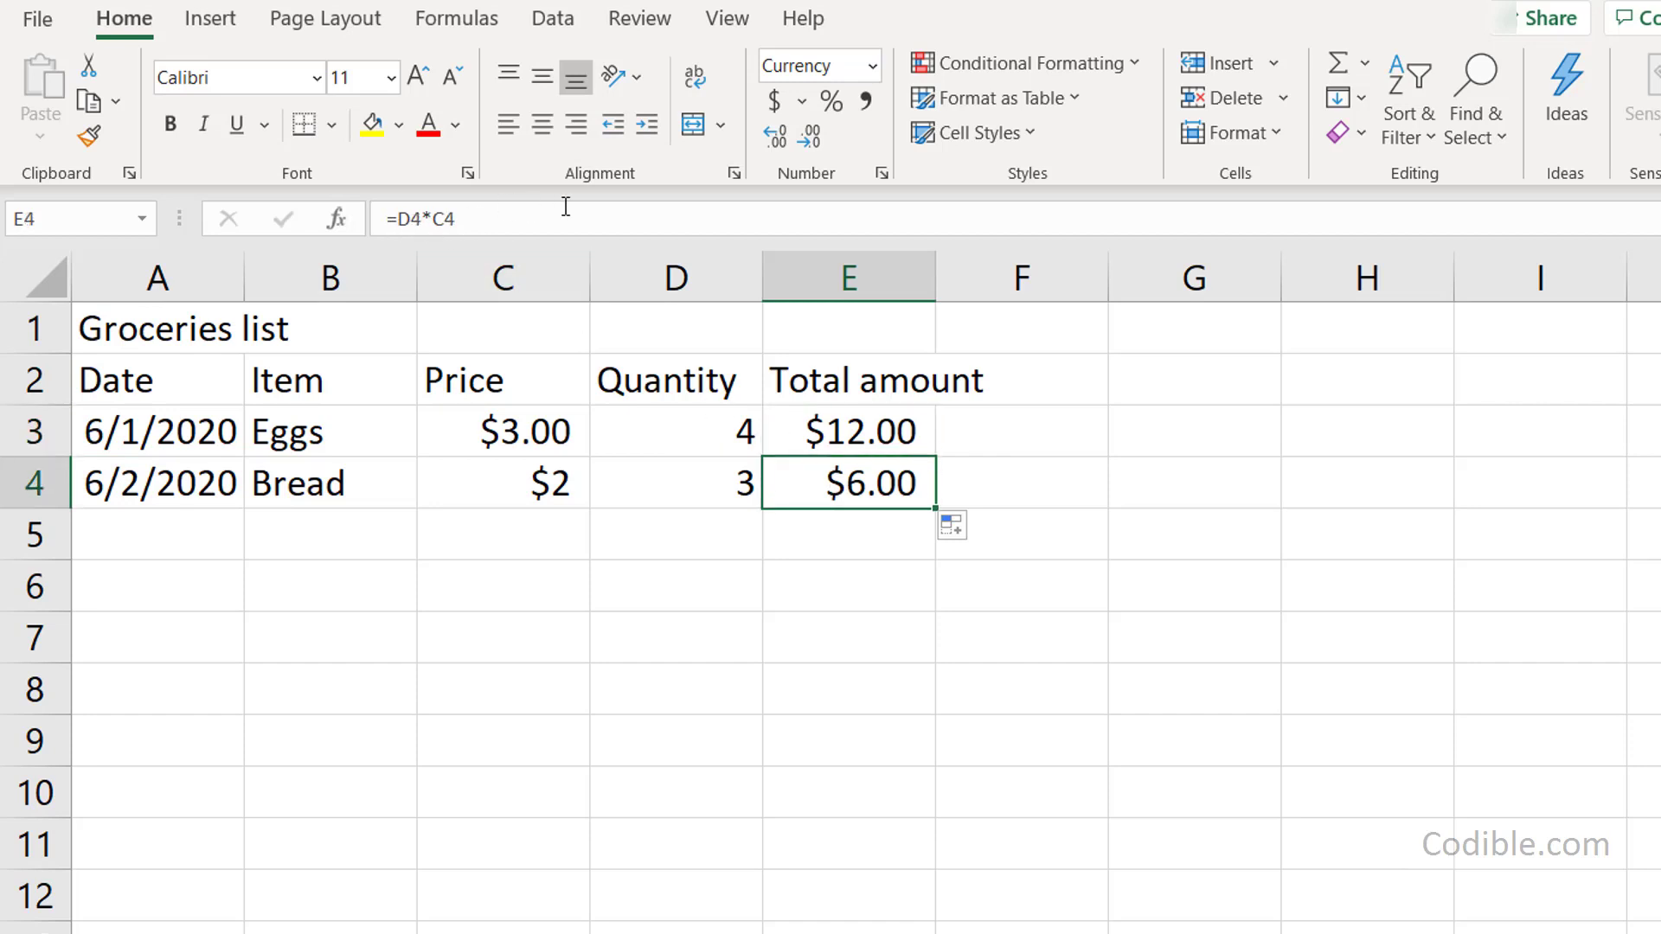
left_click(1086, 552)
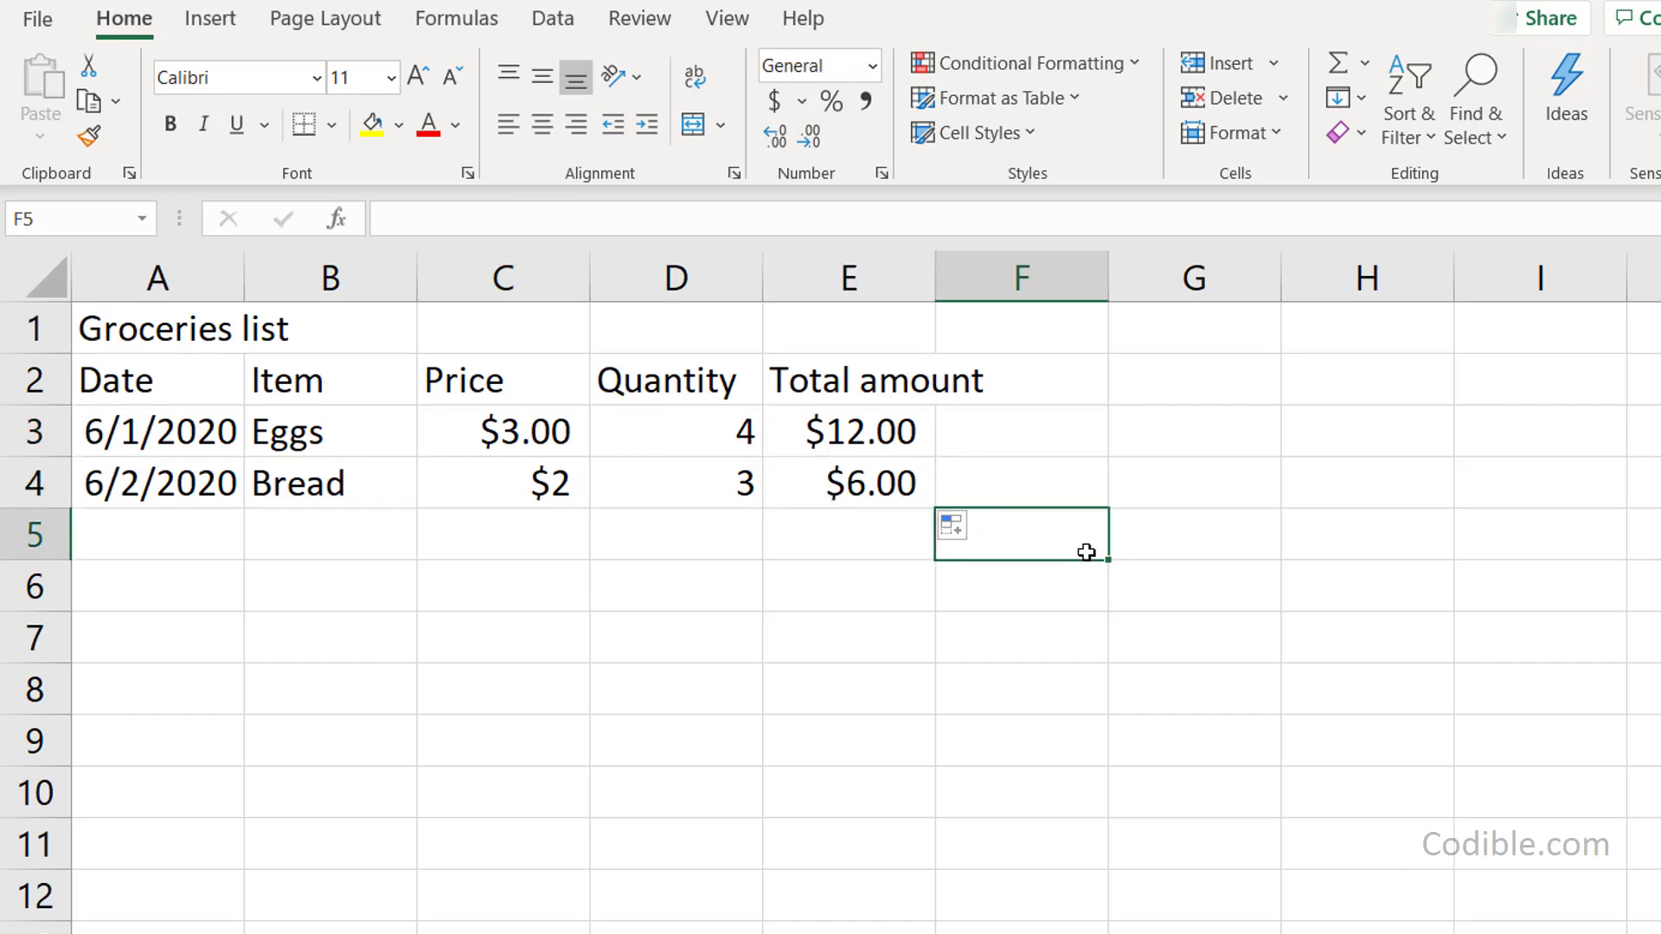
left_click(815, 516)
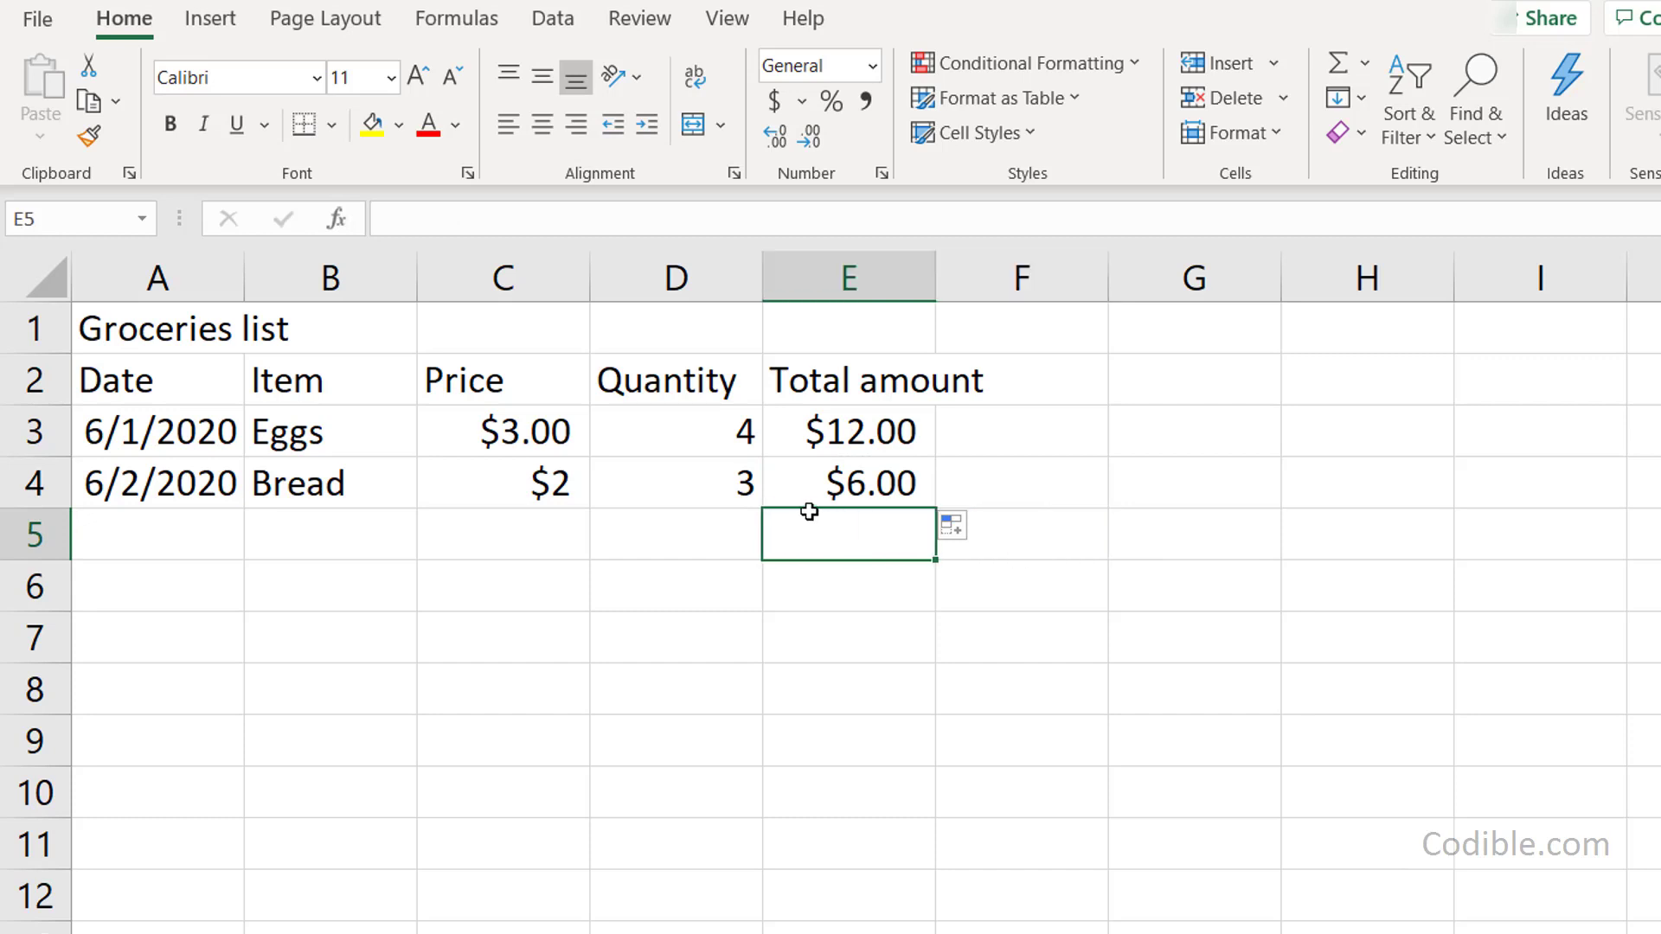
key("Left")
key("Left")
key("Left")
key("Left")
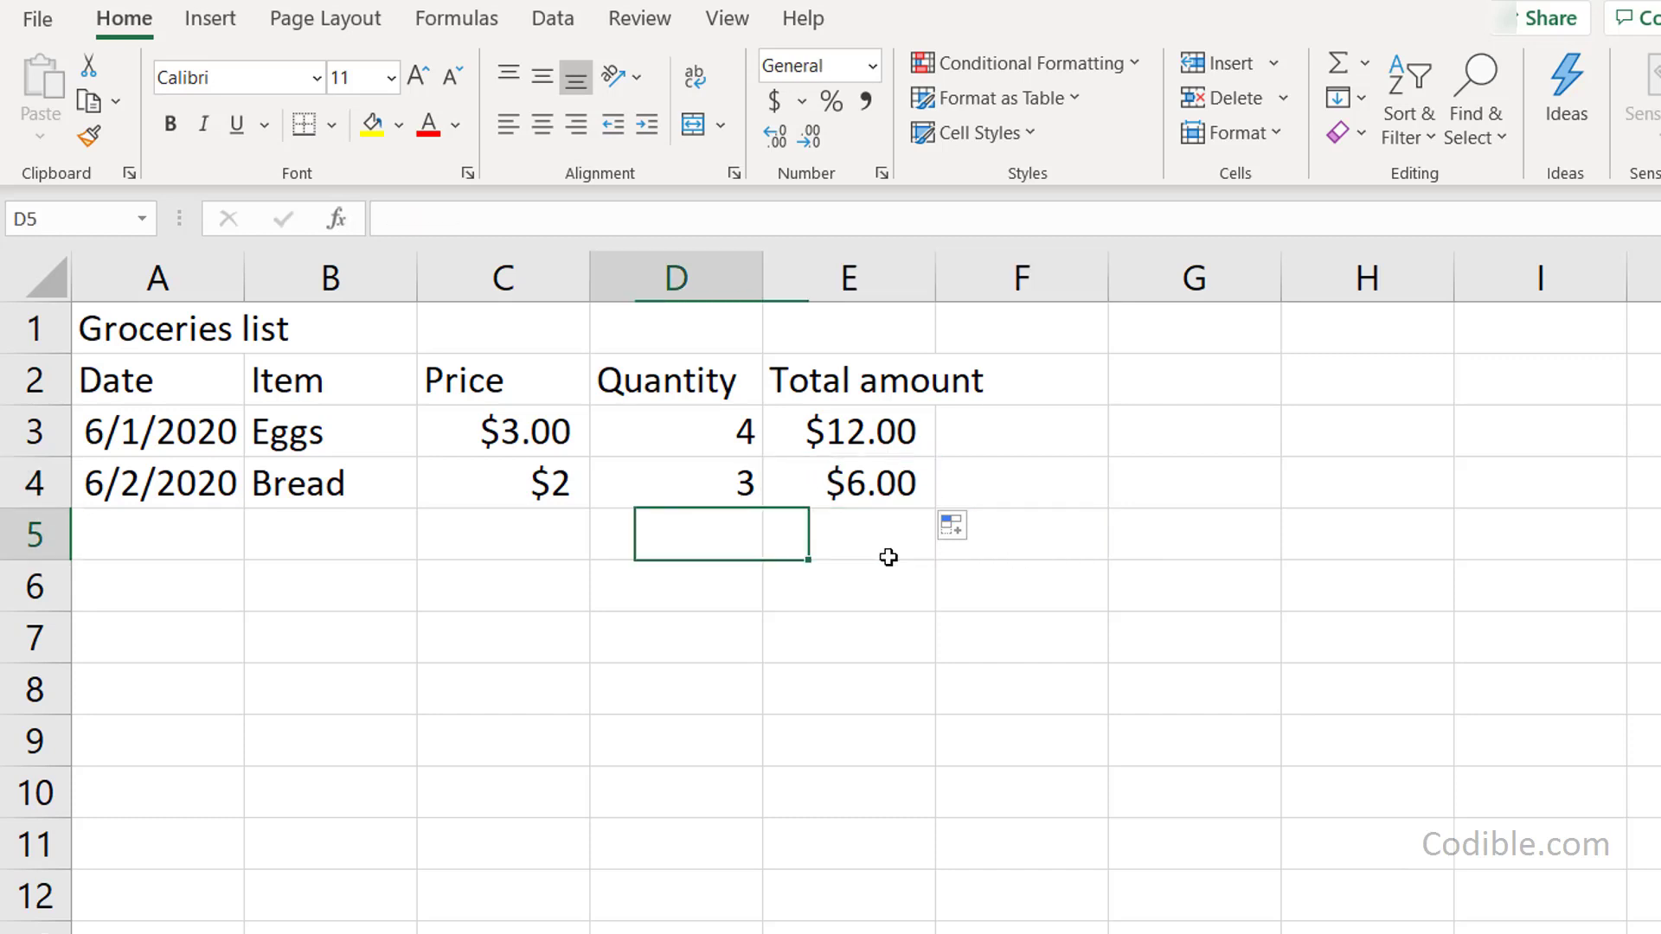
key("Up")
key("Up")
key("Right")
key("Right")
key("Right")
key("Right")
key("Down")
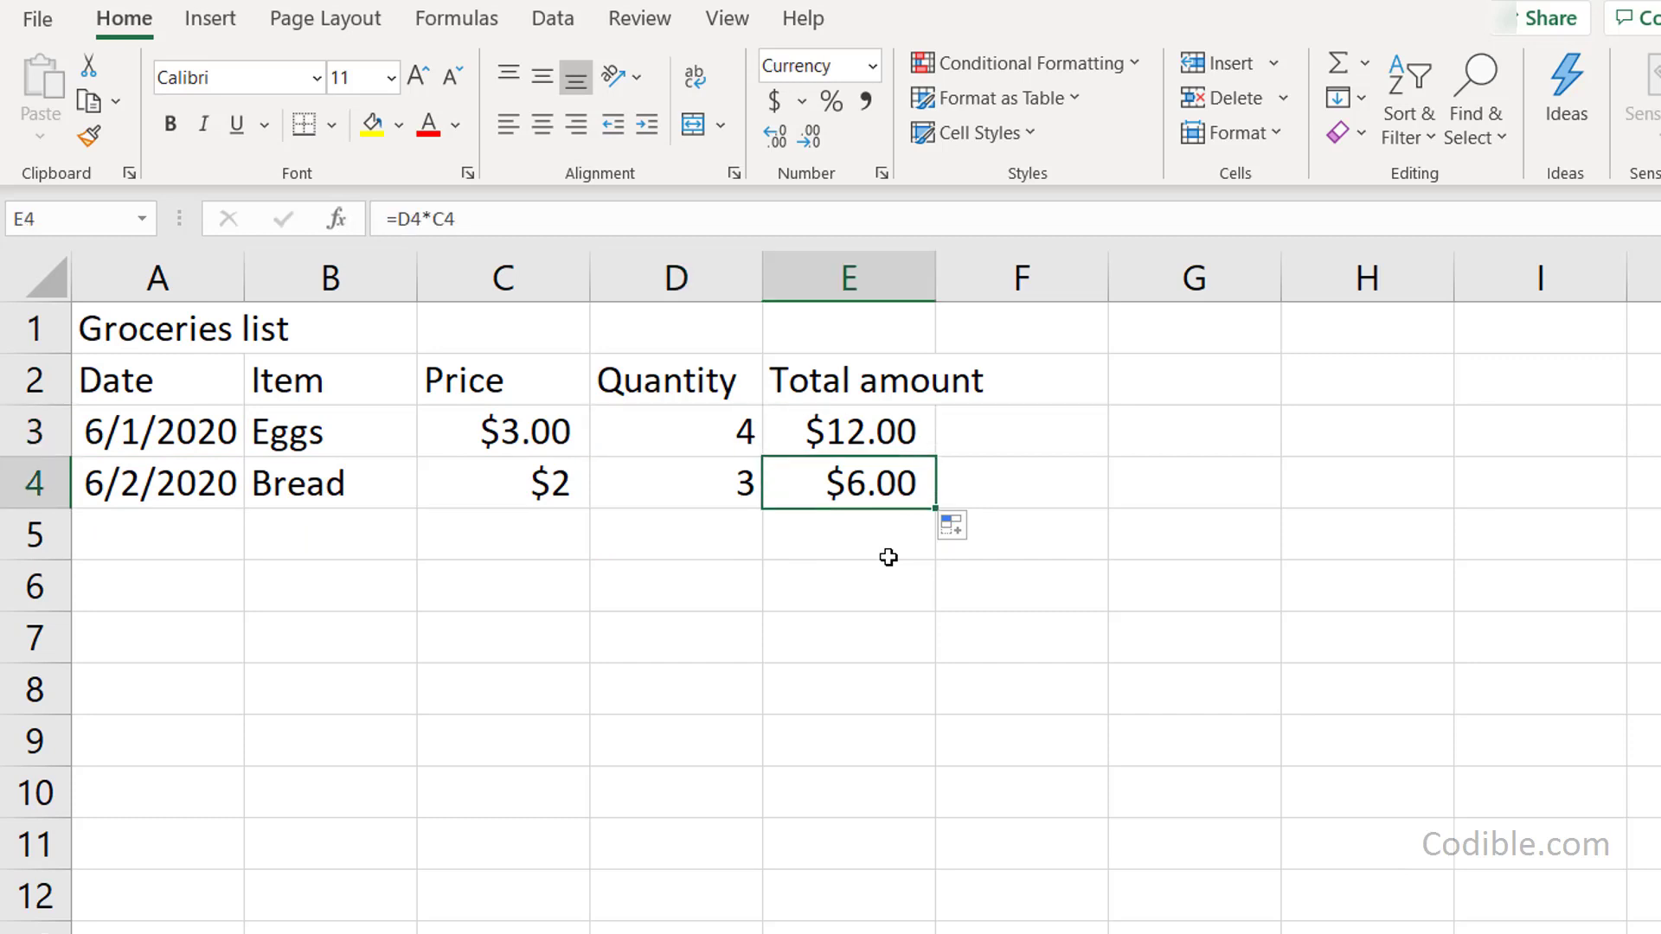
key("Up")
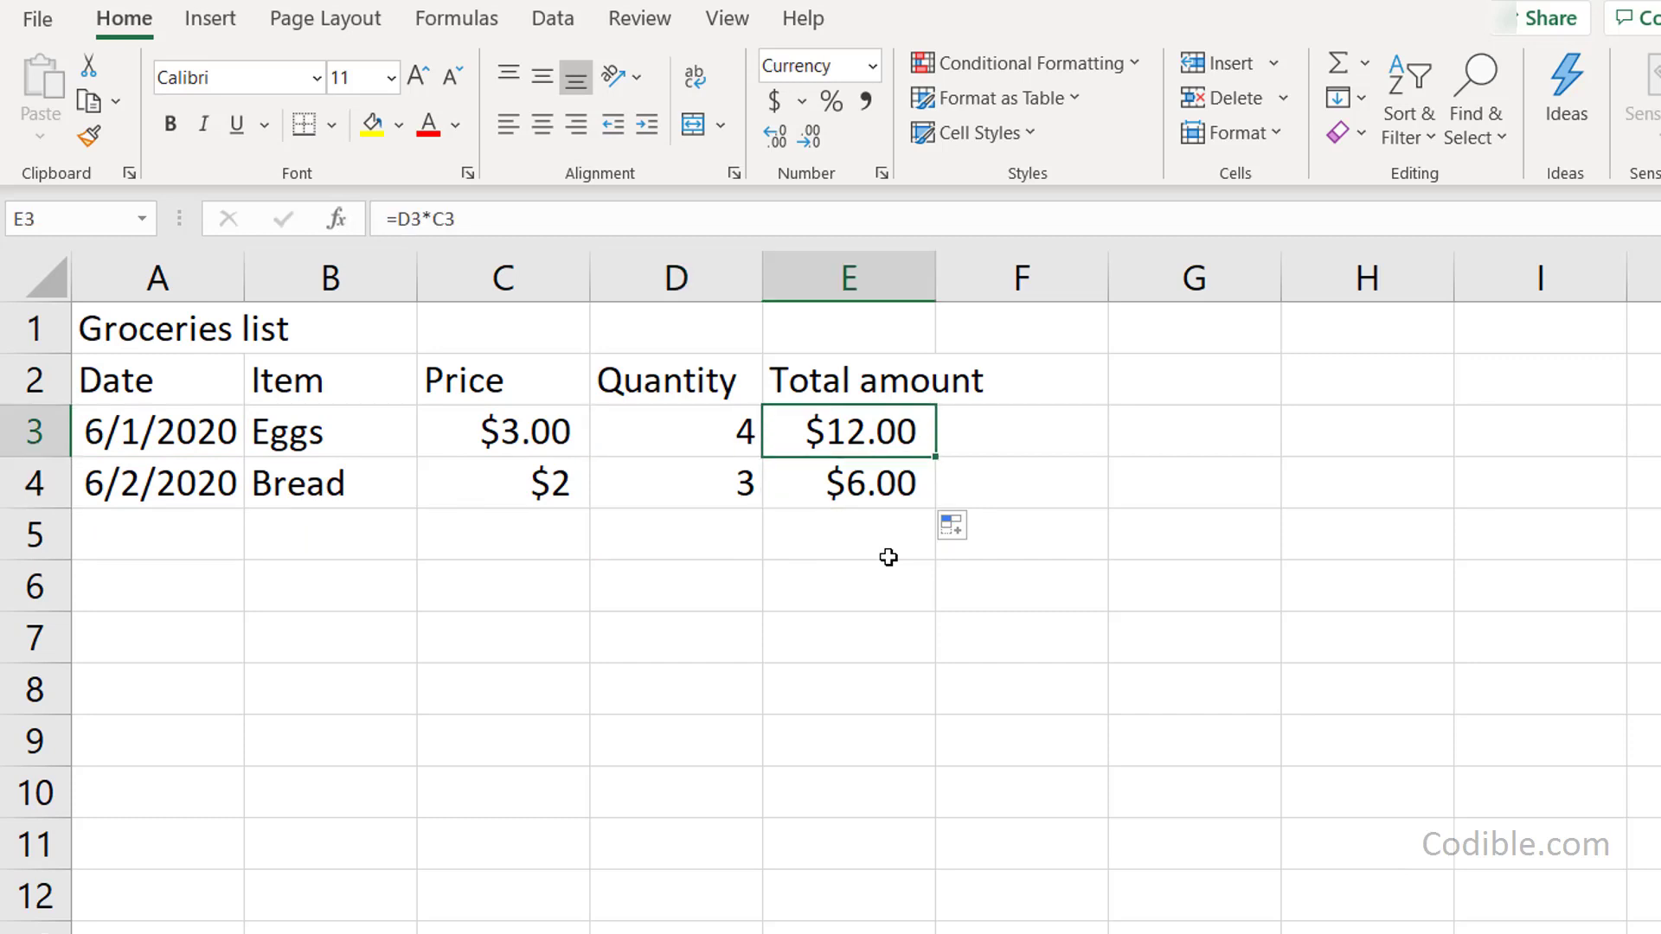
key("Down")
key("Left")
key("Left")
key("Left")
key("Down")
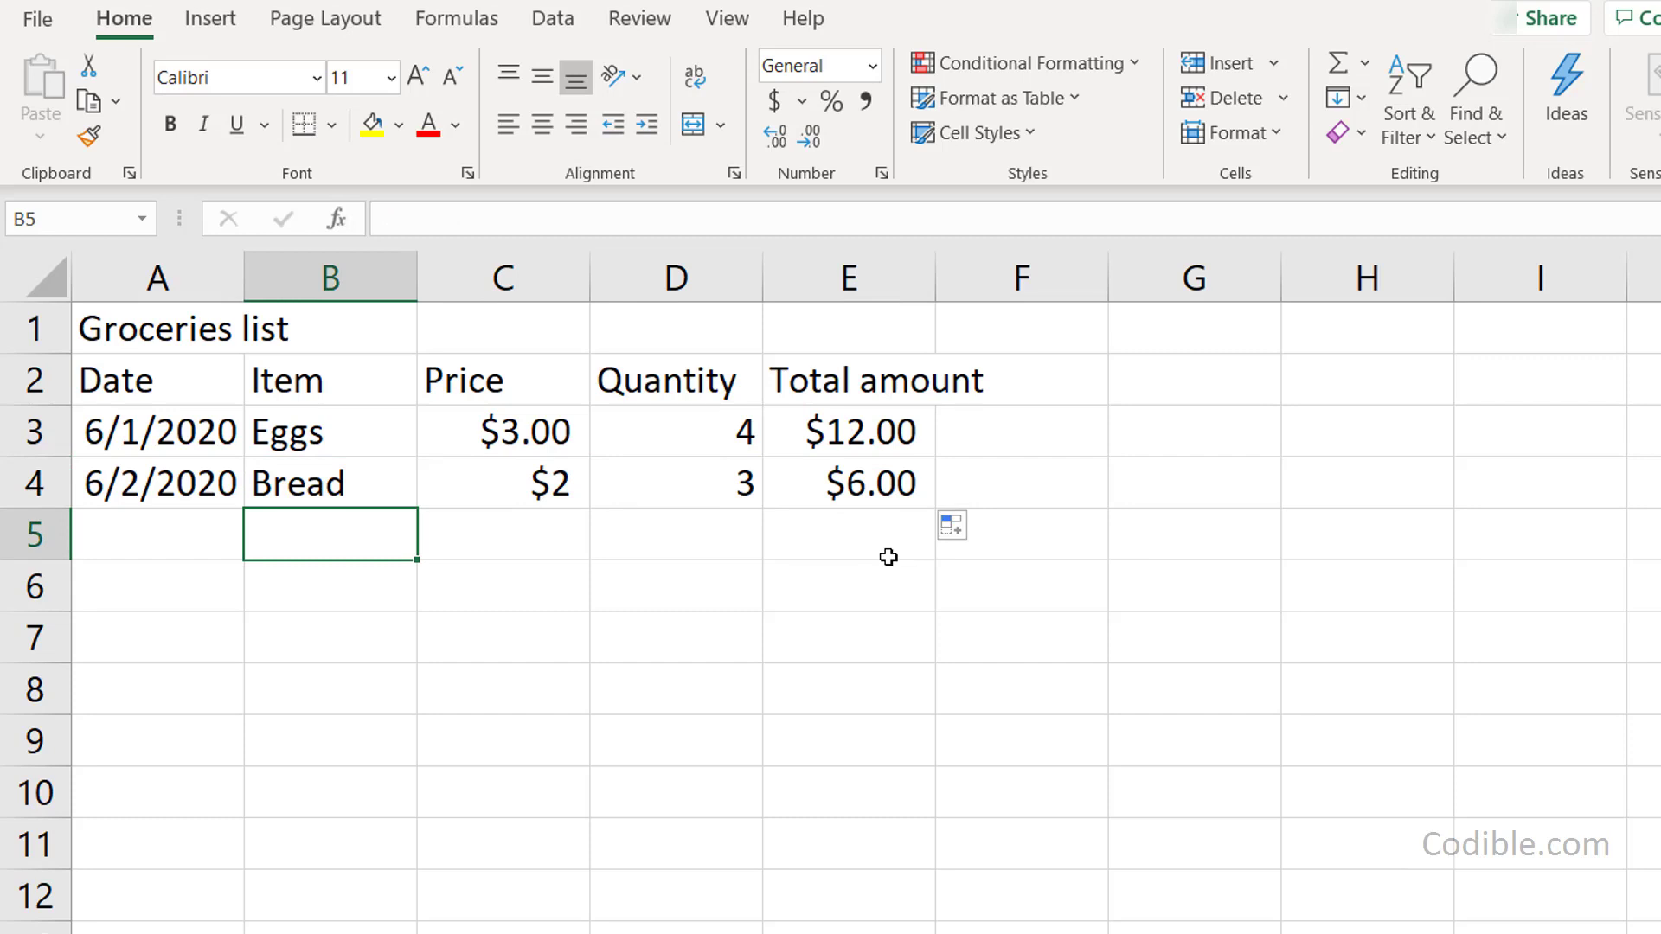
key("Down")
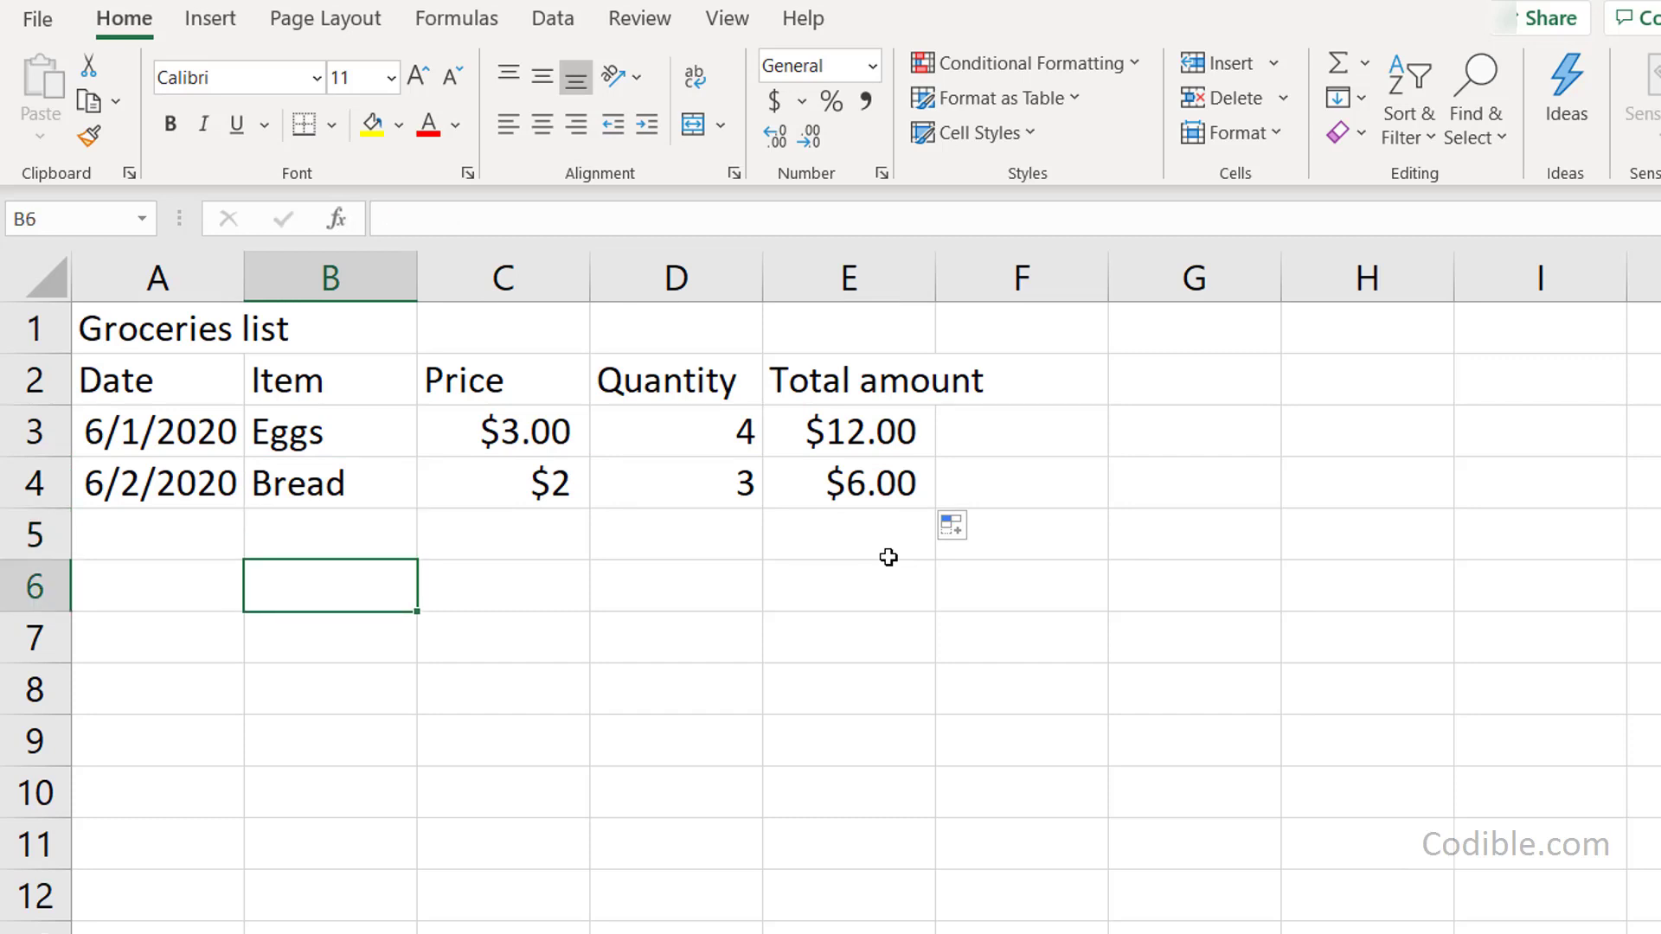
type("fjdshfhsdk")
key("BackSpace")
key("BackSpace")
key("BackSpace")
key("BackSpace")
key("BackSpace")
key("BackSpace")
key("BackSpace")
key("BackSpace")
key("BackSpace")
key("BackSpace")
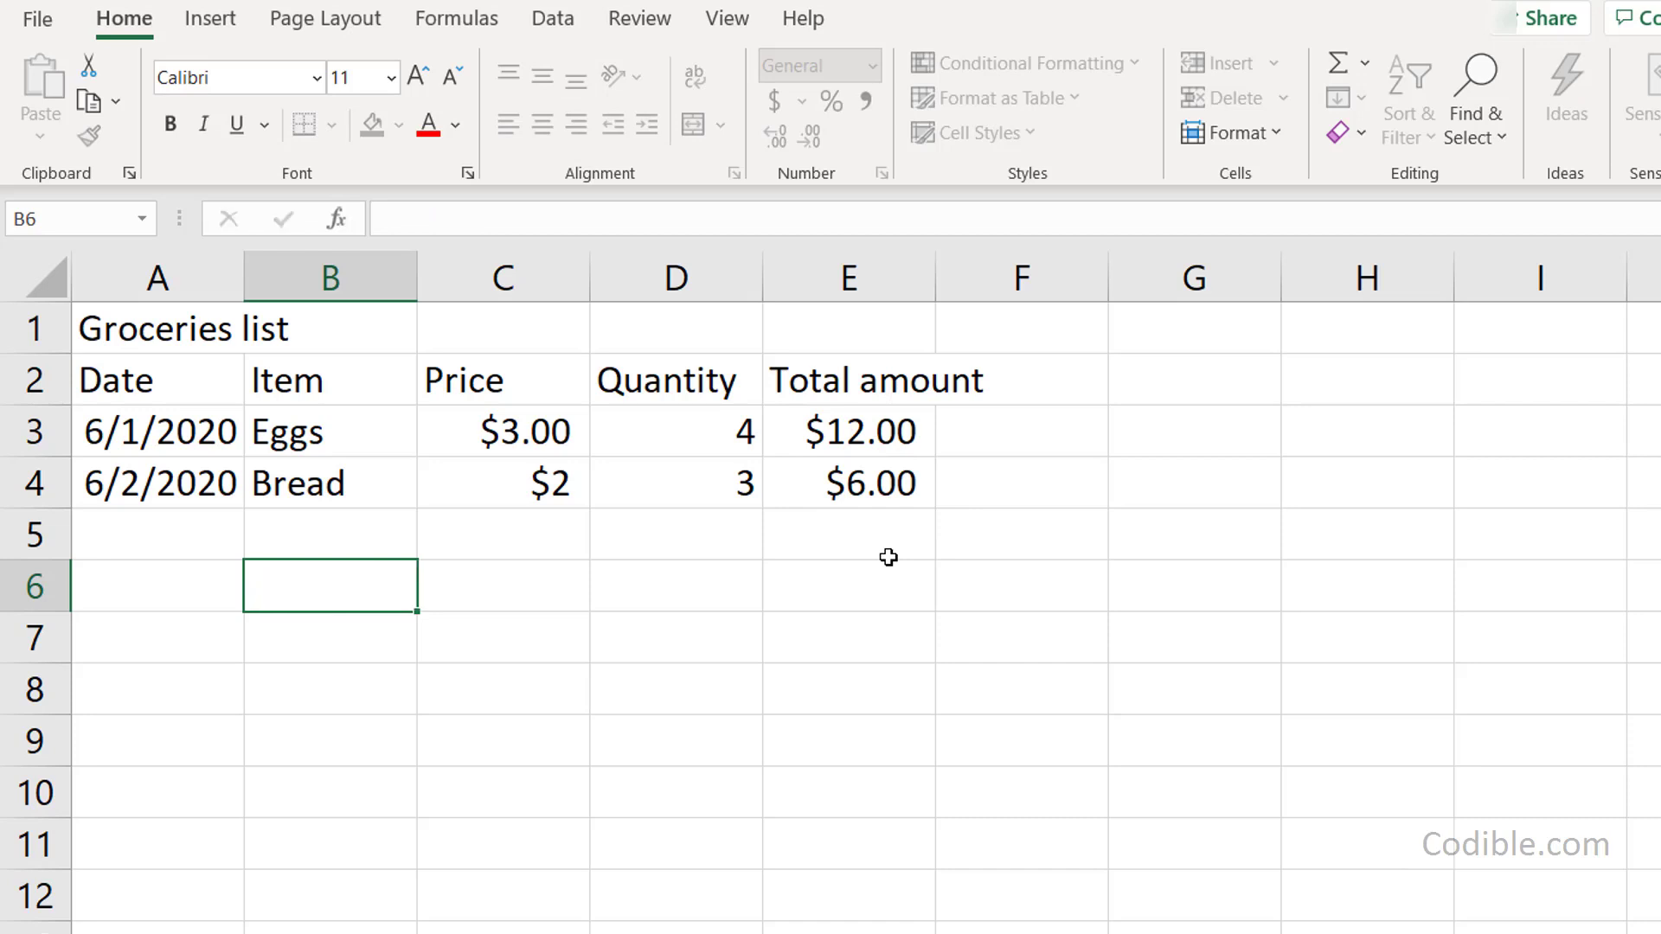
key("Up")
left_click(133, 530)
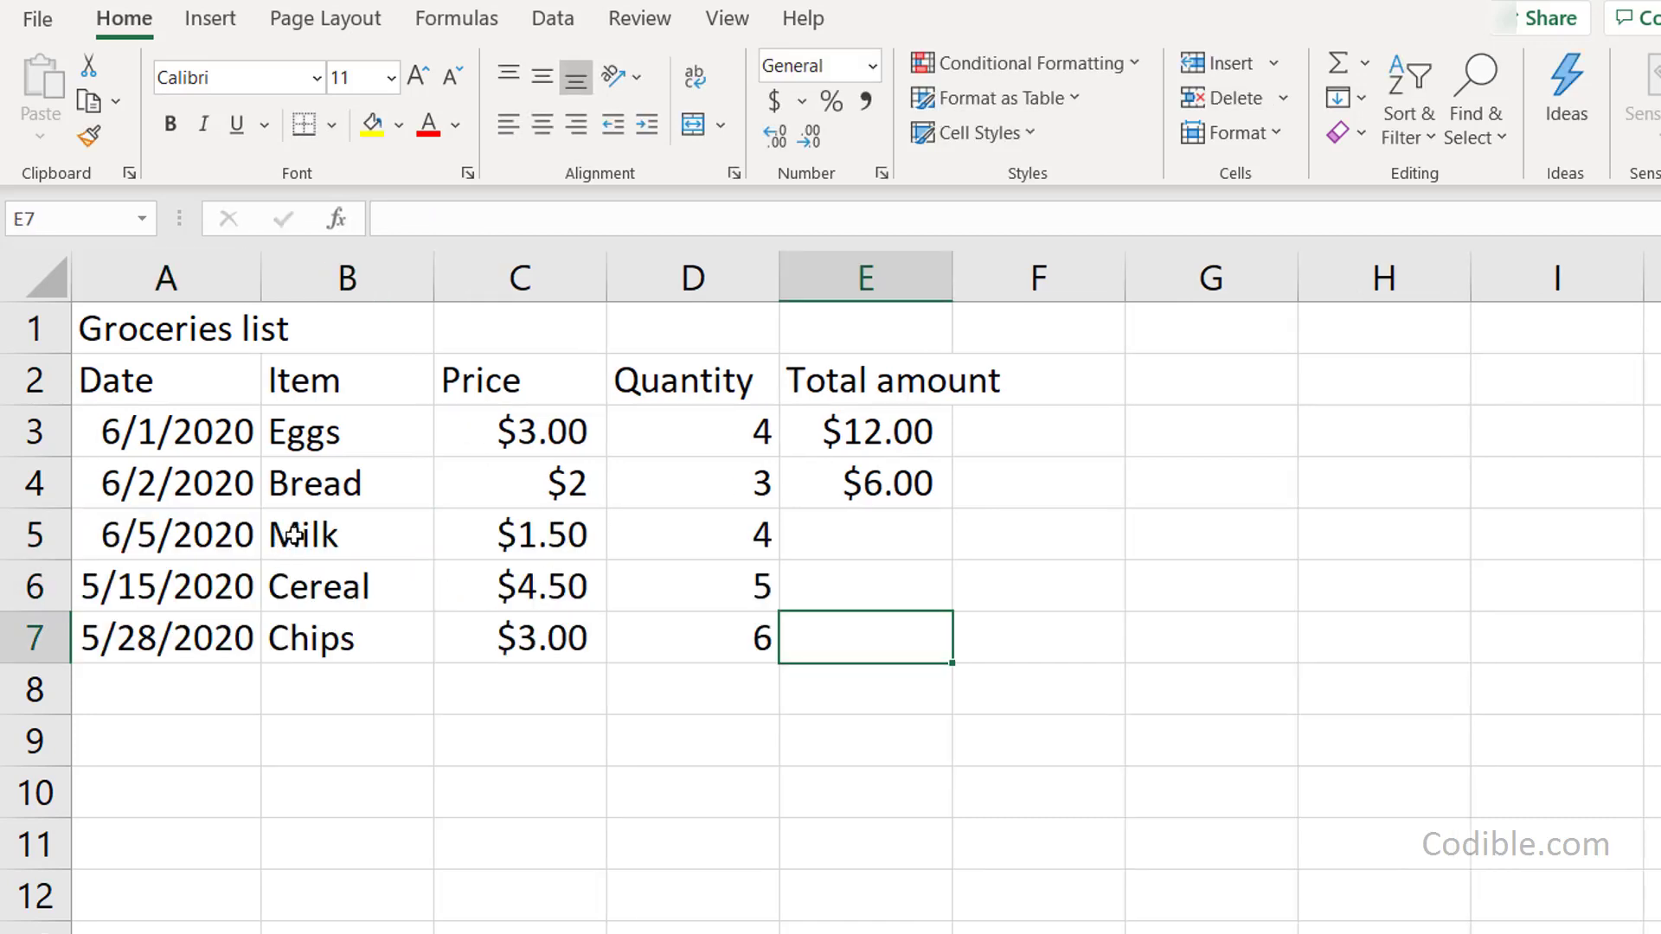
- Select the Milk date in A5, then the Bread total formula cell E4
left_click(239, 532)
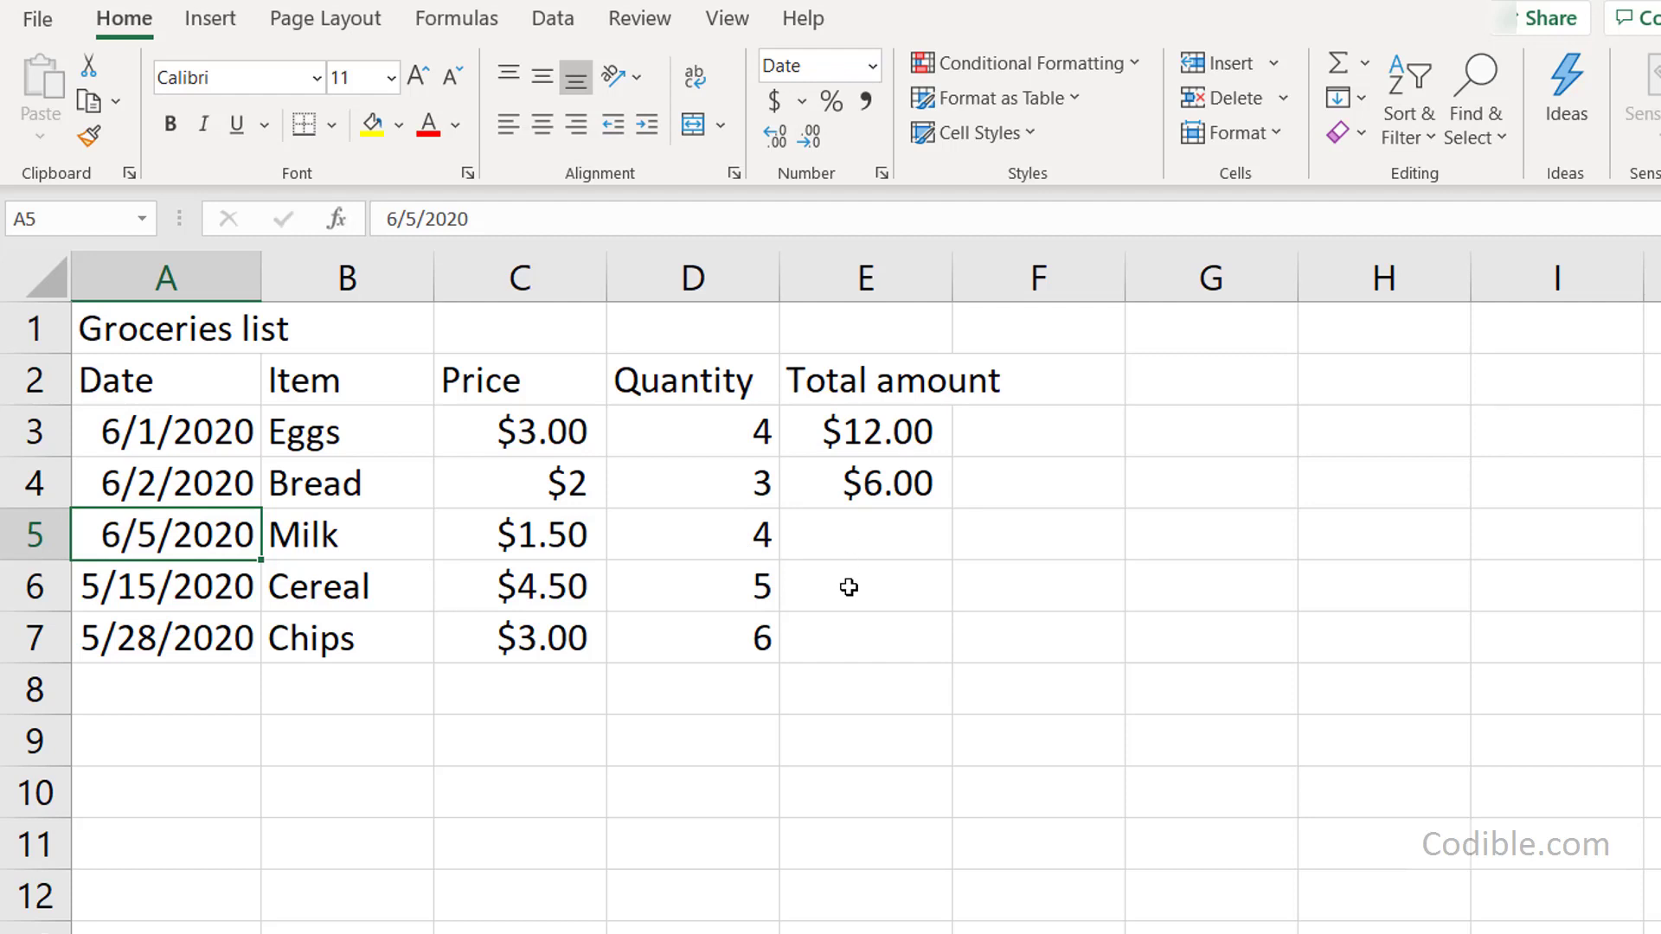
left_click(934, 490)
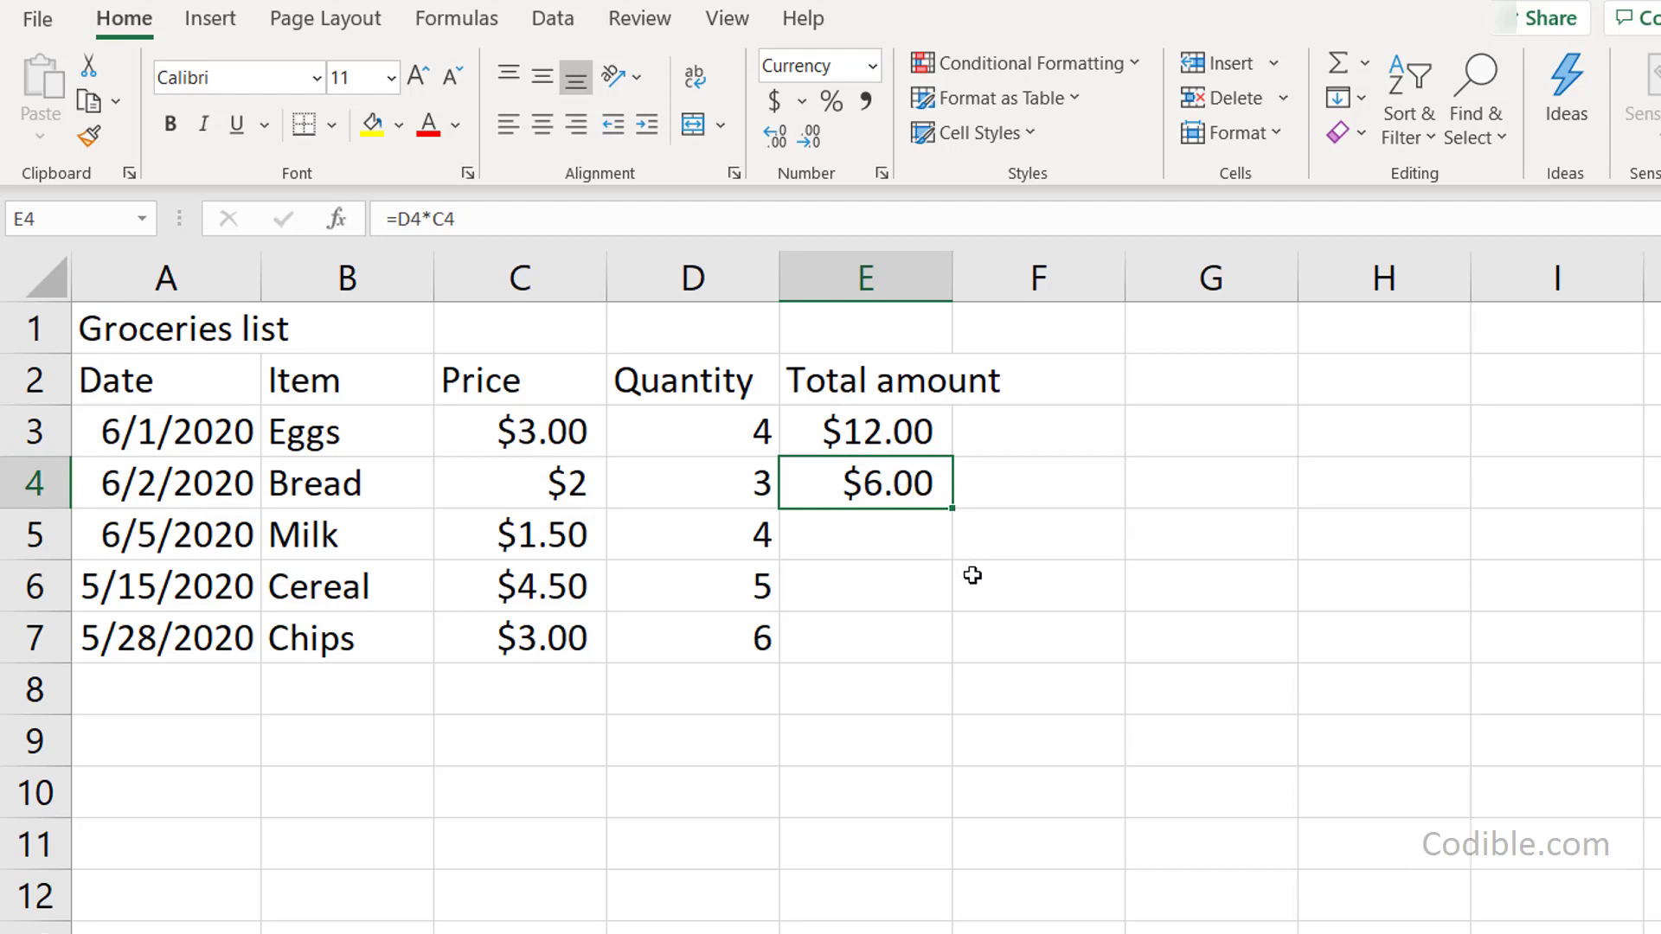
- Copy the =D4*C4 total formula down to E7, giving $6.00, $22.50 and $18.00
double_click(953, 507)
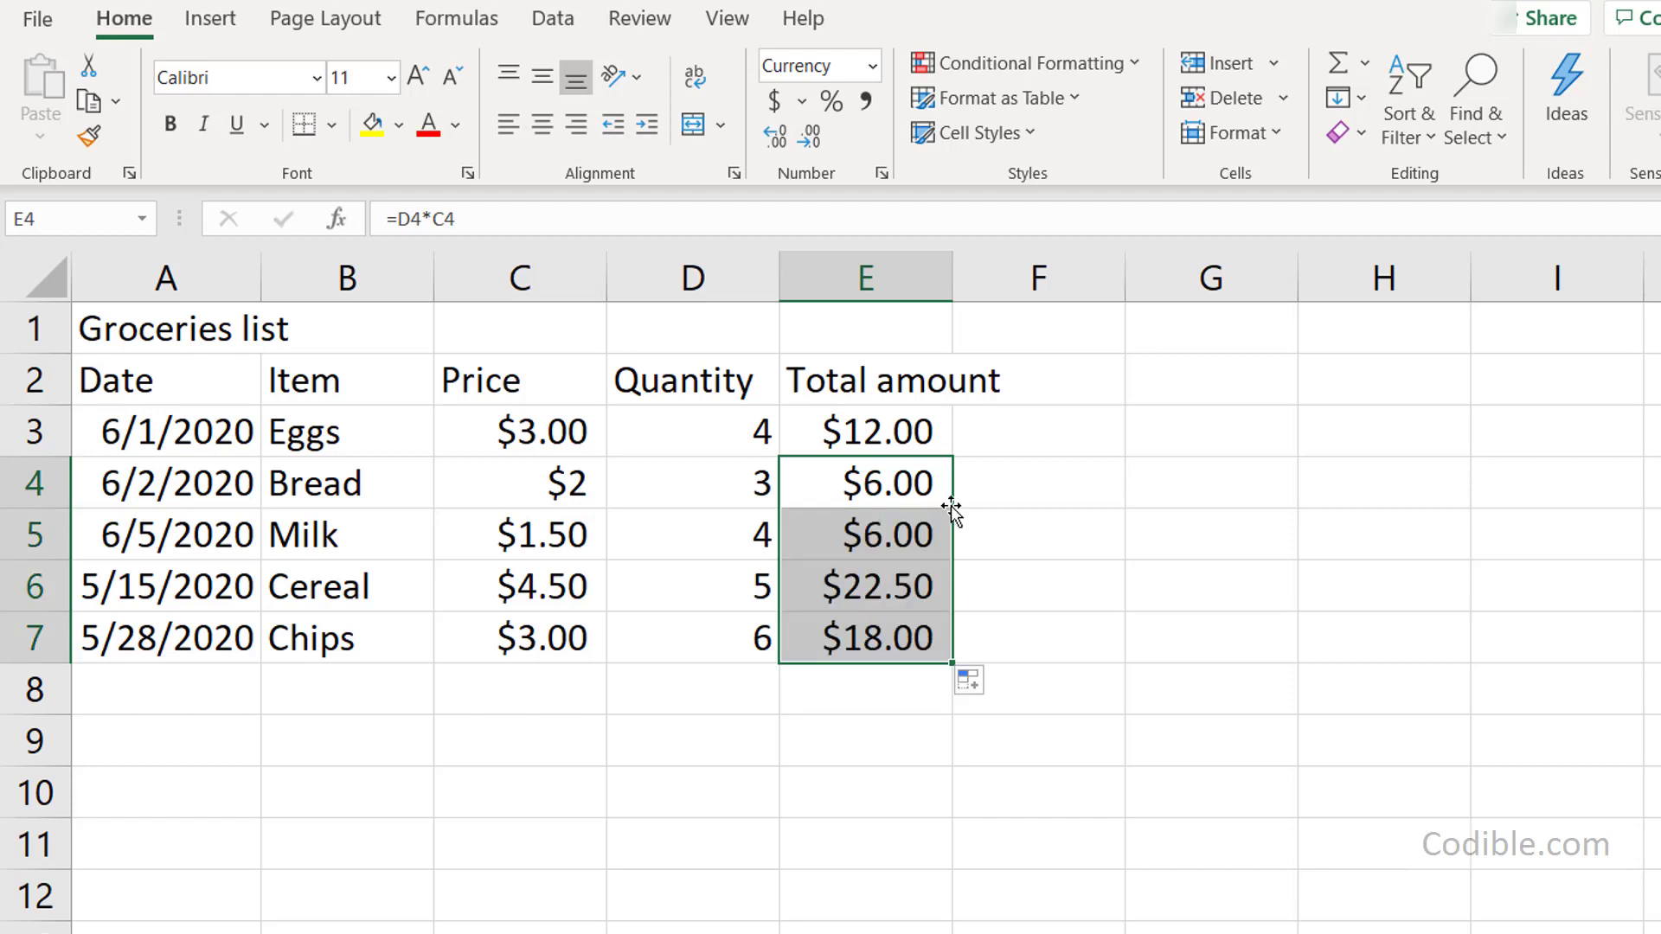
left_click(913, 640)
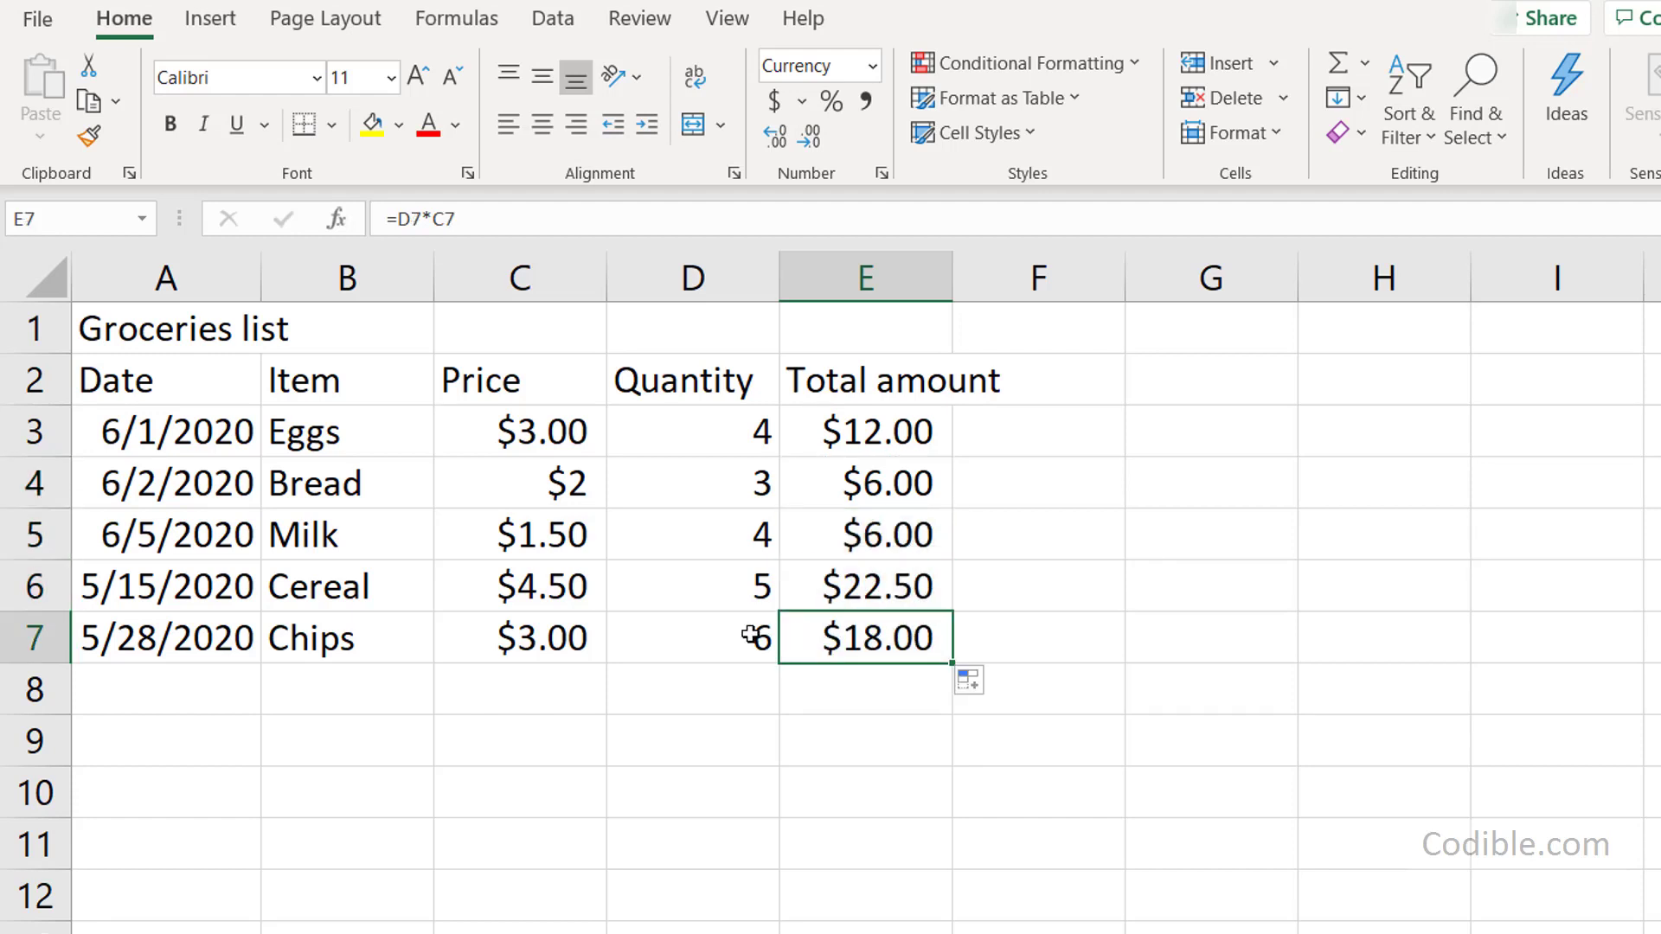
left_click(695, 641)
left_click(567, 642)
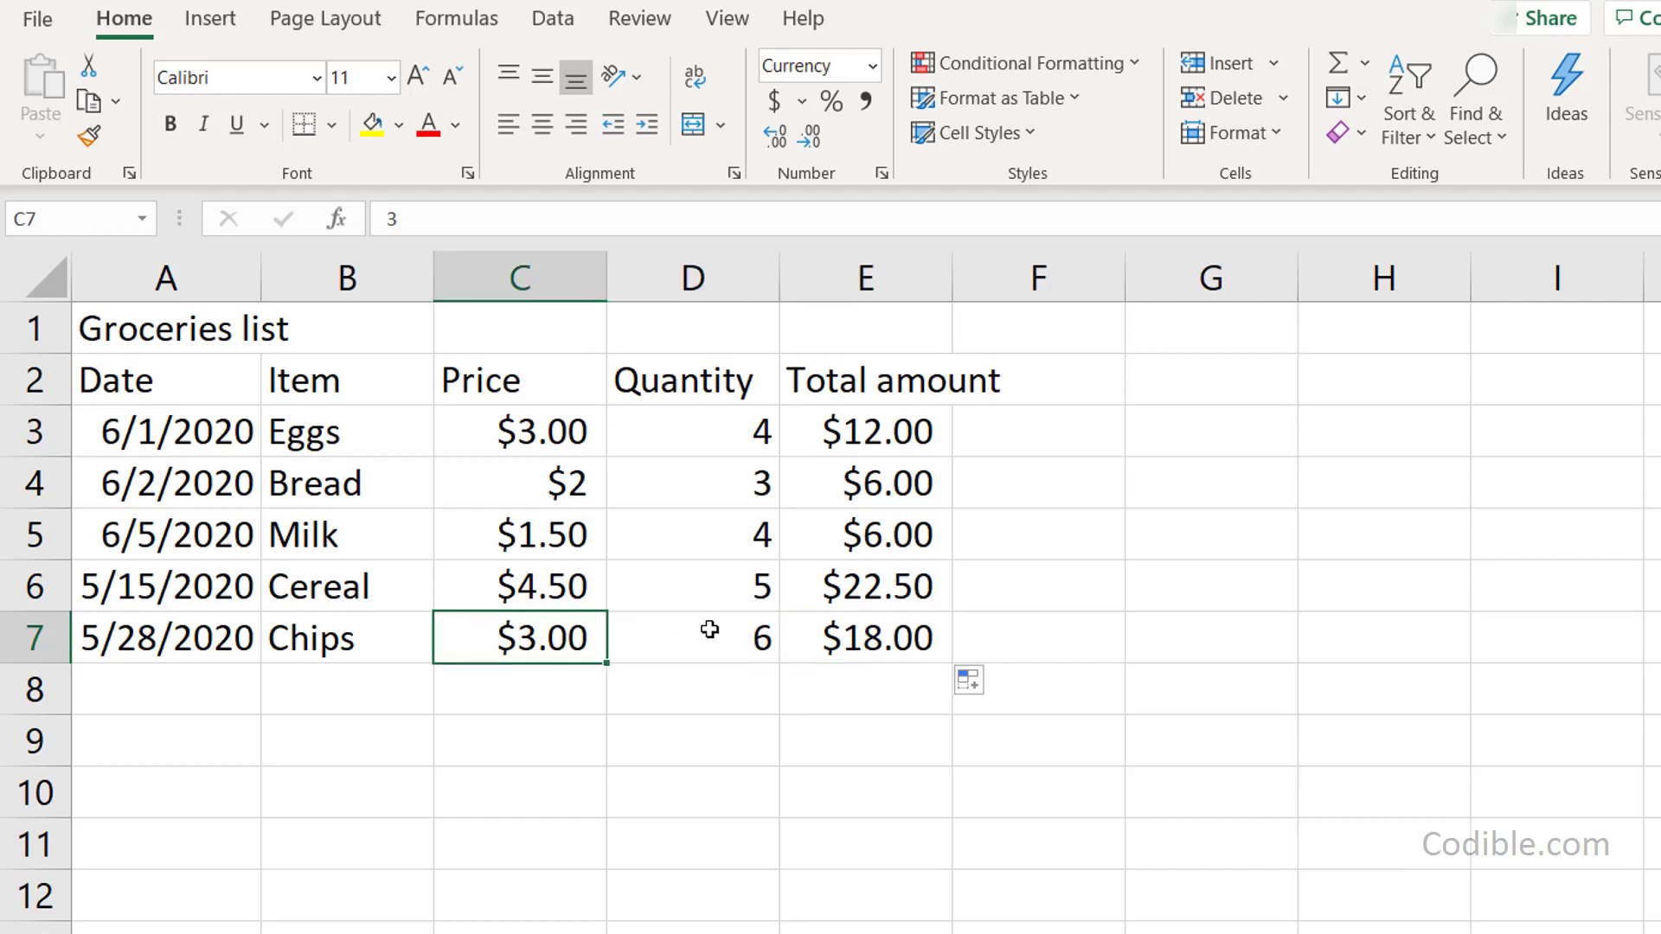
left_click(877, 647)
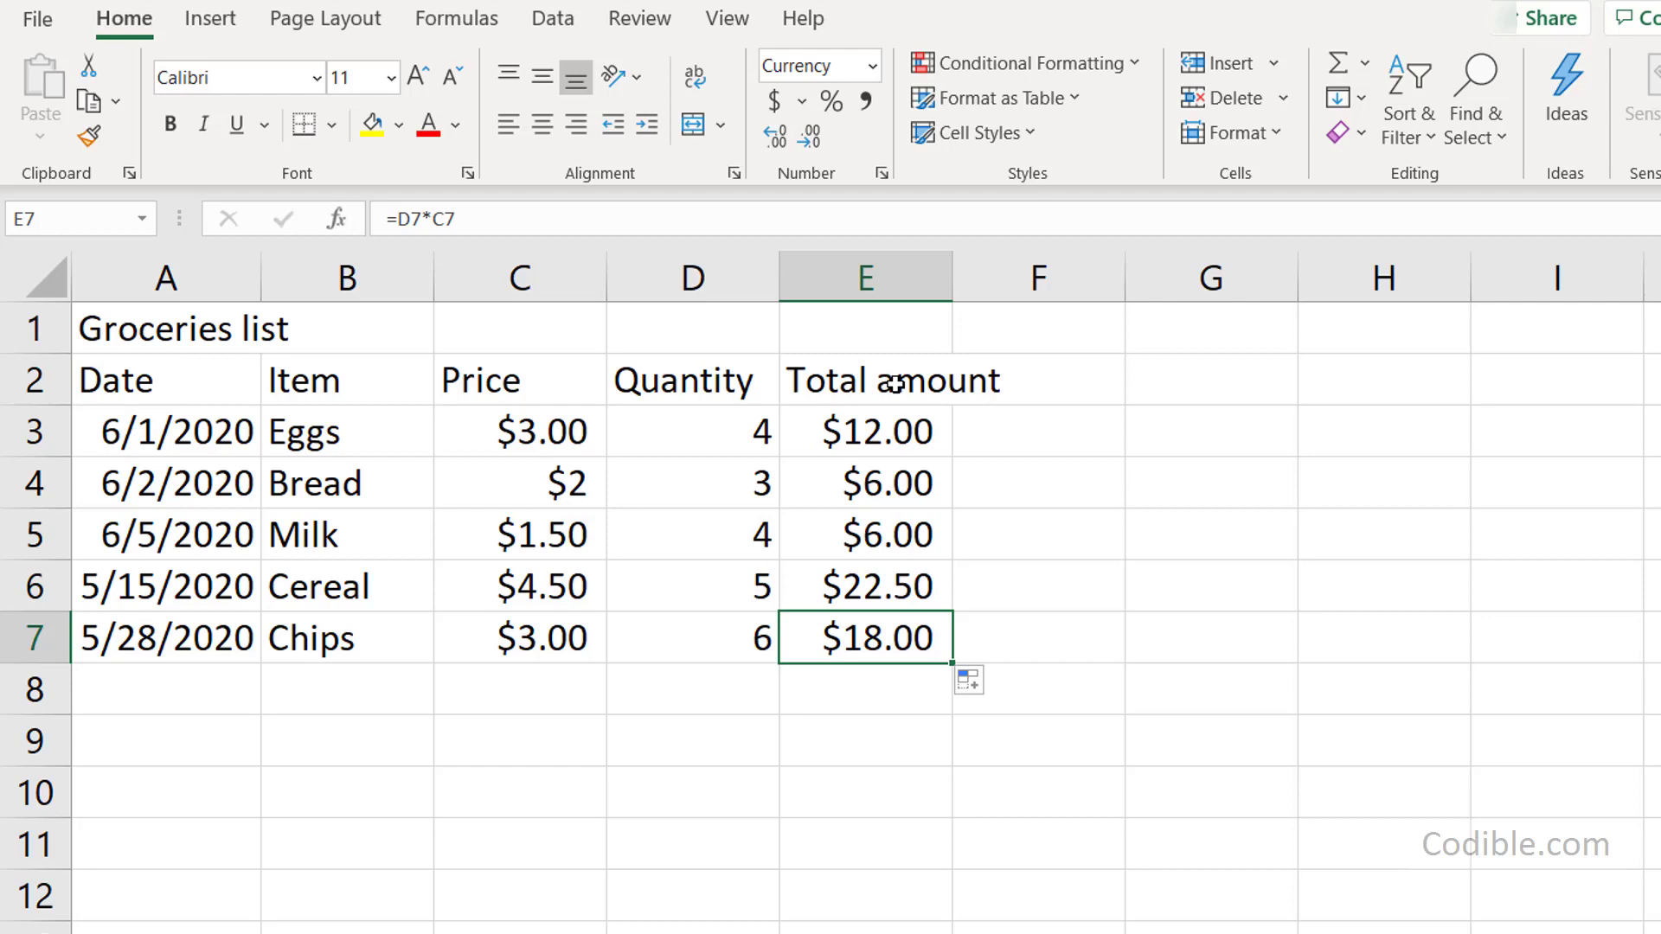
left_click(360, 484)
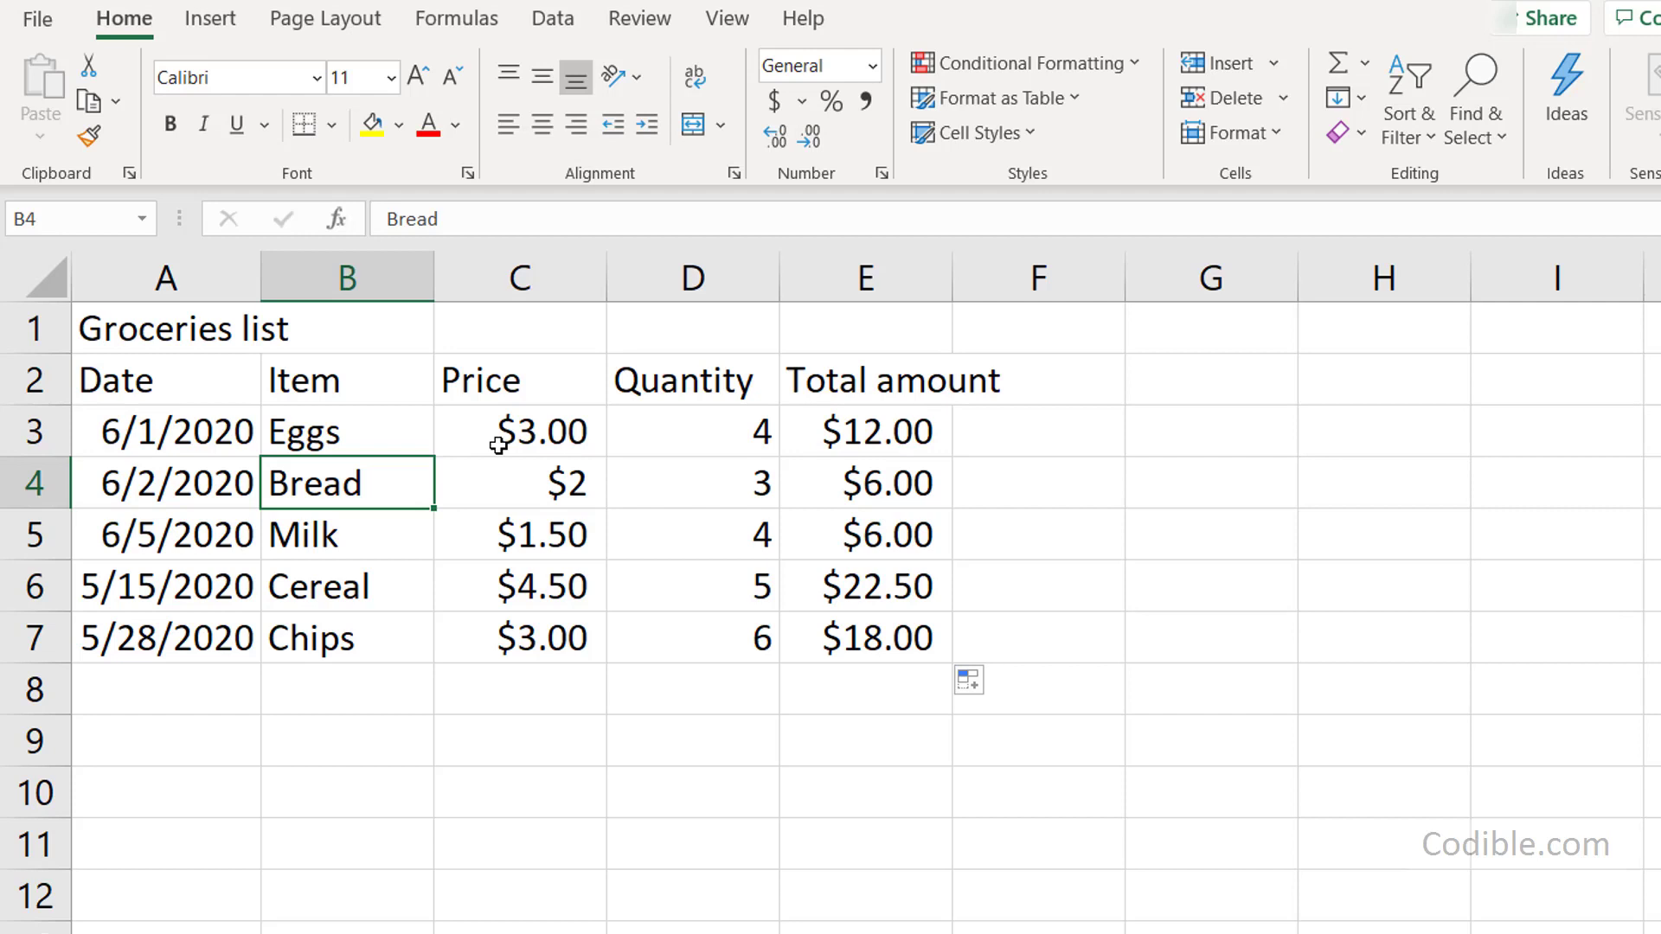
- Edit cell B6 so the item reads 'Cereals' instead of 'Cereal'
key("Down")
key("Down")
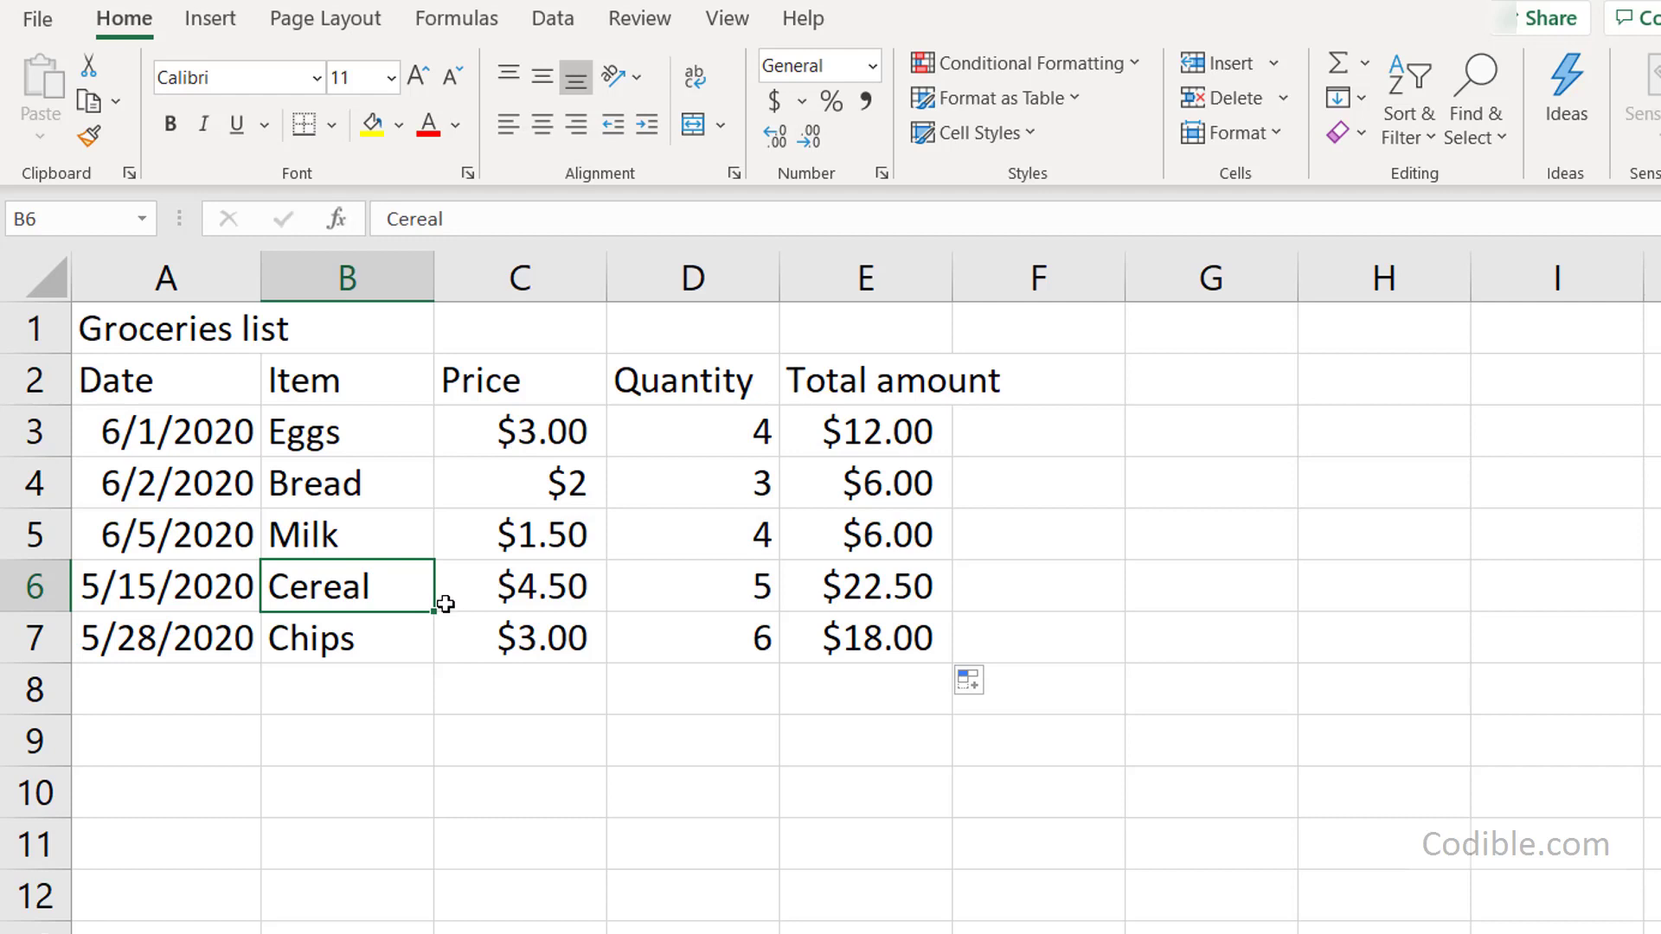
type("s")
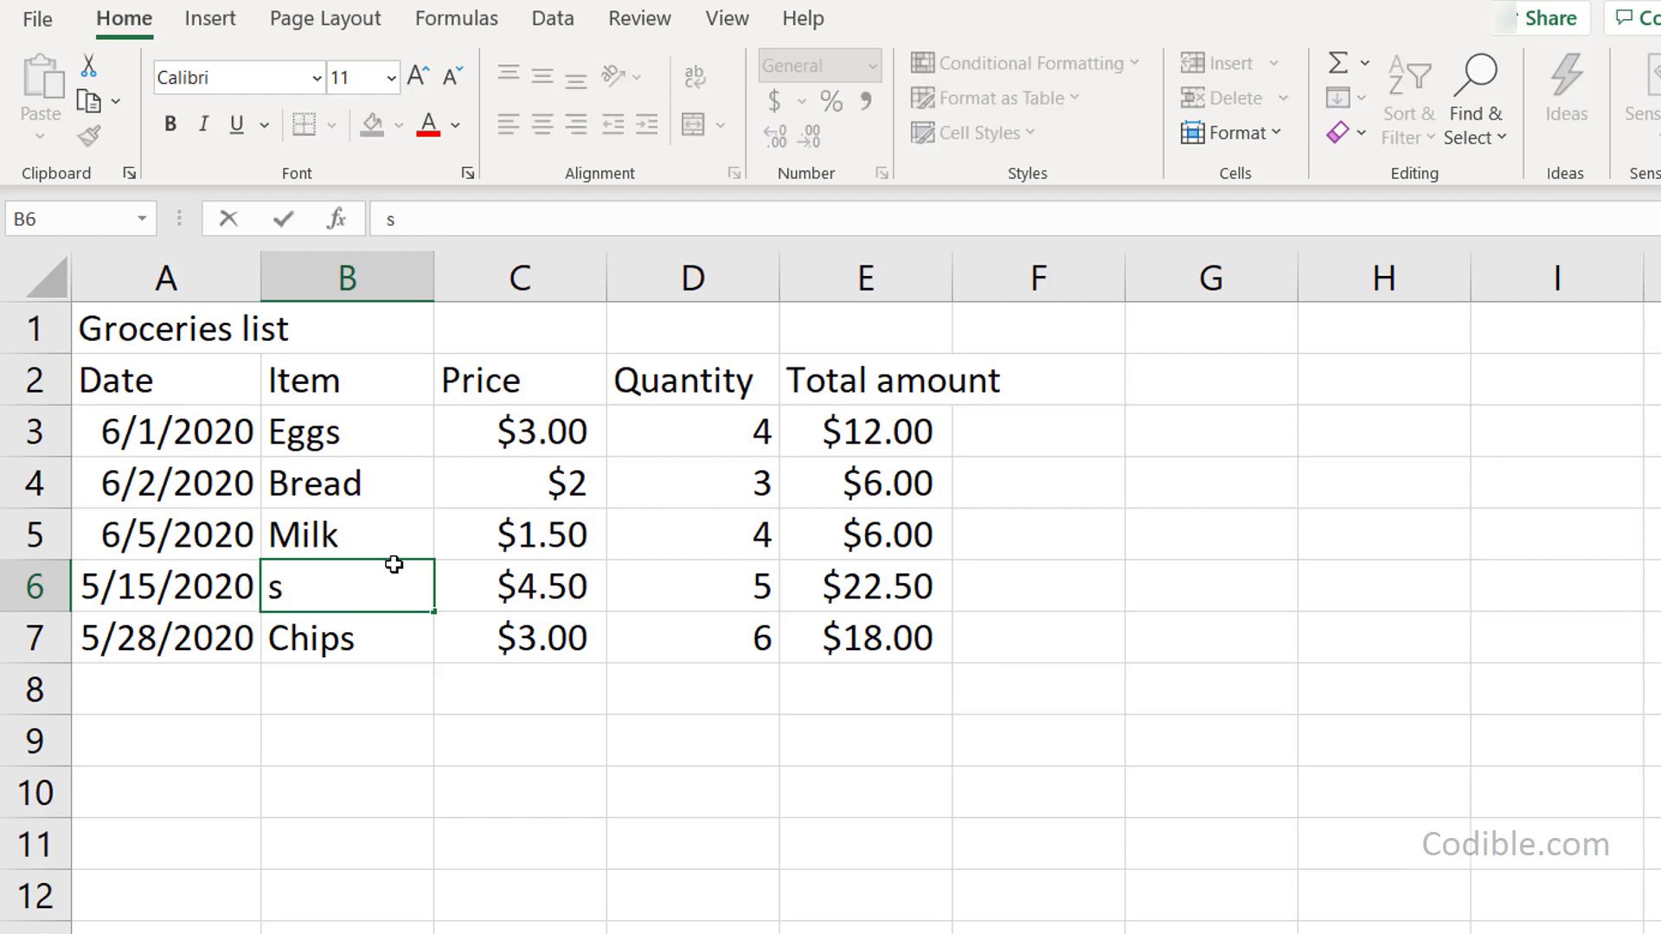
key("Escape")
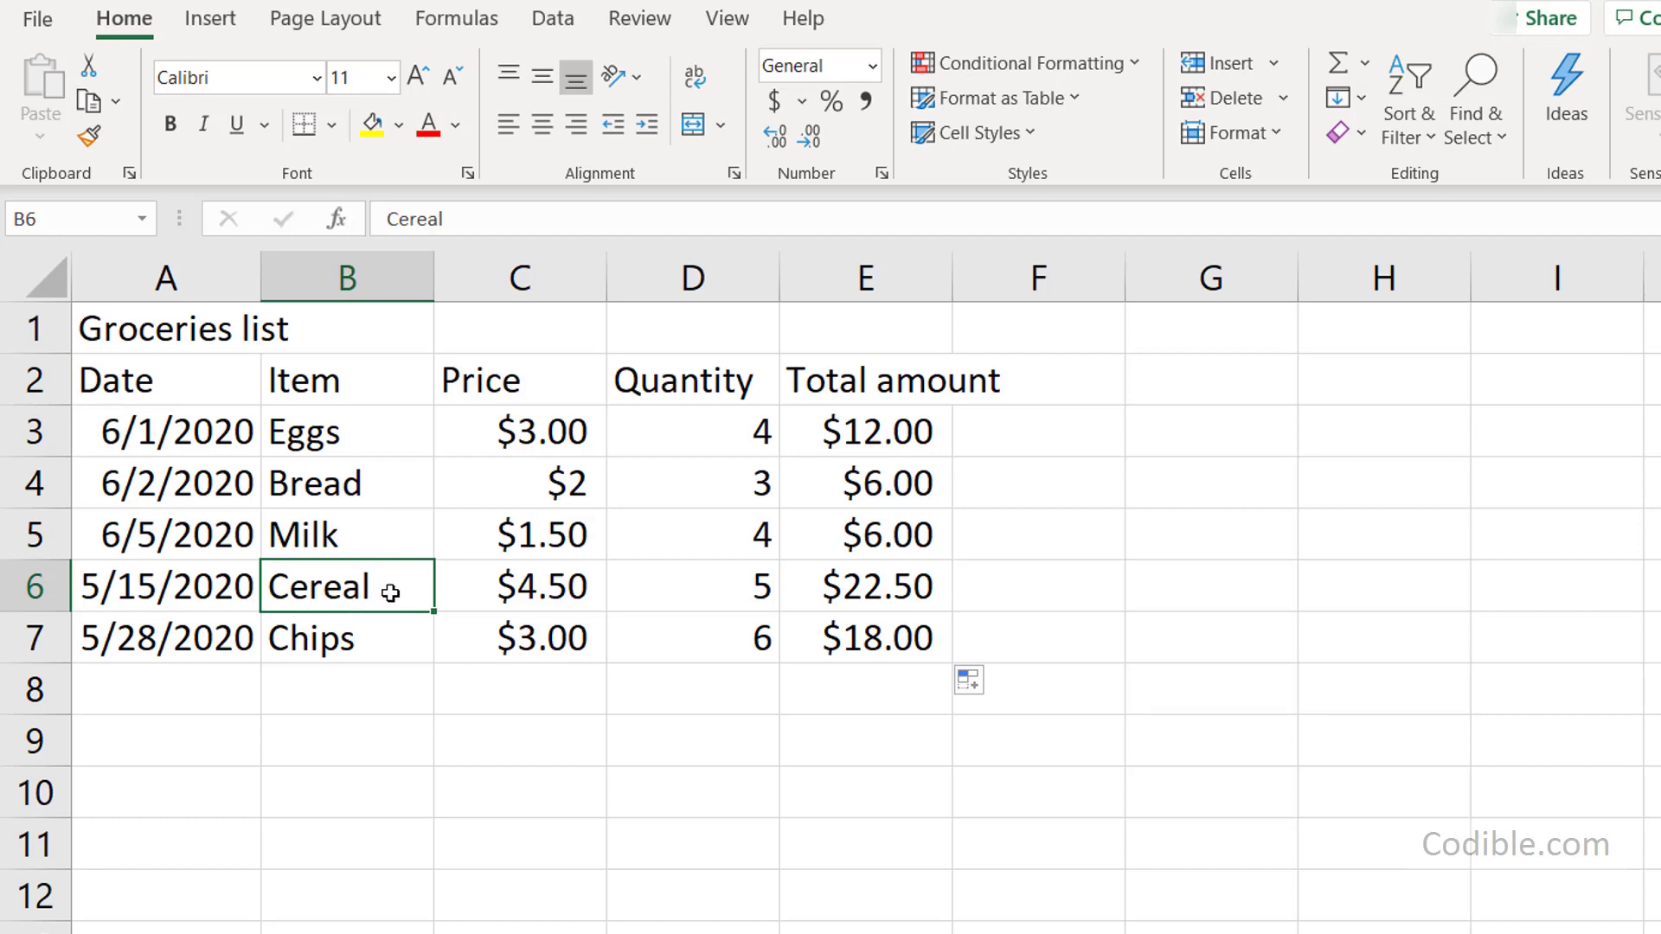
double_click(391, 593)
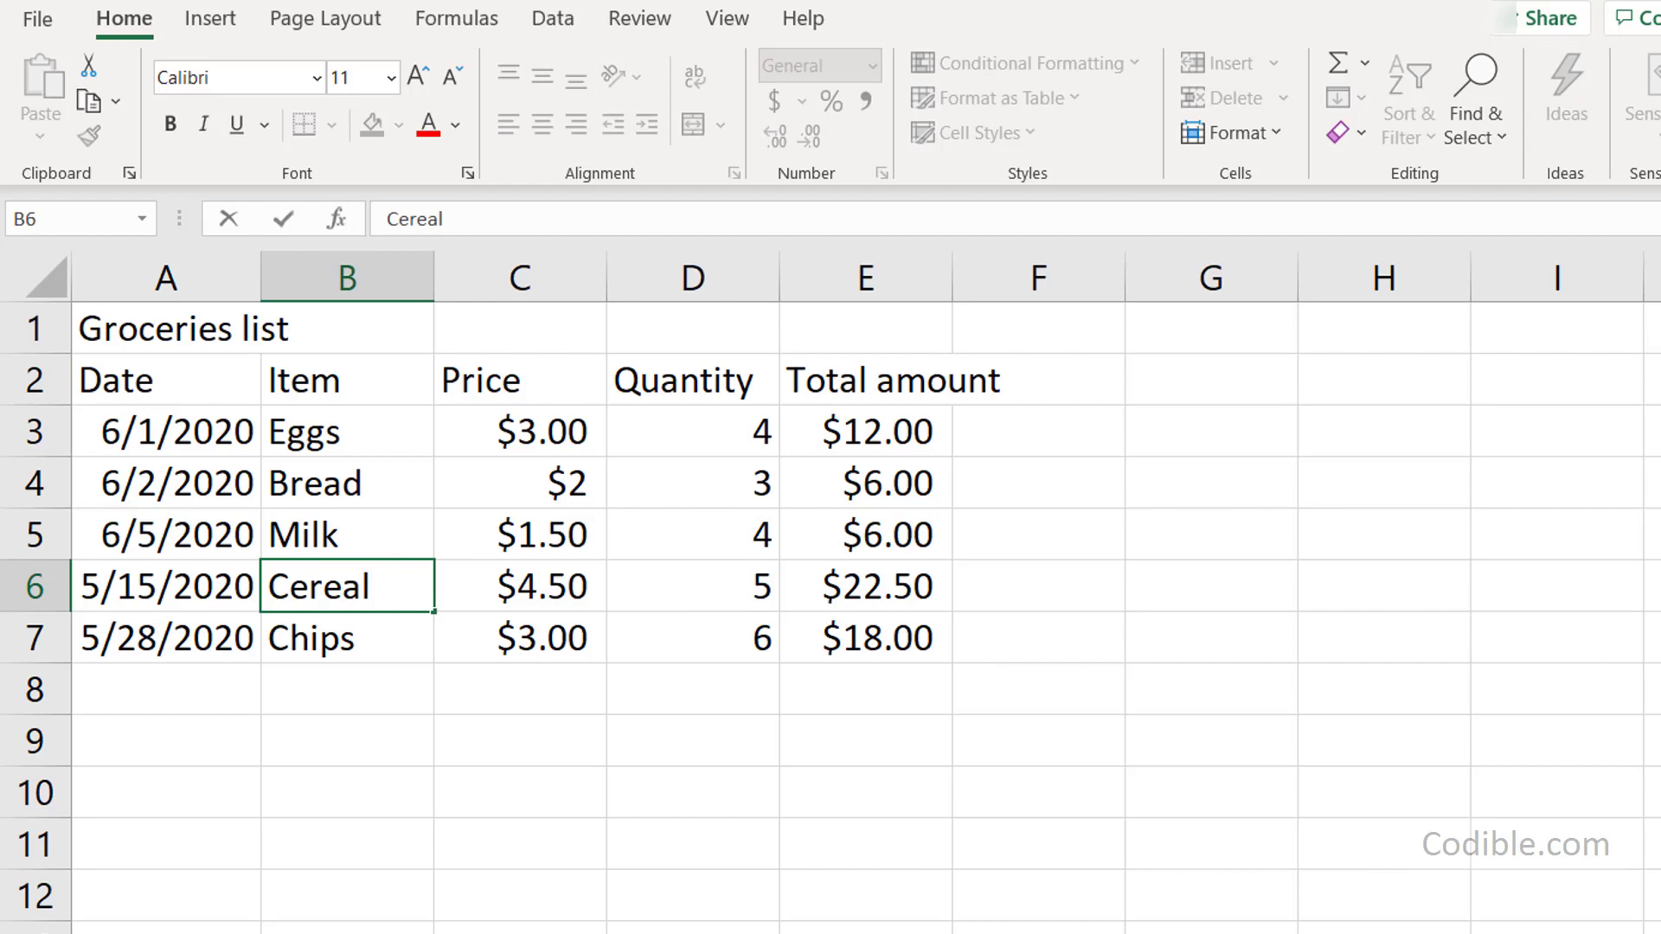
key("Left")
key("Left")
key("Left")
key("Left")
key("Left")
key("Right")
key("Right")
key("Right")
key("Right")
key("Right")
key("Right")
type("s")
key("Return")
left_click(346, 586)
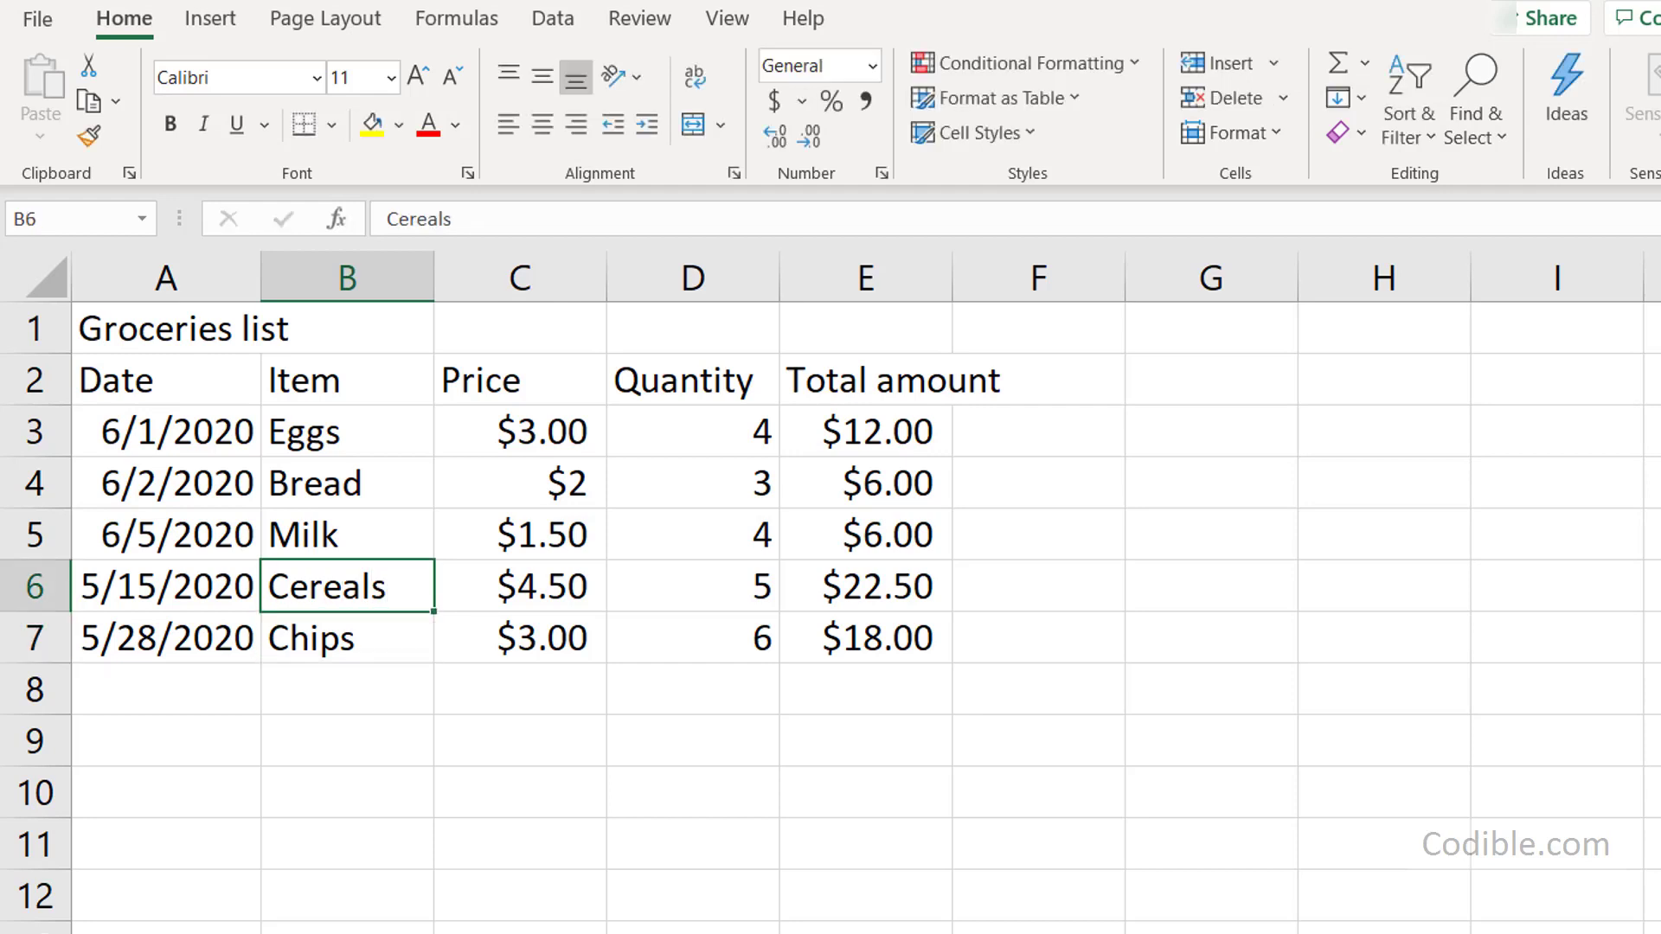
- Change the Cereals price from 4.5 to 4.55 so its total becomes $22.75
double_click(911, 588)
key("ctrl+Return")
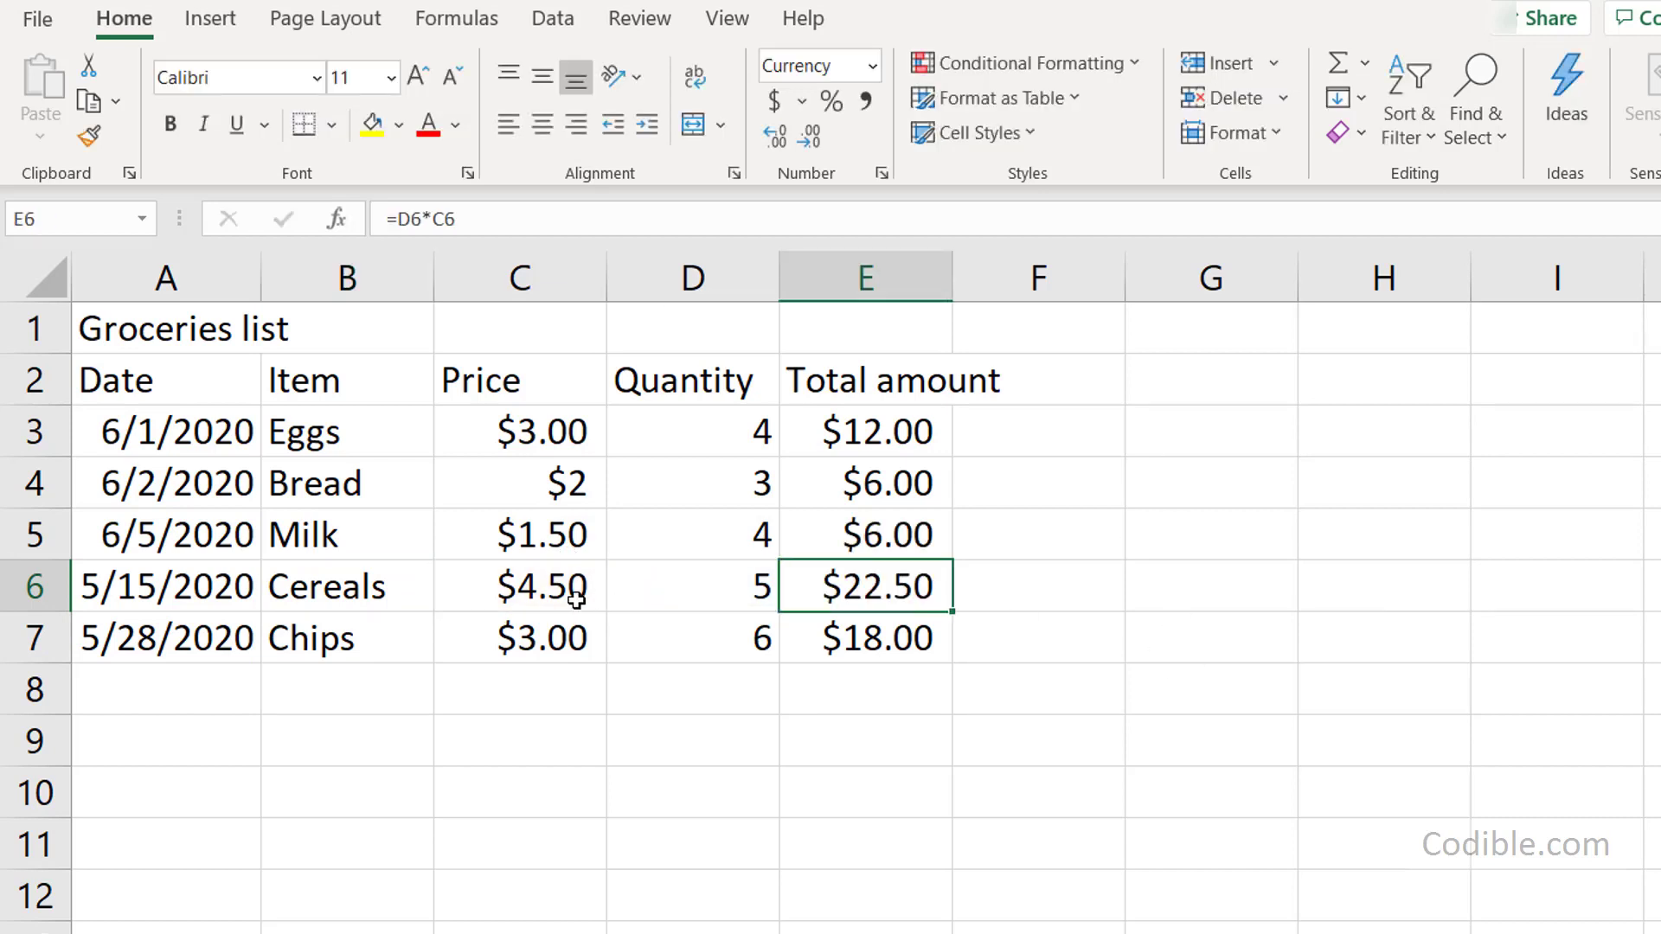
left_click(574, 586)
double_click(580, 589)
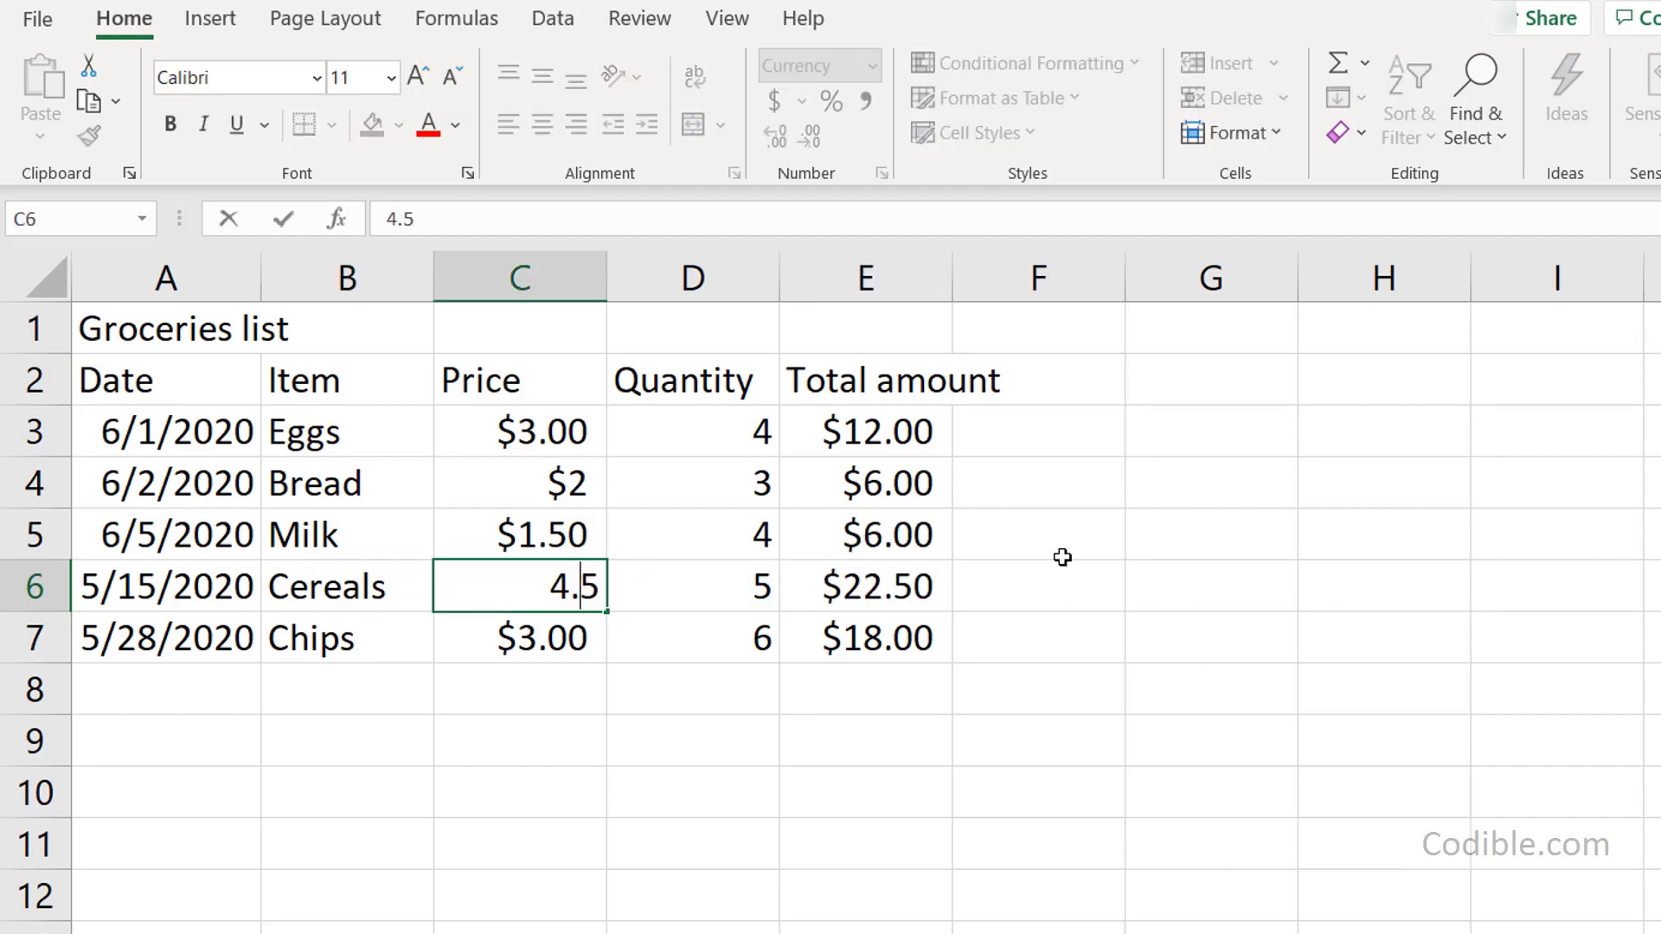
type("5")
key("Return")
key("Up")
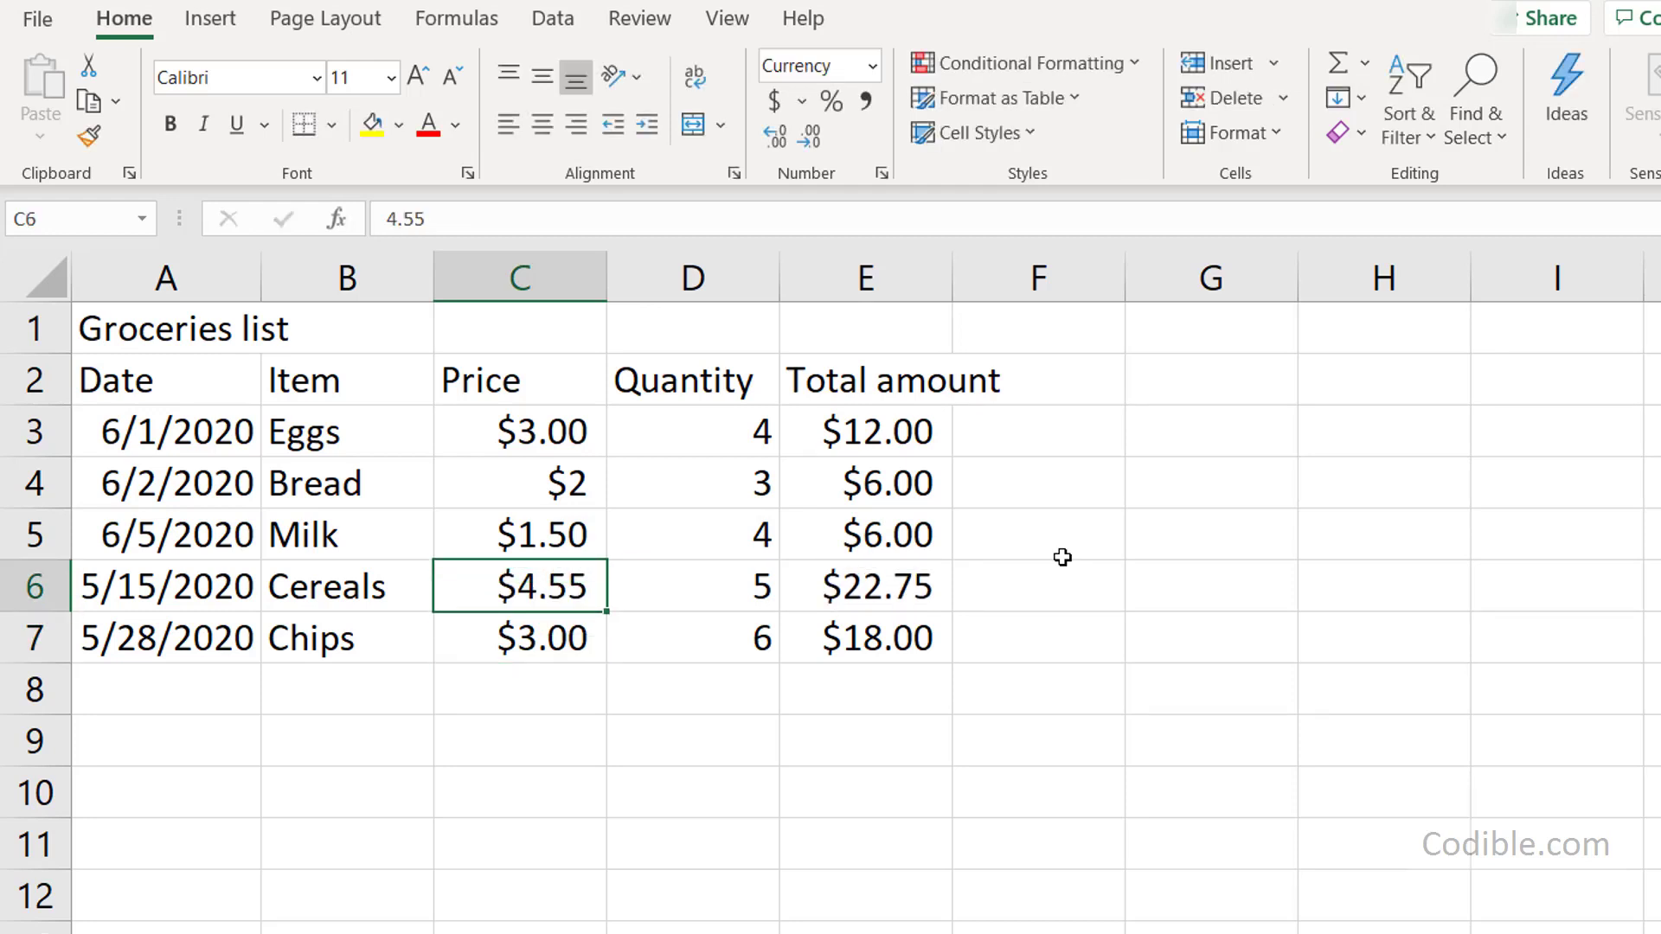
left_click(864, 582)
left_click_drag(908, 438, 910, 640)
left_click(932, 596)
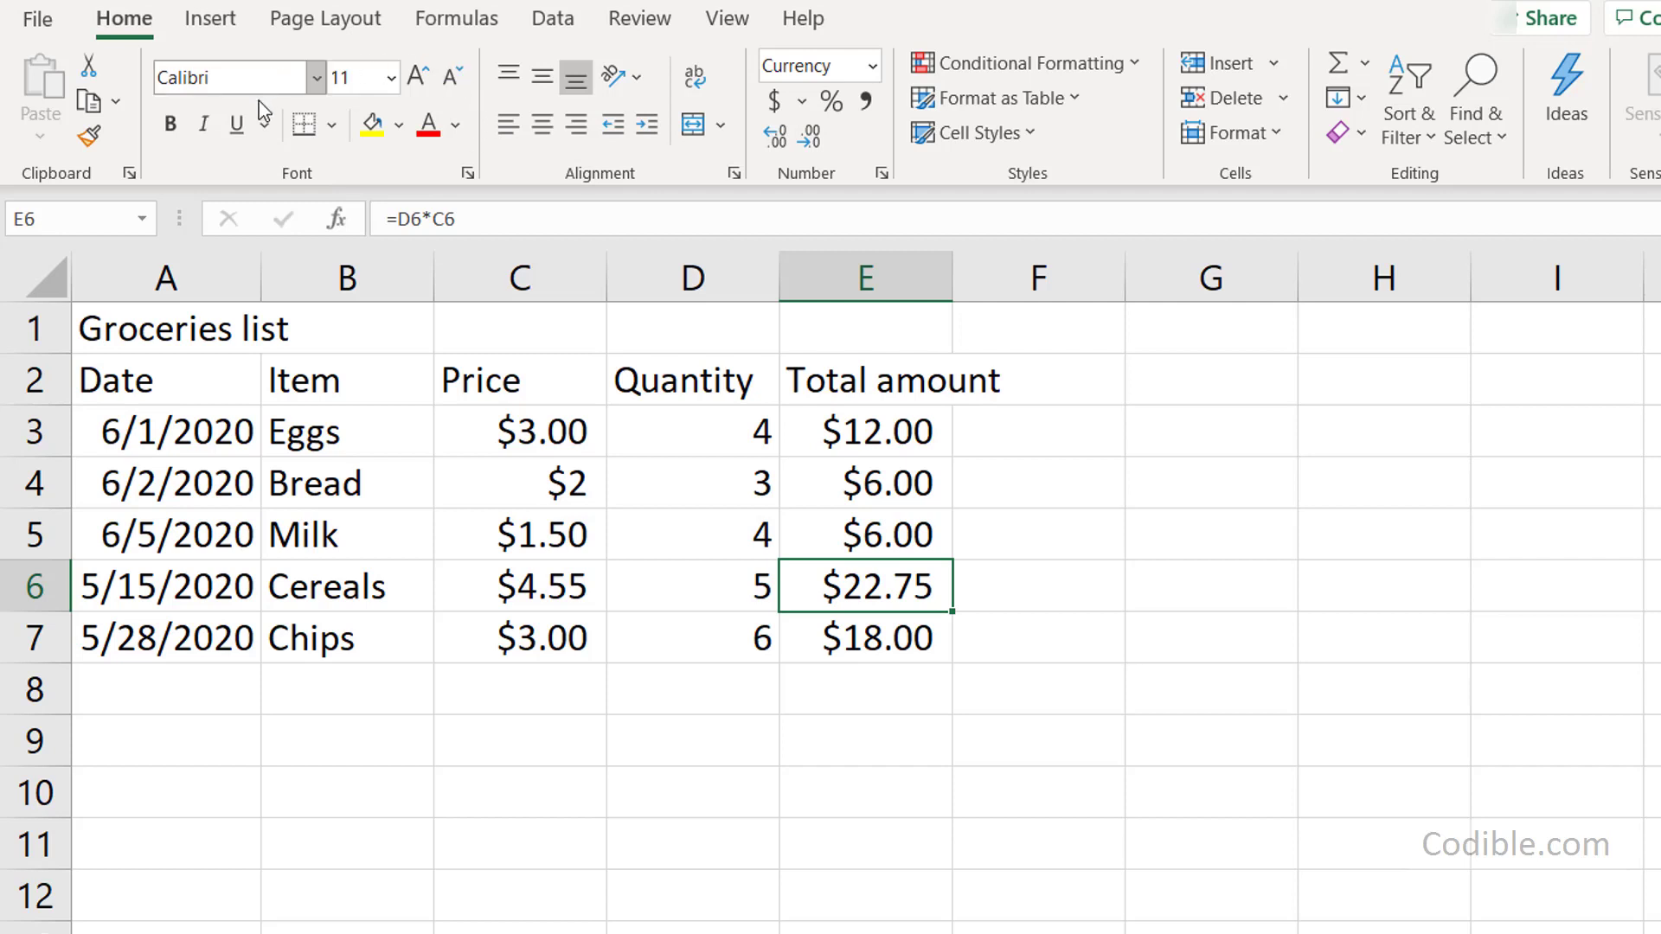
- Select cells along the Groceries list title row
left_click(271, 331)
left_click(234, 327)
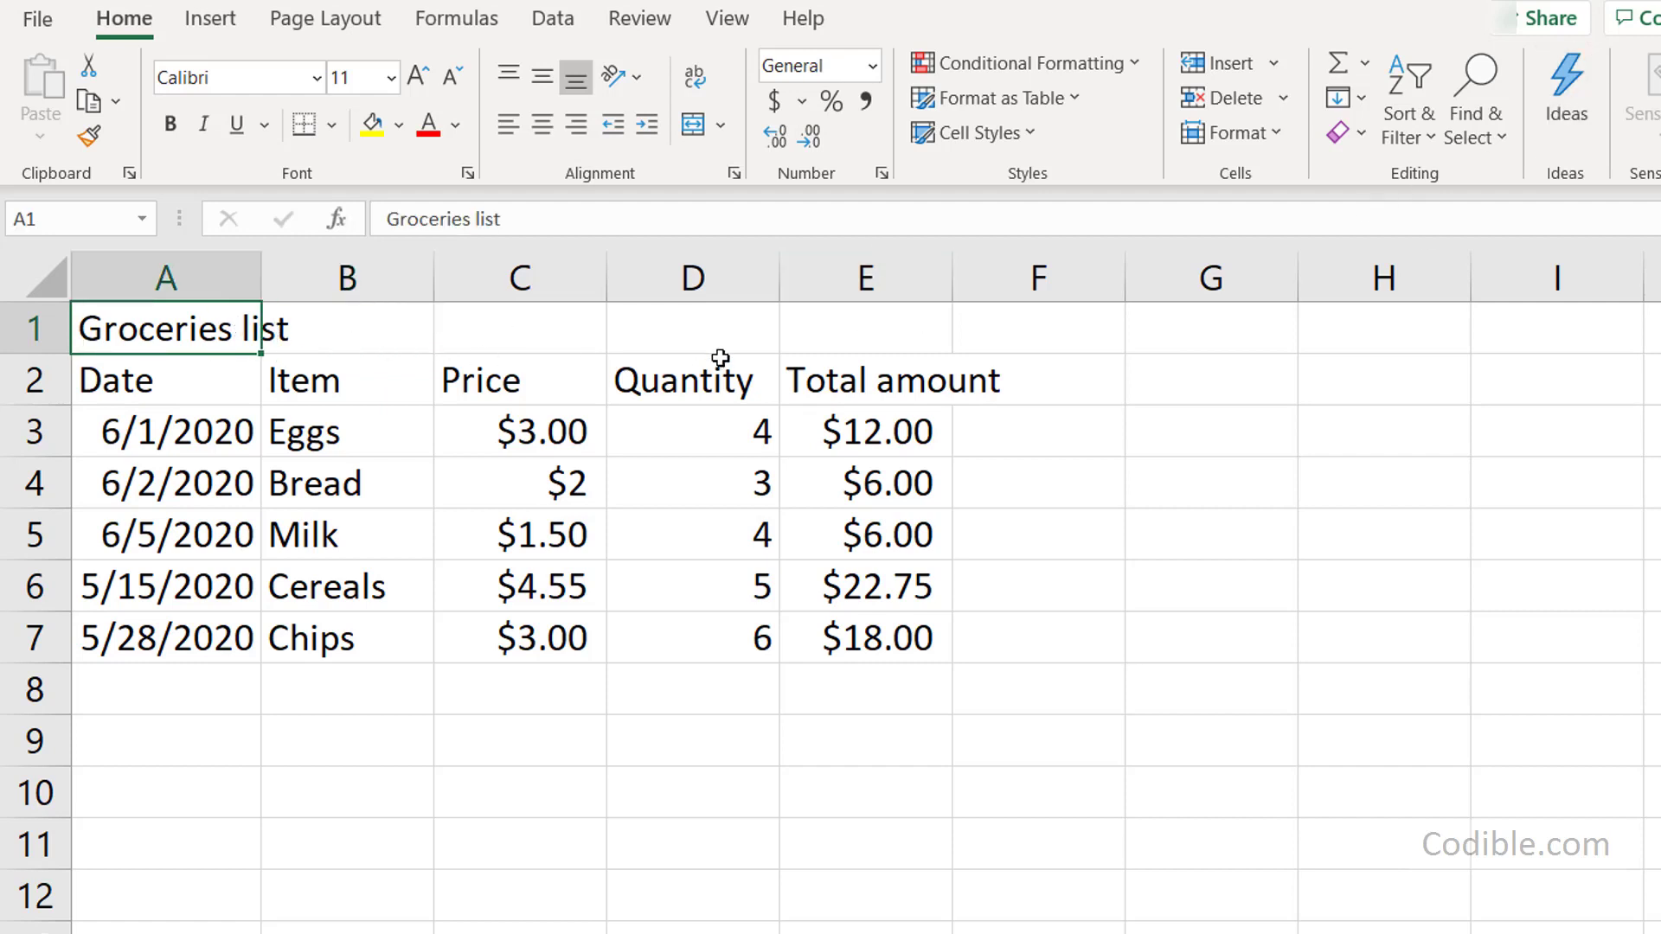
left_click(884, 327)
- Select A1:E1 and apply Merge & Center to the Groceries list title
left_click_drag(211, 325, 859, 307)
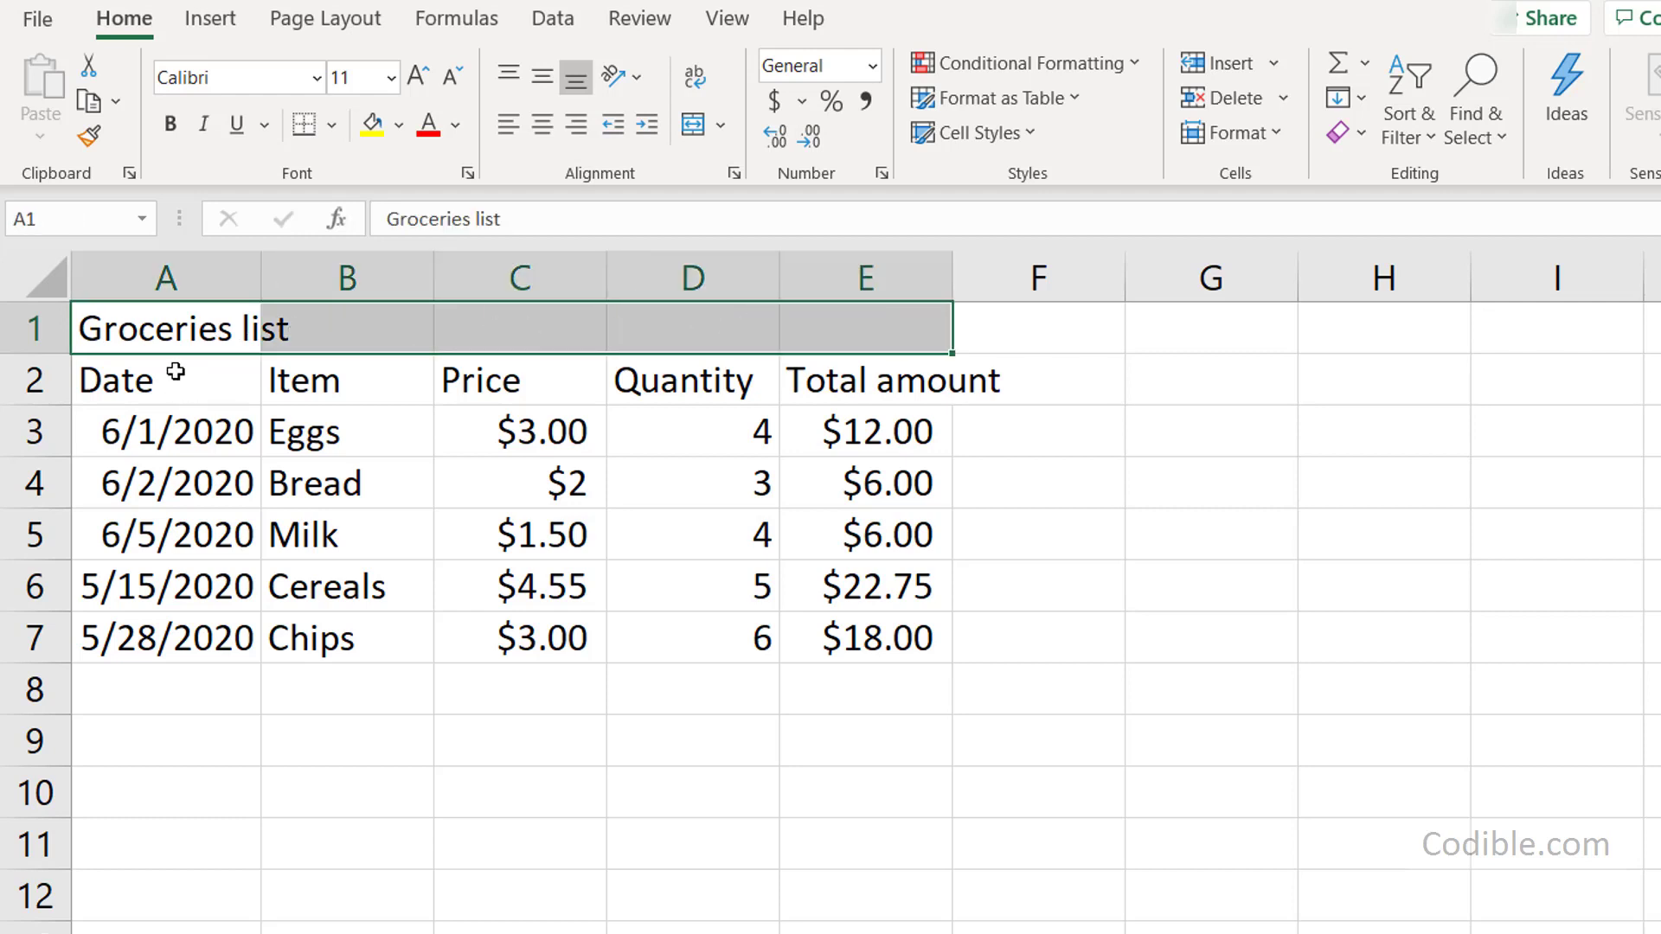
left_click(130, 329)
left_click_drag(256, 328, 115, 328)
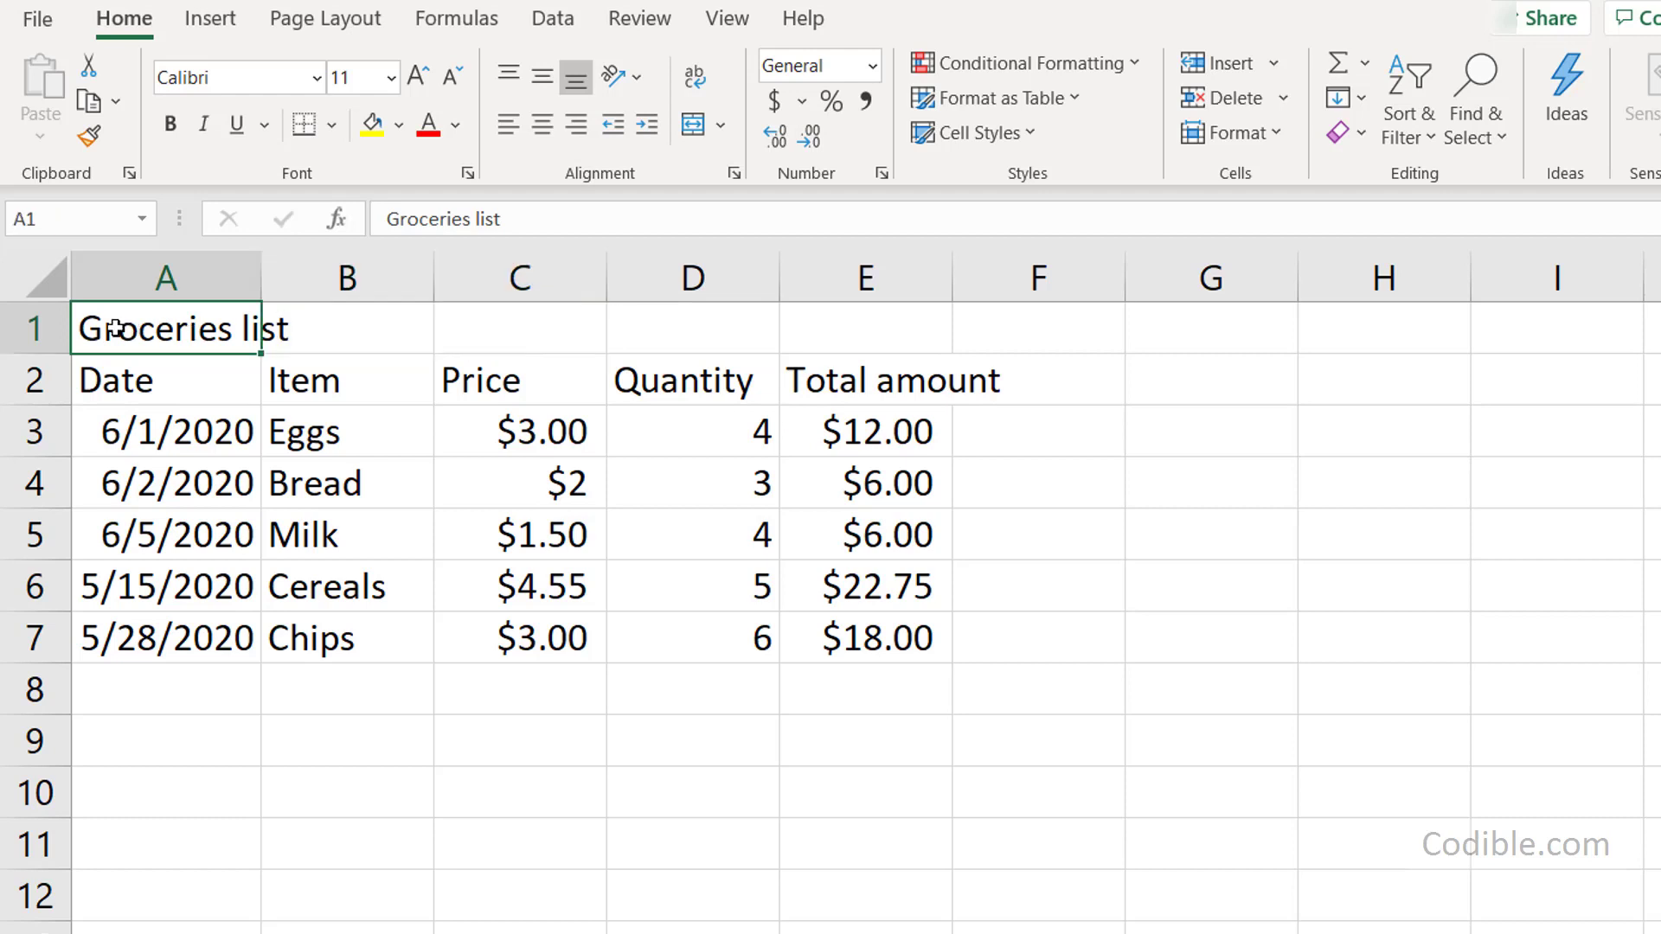
left_click_drag(115, 329, 836, 323)
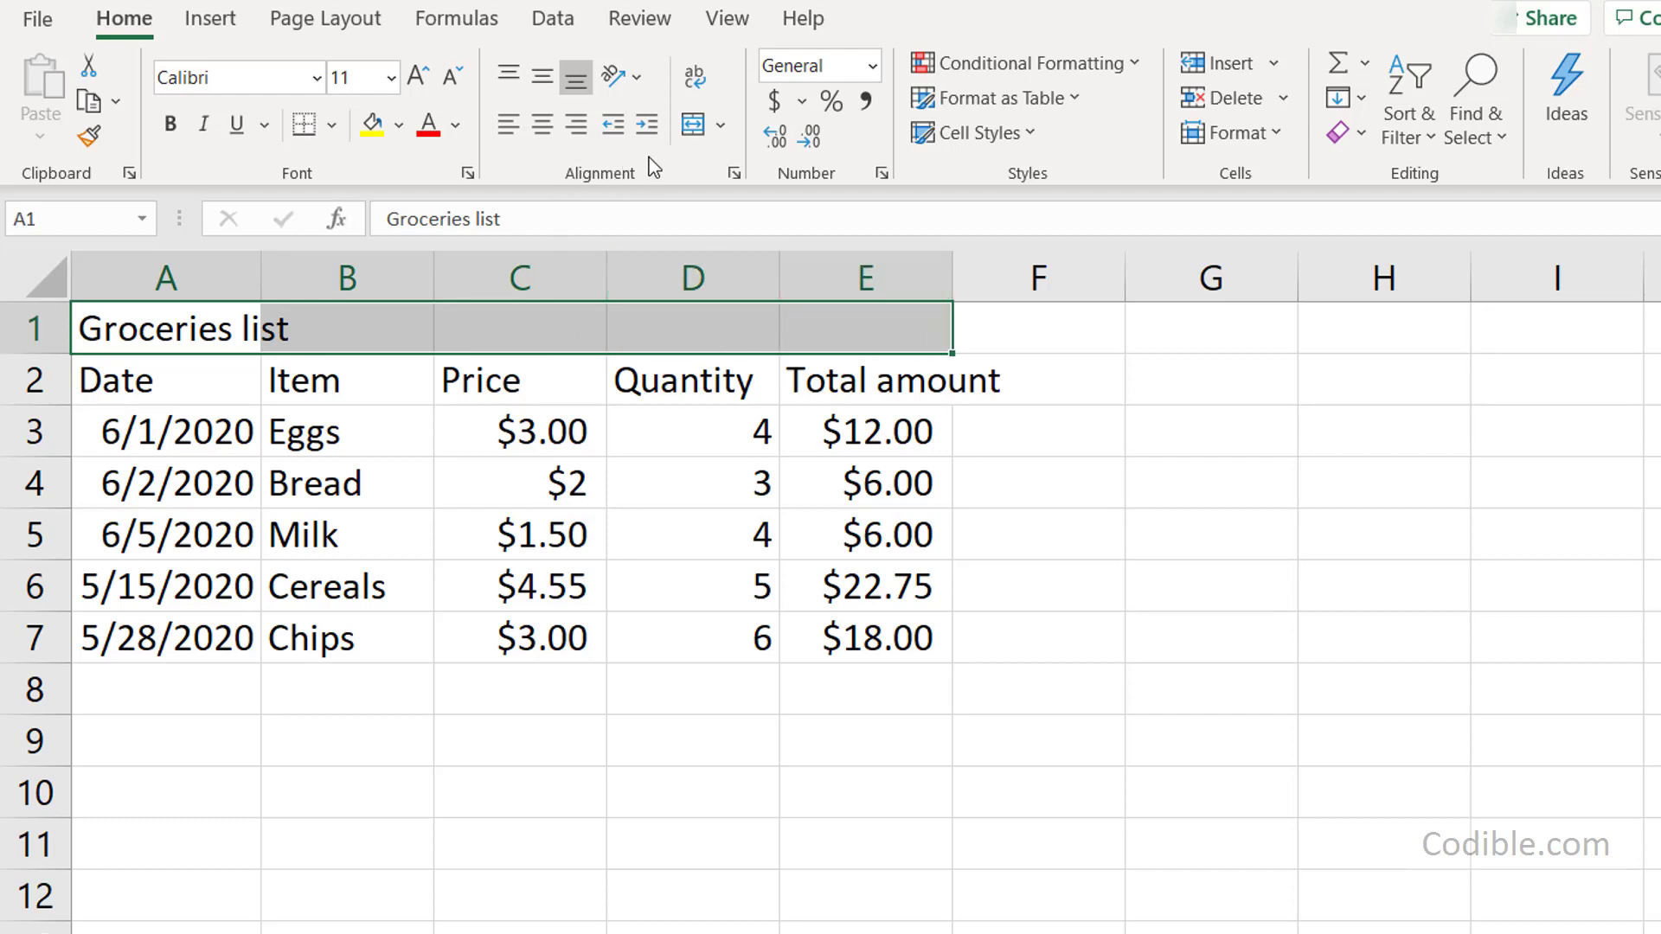
left_click(692, 125)
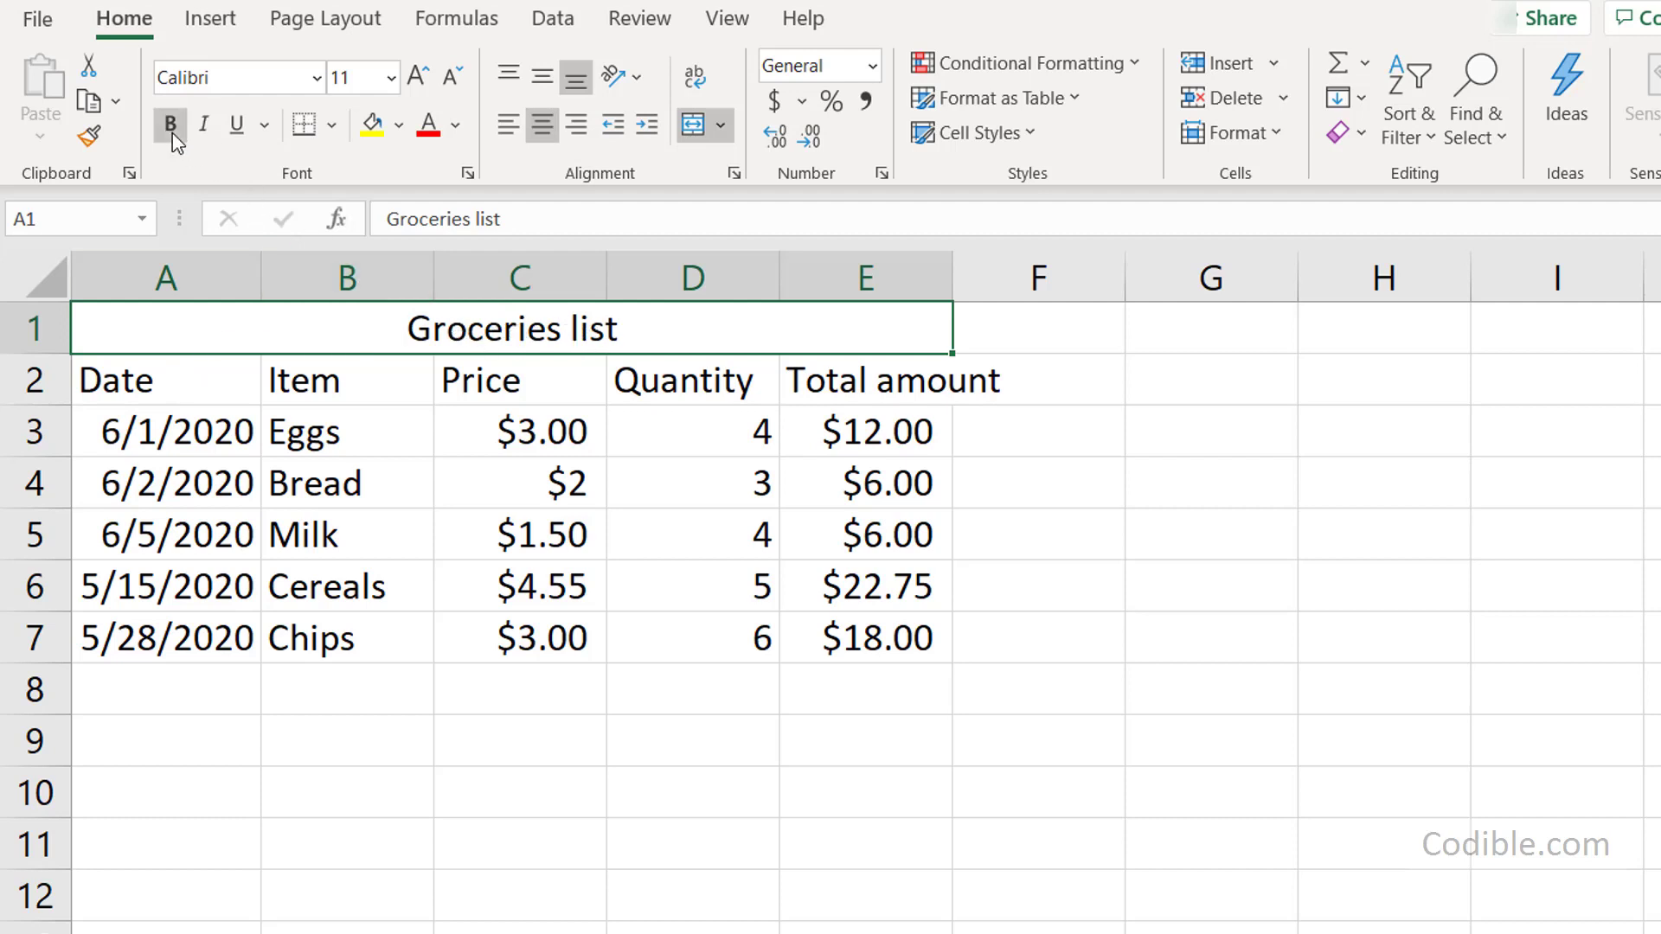
- Make the merged Groceries list title bold and colour it Blue, Accent 1
left_click(357, 372)
left_click(447, 314)
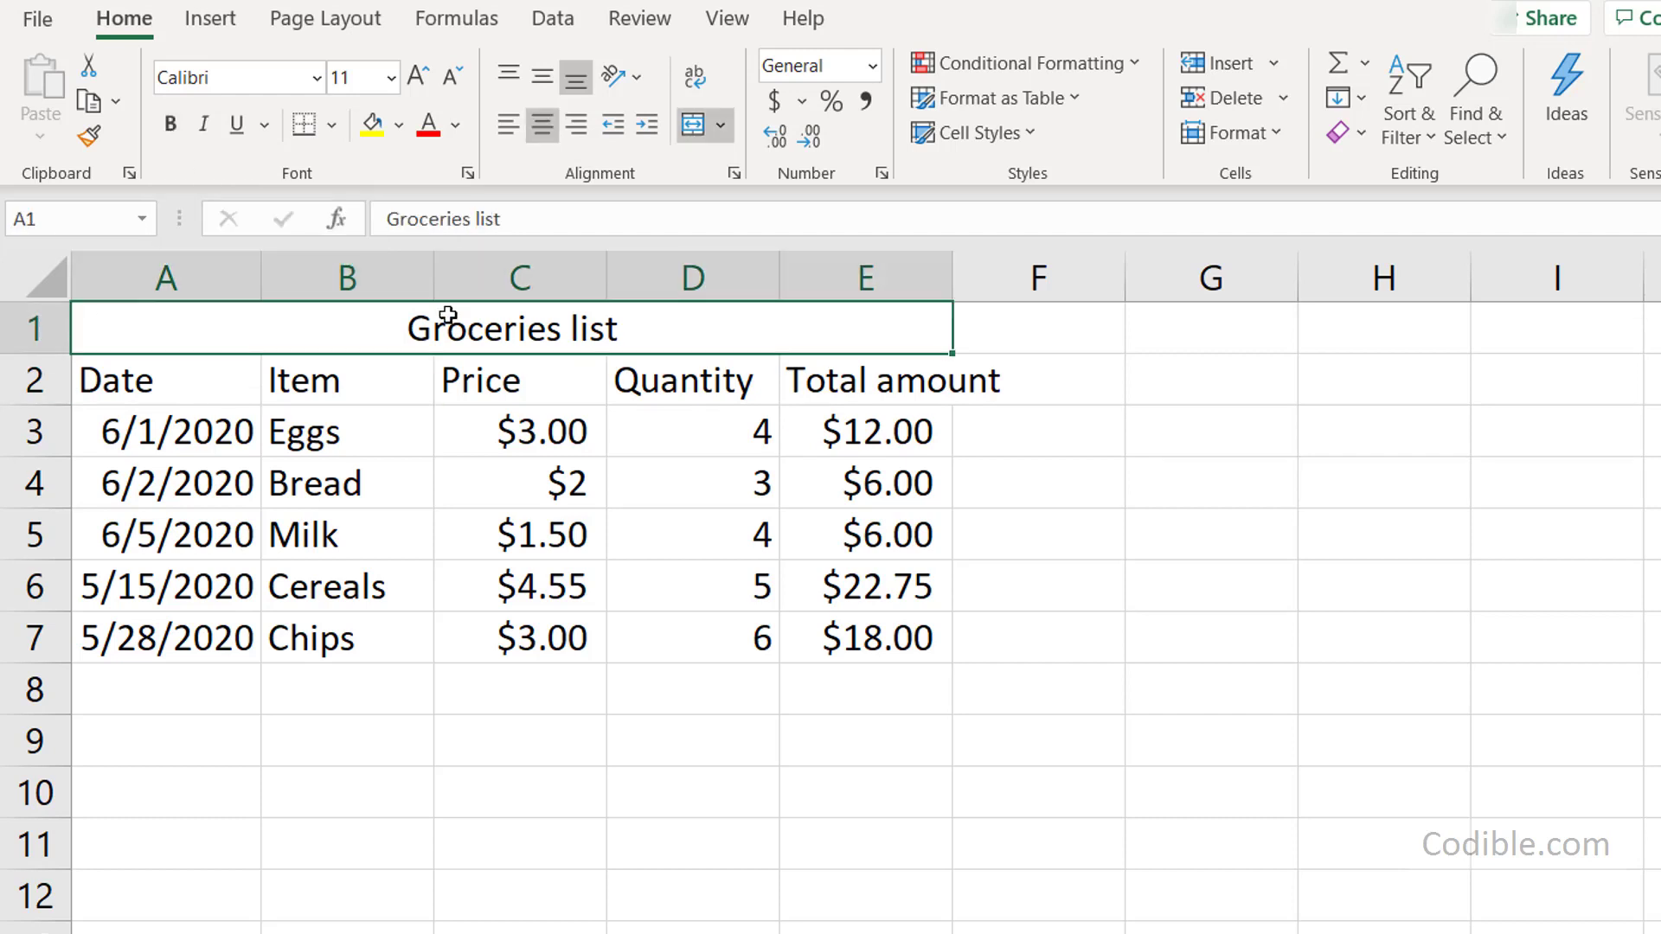
left_click(173, 127)
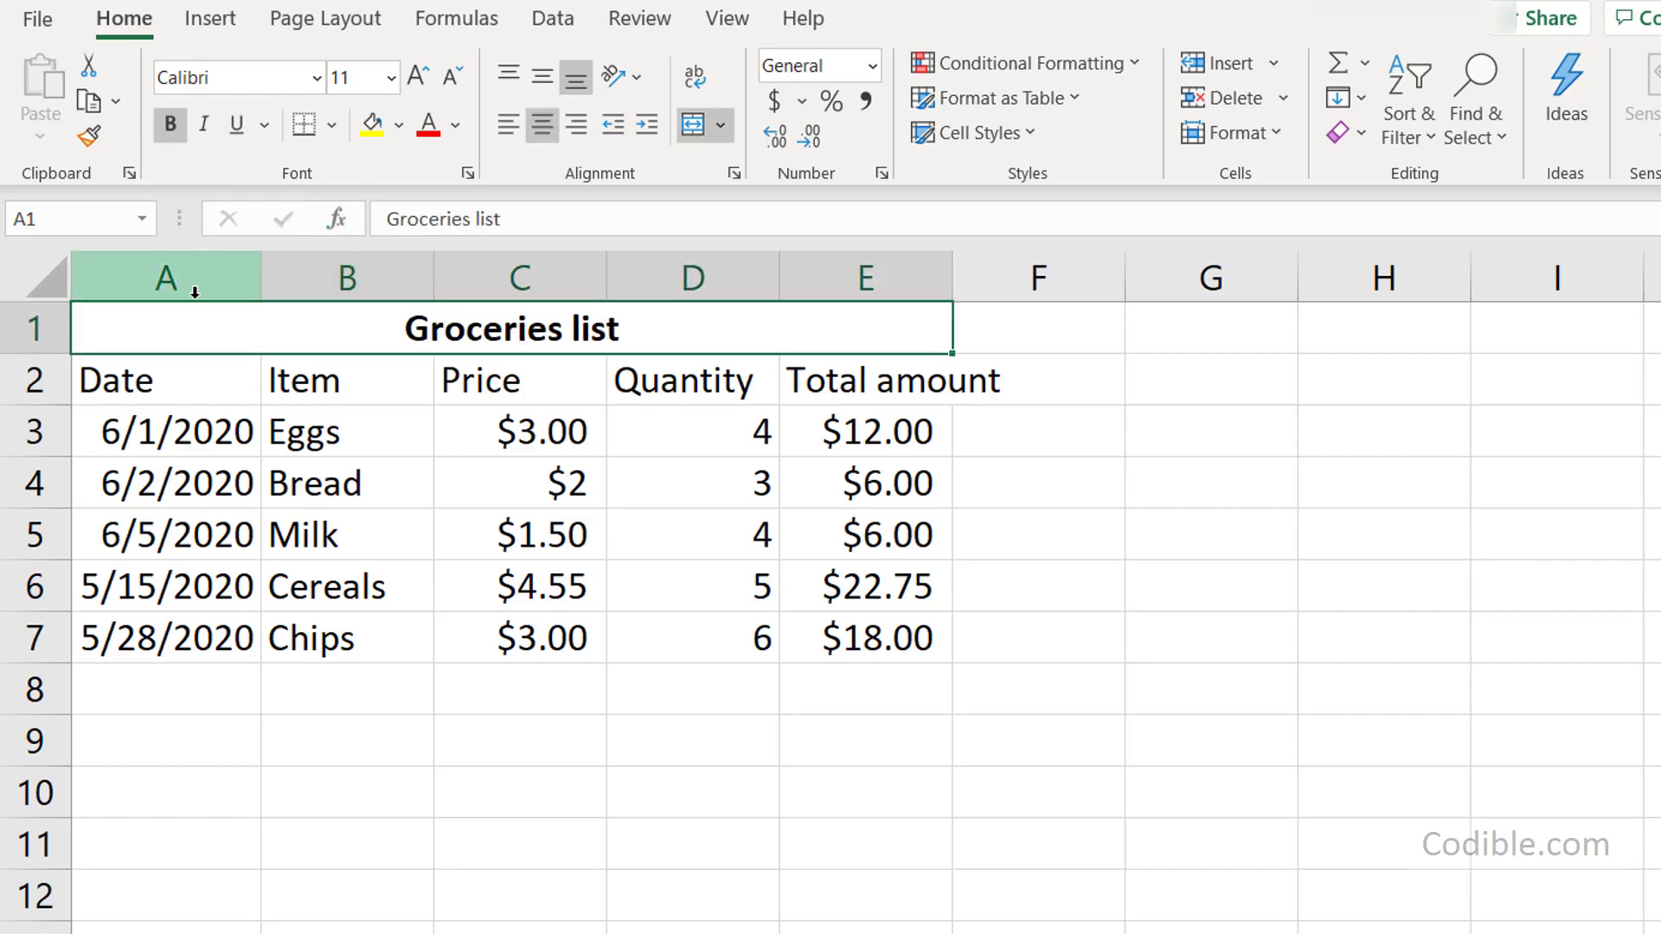
left_click(434, 128)
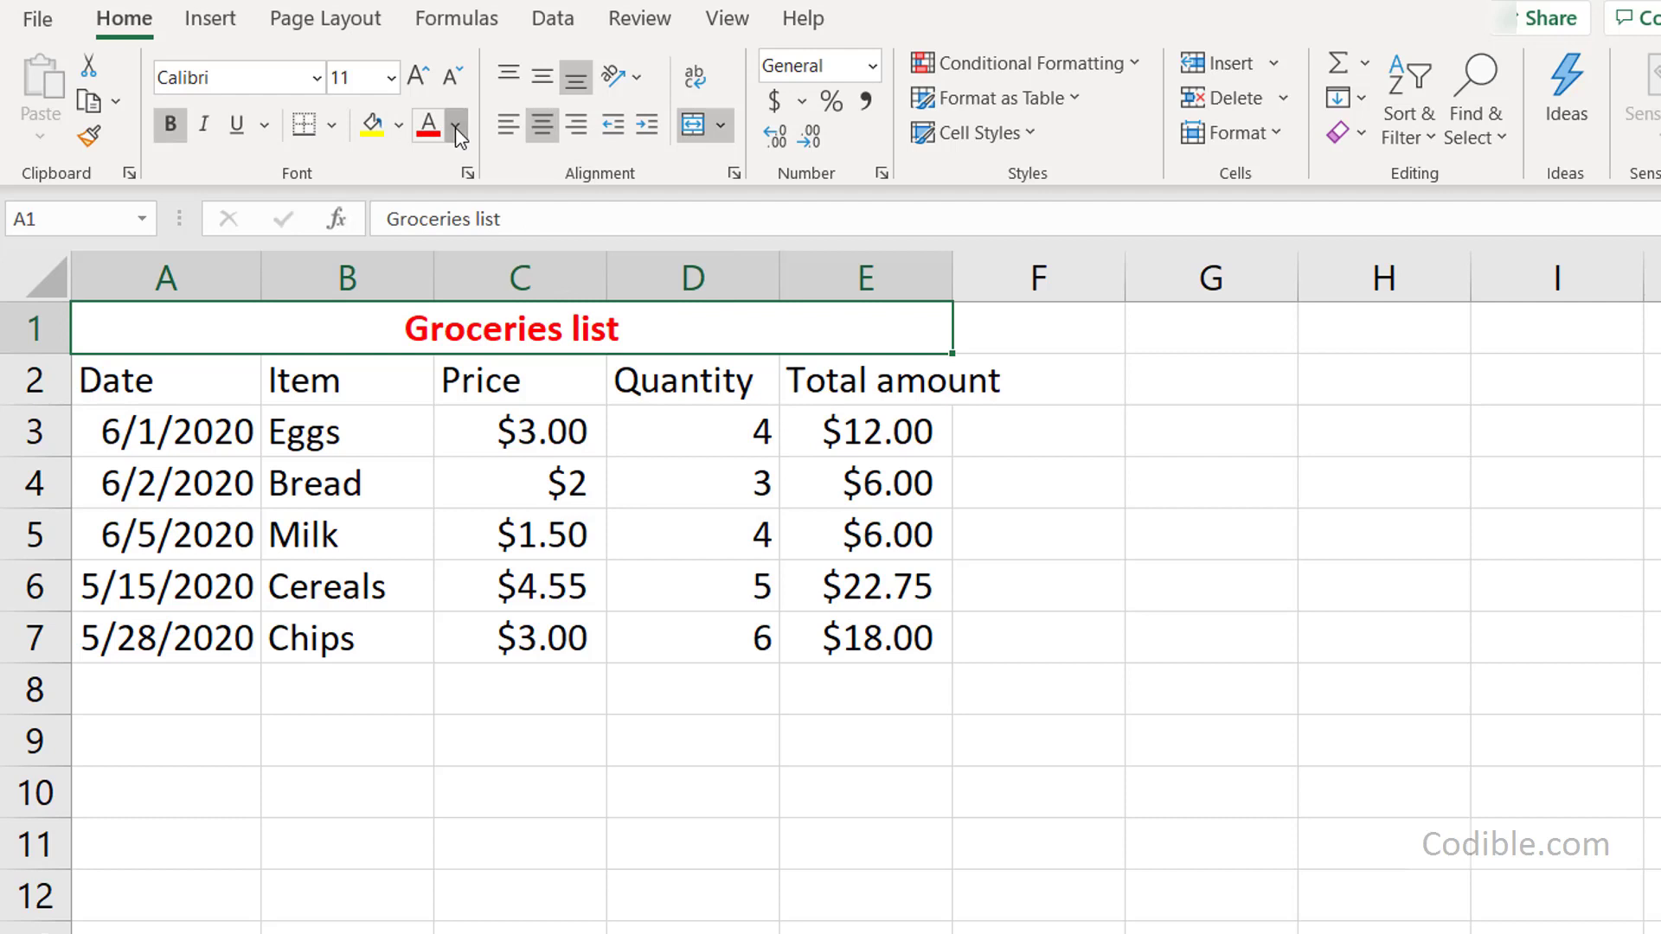
left_click(456, 130)
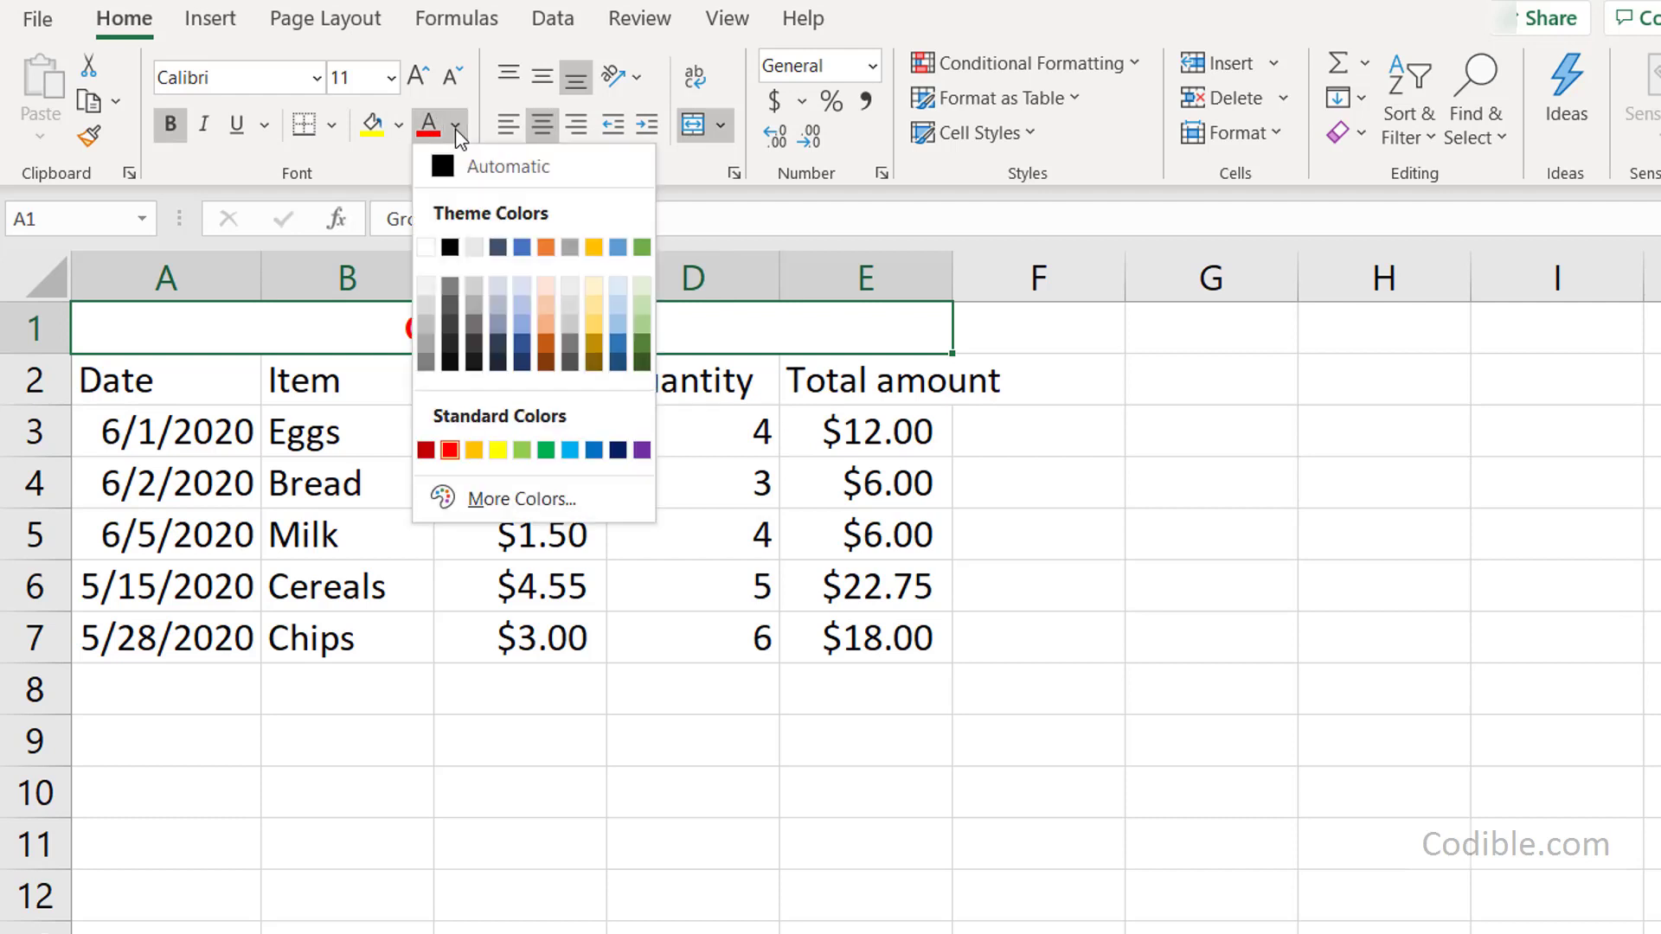
left_click(522, 249)
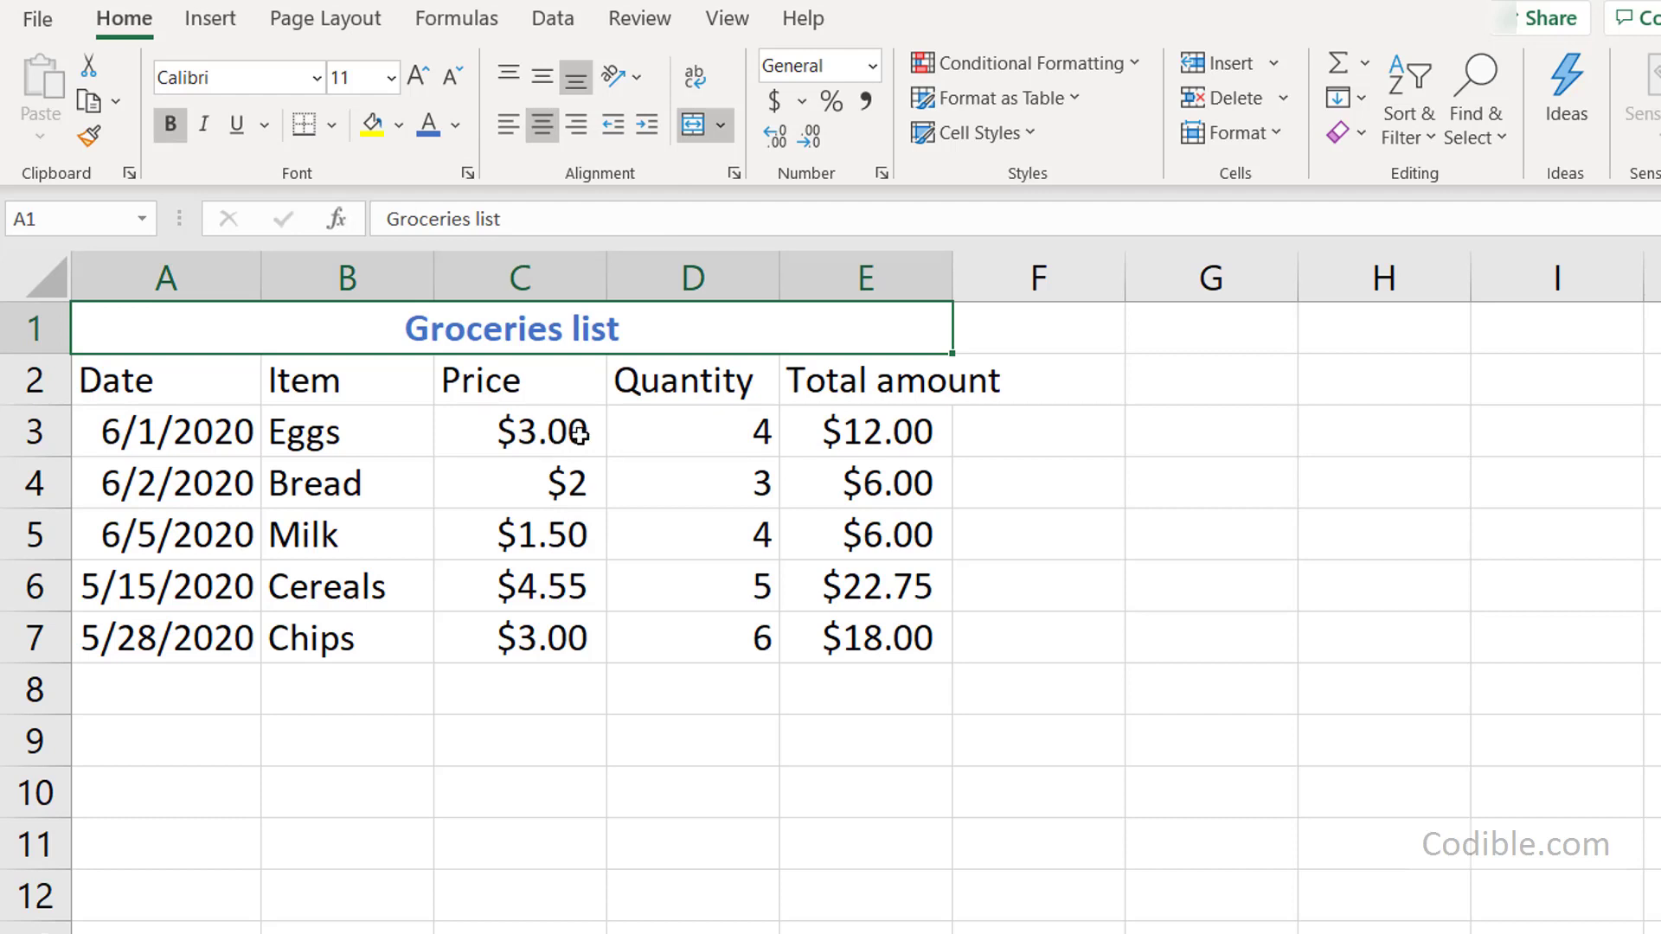
left_click(235, 381)
left_click_drag(234, 380, 843, 353)
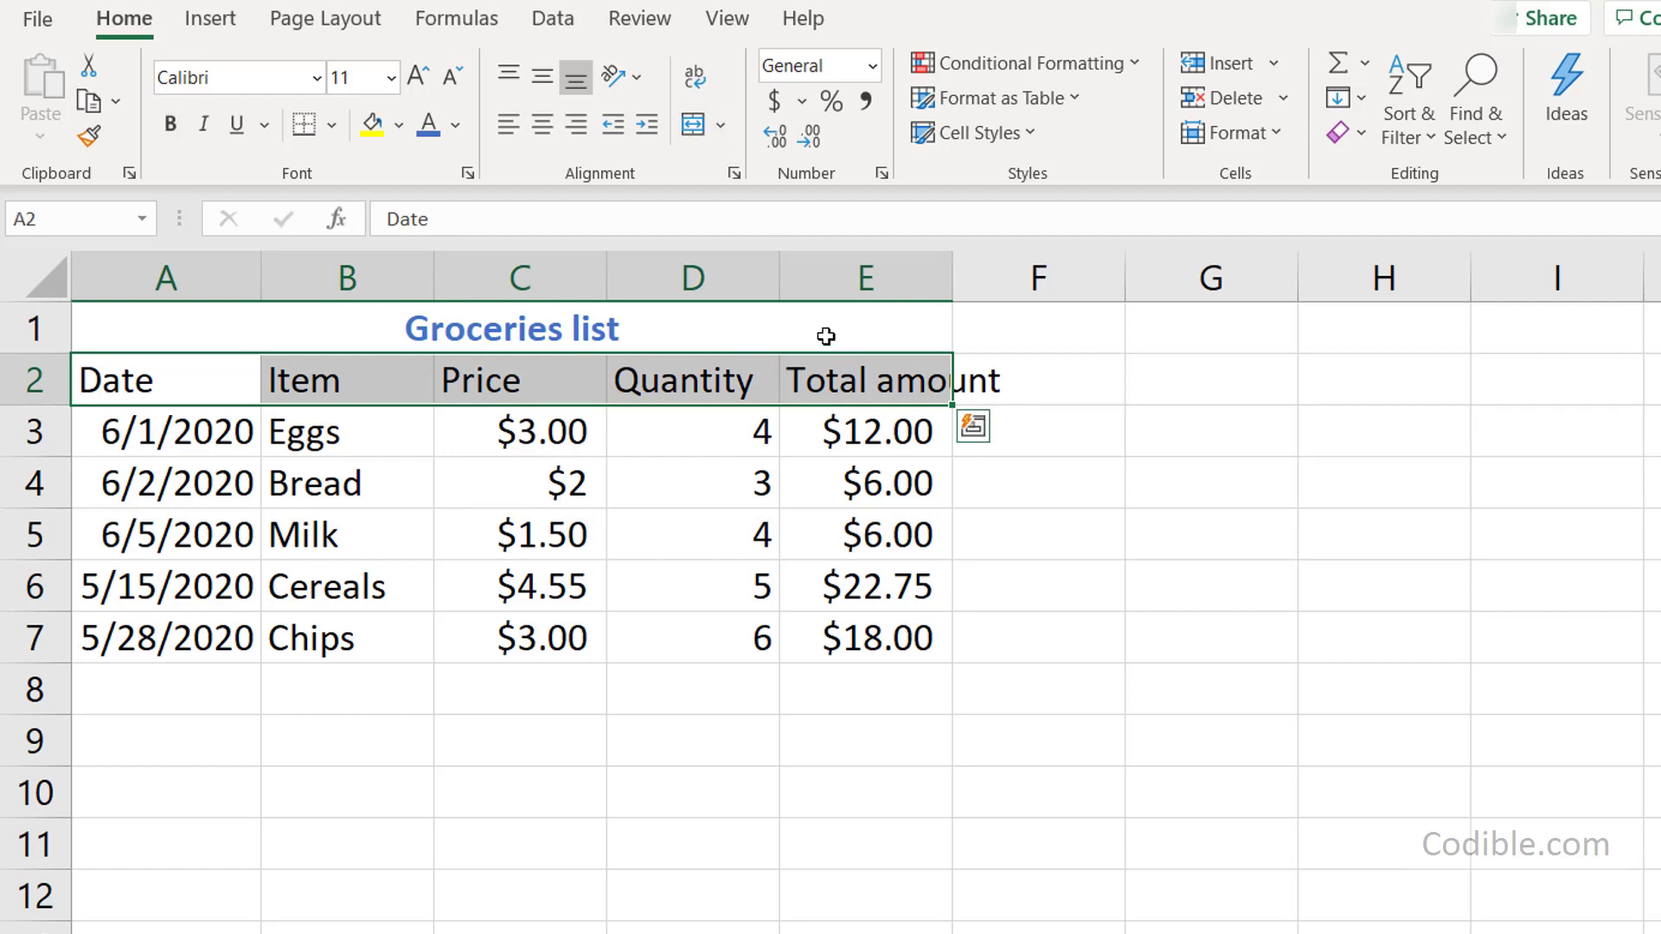
- Make headers A2:E2 bold and italic with an Orange, Accent 2, Lighter 40% fill
left_click(171, 128)
left_click(204, 127)
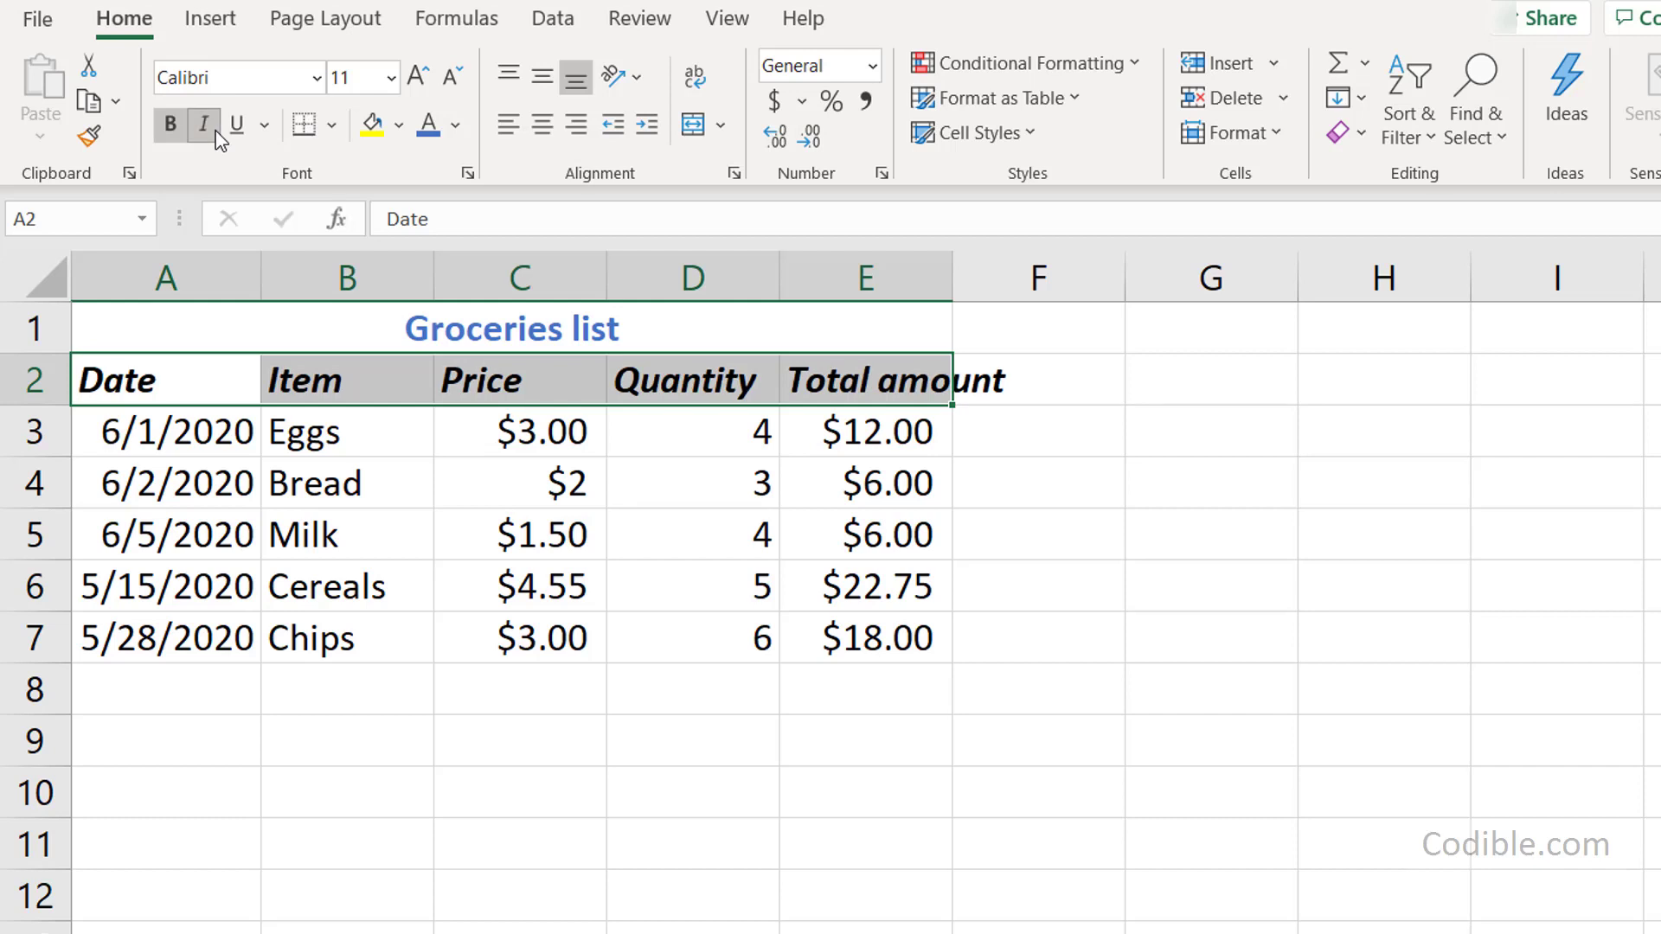
left_click(403, 126)
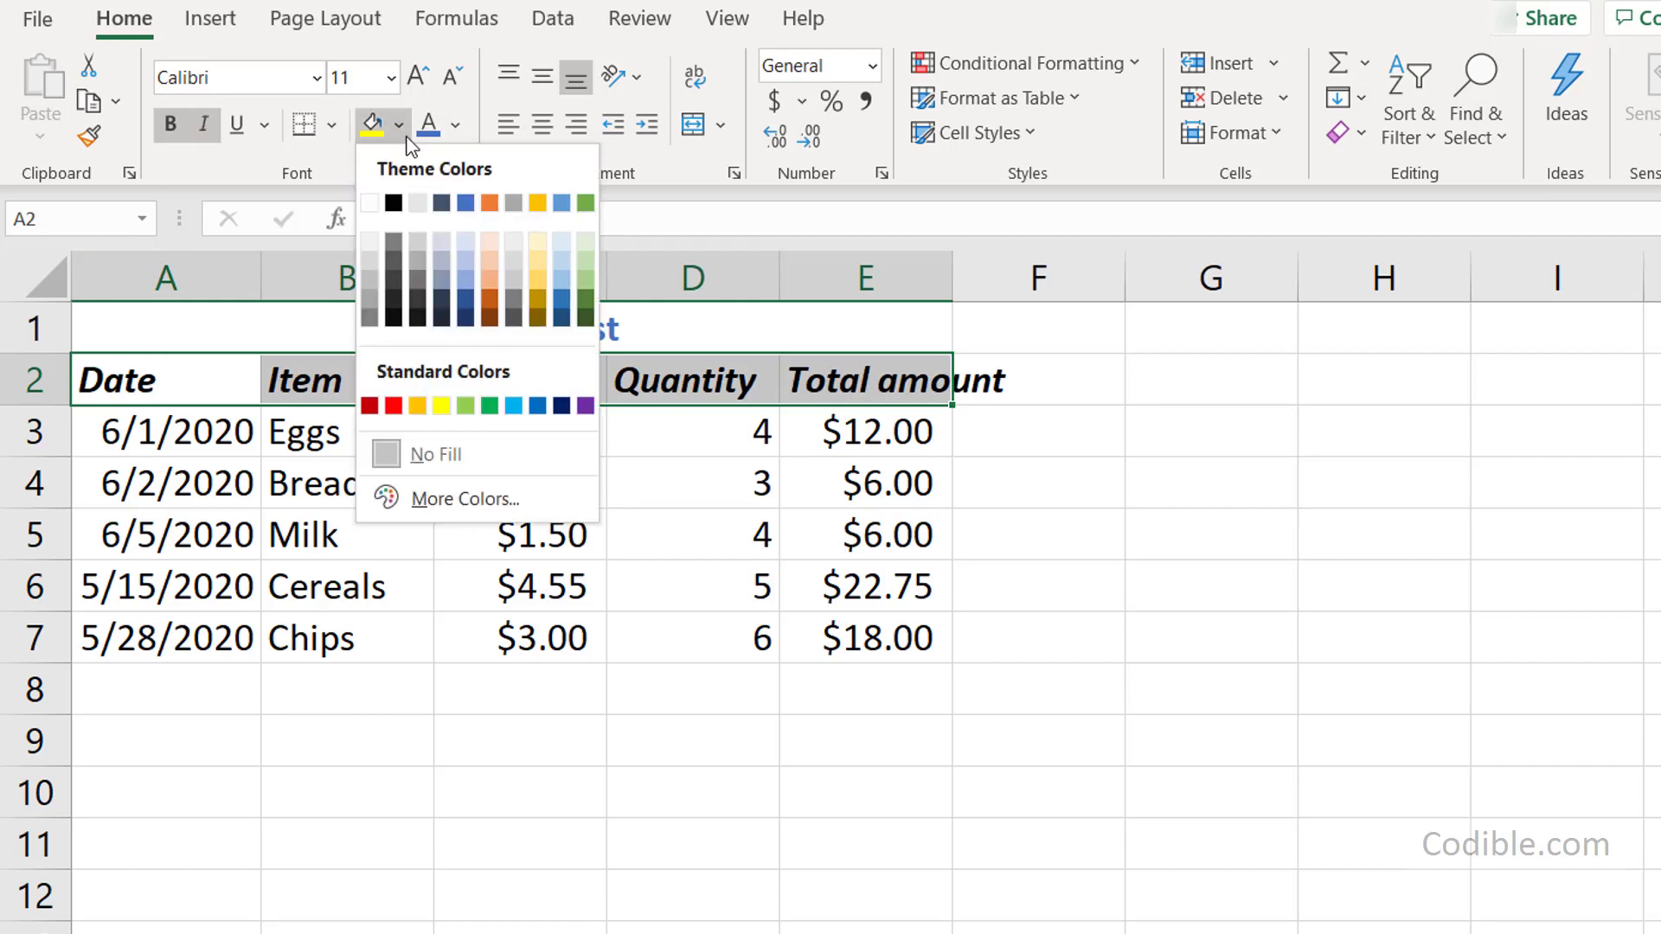
left_click(493, 283)
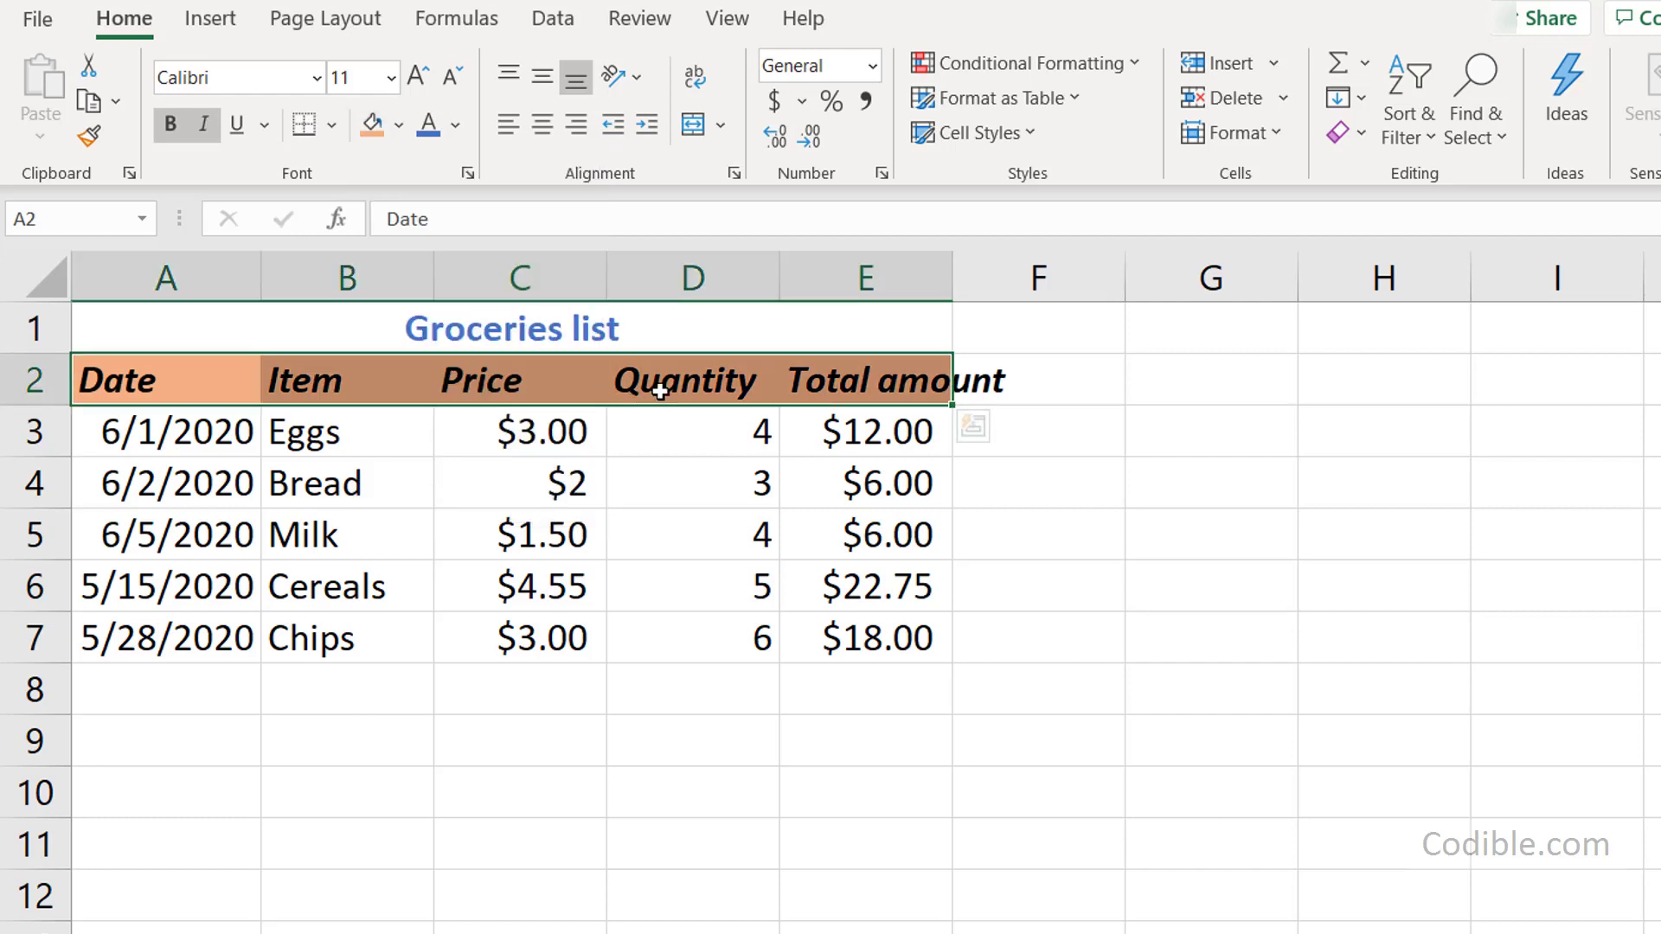
left_click(690, 482)
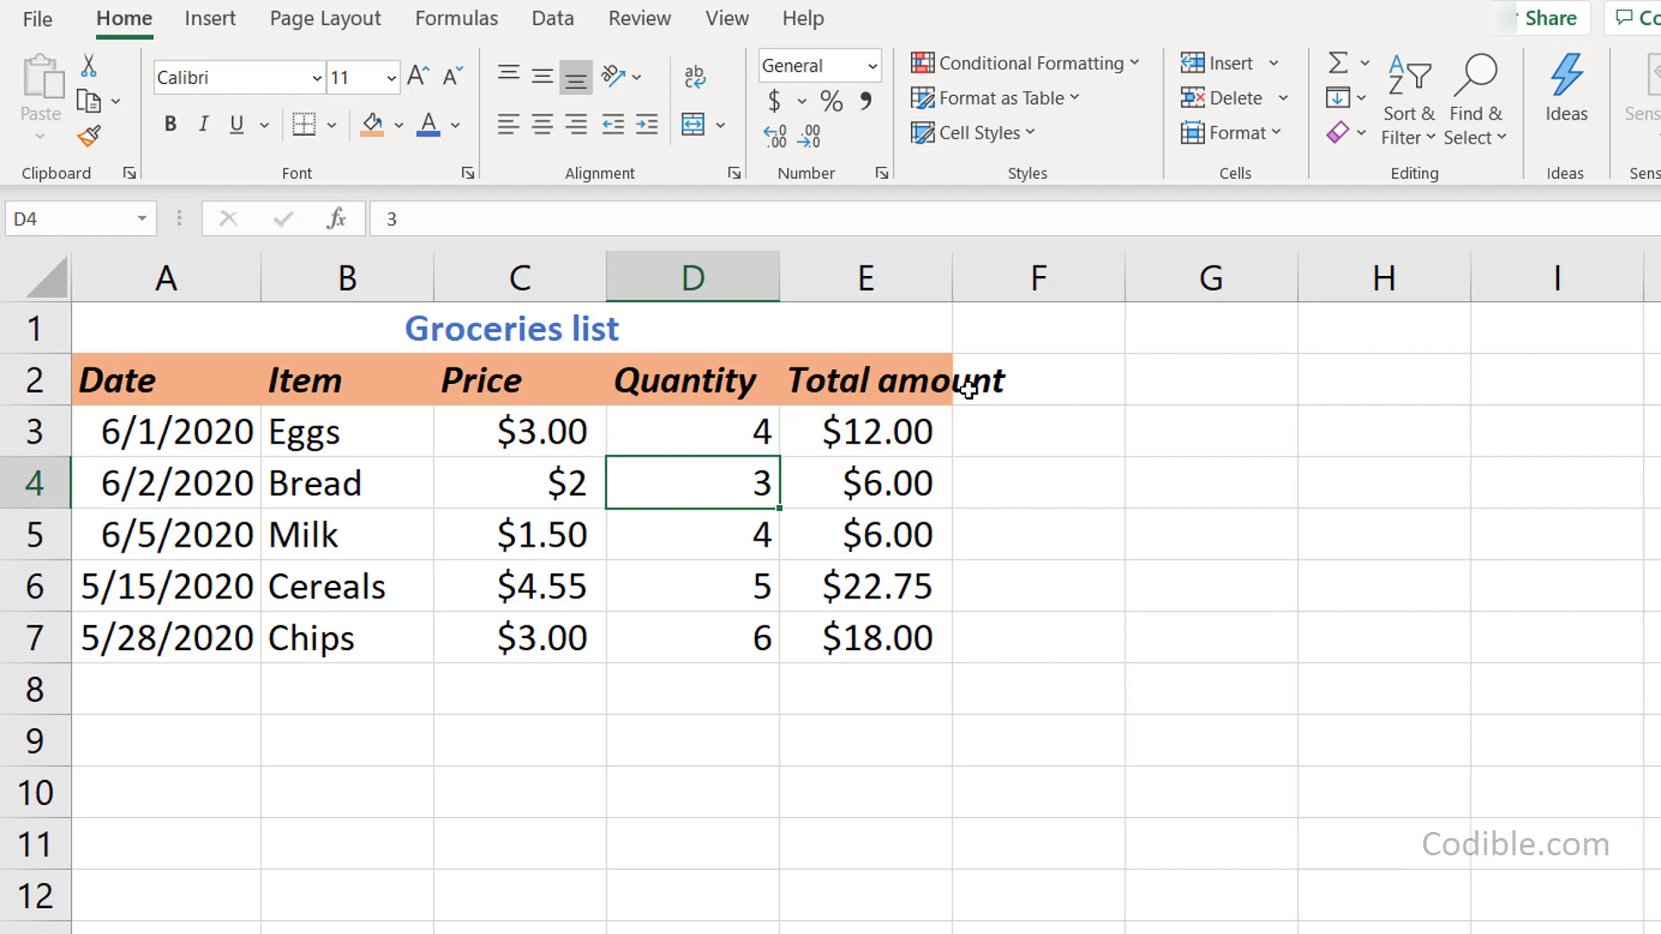
- Drag column E's border wider, then AutoFit it, which narrows it to the dollar totals
left_click(858, 388)
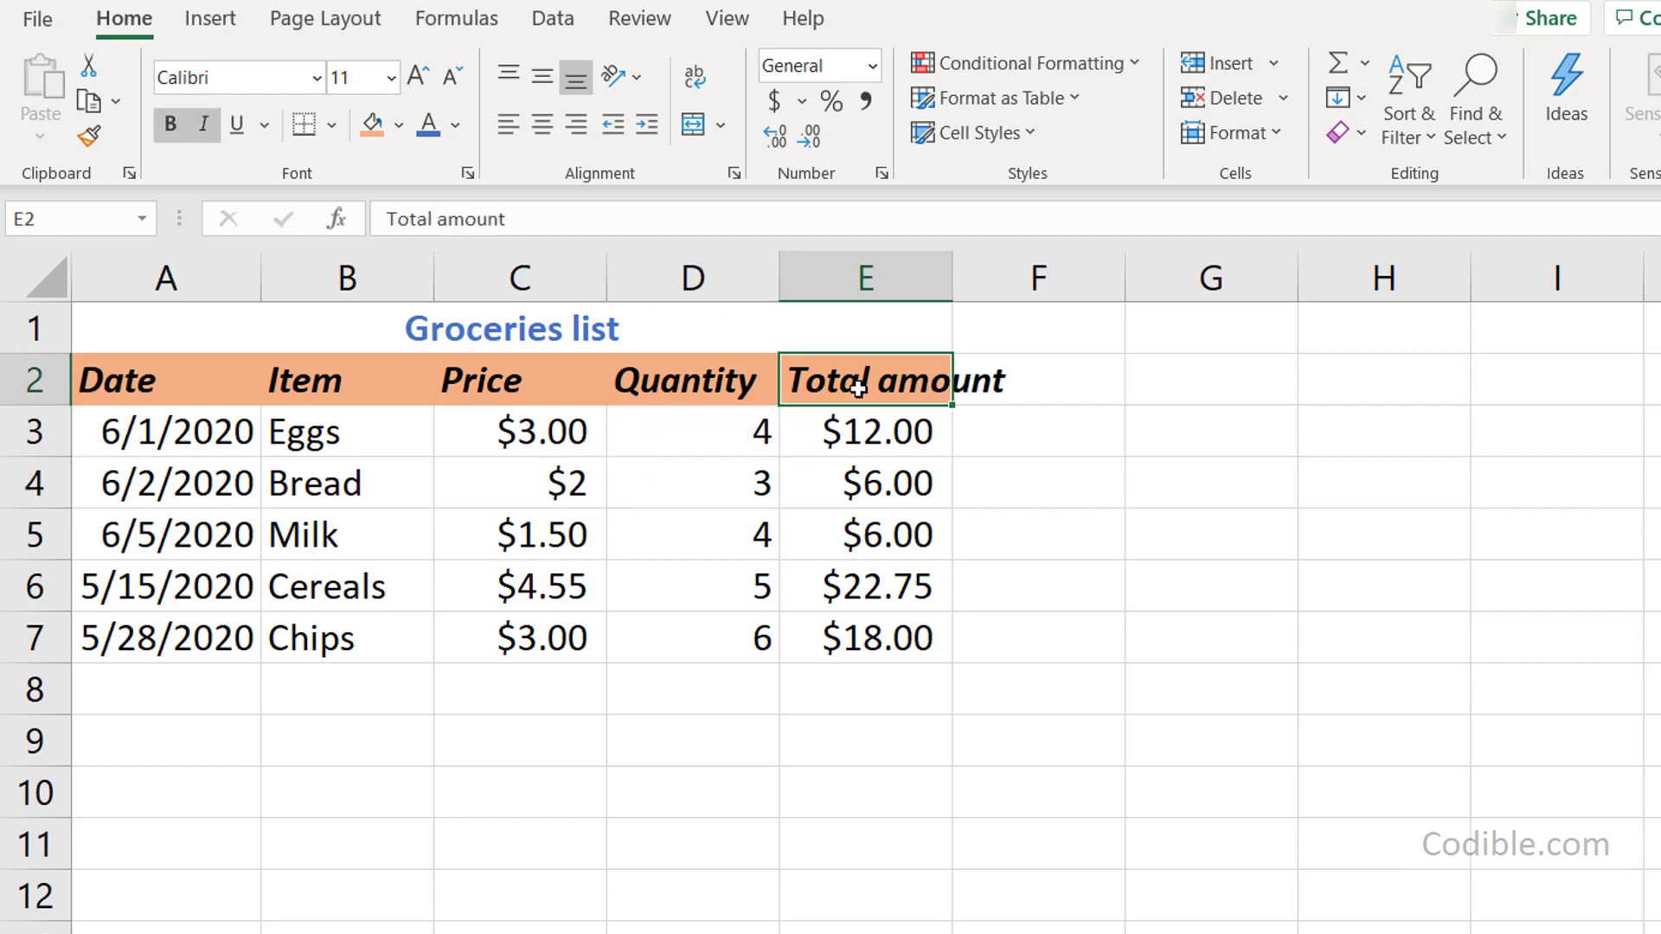
left_click(1021, 367)
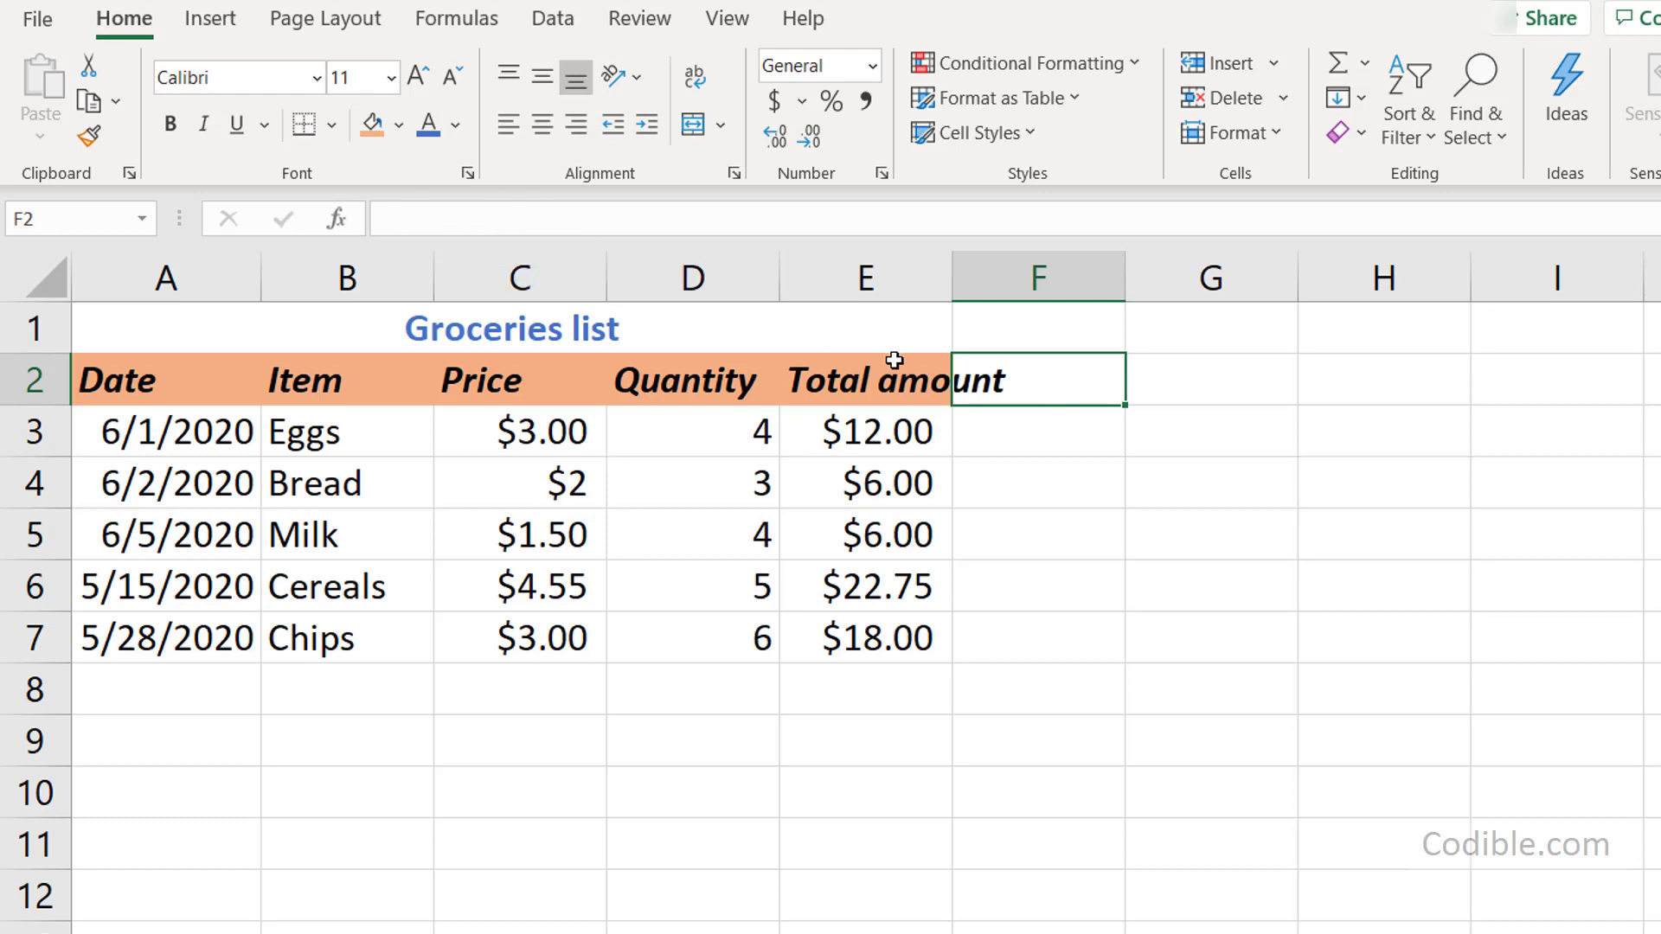
left_click(869, 389)
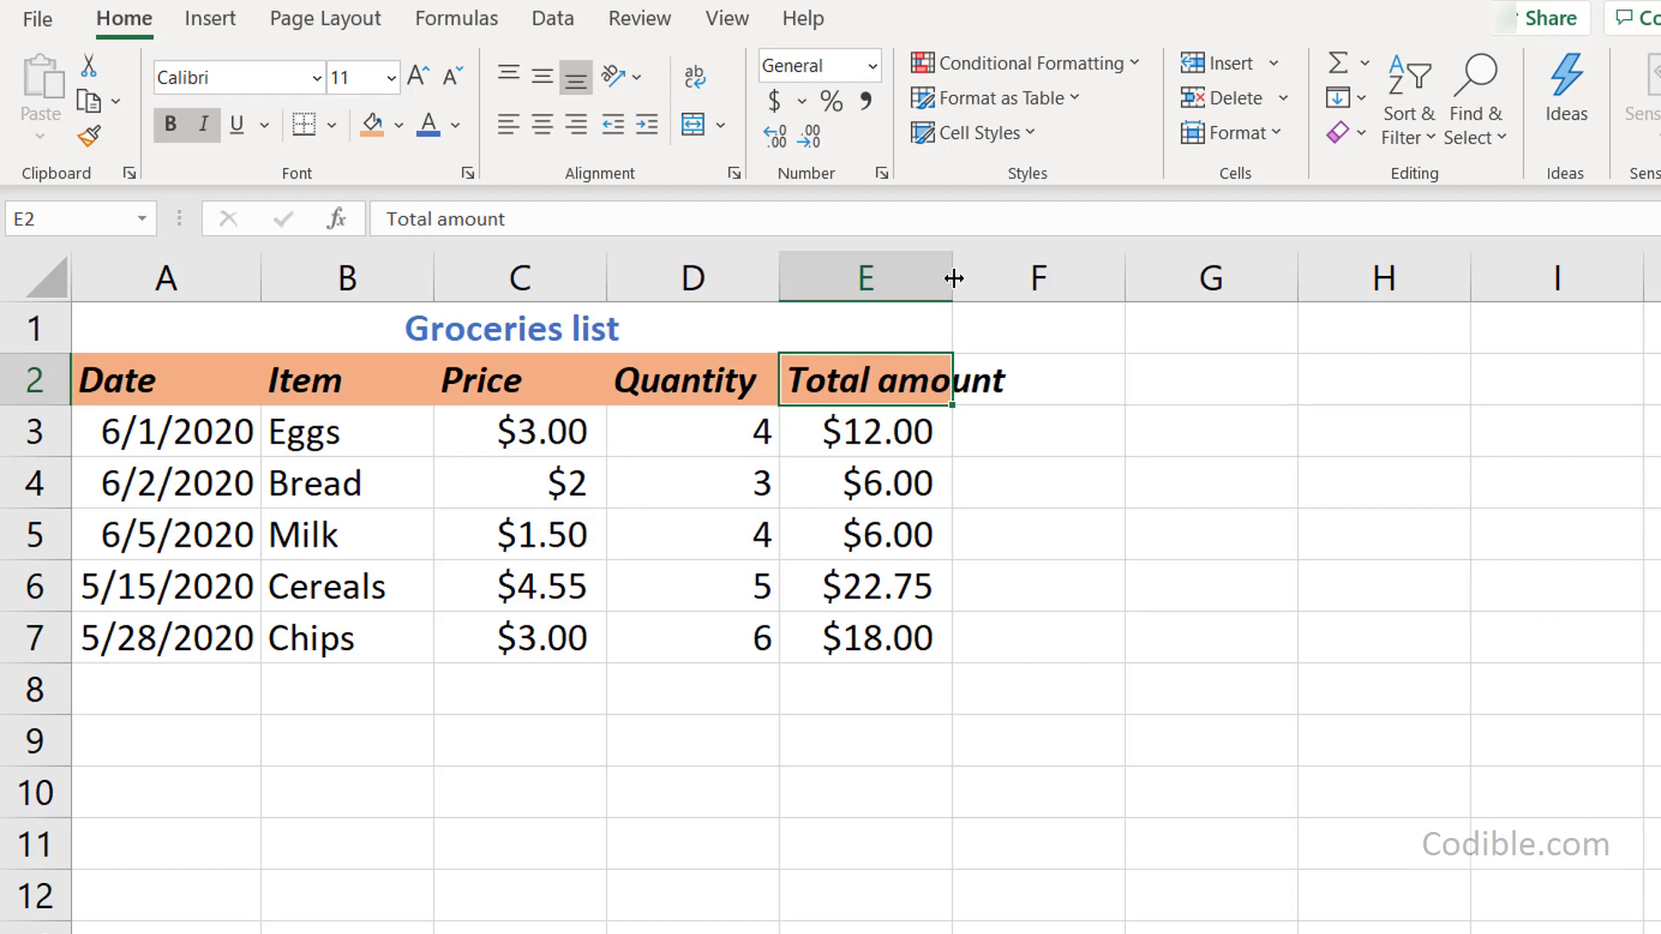
mouse_move(953, 278)
left_mouse_down()
mouse_move(1014, 278)
mouse_move(931, 278)
left_mouse_up()
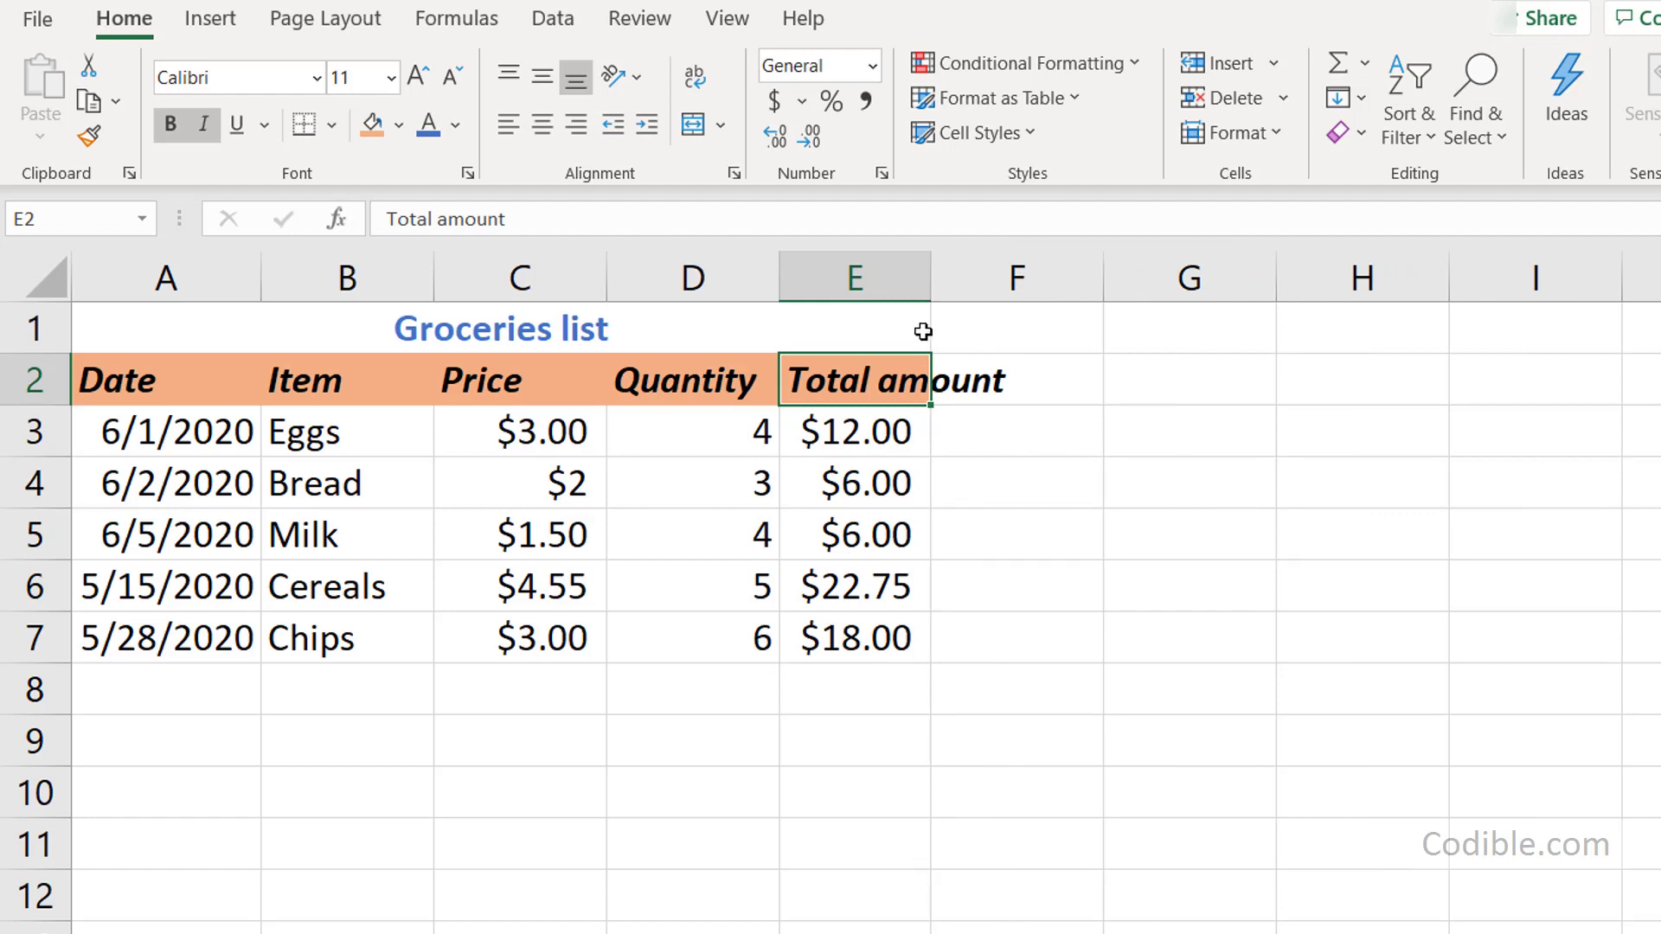
double_click(929, 274)
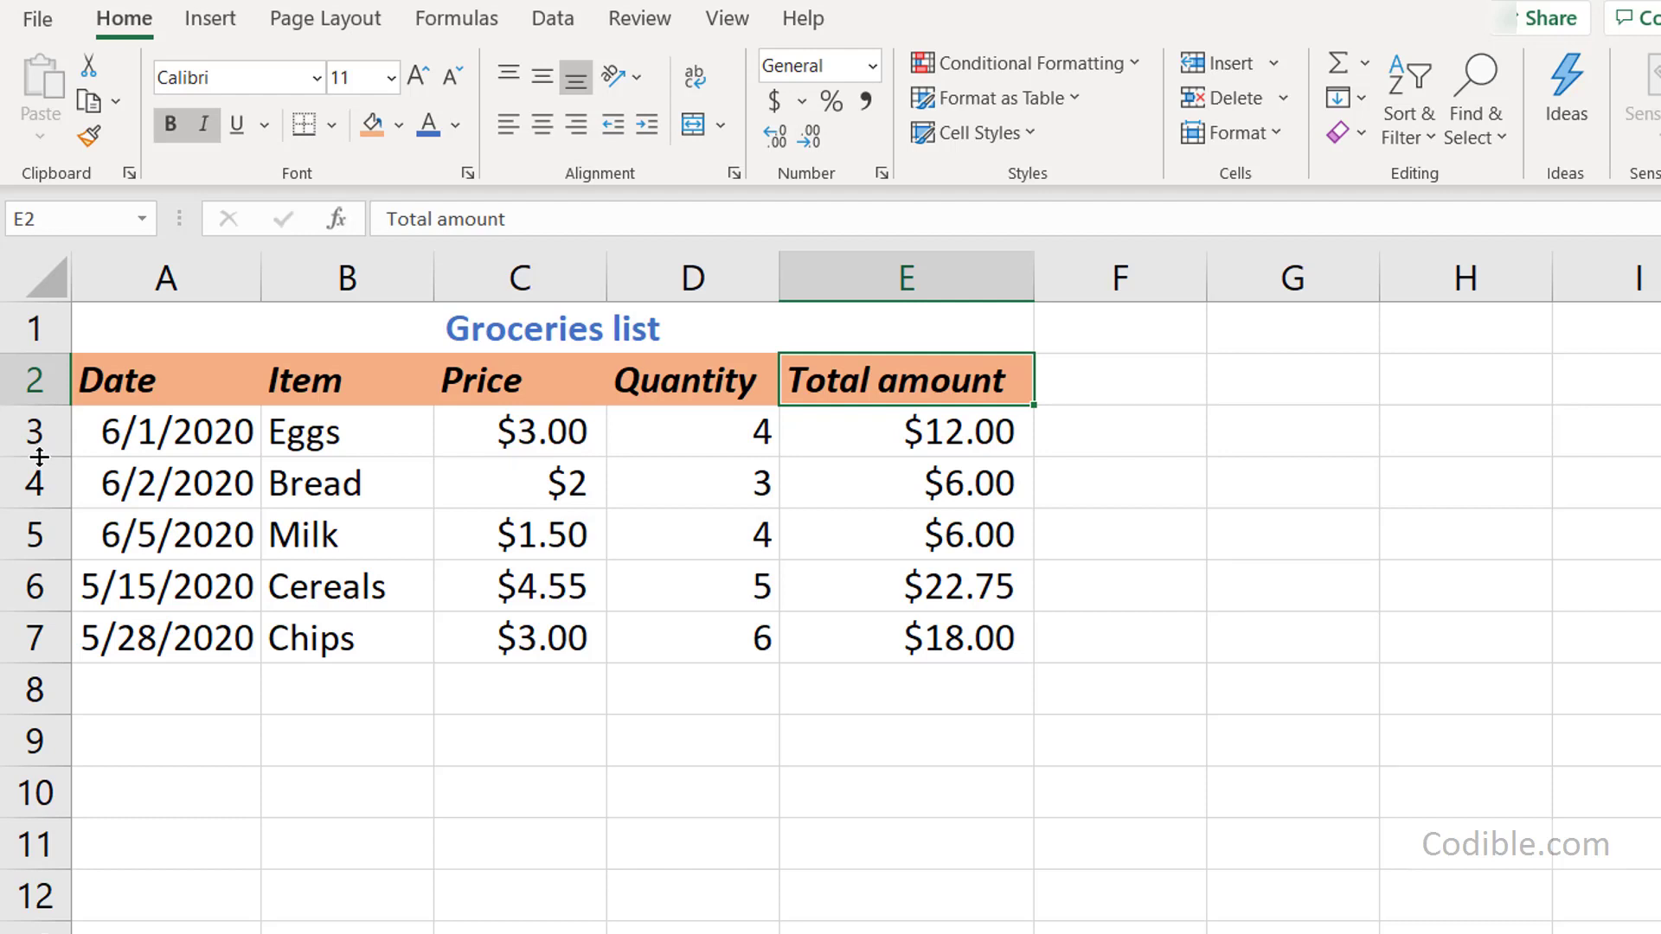
- Increase the heights of the Eggs row 3 and Bread row 4, then select A4:E4
left_click_drag(39, 456, 50, 573)
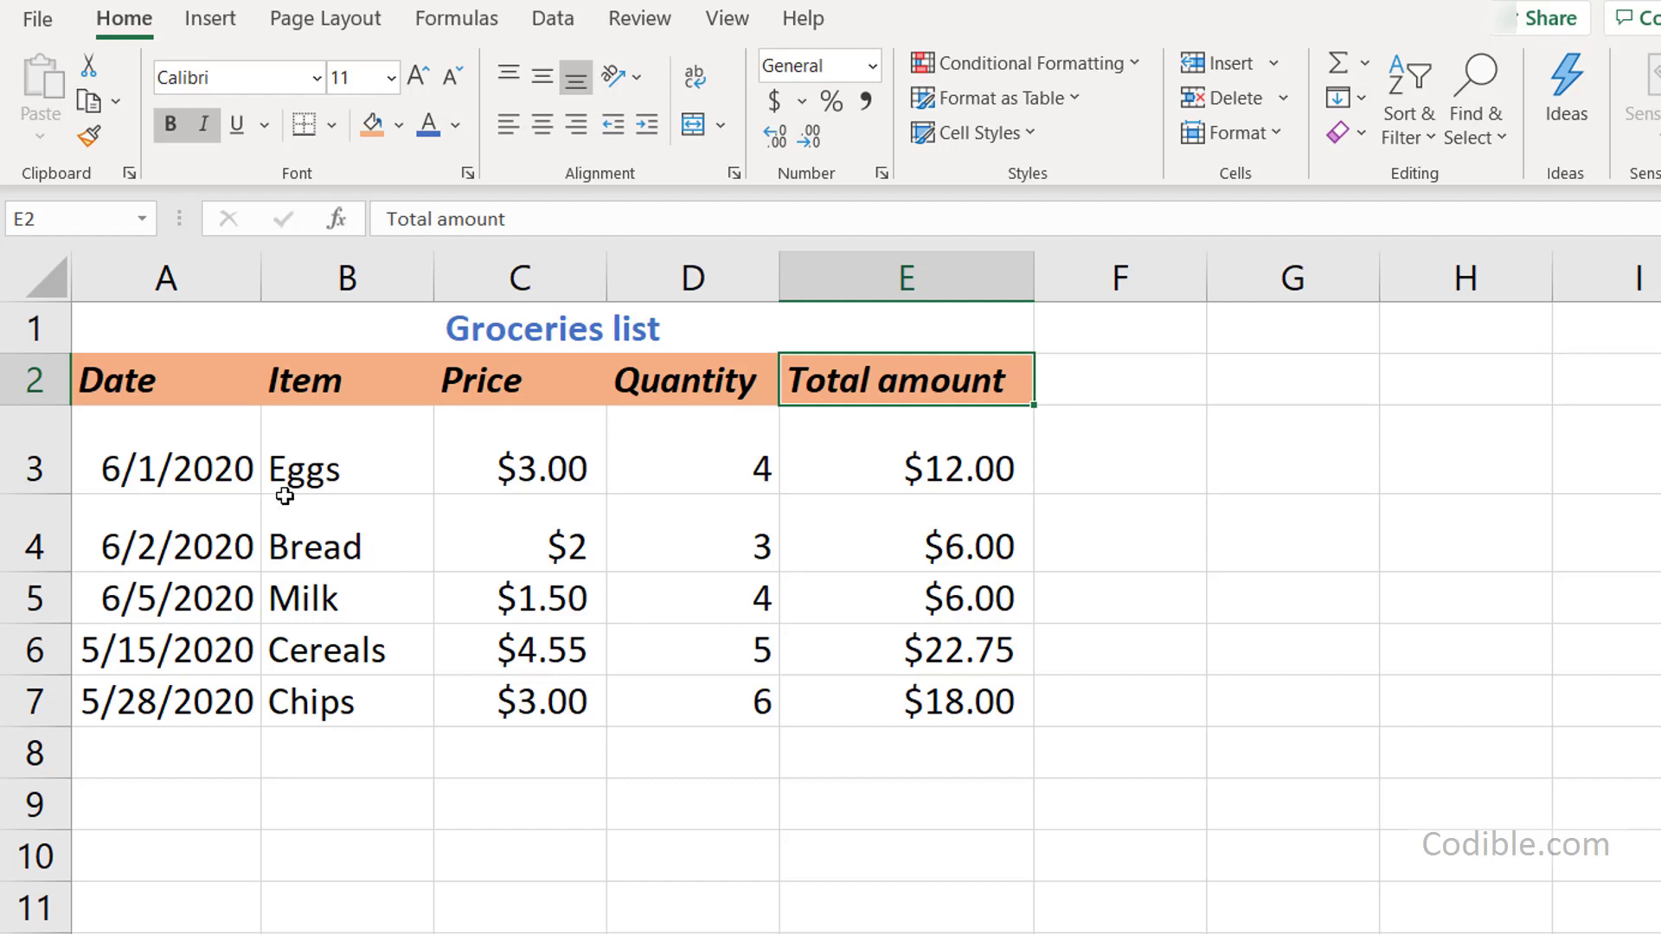
left_click_drag(61, 572, 63, 627)
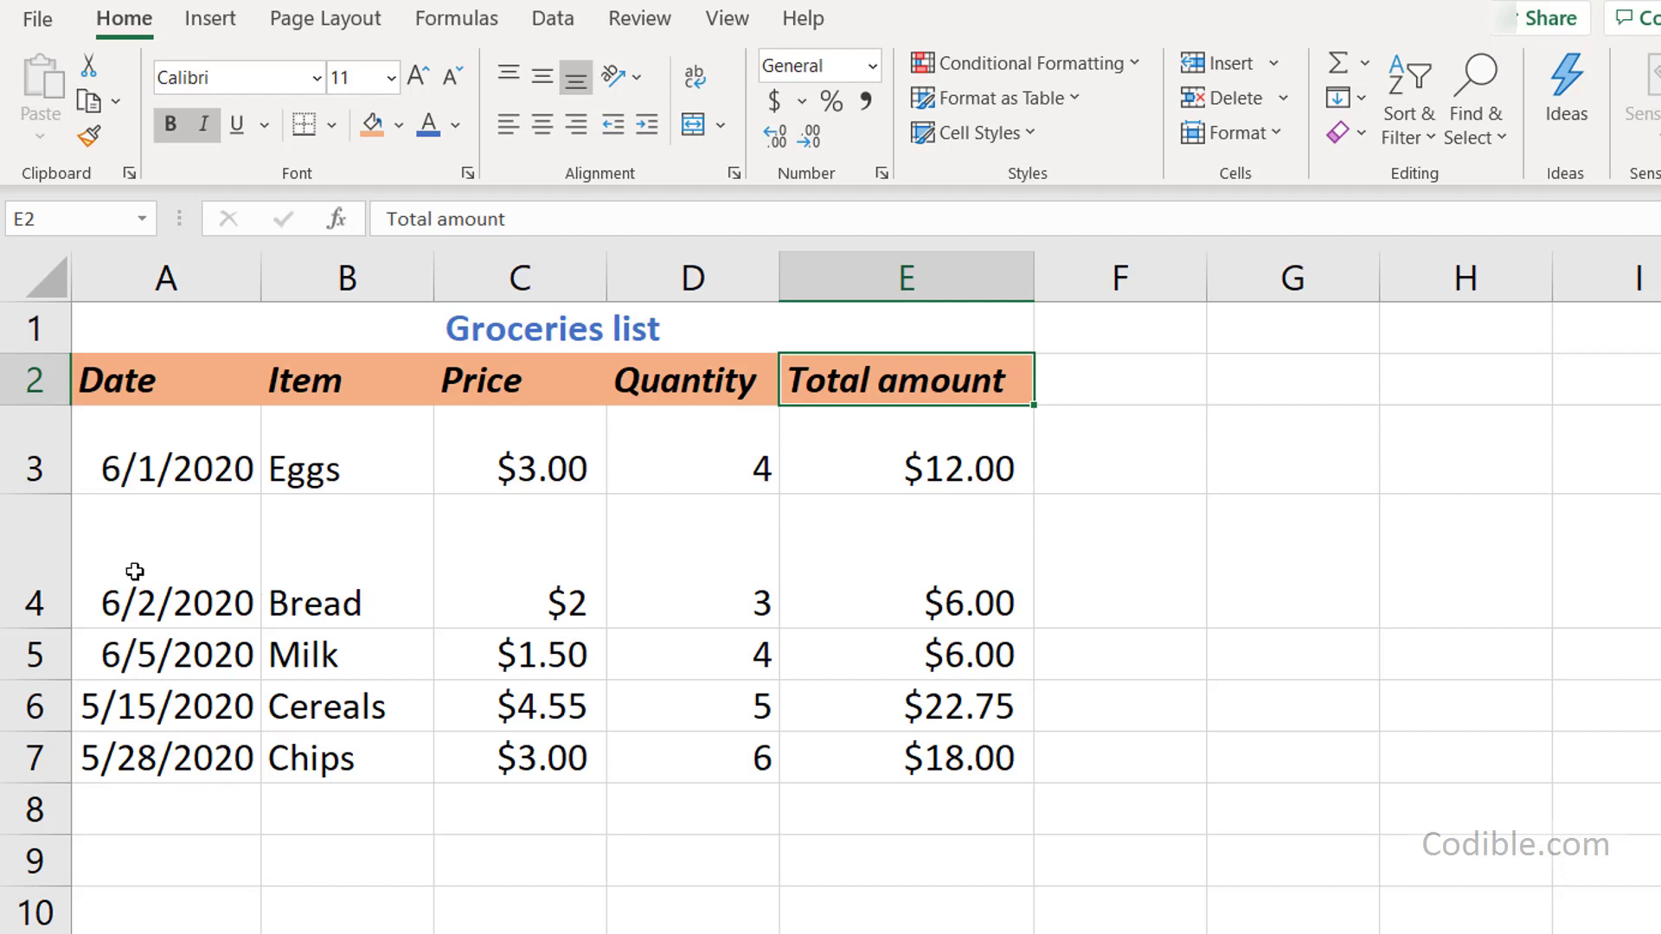
left_click(177, 564)
left_click_drag(176, 564, 964, 527)
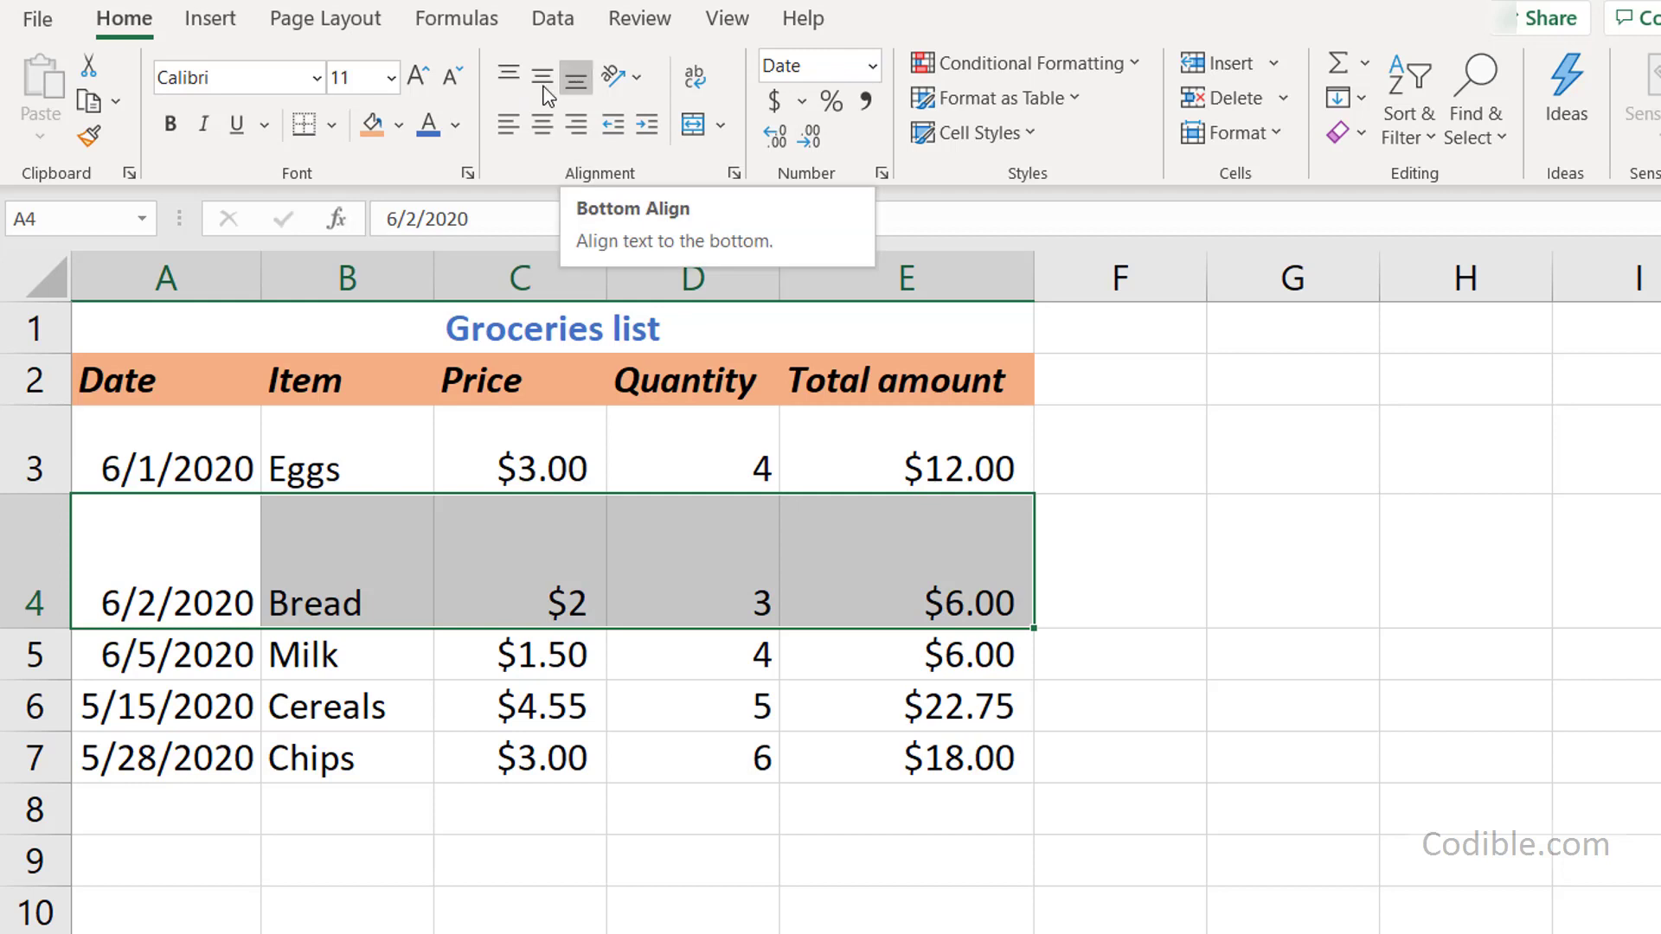
- Make the Bread row A4:E4 top-aligned and left-aligned
left_click(507, 76)
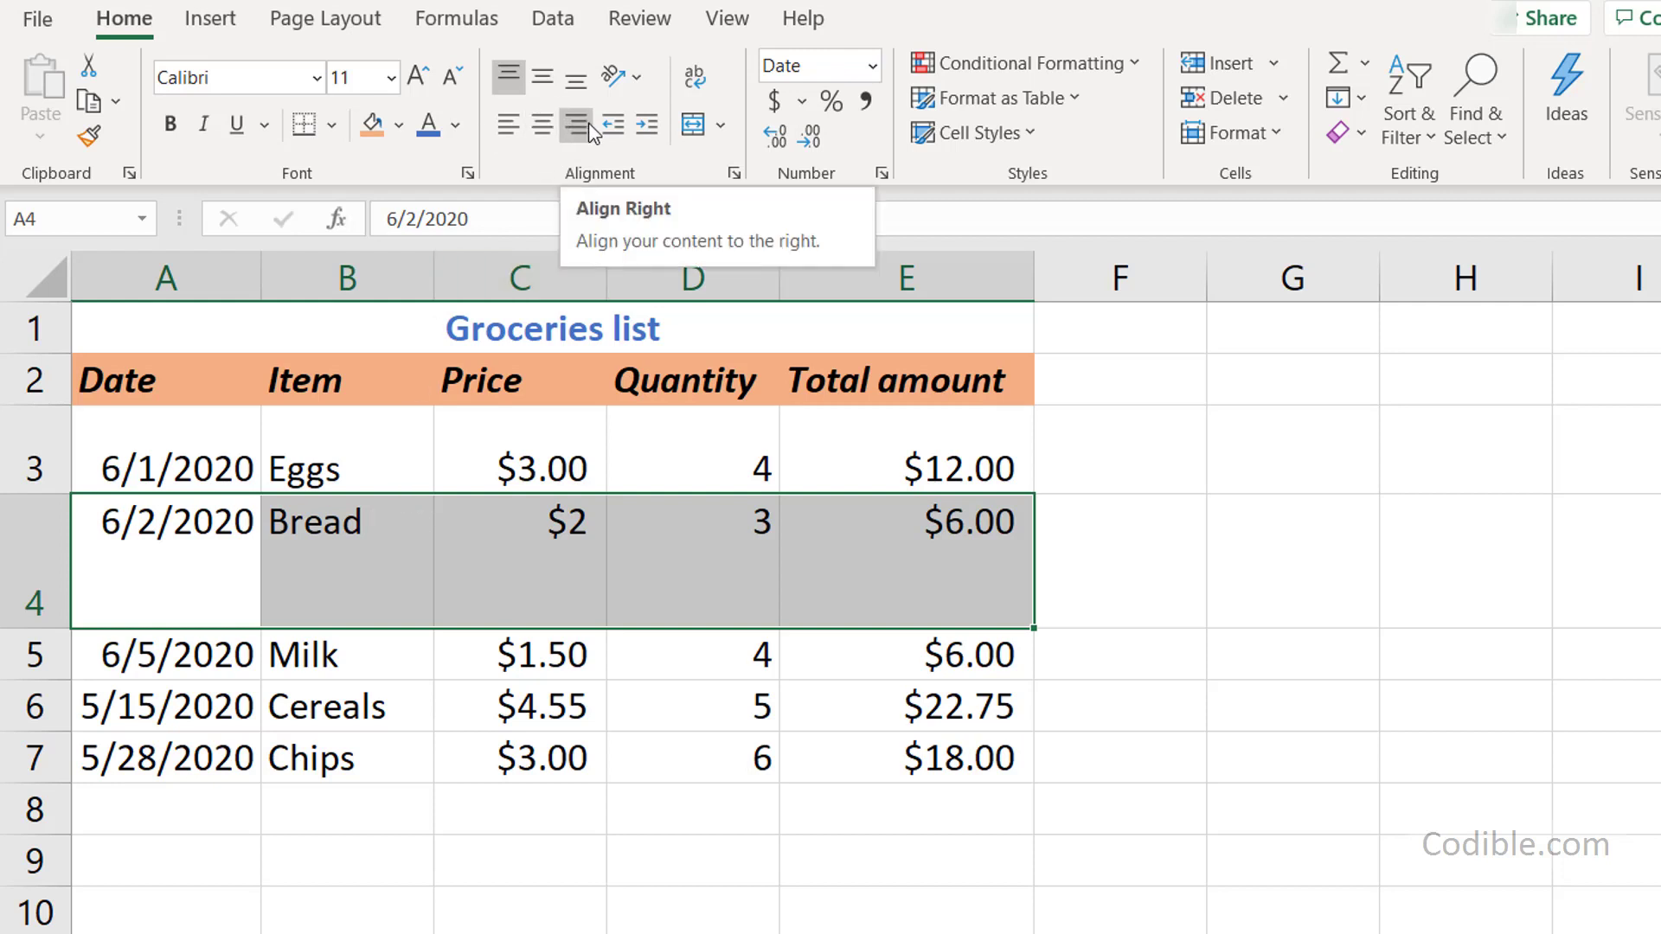
left_click(277, 521)
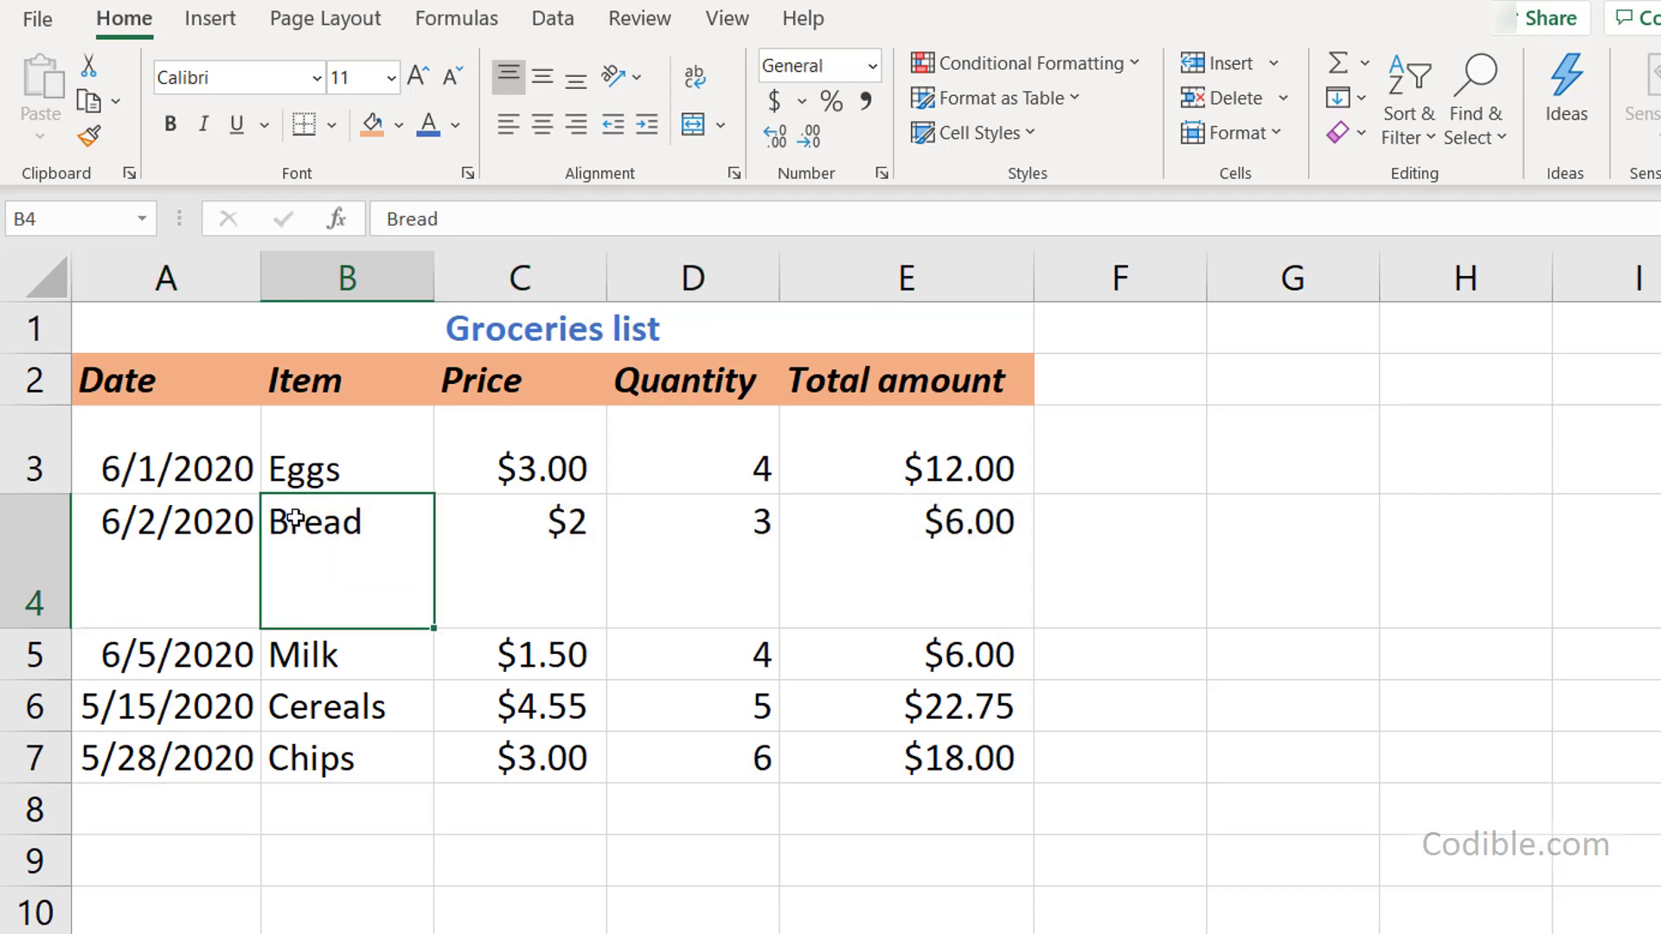
left_click(568, 550)
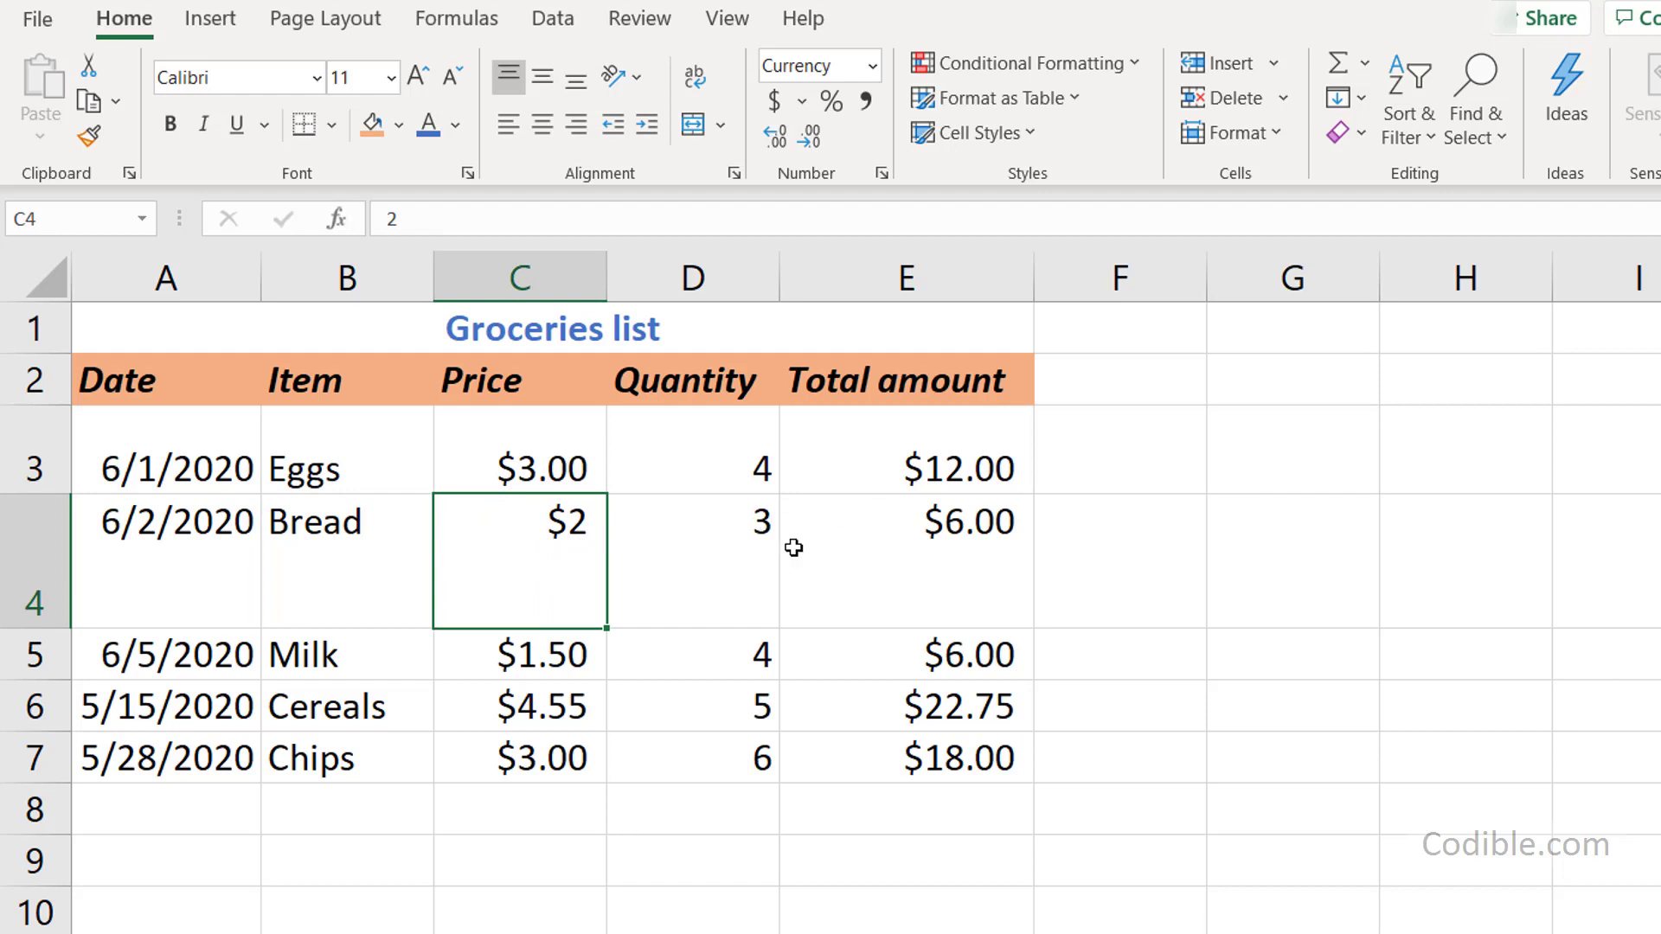
left_click_drag(234, 510, 876, 504)
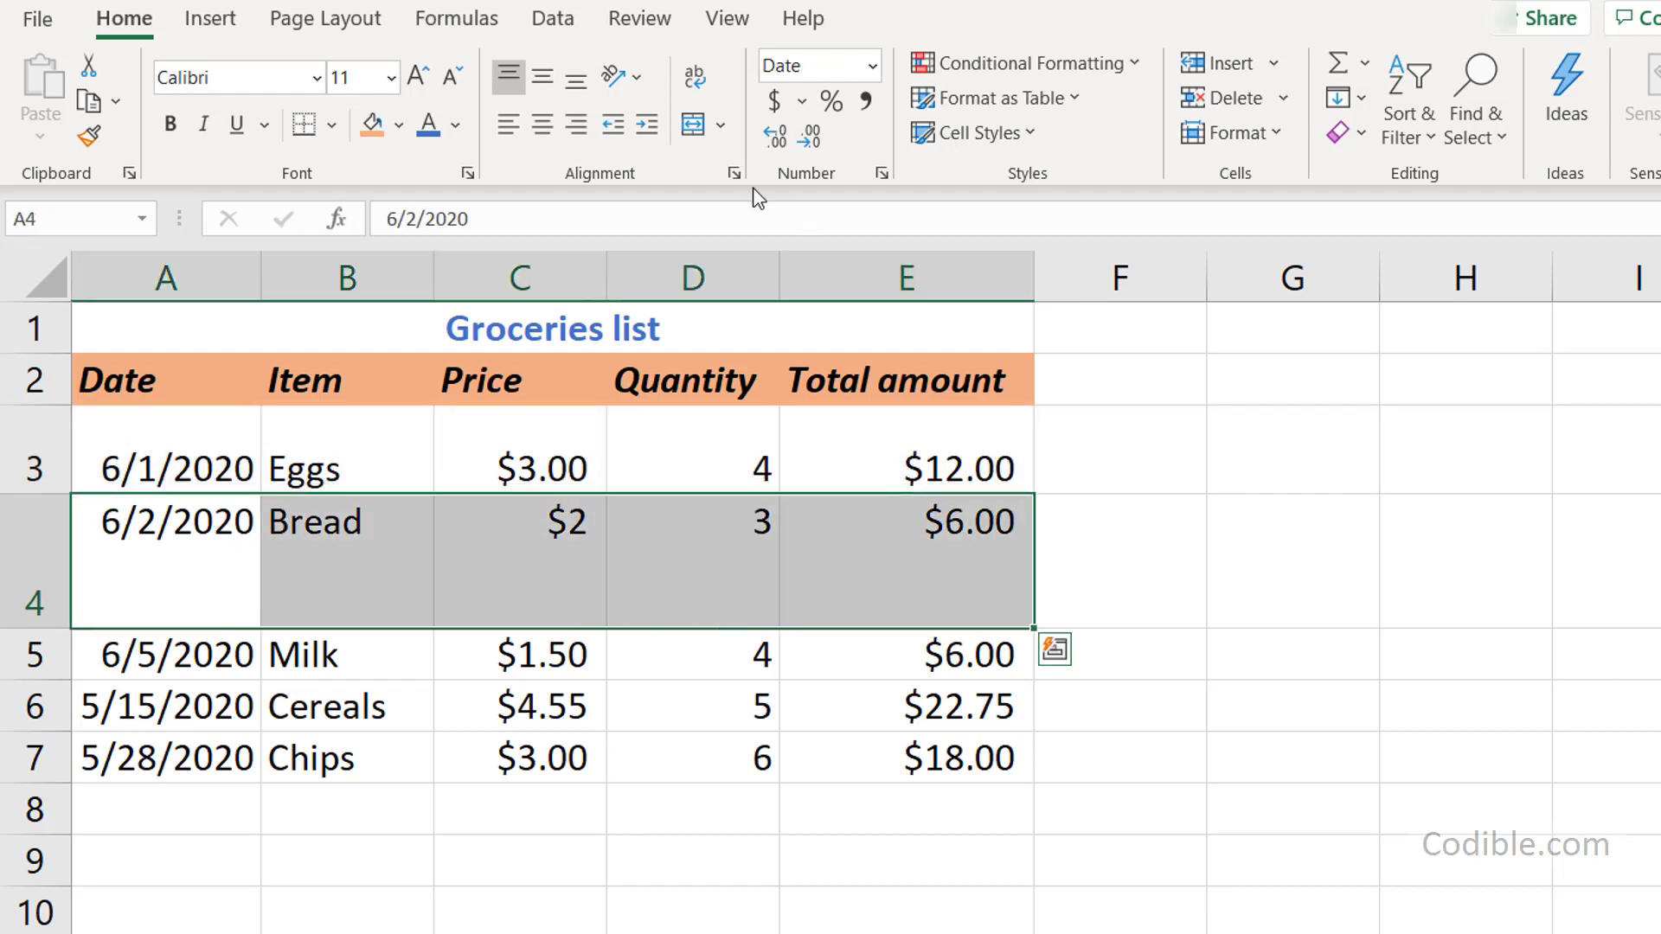
left_click(507, 128)
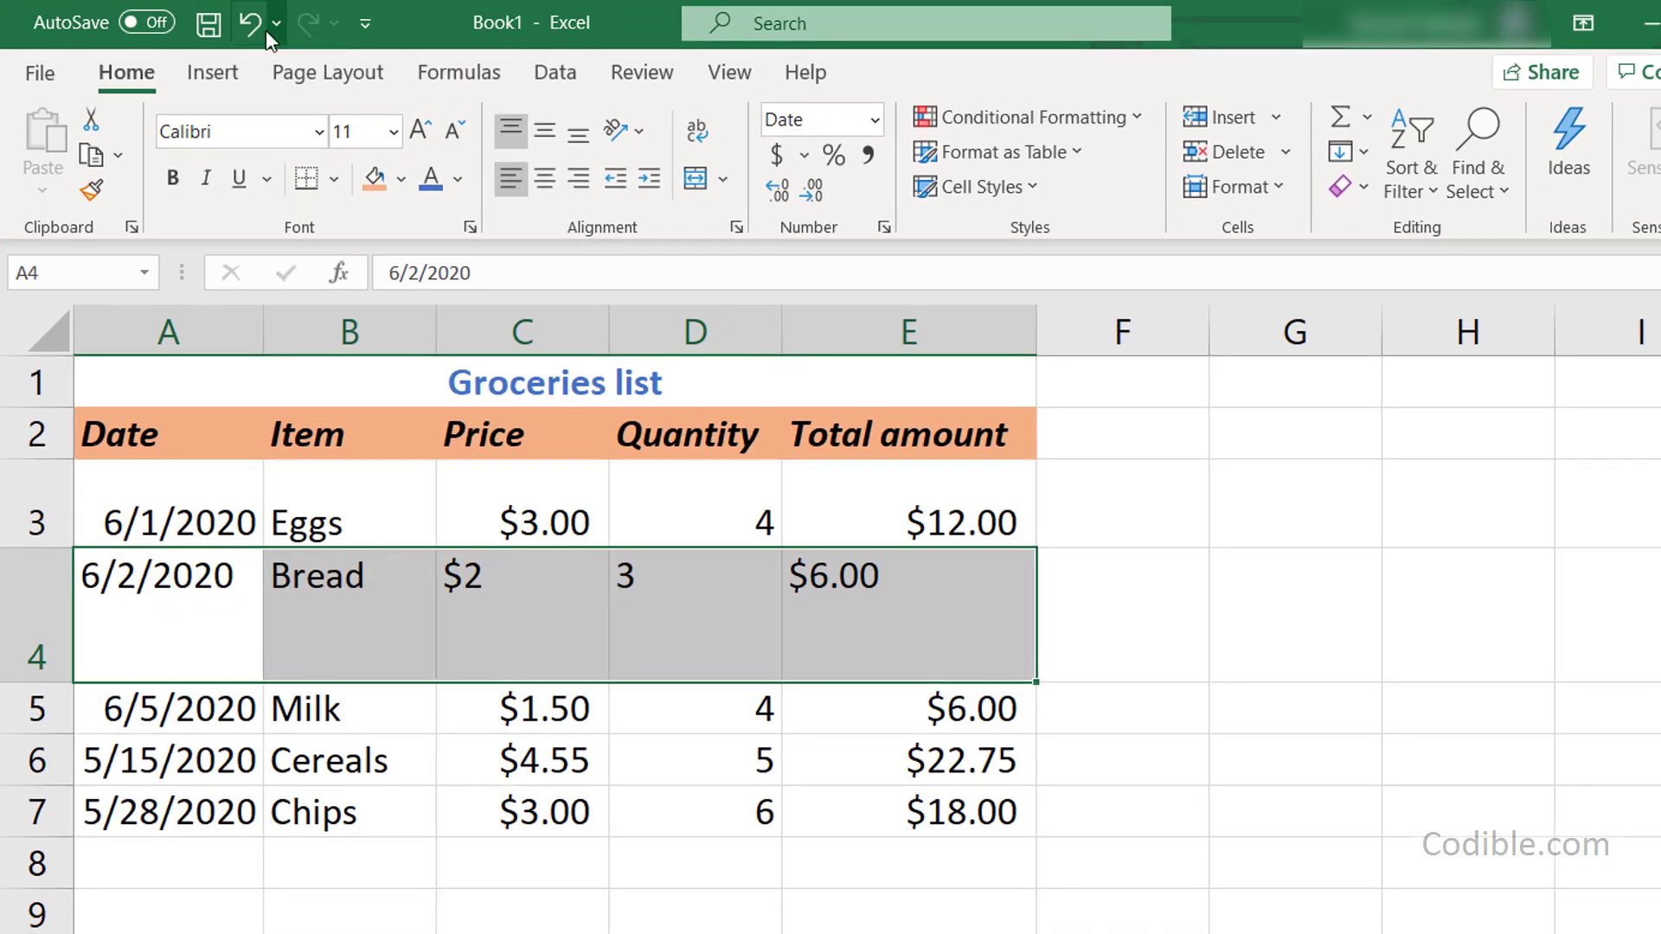
- Undo the Bread row's left and top alignment and the extra heights of rows 3 and 4
left_click(251, 24)
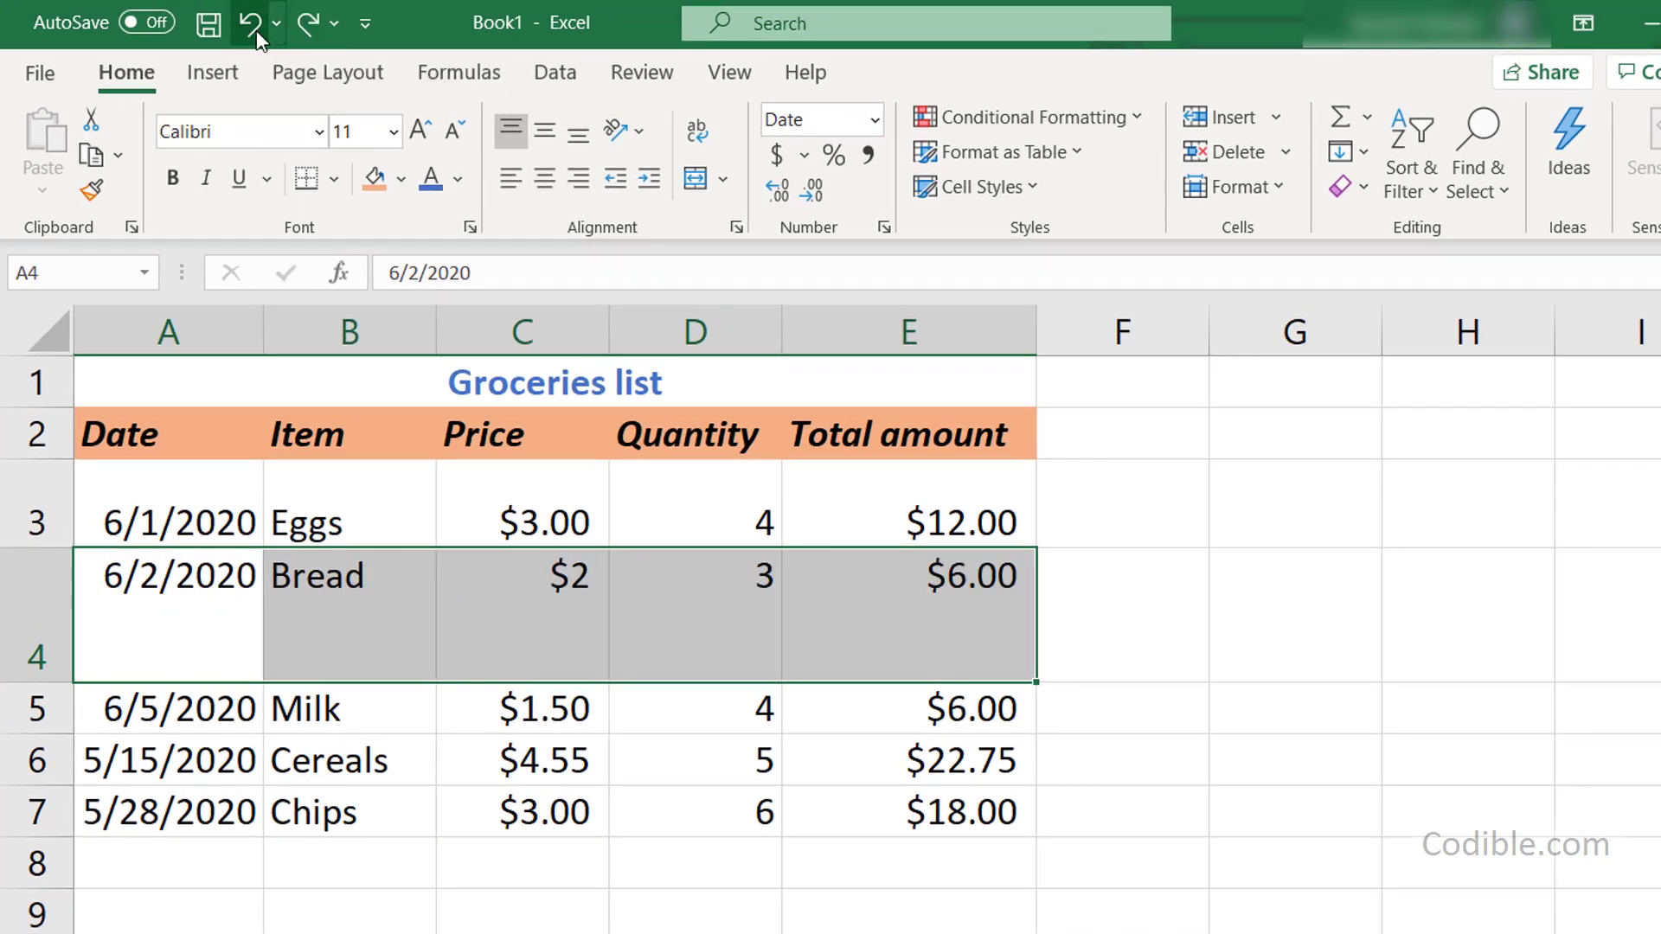
left_click(251, 24)
left_click(250, 24)
left_click(250, 25)
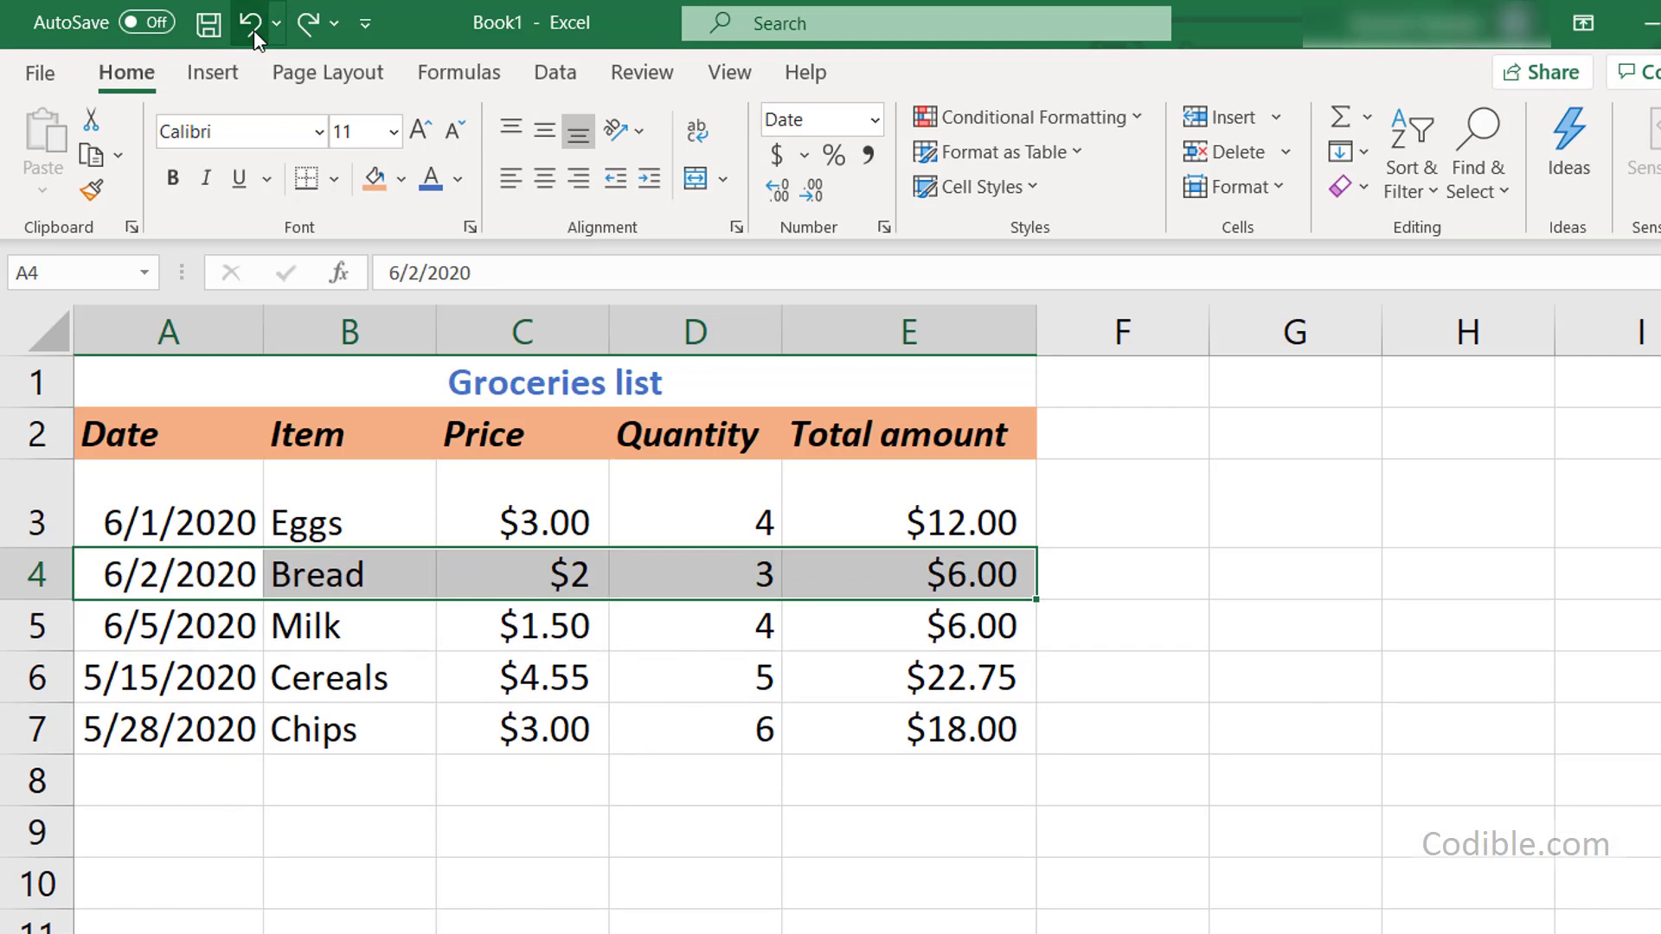
left_click(251, 24)
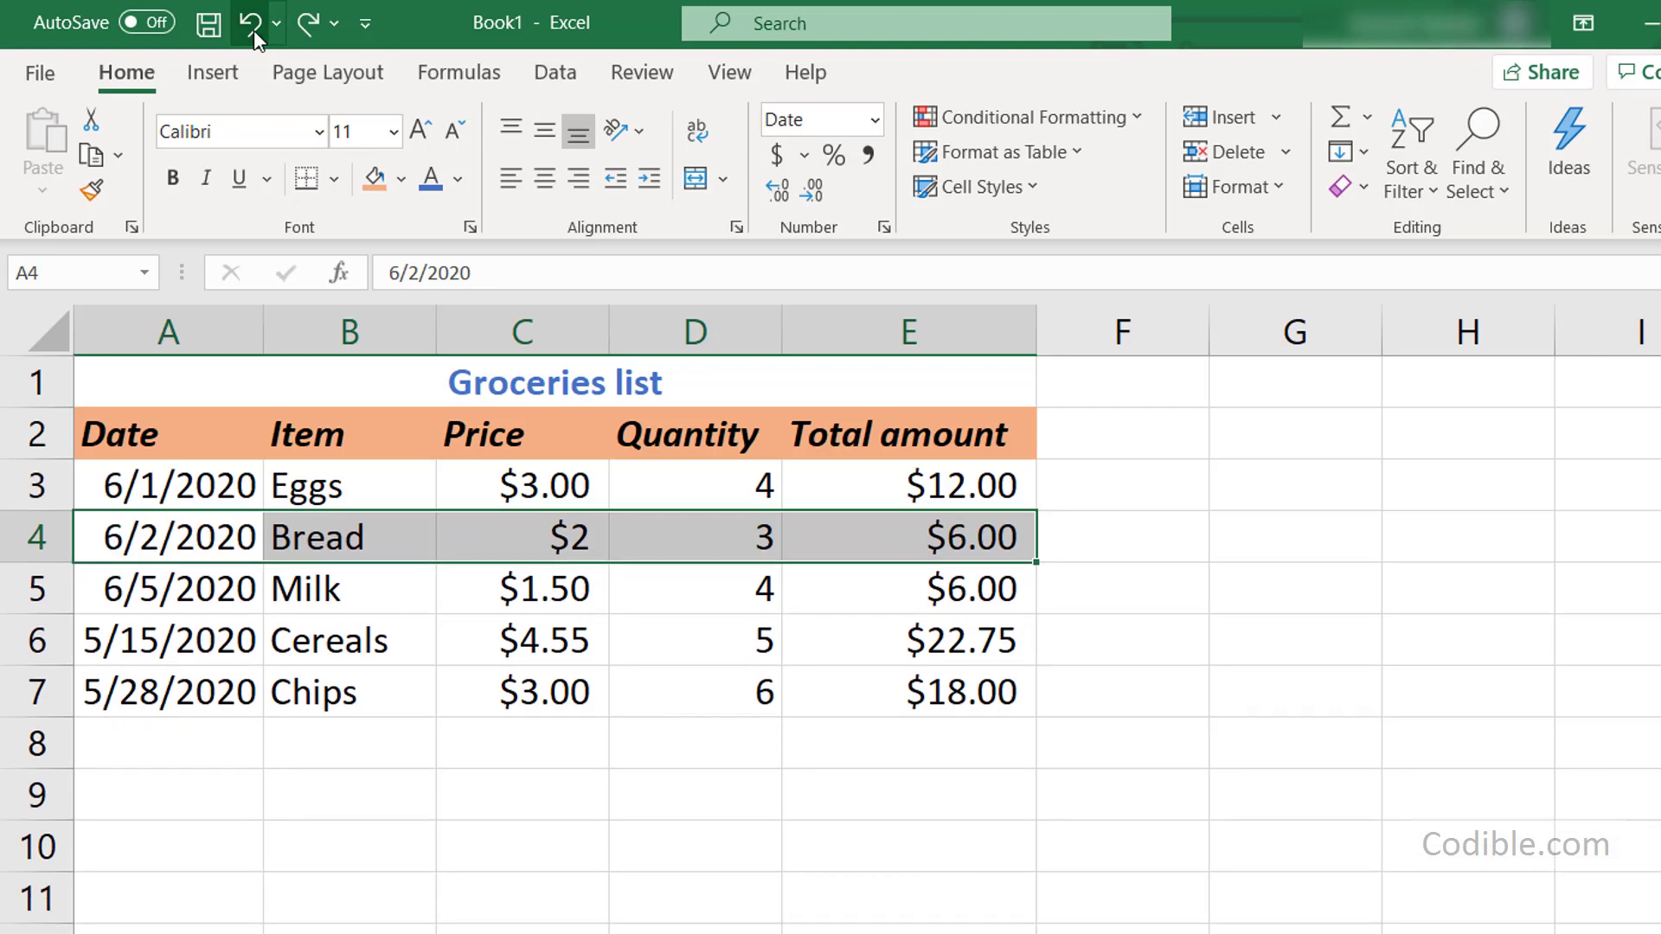
left_click(553, 493)
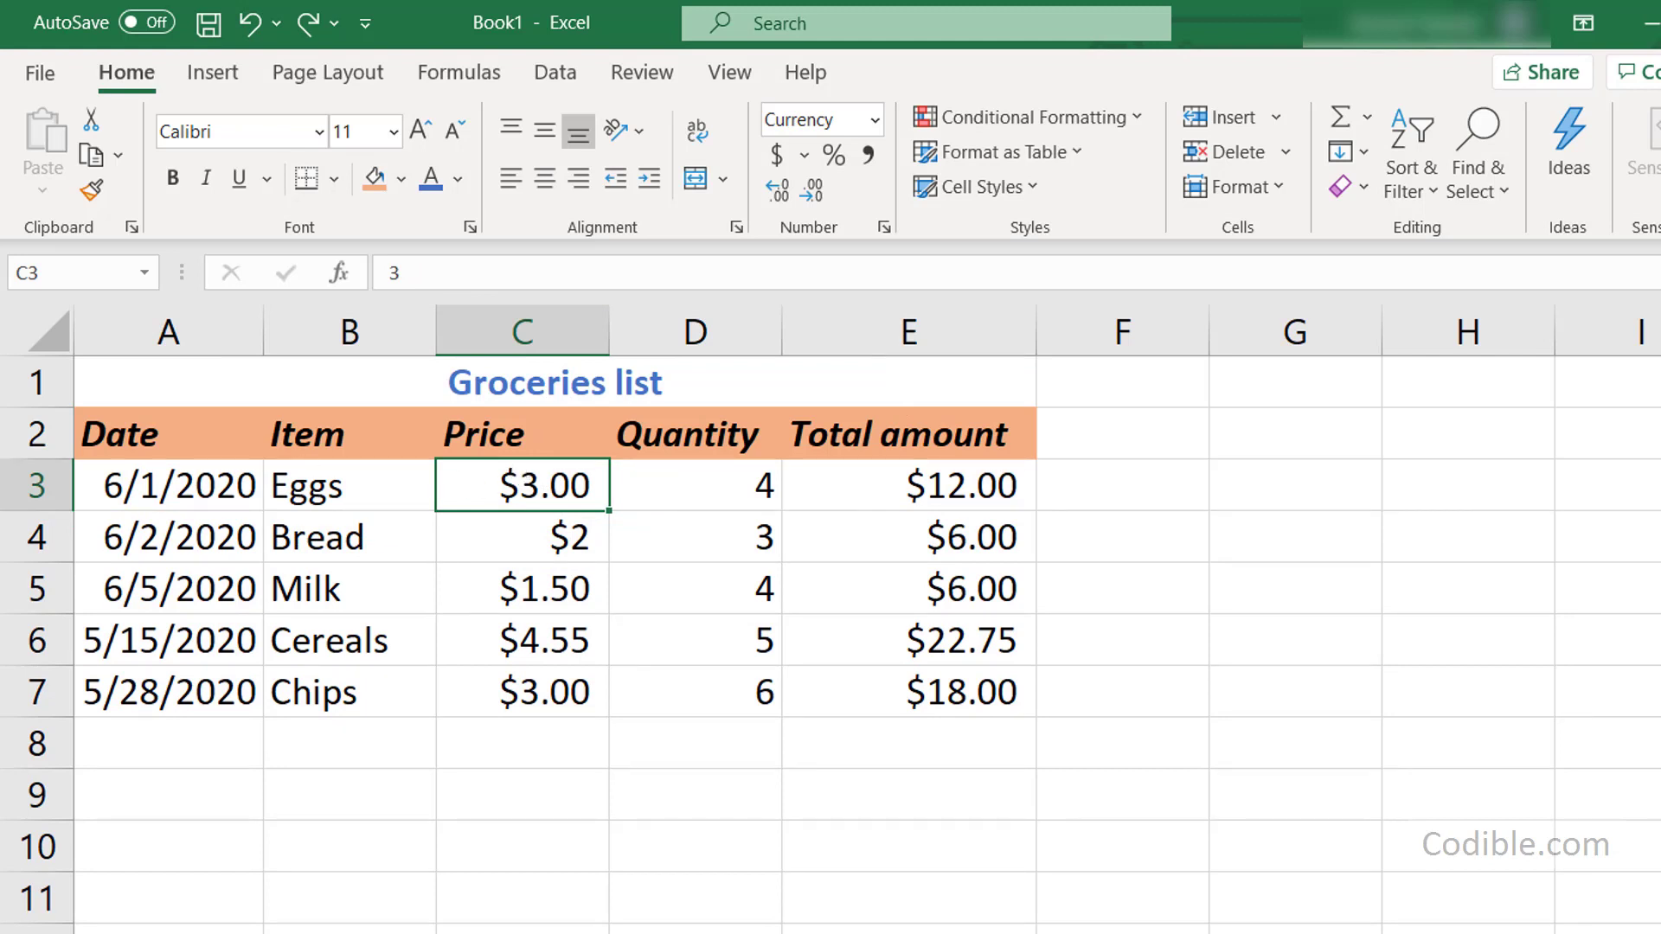
- Save the workbook as 'My first excel workbook'
left_click(218, 24)
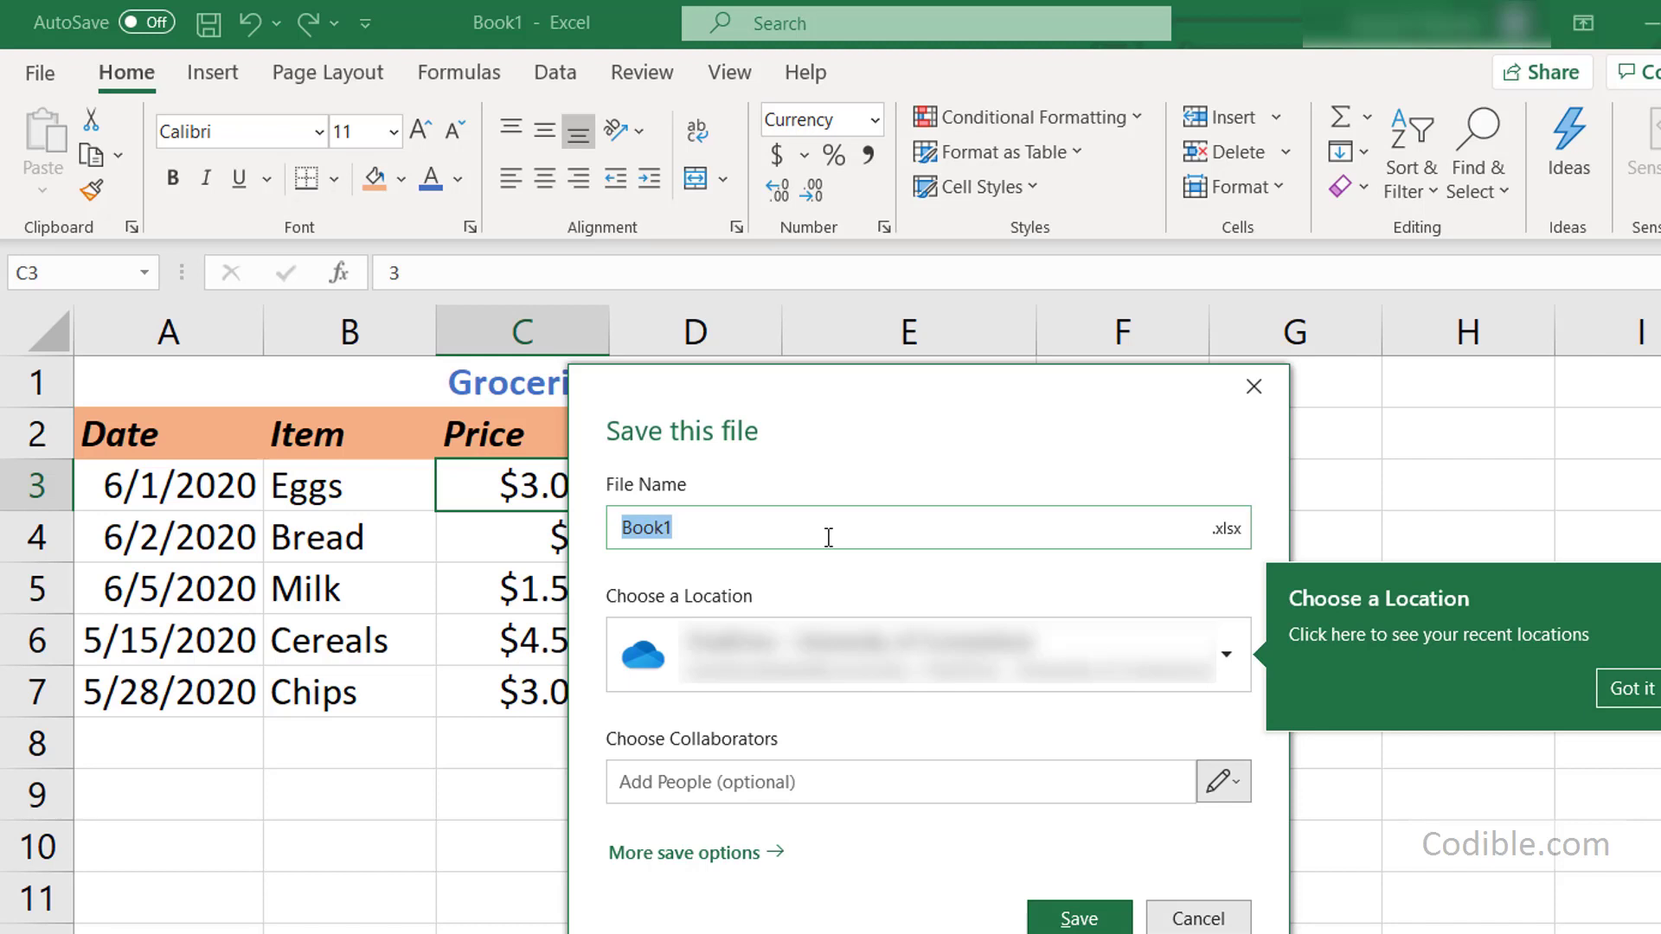
type("My e")
key("BackSpace")
type("first excel workbook")
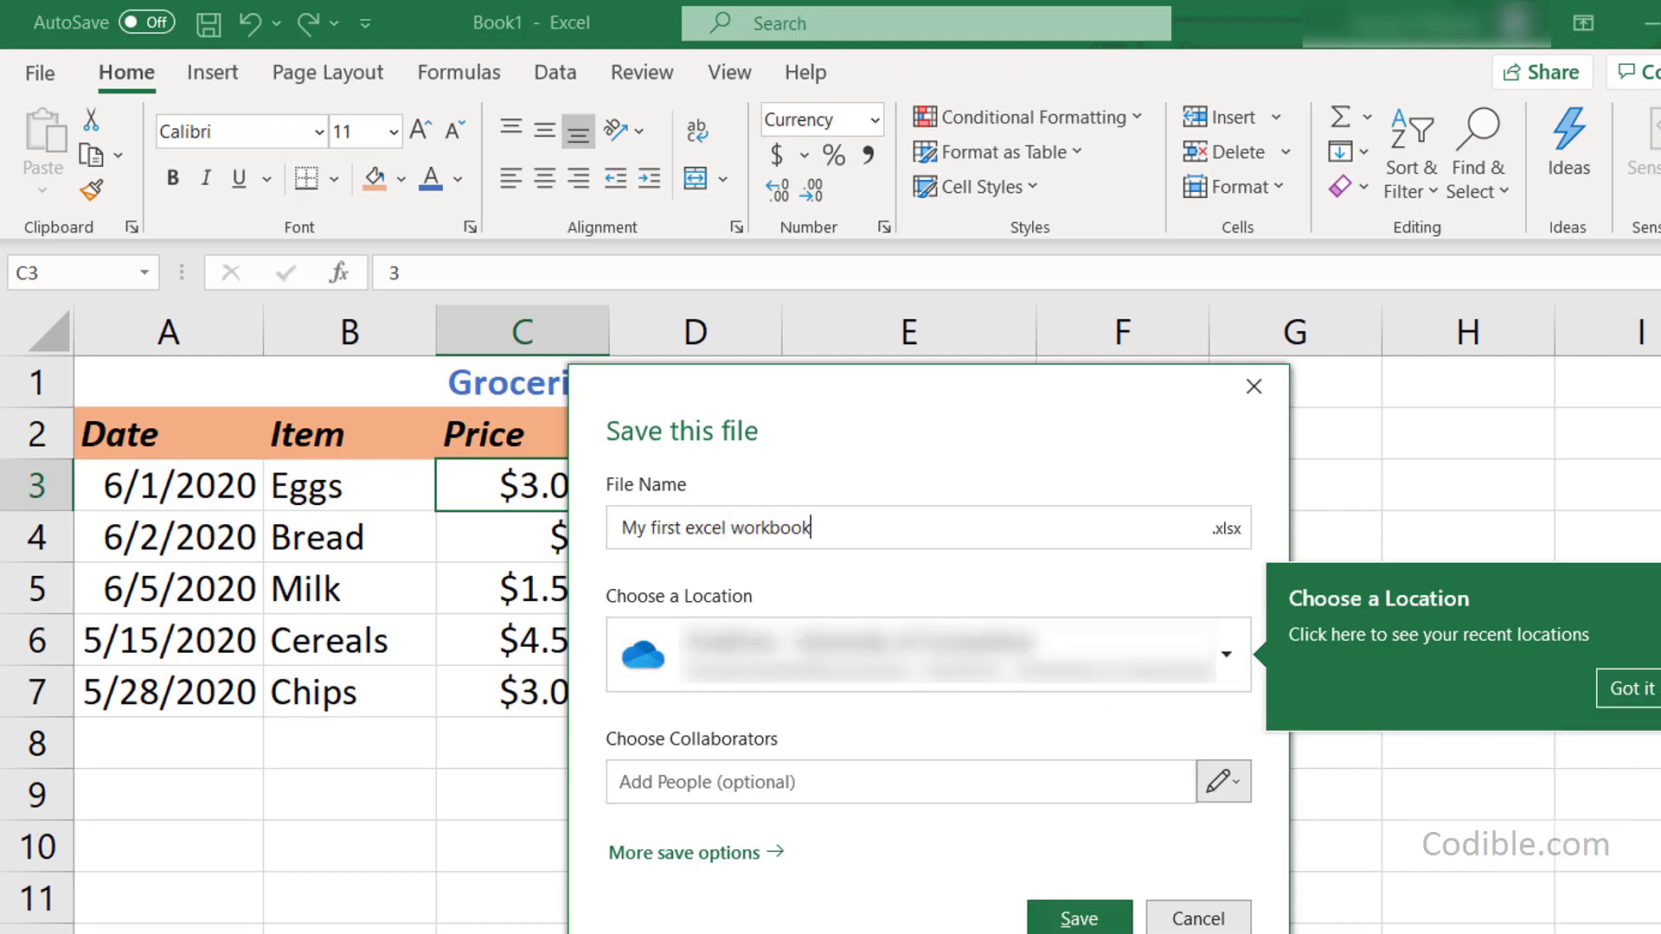
left_click(1110, 926)
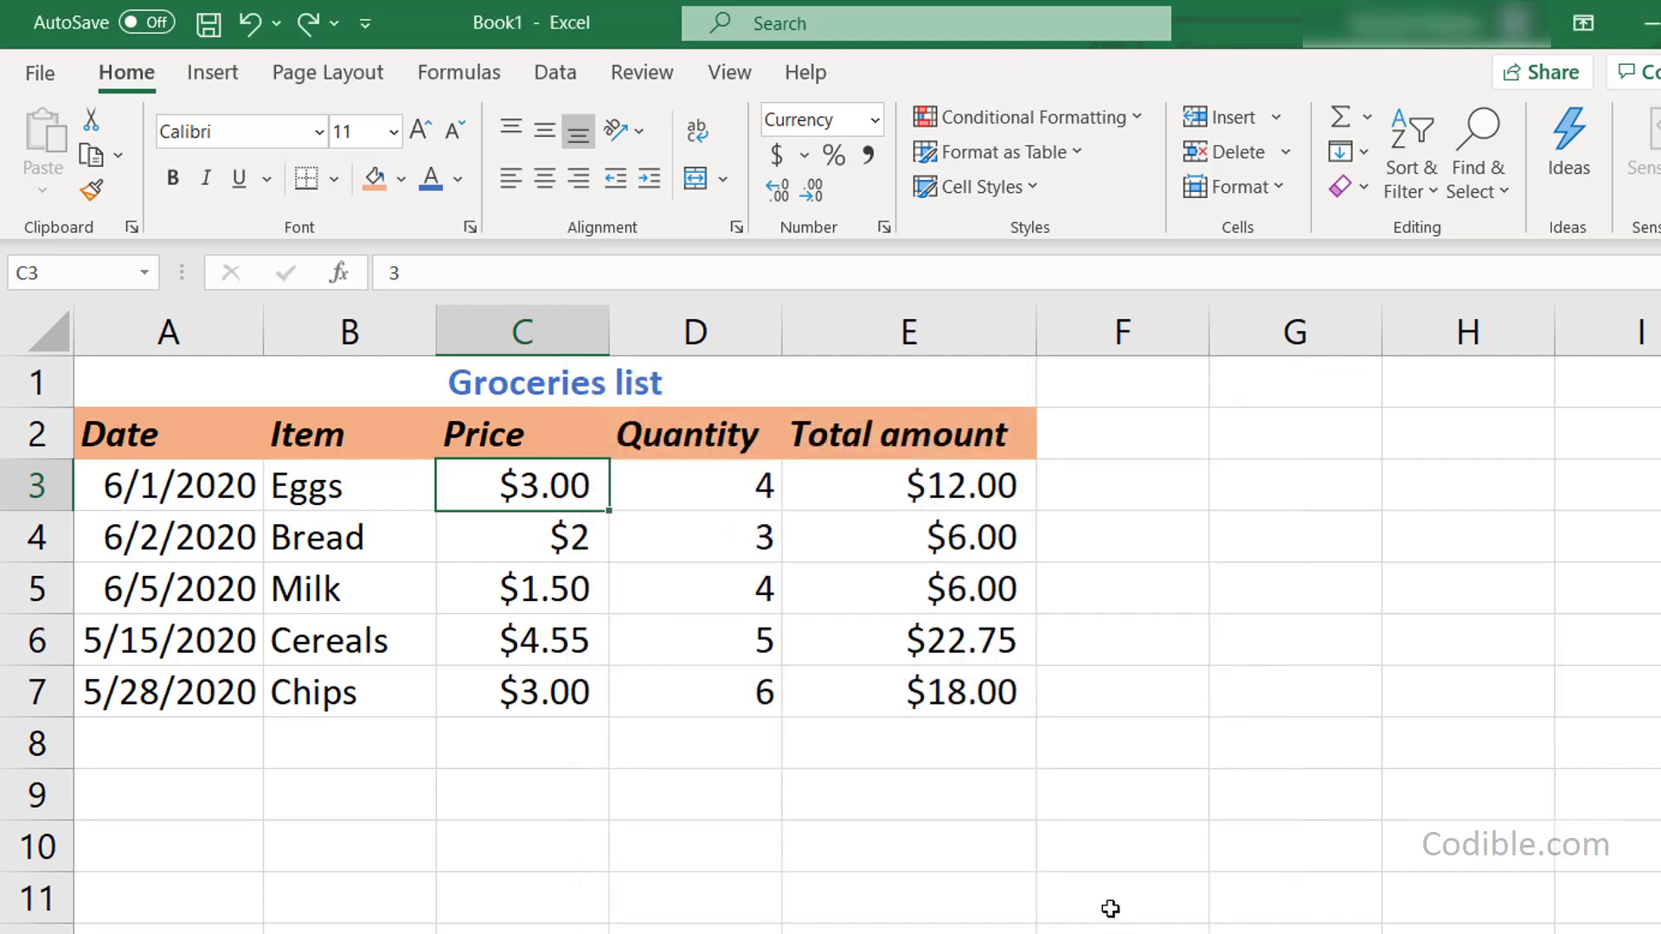